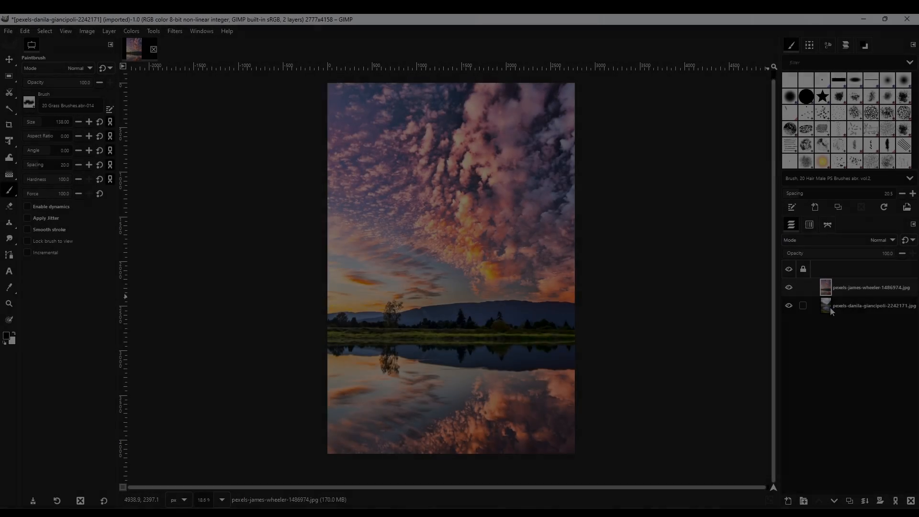
# - Hide the sunset sky layer and trace the left mountain ridge down to the valley with Scissors Select
pyautogui.click(788, 287)
pyautogui.click(10, 92)
pyautogui.scroll(10, 338, 230)
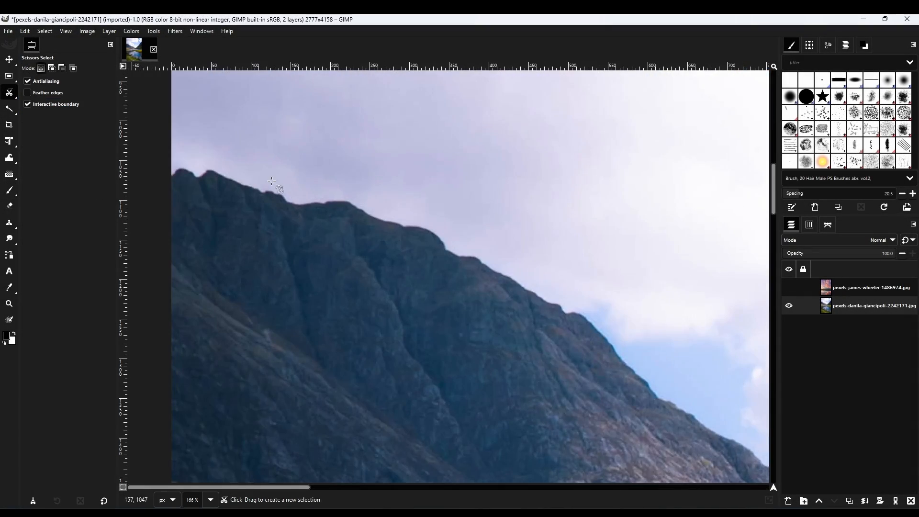
pyautogui.click(641, 370)
pyautogui.moveTo(641, 369); pyautogui.dragTo(289, 139)
pyautogui.click(705, 307)
pyautogui.moveTo(705, 308); pyautogui.dragTo(190, 158)
pyautogui.click(530, 389)
pyautogui.moveTo(530, 390); pyautogui.dragTo(192, 296)
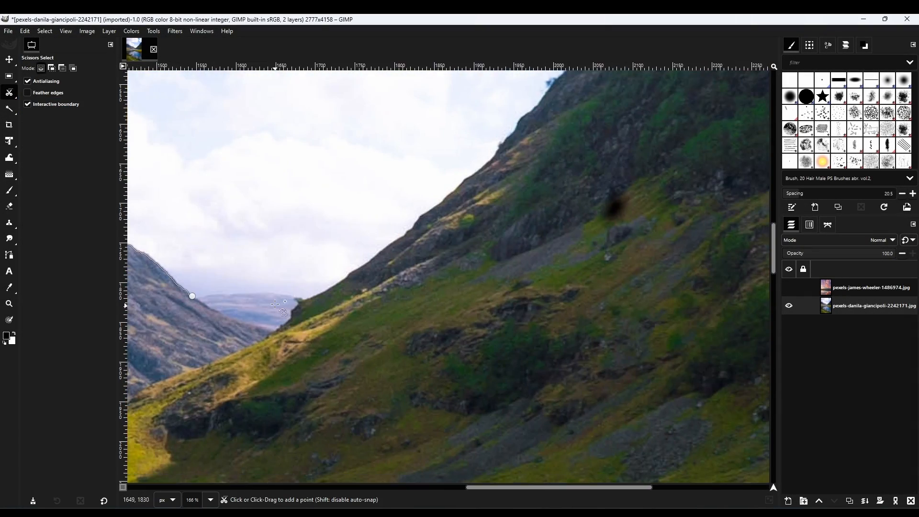
# - Continue the scissors outline across the valley and up the right mountain slope to the image edge
pyautogui.click(460, 181)
pyautogui.moveTo(460, 182); pyautogui.dragTo(234, 382)
pyautogui.click(425, 216)
pyautogui.moveTo(426, 216); pyautogui.dragTo(302, 402)
pyautogui.click(442, 234)
pyautogui.moveTo(442, 234); pyautogui.dragTo(389, 392)
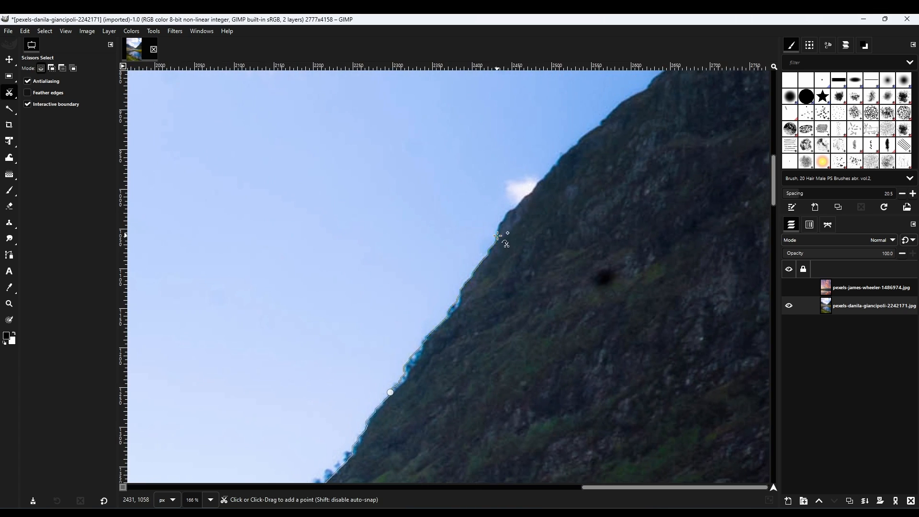
pyautogui.click(496, 235)
pyautogui.moveTo(496, 235); pyautogui.dragTo(377, 404)
pyautogui.click(502, 269)
pyautogui.moveTo(502, 269); pyautogui.dragTo(408, 376)
pyautogui.click(503, 265)
pyautogui.click(556, 157)
# - Close the scissors outline around the lower part of the image and convert it into a selection of the landscape
pyautogui.hotkey('shift', 'ctrl', 'j')
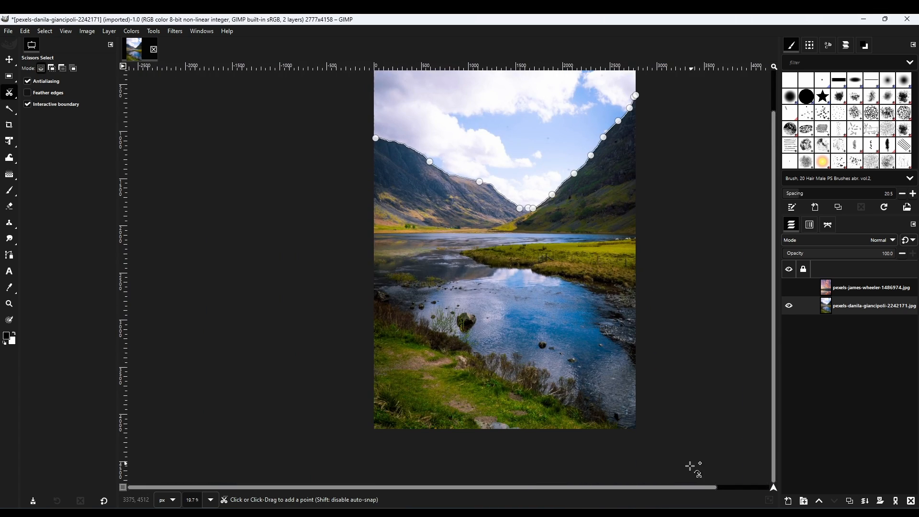
pyautogui.moveTo(334, 274); pyautogui.dragTo(334, 327)
pyautogui.click(375, 242)
pyautogui.moveTo(468, 270)
pyautogui.mouseDown()
pyautogui.moveTo(489, 215)
pyautogui.moveTo(461, 189)
pyautogui.mouseUp()
pyautogui.press('Return')
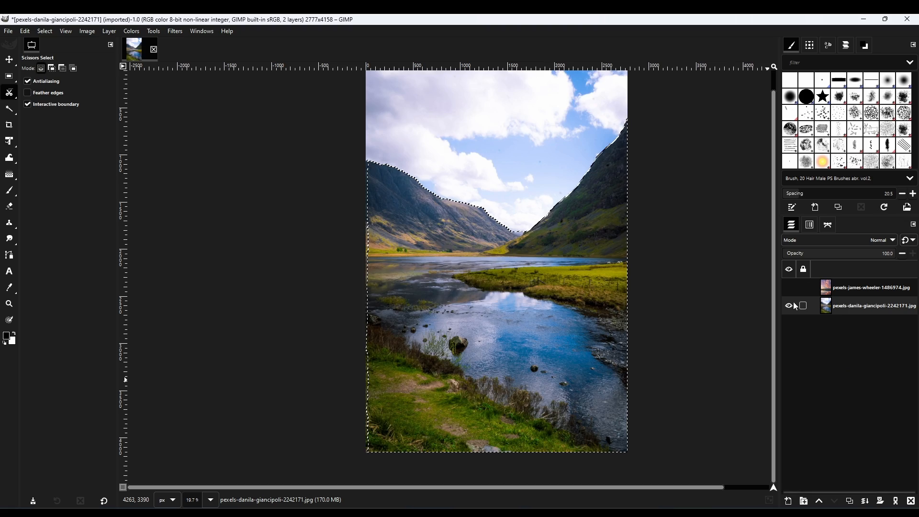
# - Add a layer mask to the lake landscape layer from the selection, and clear the selection
pyautogui.click(879, 500)
pyautogui.click(725, 414)
pyautogui.click(846, 491)
pyautogui.click(45, 31)
pyautogui.click(52, 55)
# - Paint white on the landscape mask with the 2. Hardness 075 brush to restore the strip along the image's left edge
pyautogui.click(9, 190)
pyautogui.scroll(3, 428, 299)
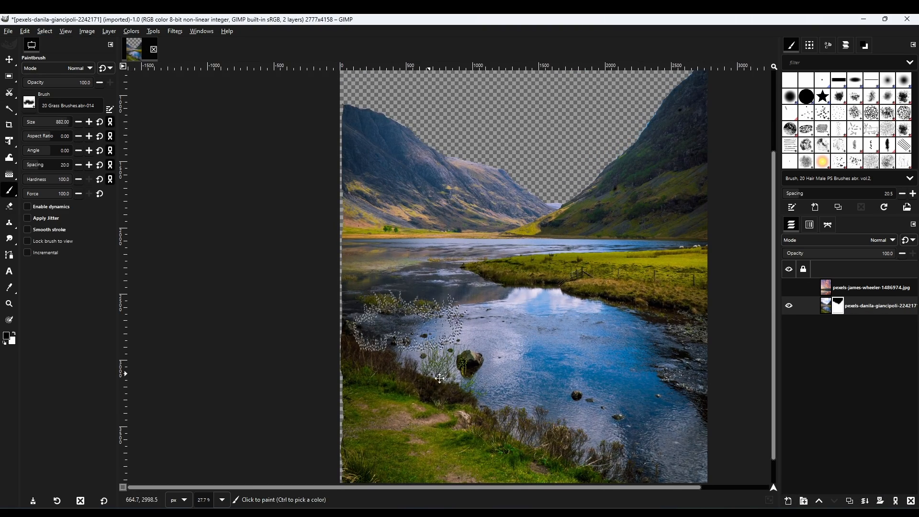
pyautogui.click(863, 45)
pyautogui.click(792, 45)
pyautogui.click(815, 100)
pyautogui.click(864, 45)
pyautogui.moveTo(329, 369)
pyautogui.mouseDown()
pyautogui.moveTo(326, 263)
pyautogui.moveTo(333, 391)
pyautogui.mouseUp()
pyautogui.moveTo(370, 471); pyautogui.dragTo(384, 306)
pyautogui.moveTo(354, 158); pyautogui.dragTo(412, 430)
pyautogui.scroll(10, 425, 268)
pyautogui.scroll(-3, 428, 282)
pyautogui.press('[')
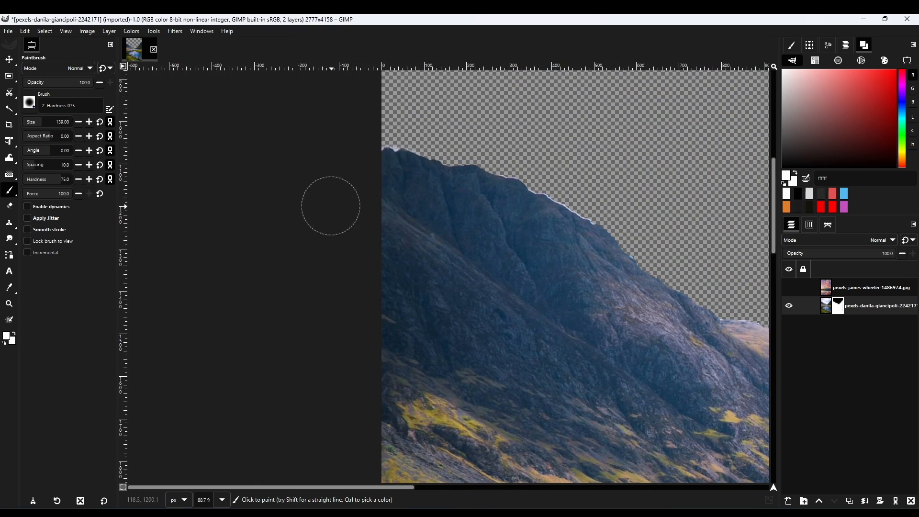
pyautogui.scroll(-5, 330, 206)
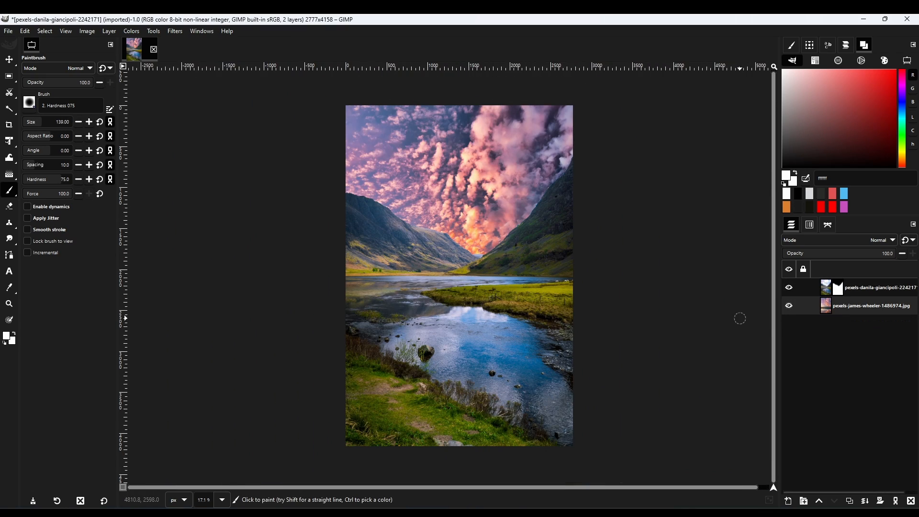
# - Resize and reposition the sunset sky layer so its clouds fit behind the mountains
pyautogui.hotkey('shift', 't')
pyautogui.moveTo(596, 414); pyautogui.dragTo(551, 357)
pyautogui.moveTo(468, 332); pyautogui.dragTo(511, 302)
# - Flip the sunset sky layer horizontally and inspect how it meets the mountain ridges
pyautogui.click(11, 142)
pyautogui.click(472, 207)
pyautogui.click(483, 168)
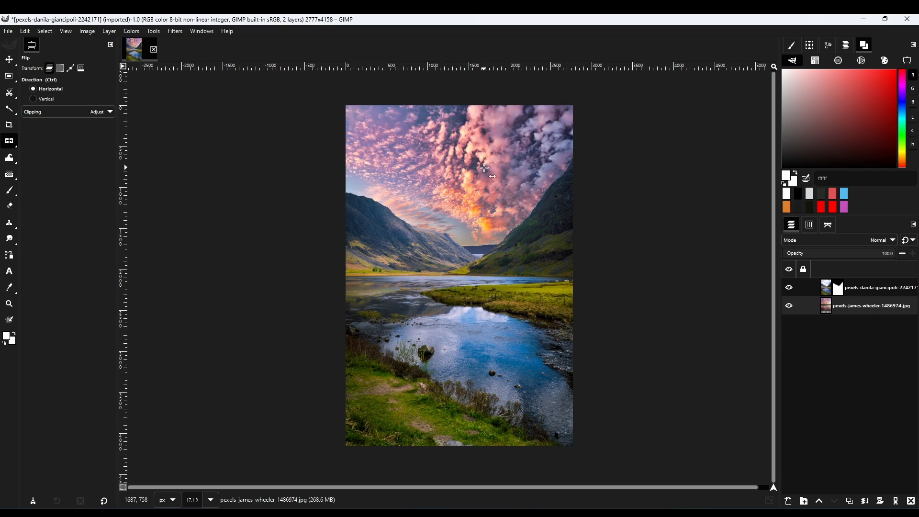
pyautogui.click(482, 167)
pyautogui.click(9, 59)
pyautogui.scroll(5, 473, 215)
pyautogui.scroll(-6, 473, 215)
pyautogui.scroll(7, 522, 216)
pyautogui.scroll(-6, 544, 235)
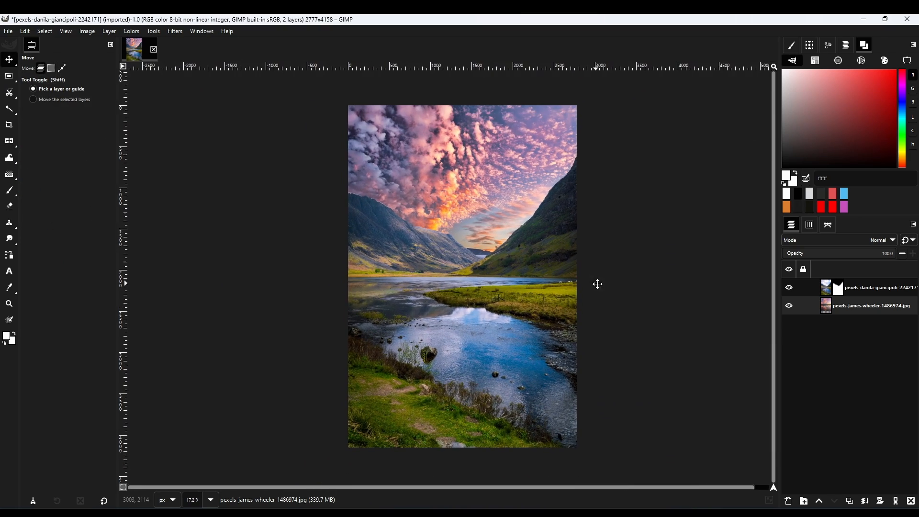
# - Add a black-filled layer above the landscape layer and set its blend mode to LCh Color
pyautogui.click(880, 287)
pyautogui.click(788, 501)
pyautogui.click(598, 436)
pyautogui.click(883, 239)
pyautogui.click(827, 422)
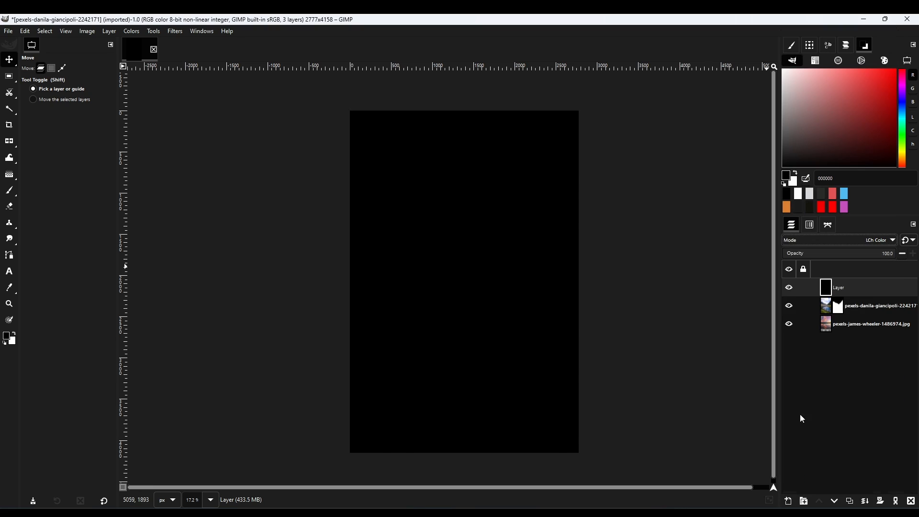
# - Create a layer group, move the masked landscape layer into it, and add a transparent layer above it in the group
pyautogui.click(788, 305)
pyautogui.click(788, 306)
pyautogui.click(803, 500)
pyautogui.moveTo(873, 324); pyautogui.dragTo(846, 307)
pyautogui.click(788, 500)
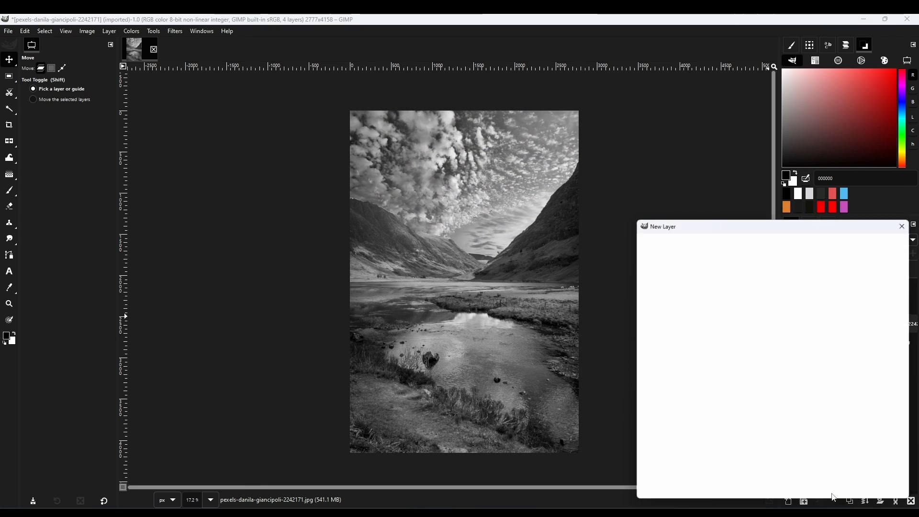
pyautogui.click(844, 490)
# - Duplicate the landscape layer inside the group, hide the original, and make the copy's mask active
pyautogui.click(881, 342)
pyautogui.click(849, 501)
pyautogui.scroll(8, 371, 165)
pyautogui.scroll(3, 520, 311)
pyautogui.click(846, 343)
pyautogui.click(789, 360)
# - Erode the landscape copy's layer mask twice to trim the bright fringe along the mountain ridge
pyautogui.click(175, 31)
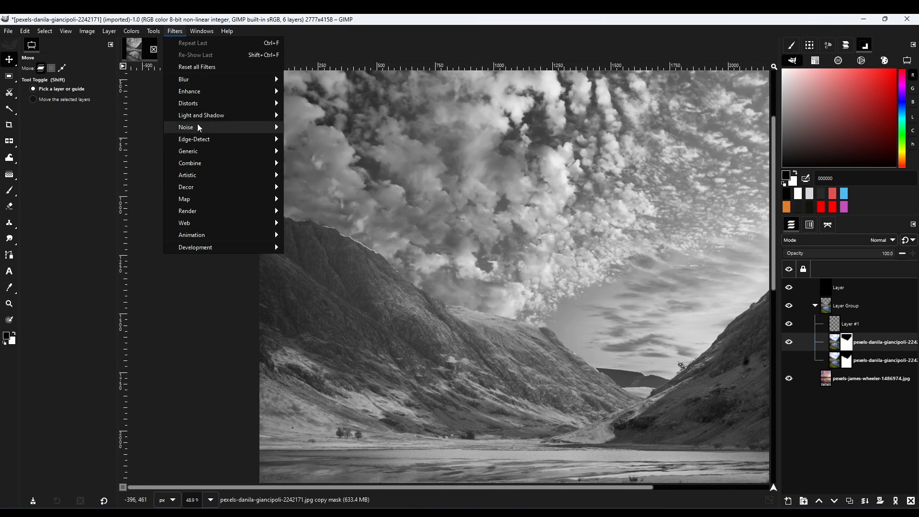
pyautogui.moveTo(199, 151)
pyautogui.click(304, 187)
pyautogui.click(176, 31)
pyautogui.click(205, 47)
pyautogui.scroll(-4, 436, 186)
pyautogui.scroll(4, 426, 239)
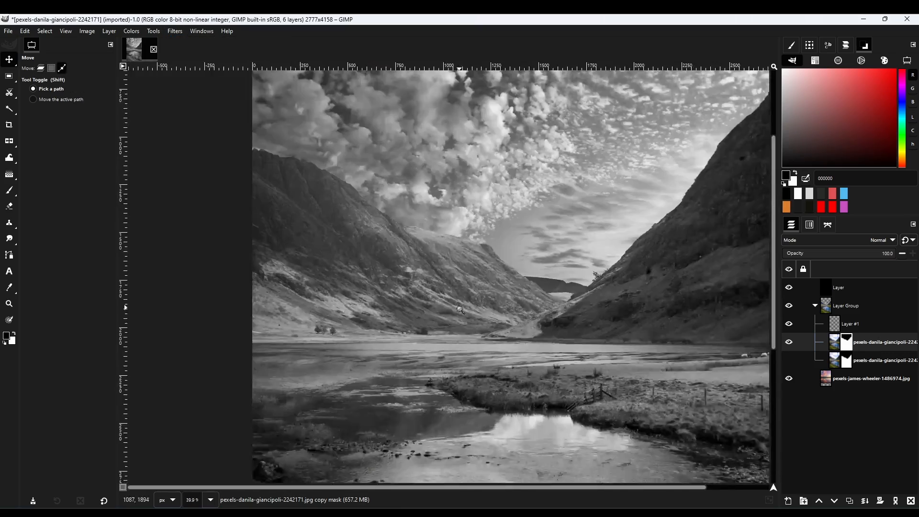
# - Make the refined copy's image active and remove the original landscape layer beneath it
pyautogui.scroll(-6, 431, 230)
pyautogui.scroll(1, 428, 275)
pyautogui.click(834, 341)
pyautogui.click(788, 360)
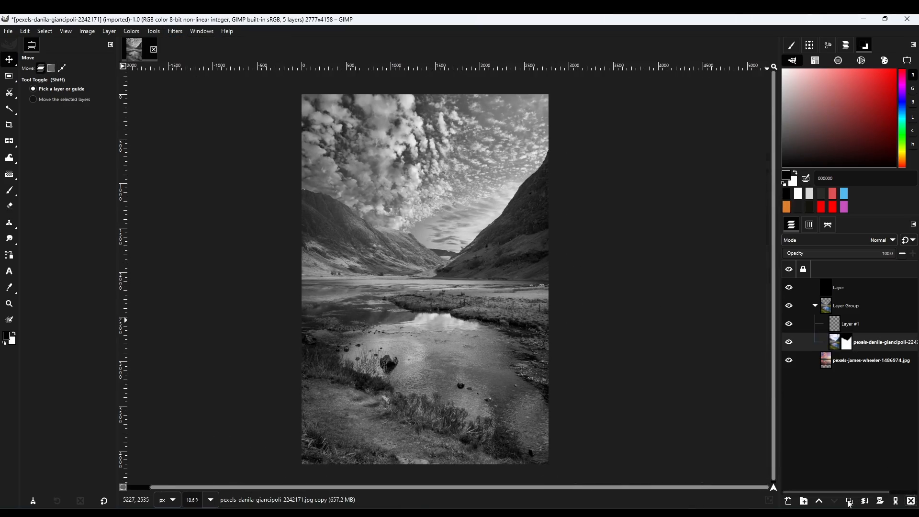
# - Duplicate the refined landscape layer and darken the copy with an exposure of about -1.17
pyautogui.click(131, 32)
pyautogui.click(144, 103)
pyautogui.moveTo(131, 199); pyautogui.dragTo(138, 200)
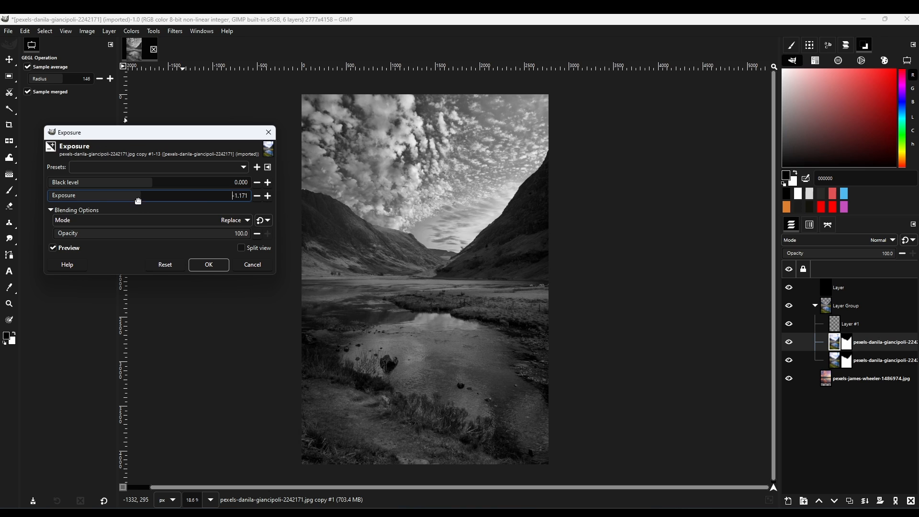
pyautogui.click(68, 248)
pyautogui.click(68, 248)
pyautogui.click(209, 264)
# - Duplicate the black LCh Color check layer and hide the original
pyautogui.click(789, 287)
pyautogui.click(839, 288)
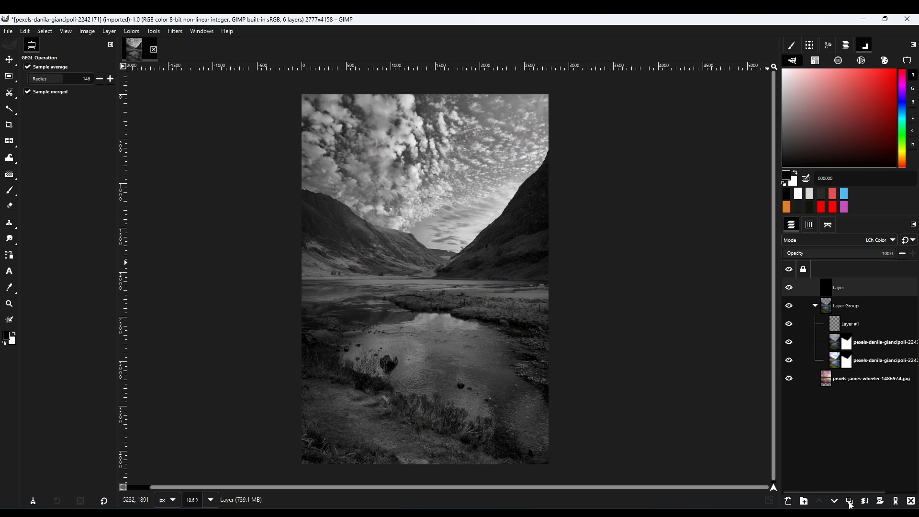
pyautogui.click(849, 501)
pyautogui.click(788, 305)
# - Fill the duplicated check layer with a grey of lightness 50 and set its blend mode to LCh Lightness
pyautogui.click(6, 335)
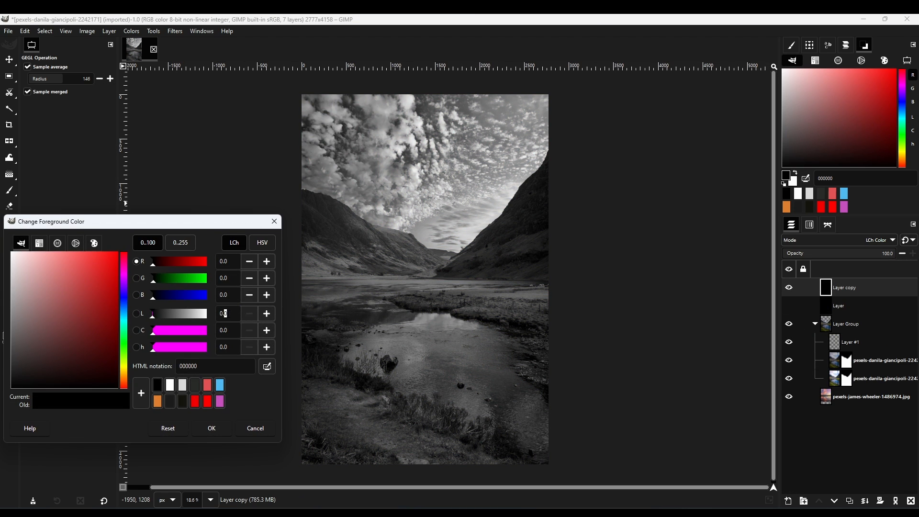
pyautogui.moveTo(229, 314); pyautogui.dragTo(217, 314)
pyautogui.write('50')
pyautogui.press('Tab')
pyautogui.click(211, 428)
pyautogui.hotkey('ctrl', ',')
pyautogui.scroll(-2, 888, 240)
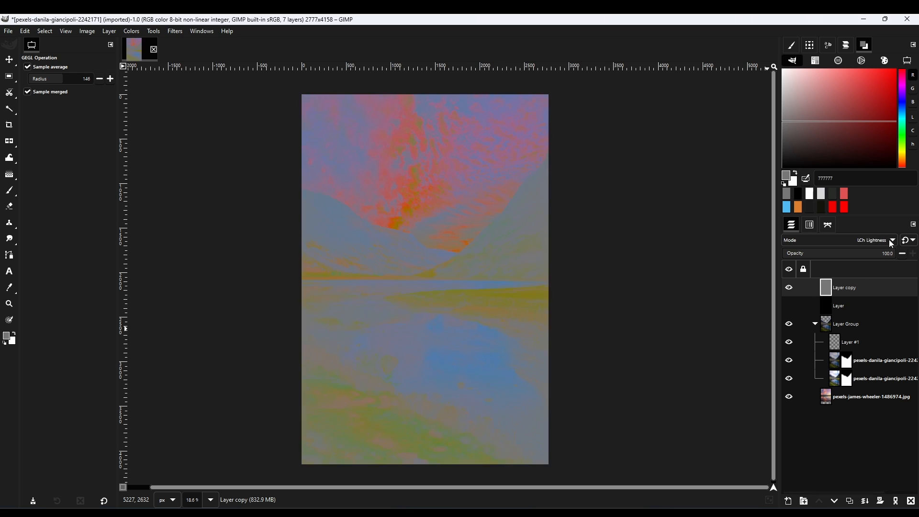
# - Duplicate the darkened landscape layer and open Color Balance for the copy
pyautogui.click(833, 364)
pyautogui.click(849, 501)
pyautogui.click(131, 30)
pyautogui.click(148, 40)
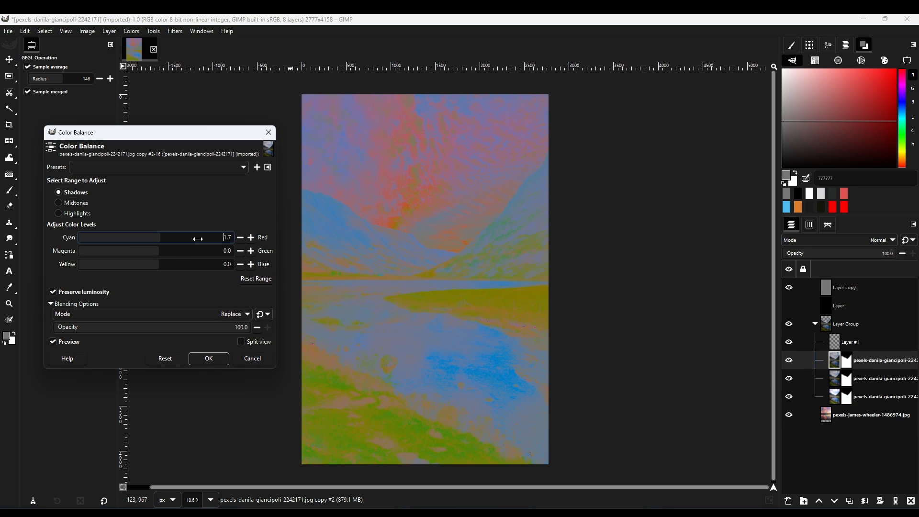
pyautogui.moveTo(197, 238); pyautogui.dragTo(210, 238)
pyautogui.click(790, 288)
pyautogui.click(789, 288)
pyautogui.click(157, 359)
# - Set the midtones' yellow-blue level to about 4.2, and the shadows to about -0.9 cyan-red and 1.6 yellow-blue
pyautogui.moveTo(178, 267); pyautogui.dragTo(197, 268)
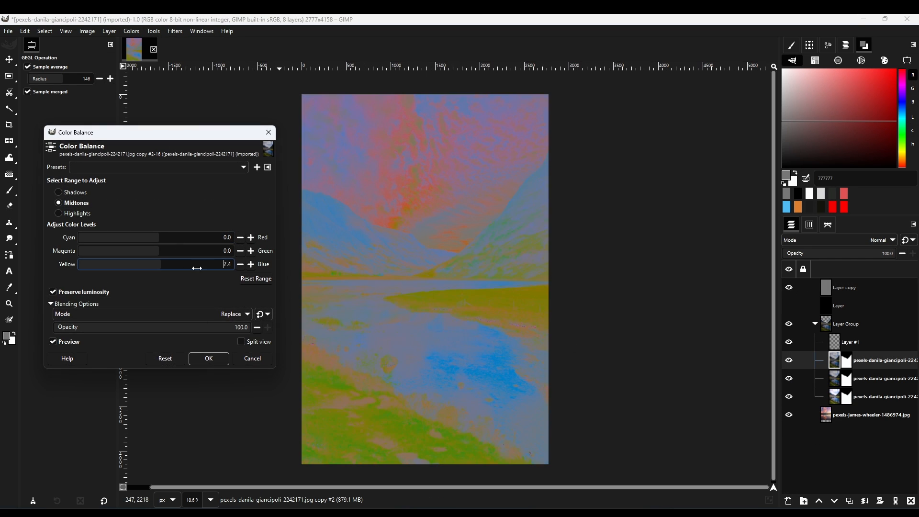
pyautogui.click(72, 192)
pyautogui.moveTo(147, 238); pyautogui.dragTo(144, 238)
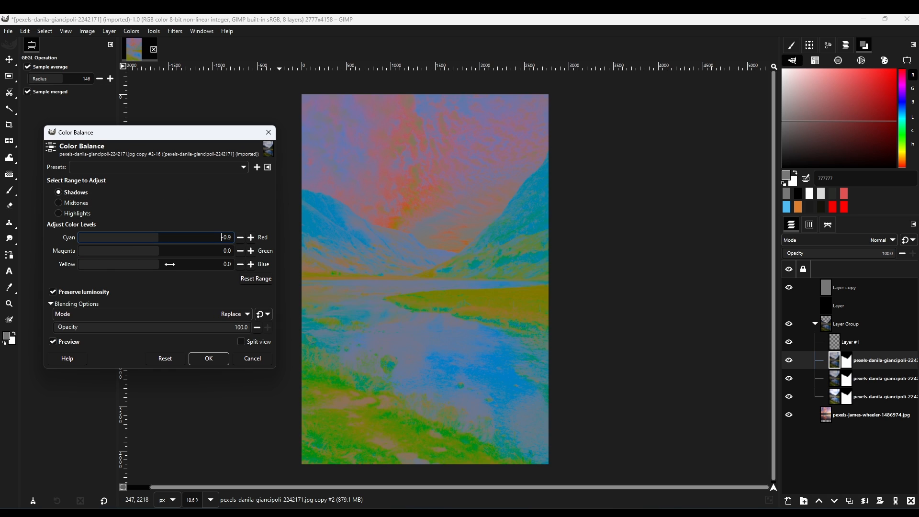
pyautogui.moveTo(170, 265); pyautogui.dragTo(178, 265)
pyautogui.click(789, 288)
pyautogui.click(790, 288)
# - Hide the grey check layer and set cyan-red to about 7.2 for the midtones and -0.3 for the shadows
pyautogui.click(72, 214)
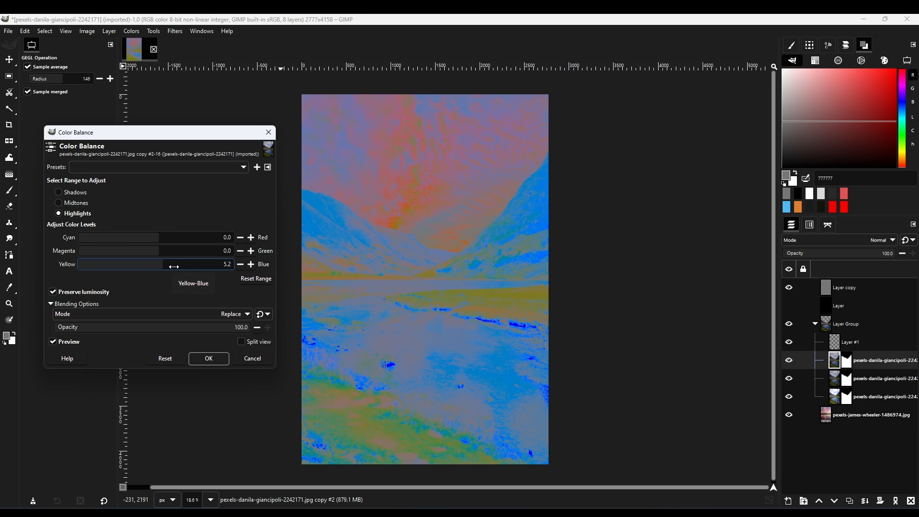
pyautogui.click(789, 288)
pyautogui.click(71, 203)
pyautogui.click(226, 238)
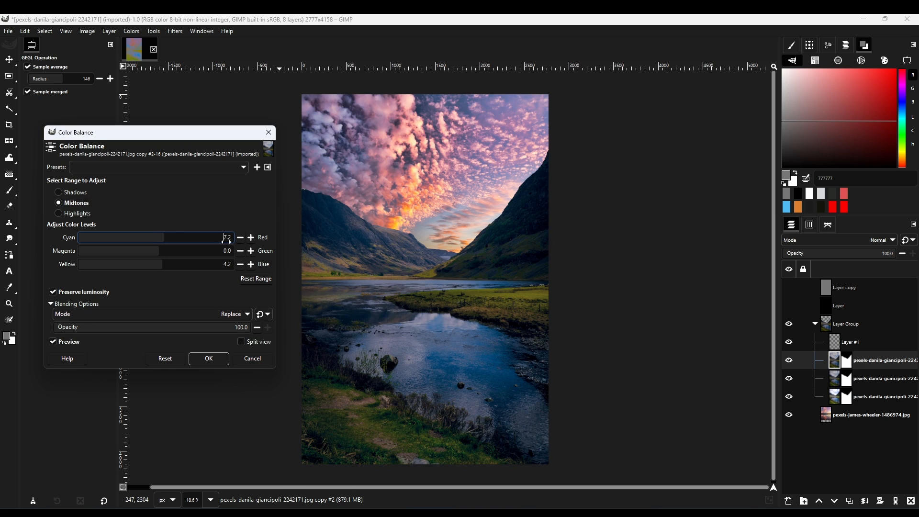
pyautogui.click(72, 192)
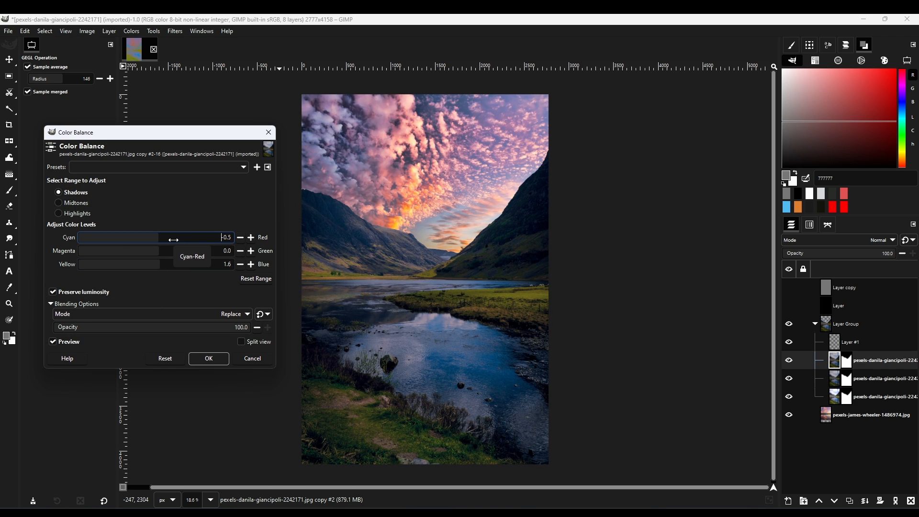
pyautogui.moveTo(173, 240); pyautogui.dragTo(174, 240)
# - Set the highlights to about 8.6 cyan-red and -9.6 magenta-green, and the shadows' magenta-green to about -0.6
pyautogui.click(59, 213)
pyautogui.click(152, 251)
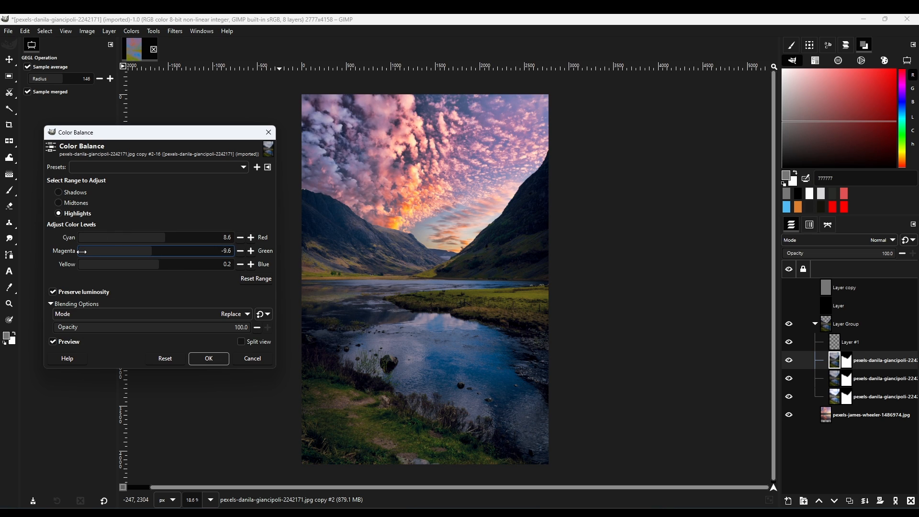
pyautogui.hotkey('alt', 'm')
pyautogui.moveTo(157, 251)
pyautogui.mouseDown()
pyautogui.moveTo(176, 252)
pyautogui.moveTo(150, 252)
pyautogui.mouseUp()
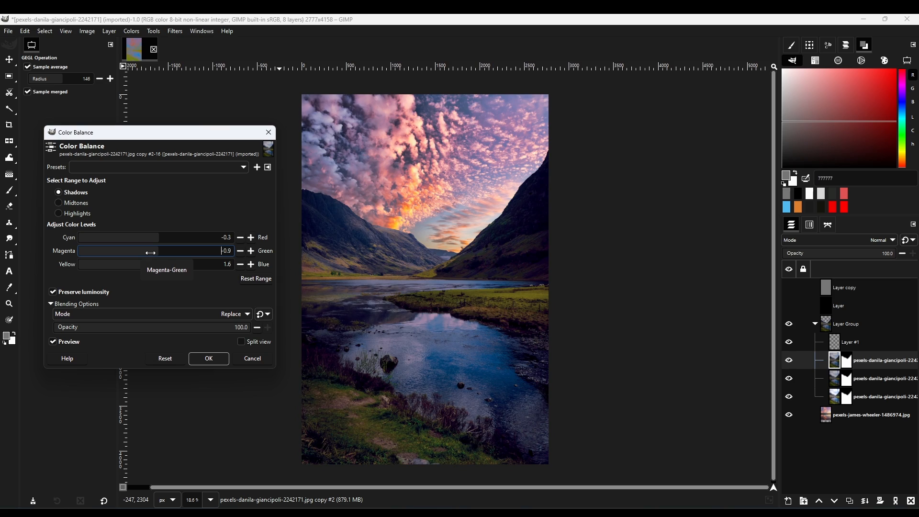
# - Set the Color Balance blending mode to LCh Color, apply it, and compare the landscape with and without the adjusted copy
pyautogui.click(144, 314)
pyautogui.click(149, 460)
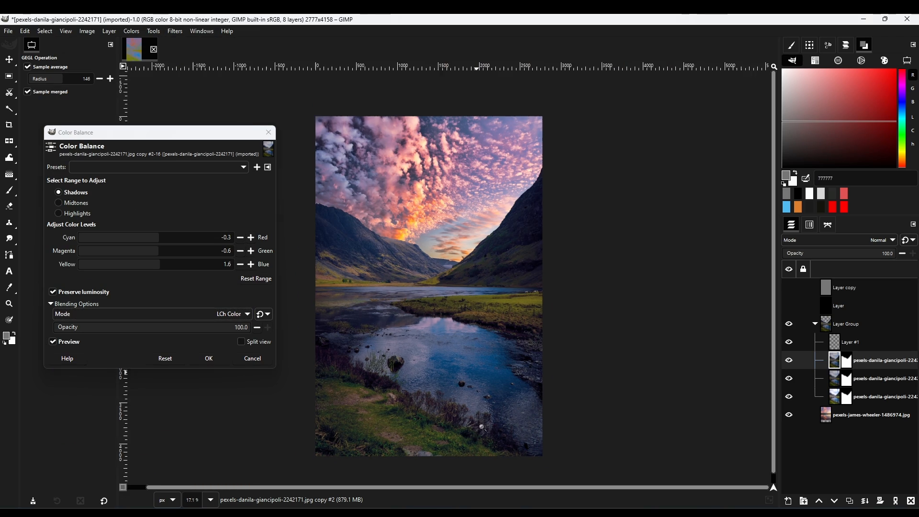
pyautogui.scroll(2, 602, 322)
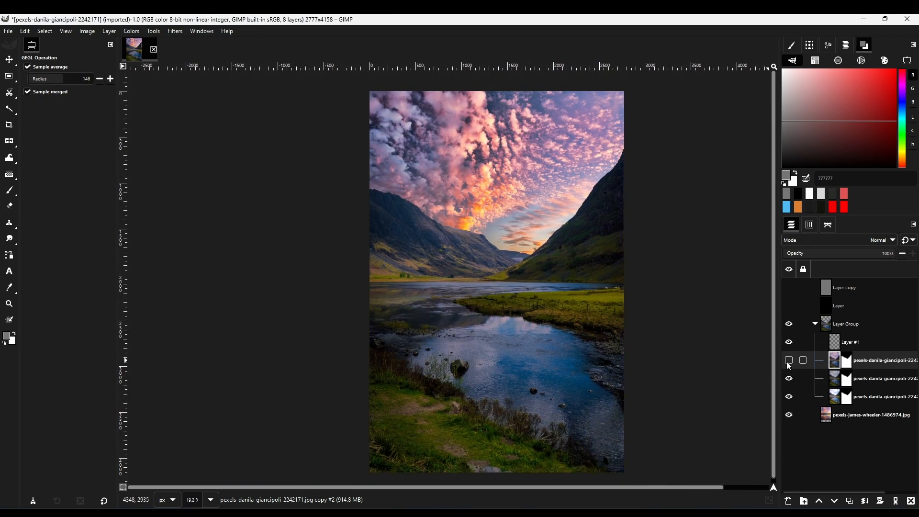
pyautogui.click(789, 359)
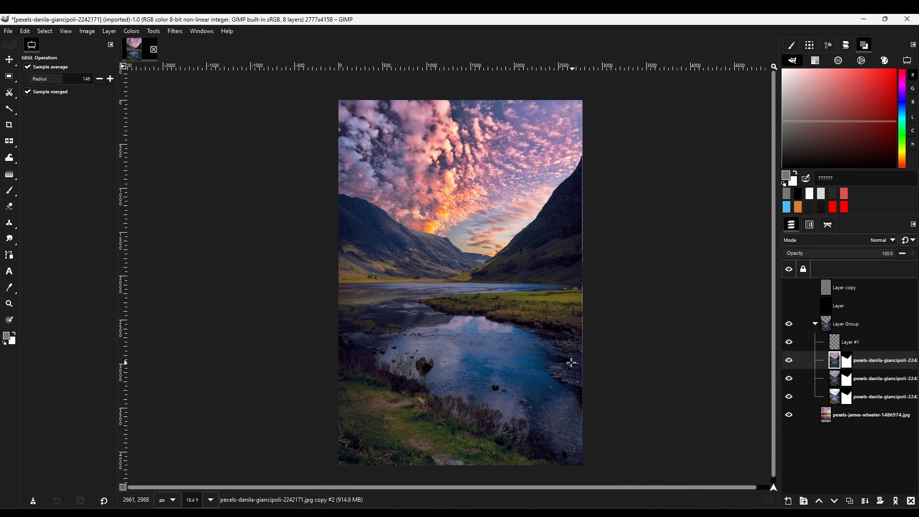
# - Paint white along the image's right edge on the masks of the three landscape layers to restore the missing edge strip
pyautogui.scroll(2, 570, 361)
pyautogui.press('p')
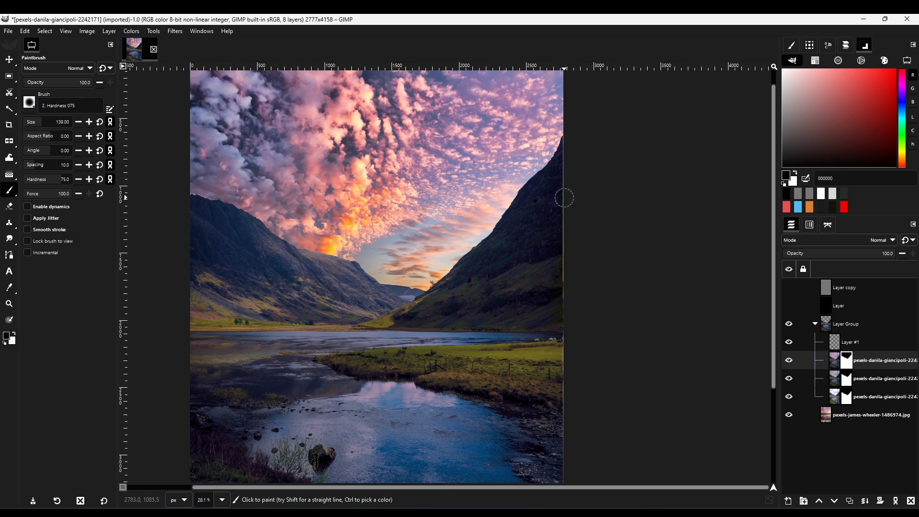
pyautogui.scroll(-4, 562, 359)
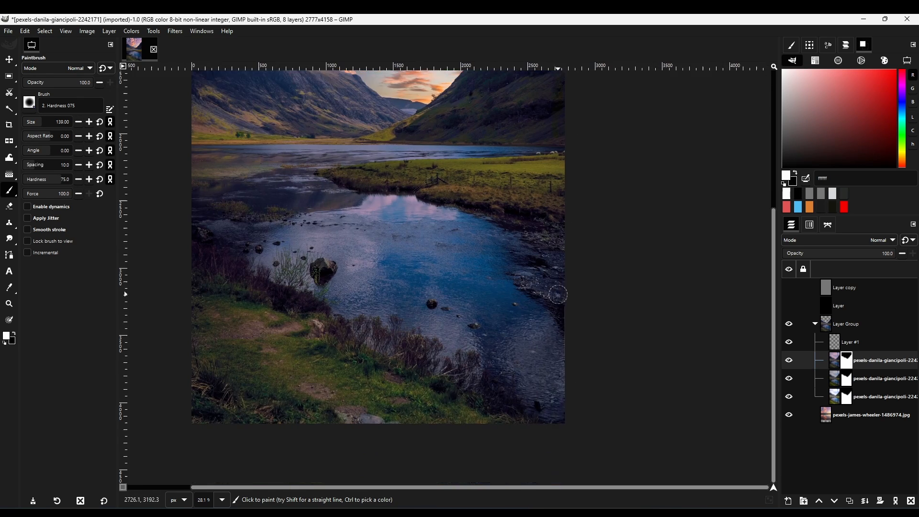
pyautogui.scroll(-4, 531, 382)
pyautogui.scroll(3, 502, 339)
pyautogui.click(834, 395)
pyautogui.keyDown('shift'); pyautogui.click(842, 383); pyautogui.keyUp('shift')
pyautogui.click(836, 360)
pyautogui.click(837, 396)
pyautogui.keyDown('shift'); pyautogui.click(836, 379); pyautogui.keyUp('shift')
pyautogui.click(836, 361)
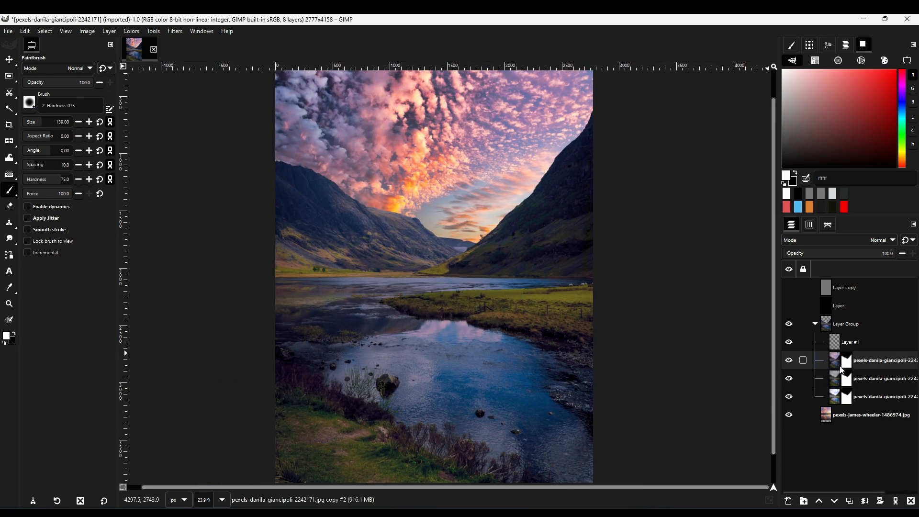
pyautogui.keyDown('shift'); pyautogui.click(837, 396); pyautogui.keyUp('shift')
# - Duplicate the color-balanced landscape layer and lower the exposure of the copy
pyautogui.click(885, 365)
pyautogui.scroll(-3, 448, 258)
pyautogui.scroll(2, 453, 239)
pyautogui.click(849, 501)
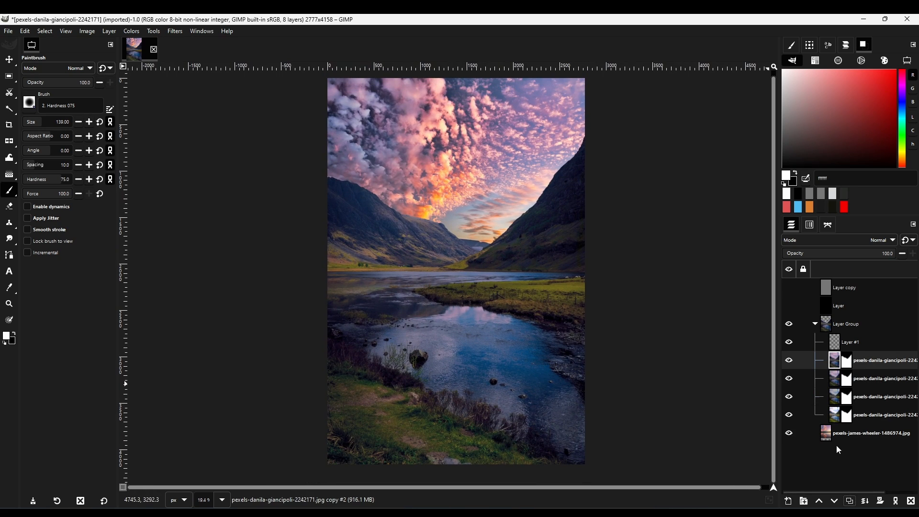
pyautogui.click(131, 32)
pyautogui.click(152, 103)
pyautogui.moveTo(124, 195)
pyautogui.mouseDown()
pyautogui.moveTo(105, 195)
pyautogui.moveTo(121, 198)
pyautogui.mouseUp()
pyautogui.click(153, 266)
# - Fill Layer #1 at the top of the group with black and change its blend mode
pyautogui.click(850, 342)
pyautogui.moveTo(13, 341); pyautogui.dragTo(447, 306)
pyautogui.click(833, 241)
pyautogui.click(814, 354)
pyautogui.press('p')
# - Duplicate the top landscape layer inside the group, keeping its mask
pyautogui.click(880, 360)
pyautogui.click(849, 501)
pyautogui.click(131, 31)
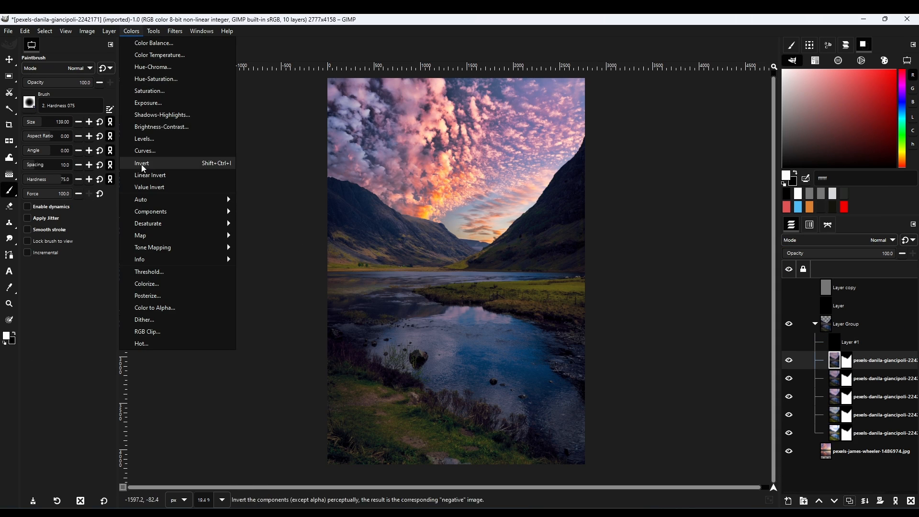
pyautogui.click(146, 283)
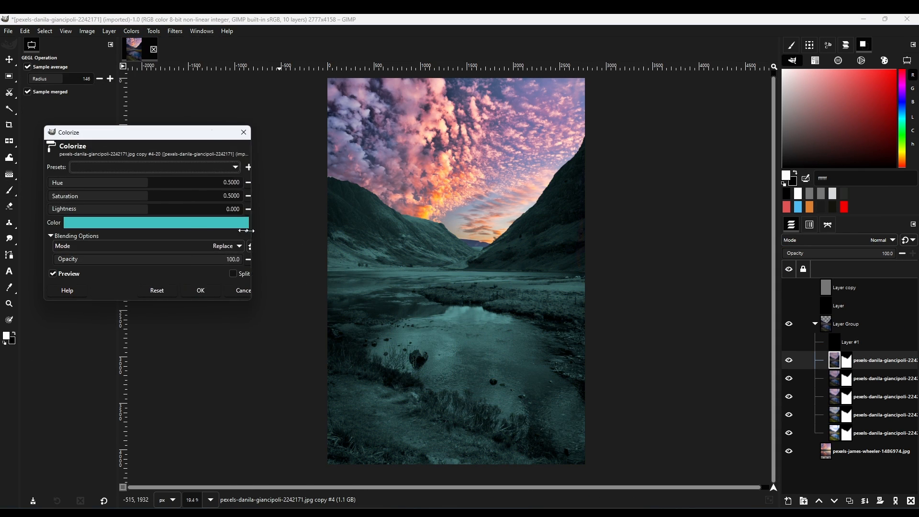
pyautogui.click(220, 219)
pyautogui.moveTo(125, 255); pyautogui.dragTo(126, 284)
pyautogui.click(212, 328)
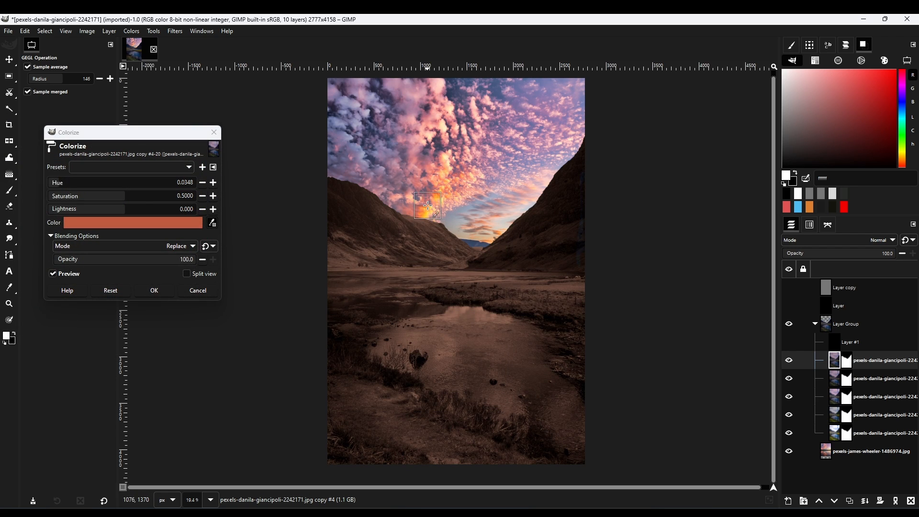
pyautogui.click(198, 291)
pyautogui.click(131, 32)
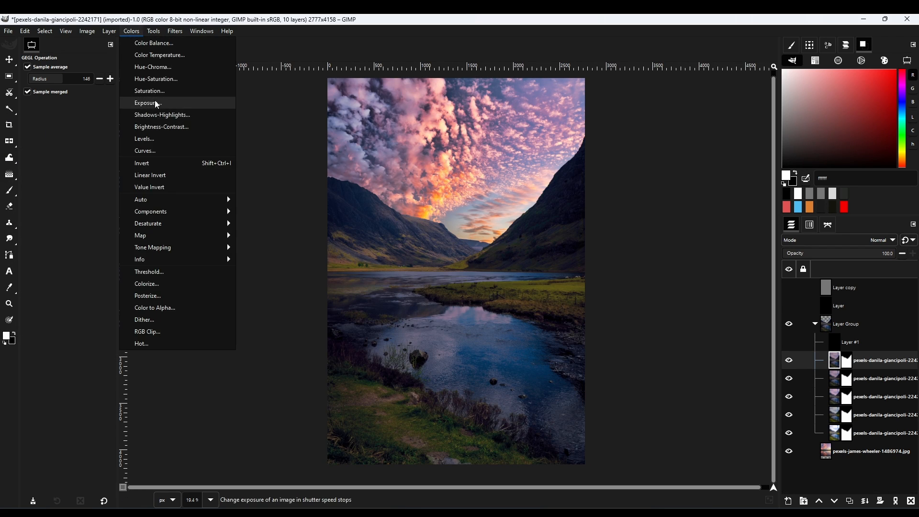
pyautogui.click(144, 100)
pyautogui.click(159, 195)
pyautogui.click(209, 265)
# - Shift the landscape copy toward yellow with Color Balance, adjusting the highlights and setting the midtones' Yellow-Blue level to -16.7
pyautogui.click(131, 31)
pyautogui.click(144, 42)
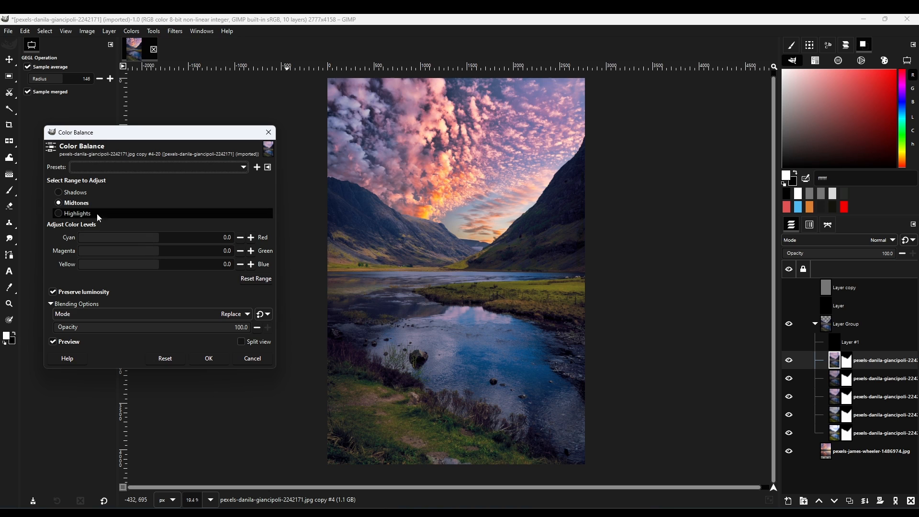
pyautogui.click(58, 213)
pyautogui.click(135, 264)
pyautogui.click(58, 202)
pyautogui.moveTo(155, 265); pyautogui.dragTo(143, 265)
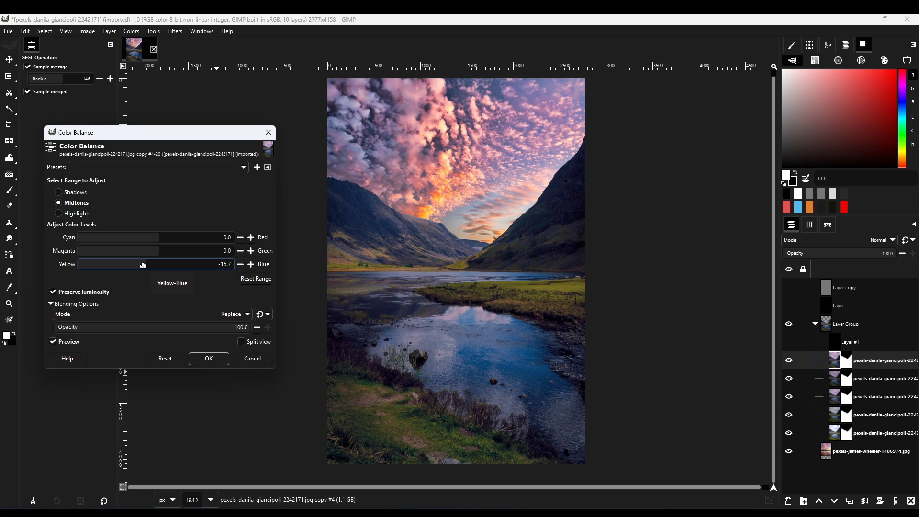
pyautogui.click(209, 358)
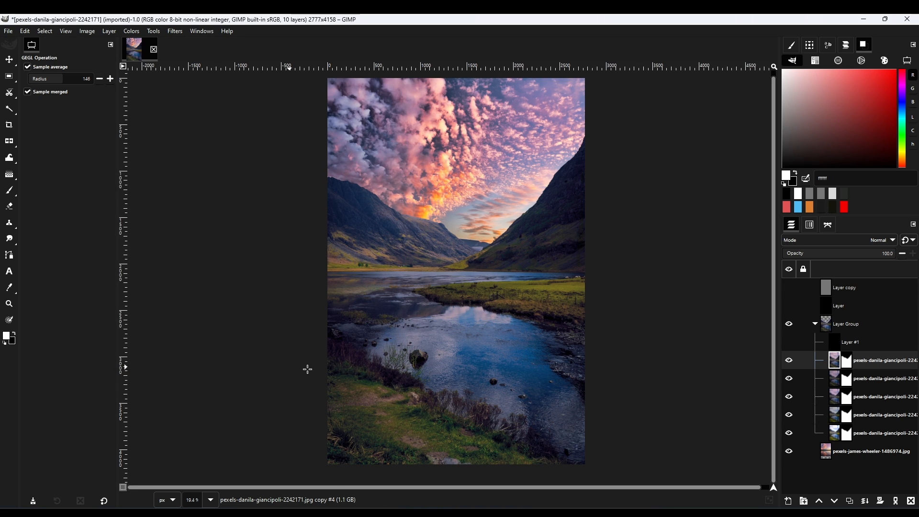
# - Apply the Channel Mixer to the copy with Red in Red 1.940, Green in Red -0.131, Blue in Red -0.070 and Red in Green 0.111
pyautogui.click(131, 31)
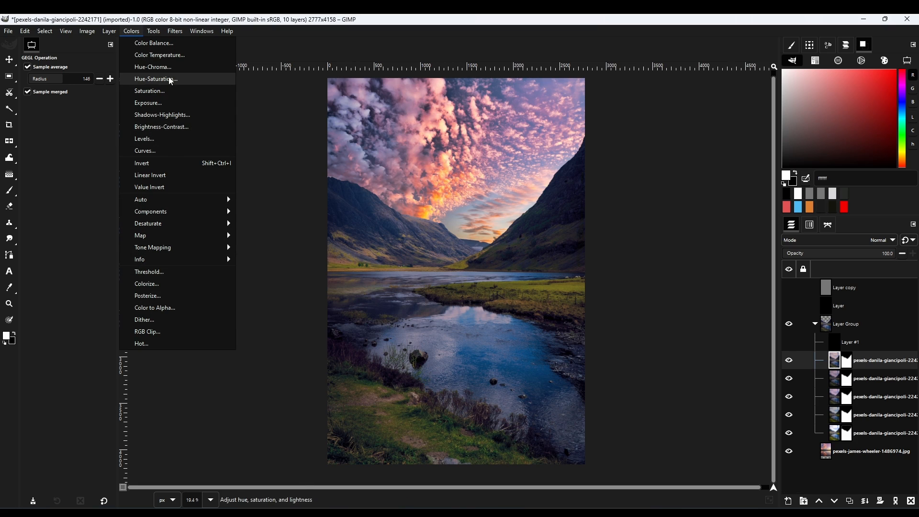
pyautogui.moveTo(192, 211)
pyautogui.click(258, 211)
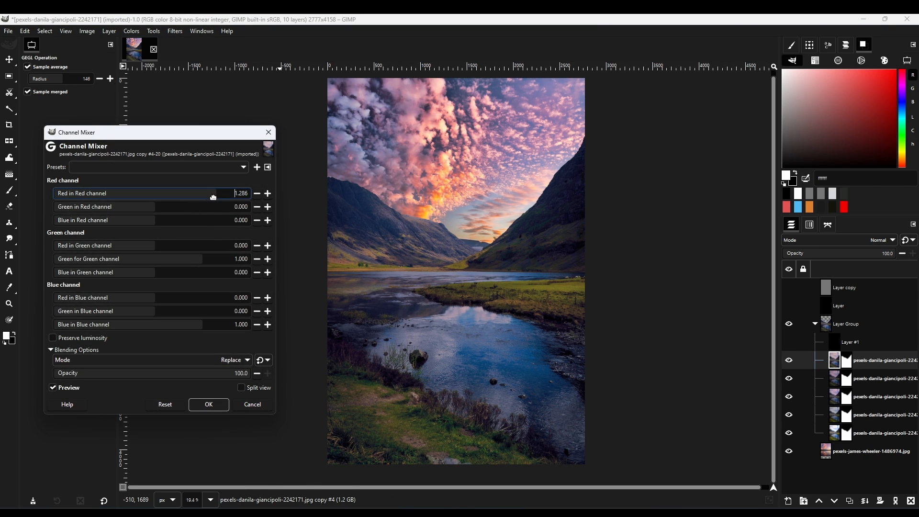
pyautogui.moveTo(144, 220)
pyautogui.mouseDown()
pyautogui.moveTo(159, 224)
pyautogui.moveTo(152, 221)
pyautogui.mouseUp()
pyautogui.click(138, 208)
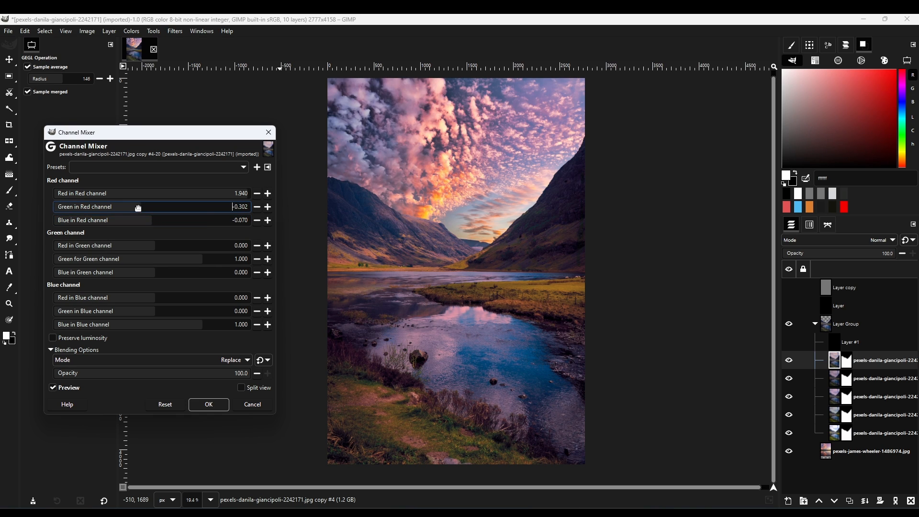
pyautogui.click(162, 248)
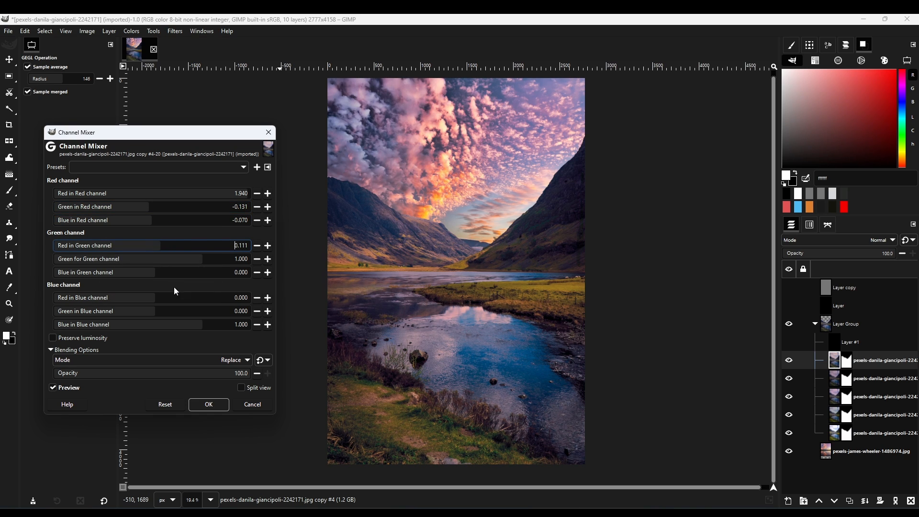
pyautogui.click(63, 388)
pyautogui.click(62, 388)
pyautogui.click(197, 406)
# - Replace the layer mask of the warm-tinted landscape copy with a new fully black mask
pyautogui.rightClick(840, 358)
pyautogui.click(800, 244)
pyautogui.click(879, 501)
pyautogui.click(736, 383)
pyautogui.click(846, 493)
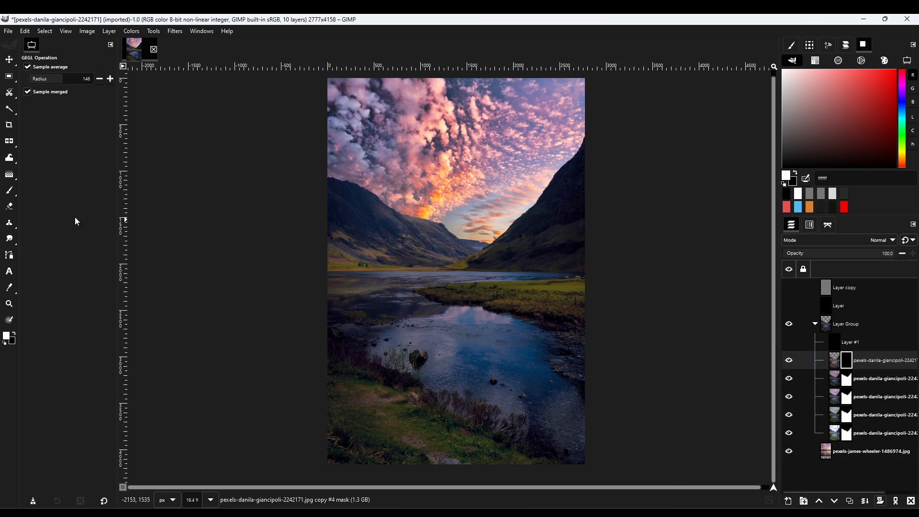
# - Paint white on the new mask over the mountainsides and shore, using a large soft paintbrush with hardness 1 and force 7
pyautogui.click(9, 190)
pyautogui.scroll(5, 421, 266)
pyautogui.keyDown('alt'); pyautogui.middleClick(686, 341); pyautogui.keyUp('alt')
pyautogui.click(847, 360)
pyautogui.moveTo(413, 288); pyautogui.dragTo(401, 337)
pyautogui.click(398, 301)
pyautogui.hotkey('ctrl', 'z')
pyautogui.click(26, 181)
pyautogui.moveTo(218, 227)
pyautogui.mouseDown()
pyautogui.moveTo(326, 265)
pyautogui.moveTo(471, 355)
pyautogui.moveTo(378, 269)
pyautogui.mouseUp()
pyautogui.moveTo(35, 194); pyautogui.dragTo(32, 193)
pyautogui.moveTo(507, 259); pyautogui.dragTo(442, 356)
pyautogui.moveTo(473, 367); pyautogui.dragTo(562, 317)
pyautogui.moveTo(210, 412); pyautogui.dragTo(381, 219)
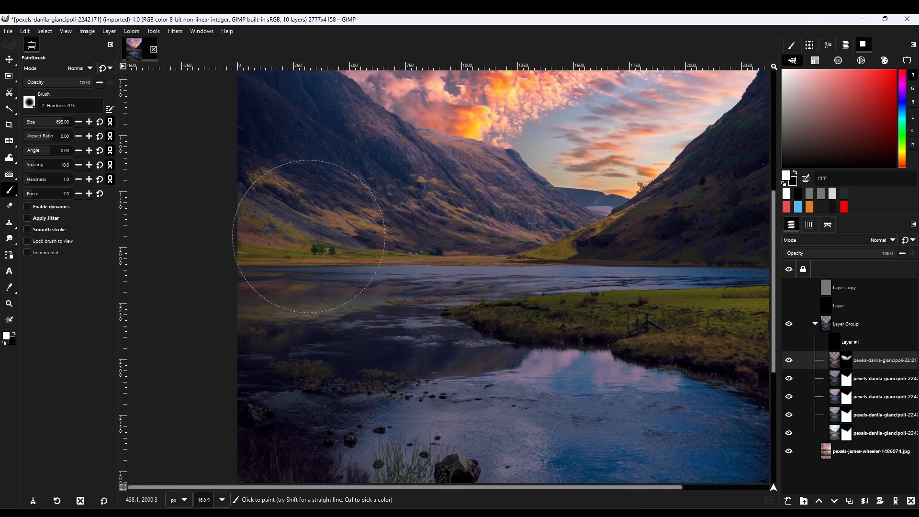
pyautogui.moveTo(337, 272)
pyautogui.mouseDown()
pyautogui.moveTo(458, 271)
pyautogui.moveTo(298, 259)
pyautogui.mouseUp()
# - Paint white on the mask over the lake and foreground with flattened brushes of aspect ratio 6 and of size 898 with aspect ratio 3
pyautogui.moveTo(404, 348); pyautogui.dragTo(535, 236)
pyautogui.moveTo(478, 270); pyautogui.dragTo(427, 296)
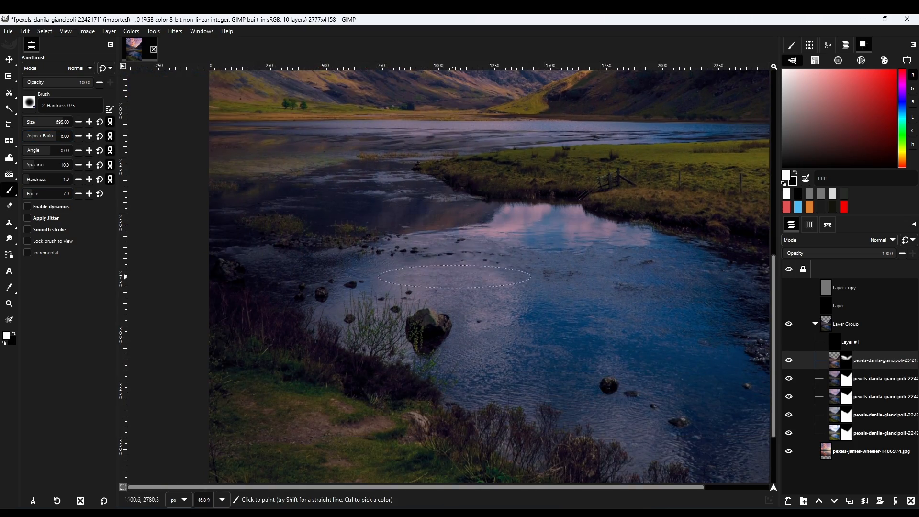
pyautogui.click(69, 120)
pyautogui.moveTo(44, 139); pyautogui.dragTo(43, 138)
pyautogui.scroll(5, 485, 230)
pyautogui.scroll(-5, 485, 220)
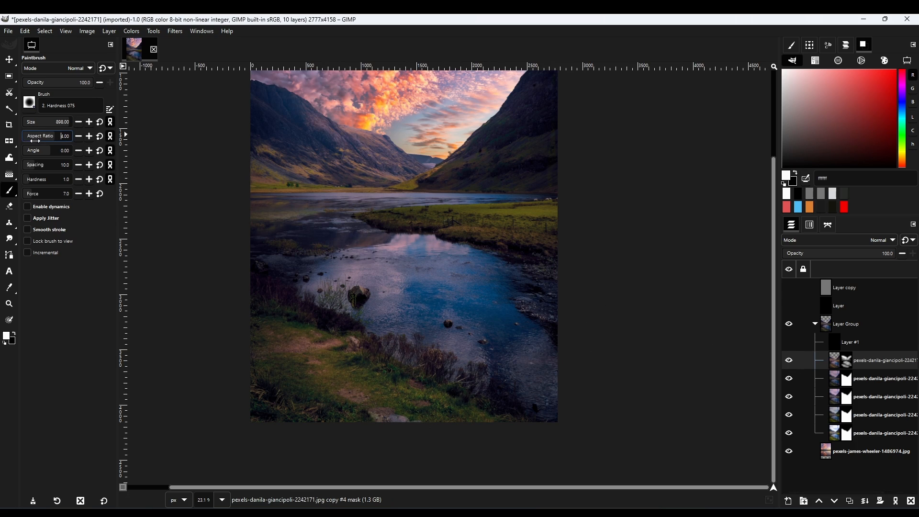
pyautogui.scroll(3, 370, 246)
pyautogui.moveTo(238, 175); pyautogui.dragTo(370, 319)
pyautogui.moveTo(574, 268); pyautogui.dragTo(382, 264)
# - Compare the landscape with and without the warm-tinted copy by toggling that layer's visibility
pyautogui.scroll(-4, 459, 192)
pyautogui.click(788, 361)
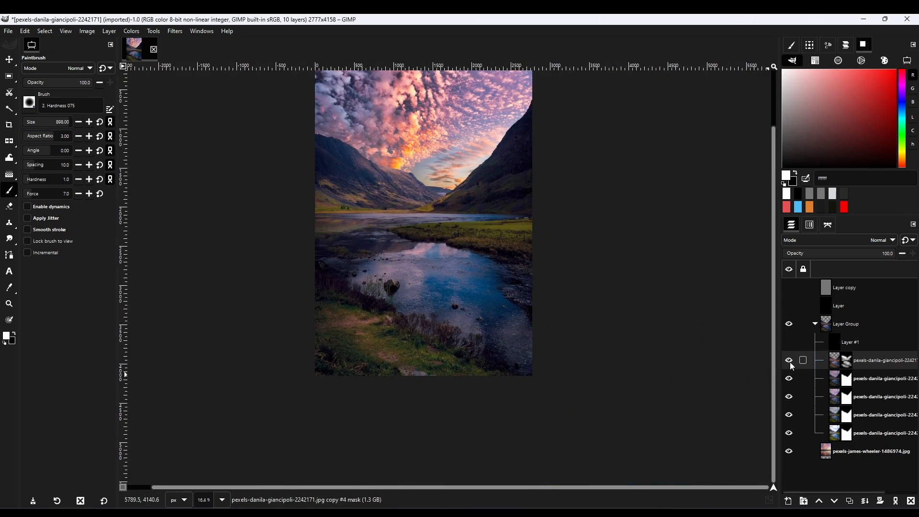
pyautogui.click(788, 361)
pyautogui.moveTo(471, 256); pyautogui.dragTo(480, 352)
pyautogui.scroll(-1, 481, 351)
pyautogui.scroll(1, 481, 352)
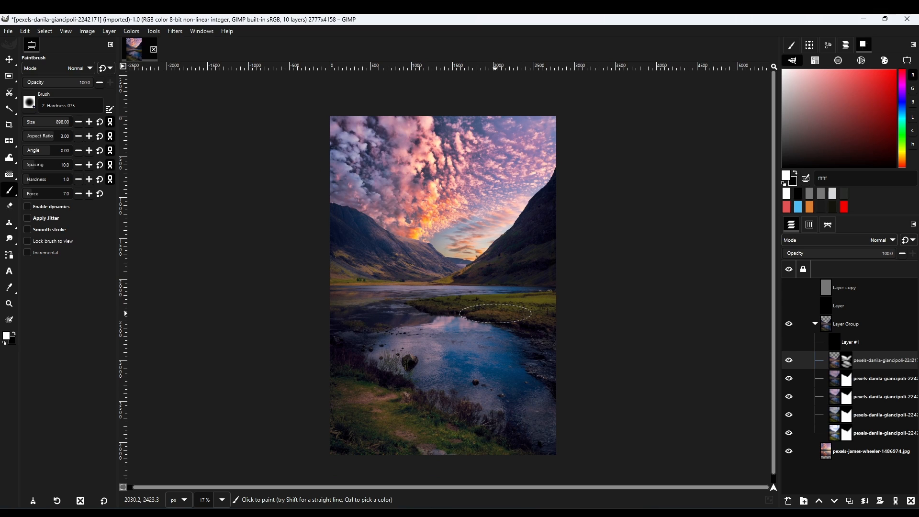
pyautogui.scroll(-1, 545, 406)
pyautogui.scroll(2, 509, 373)
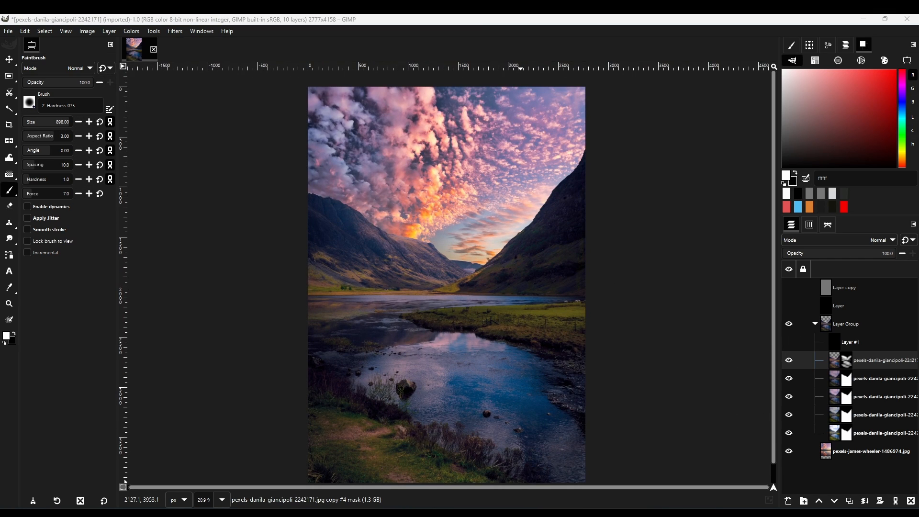
# - Import Trachyandra-Tortilis.webp as a layer above the Layer Group and enlarge it proportionally about 3.34 times with Unified Transform
pyautogui.moveTo(410, 220); pyautogui.dragTo(448, 284)
pyautogui.moveTo(869, 360); pyautogui.dragTo(869, 317)
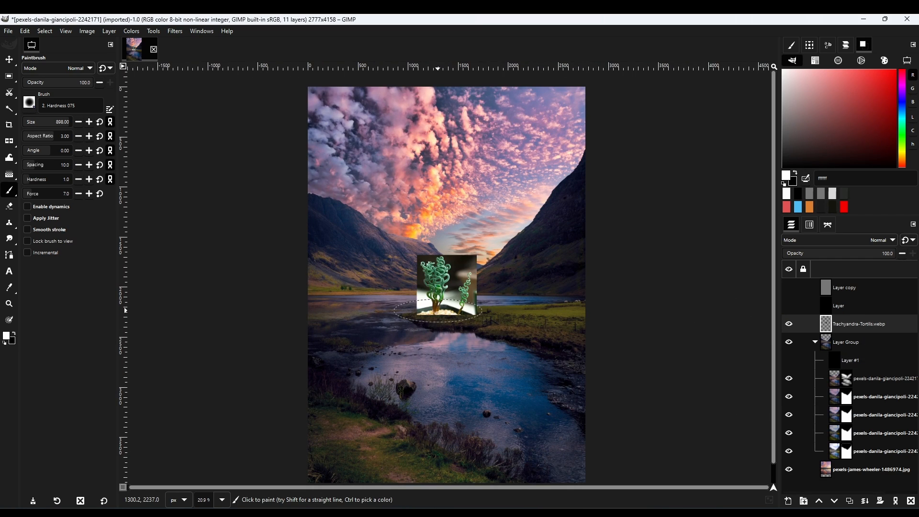
pyautogui.hotkey('shift', 't')
pyautogui.moveTo(480, 252); pyautogui.dragTo(658, 141)
pyautogui.moveTo(533, 265)
pyautogui.mouseDown()
pyautogui.moveTo(563, 286)
pyautogui.moveTo(527, 274)
pyautogui.mouseUp()
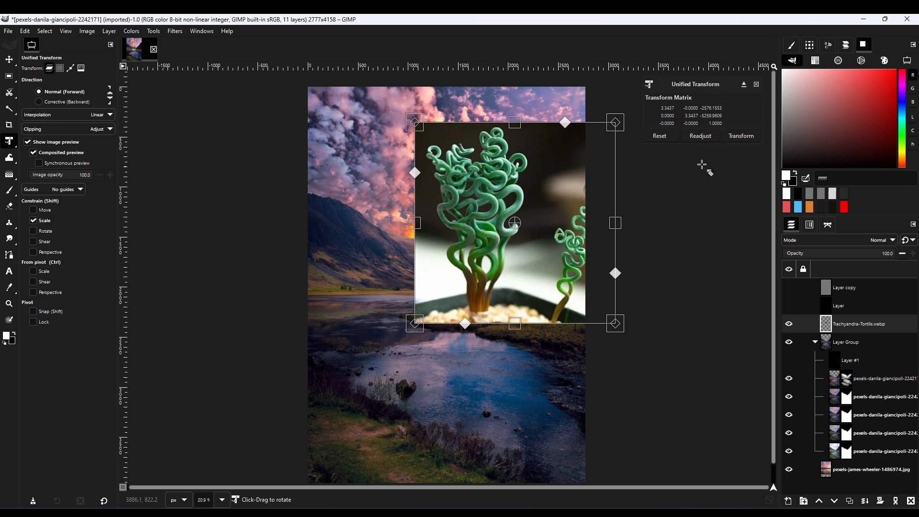
pyautogui.click(741, 136)
pyautogui.moveTo(487, 174); pyautogui.dragTo(481, 218)
# - Duplicate the Trachyandra-Tortilis.webp layer and hide the original
pyautogui.press('u')
pyautogui.hotkey('ctrl', 'shift', 'd')
pyautogui.click(788, 342)
pyautogui.press('m')
pyautogui.click(131, 31)
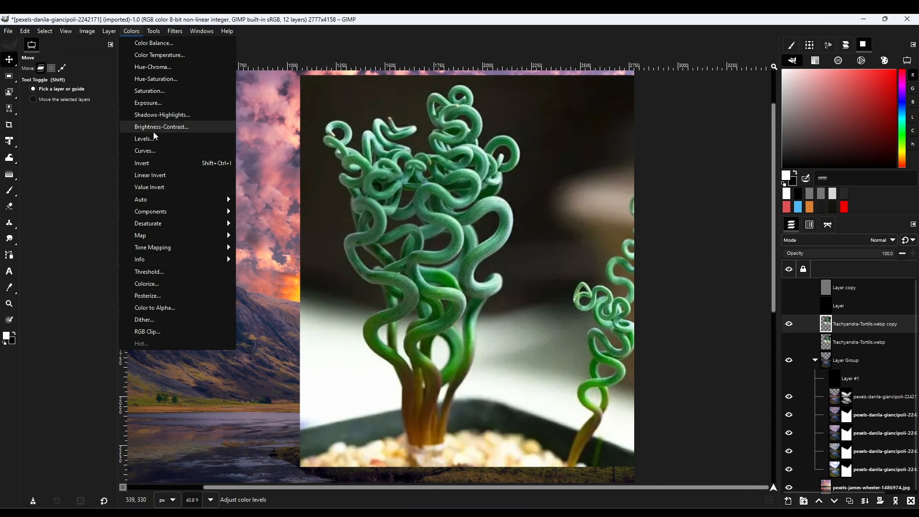
pyautogui.click(148, 90)
pyautogui.press('Escape')
# - Desaturate the plant copy, trying different desaturation modes before applying
pyautogui.click(131, 31)
pyautogui.moveTo(168, 224)
pyautogui.click(274, 233)
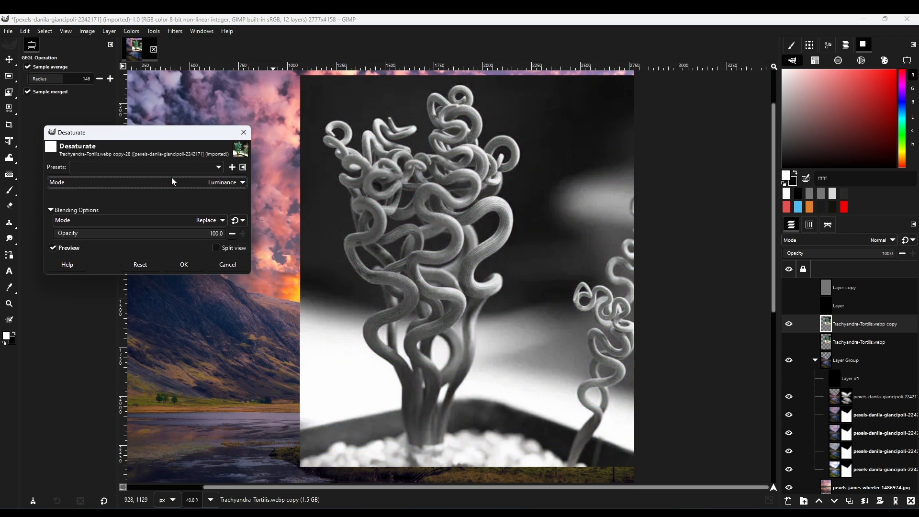
pyautogui.click(145, 183)
pyautogui.click(142, 194)
pyautogui.scroll(-1, 141, 185)
pyautogui.scroll(-2, 140, 185)
pyautogui.scroll(2, 140, 185)
pyautogui.click(184, 264)
# - Apply Levels to the gray plant copy with a low input of 40 and a gamma of 8.37 to separate it from the dark background
pyautogui.click(132, 32)
pyautogui.click(146, 139)
pyautogui.moveTo(153, 134); pyautogui.dragTo(177, 133)
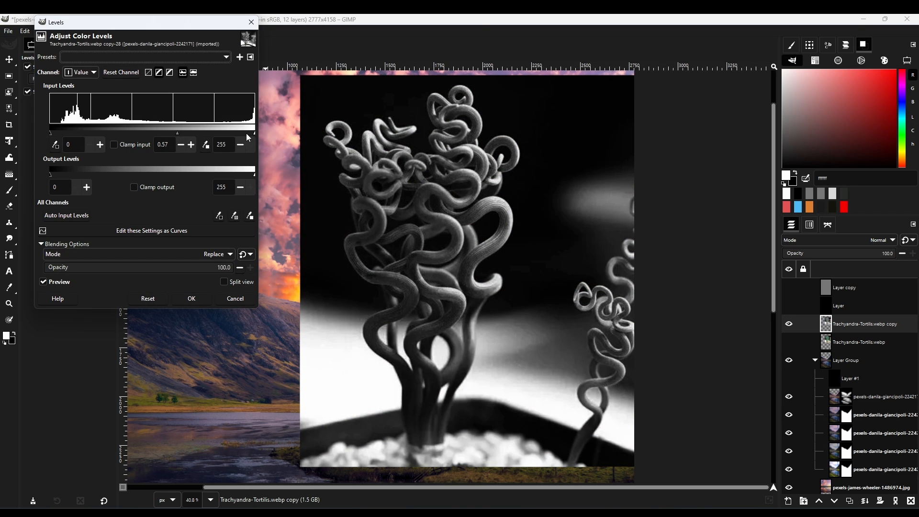
pyautogui.moveTo(253, 133); pyautogui.dragTo(209, 133)
pyautogui.moveTo(149, 134)
pyautogui.mouseDown()
pyautogui.moveTo(184, 134)
pyautogui.moveTo(162, 133)
pyautogui.mouseUp()
pyautogui.moveTo(184, 134)
pyautogui.mouseDown()
pyautogui.moveTo(149, 134)
pyautogui.moveTo(199, 138)
pyautogui.mouseUp()
pyautogui.click(152, 299)
pyautogui.moveTo(51, 134); pyautogui.dragTo(94, 133)
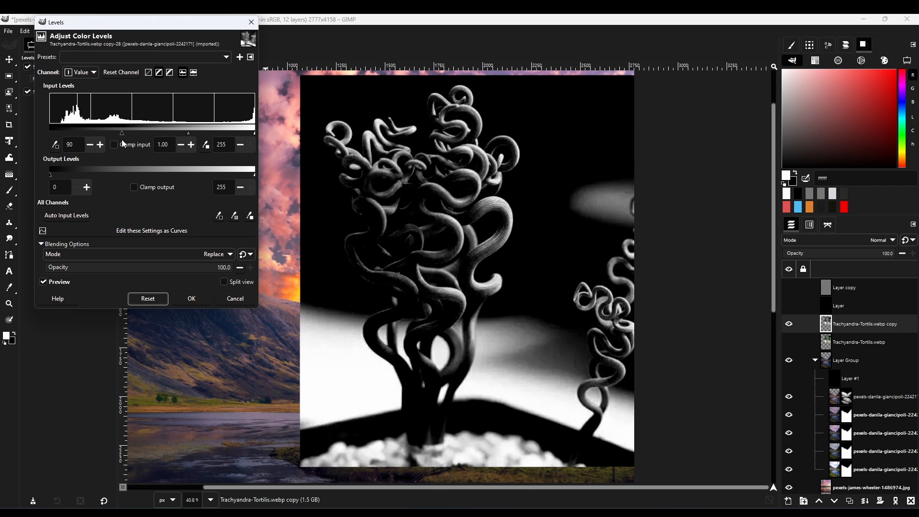
pyautogui.moveTo(173, 133); pyautogui.dragTo(82, 133)
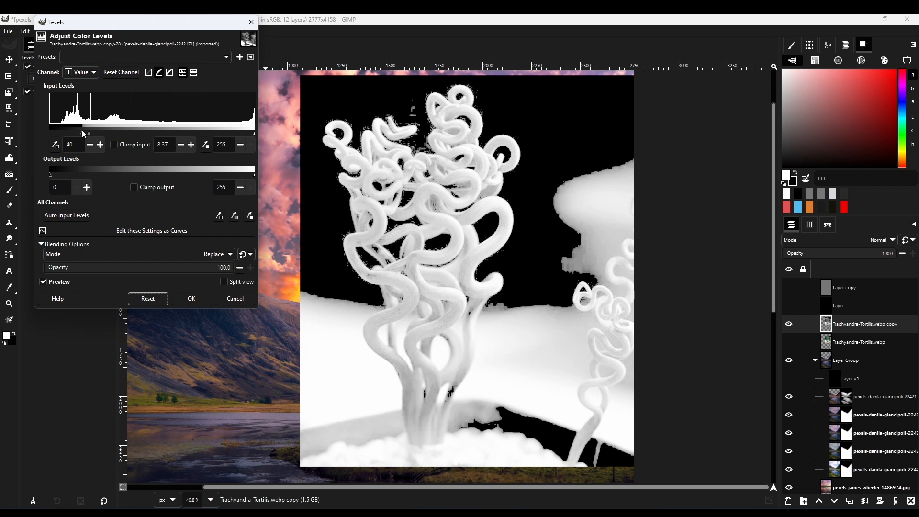
pyautogui.click(191, 298)
# - Select the connected black background around the plant copy with Fuzzy Select and delete it
pyautogui.scroll(5, 472, 287)
pyautogui.hotkey('shift', 'o')
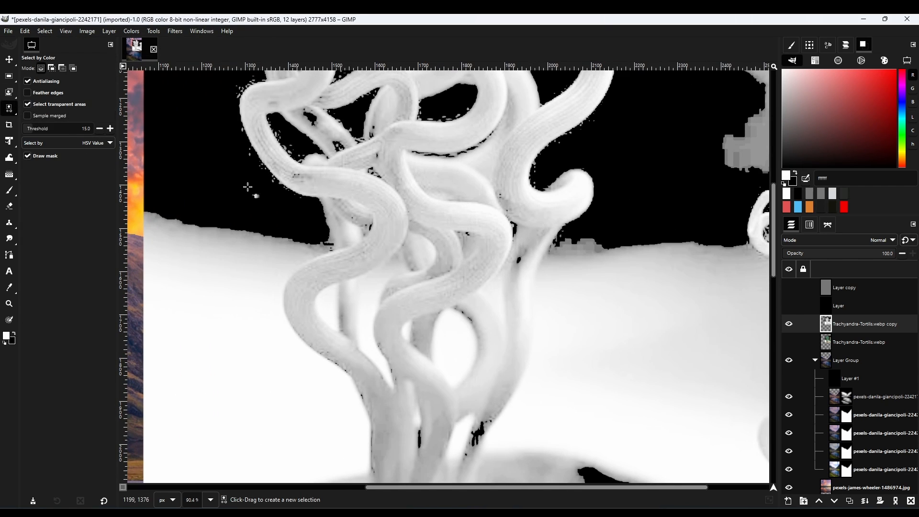
pyautogui.click(17, 115)
pyautogui.keyDown('shift'); pyautogui.click(326, 306); pyautogui.keyUp('shift')
pyautogui.hotkey('ctrl', 'z')
pyautogui.scroll(-3, 410, 292)
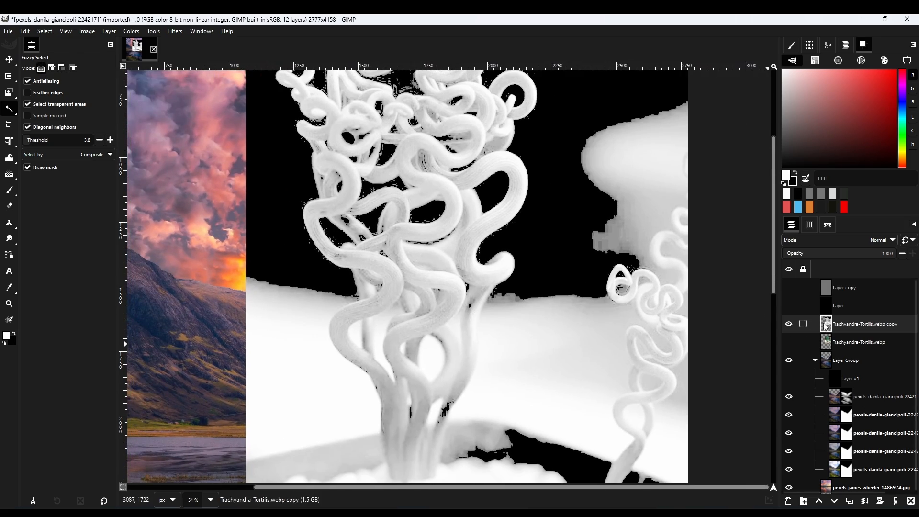
pyautogui.click(550, 206)
pyautogui.press('Delete')
# - Select the remaining black gaps between the plant's curled stems by color and delete them
pyautogui.moveTo(475, 237); pyautogui.dragTo(474, 237)
pyautogui.click(53, 120)
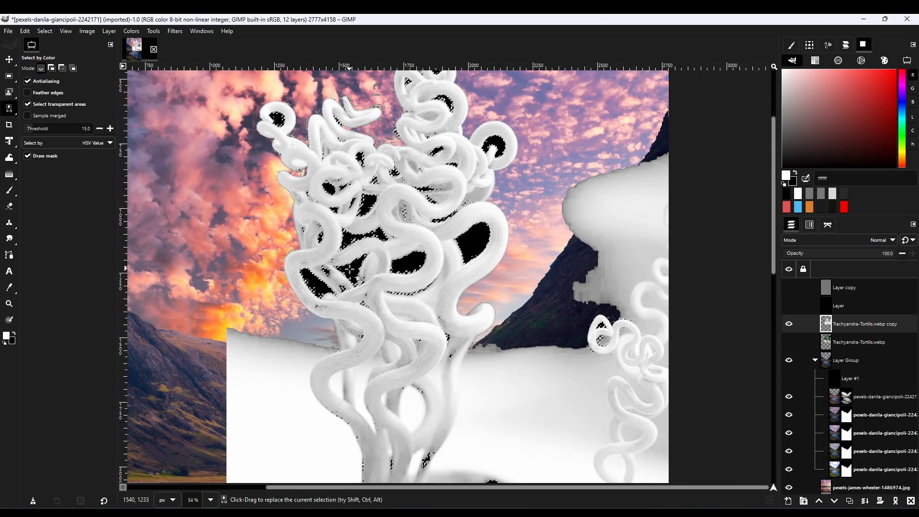
pyautogui.scroll(-5, 325, 161)
pyautogui.scroll(5, 390, 264)
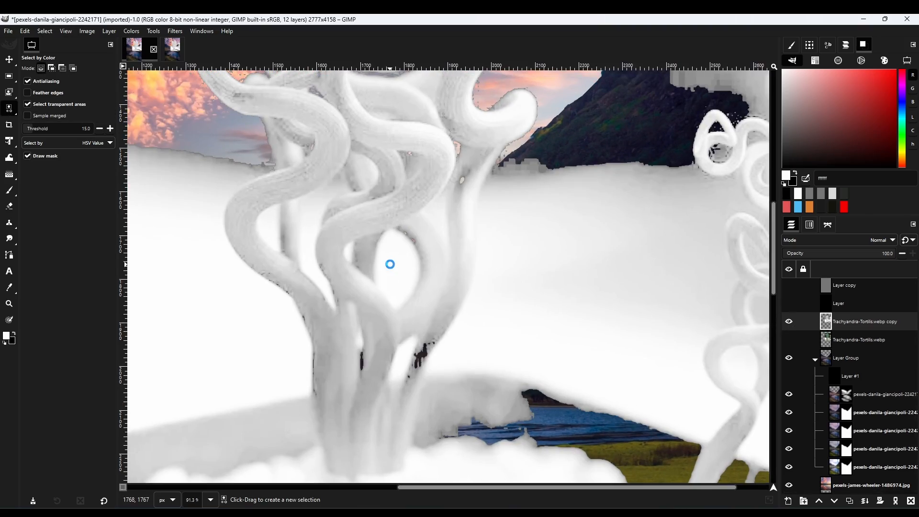
pyautogui.click(390, 264)
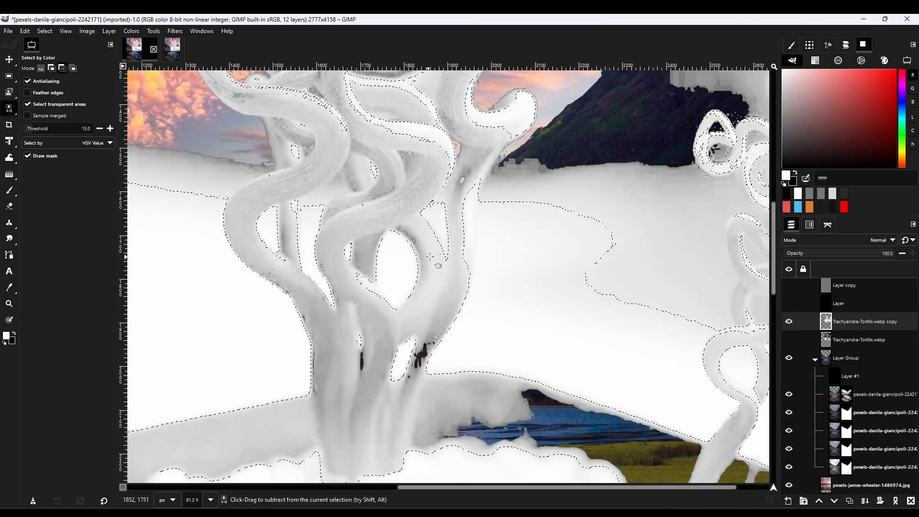
pyautogui.scroll(-5, 390, 264)
pyautogui.click(44, 31)
pyautogui.click(111, 55)
# - Fuzzy-select the white background areas on both sides of the plant's lower stems, delete them and clear the selection
pyautogui.scroll(2, 364, 222)
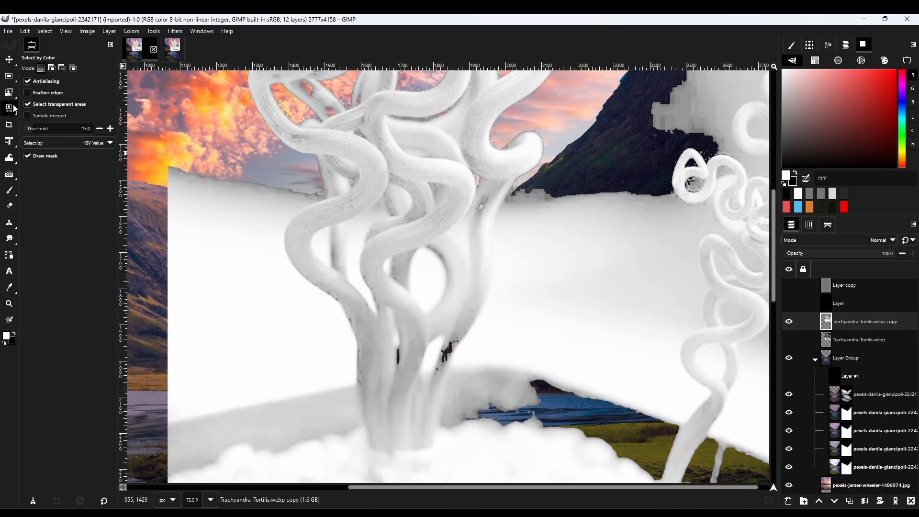
pyautogui.press('u')
pyautogui.click(219, 236)
pyautogui.keyDown('shift'); pyautogui.click(222, 214); pyautogui.keyUp('shift')
pyautogui.keyDown('shift'); pyautogui.click(236, 194); pyautogui.keyUp('shift')
pyautogui.keyDown('shift'); pyautogui.click(234, 192); pyautogui.keyUp('shift')
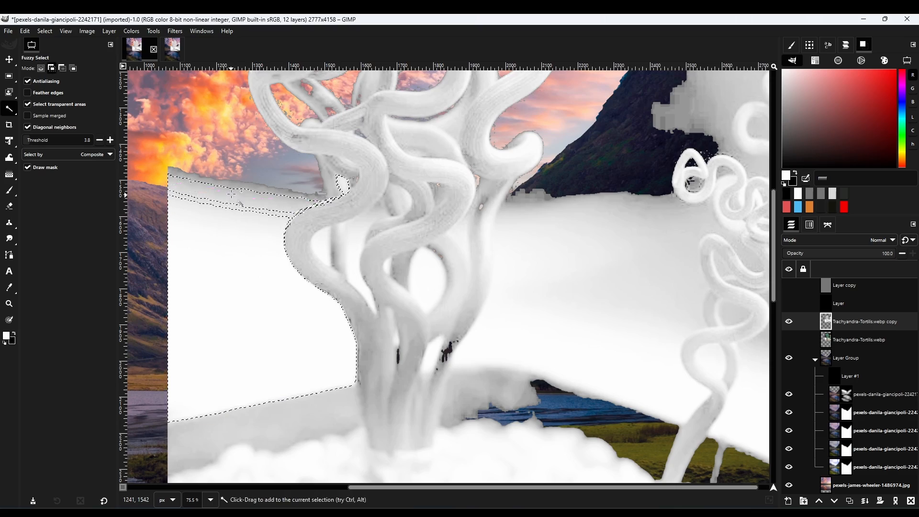
pyautogui.keyDown('shift'); pyautogui.click(236, 190); pyautogui.keyUp('shift')
pyautogui.scroll(-1, 382, 325)
pyautogui.keyDown('shift'); pyautogui.click(449, 374); pyautogui.keyUp('shift')
pyautogui.keyDown('shift'); pyautogui.click(531, 257); pyautogui.keyUp('shift')
pyautogui.moveTo(531, 257)
pyautogui.mouseDown()
pyautogui.moveTo(647, 257)
pyautogui.moveTo(635, 283)
pyautogui.mouseUp()
pyautogui.press('Delete')
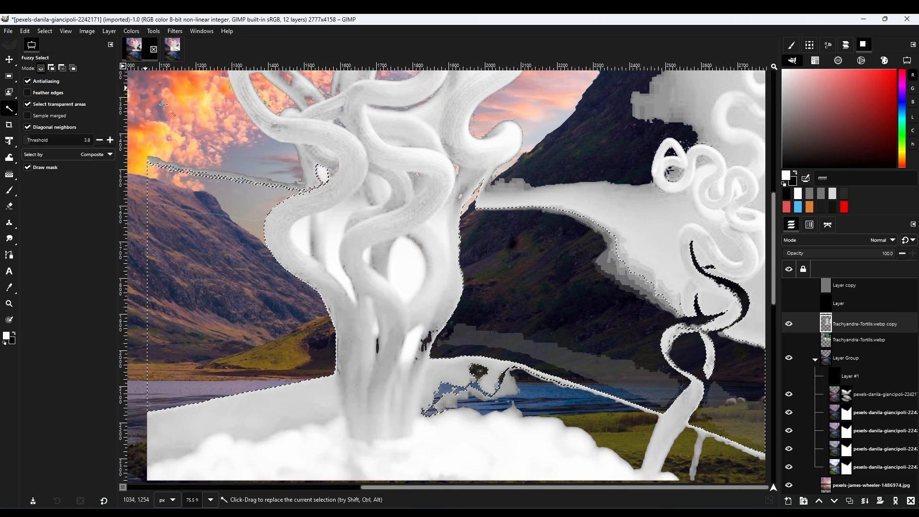
pyautogui.click(45, 31)
pyautogui.click(95, 56)
# - Erase the gray leftover strip crossing the sky beside the plant copy with the Eraser at size 44
pyautogui.click(9, 190)
pyautogui.moveTo(130, 190); pyautogui.dragTo(315, 205)
pyautogui.moveTo(391, 147); pyautogui.dragTo(311, 237)
pyautogui.scroll(4, 310, 237)
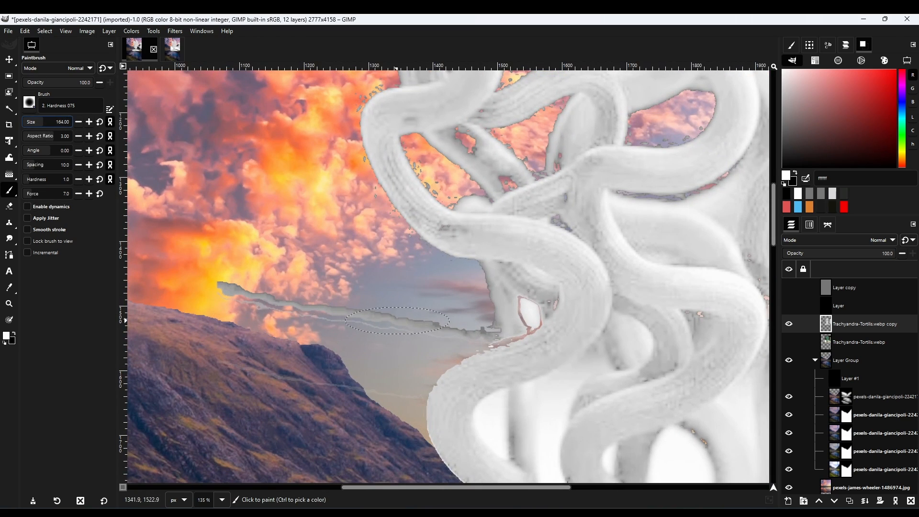
pyautogui.press('x')
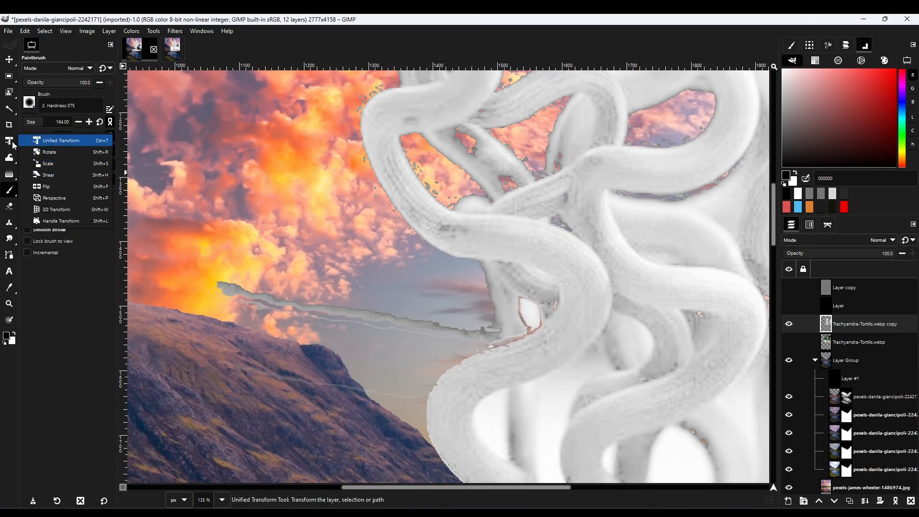
pyautogui.click(10, 109)
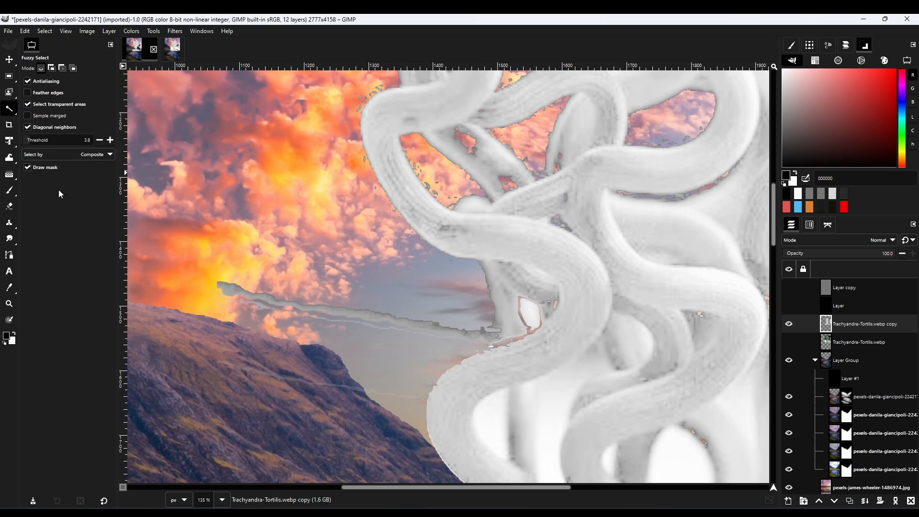
pyautogui.hotkey('shift', 'e')
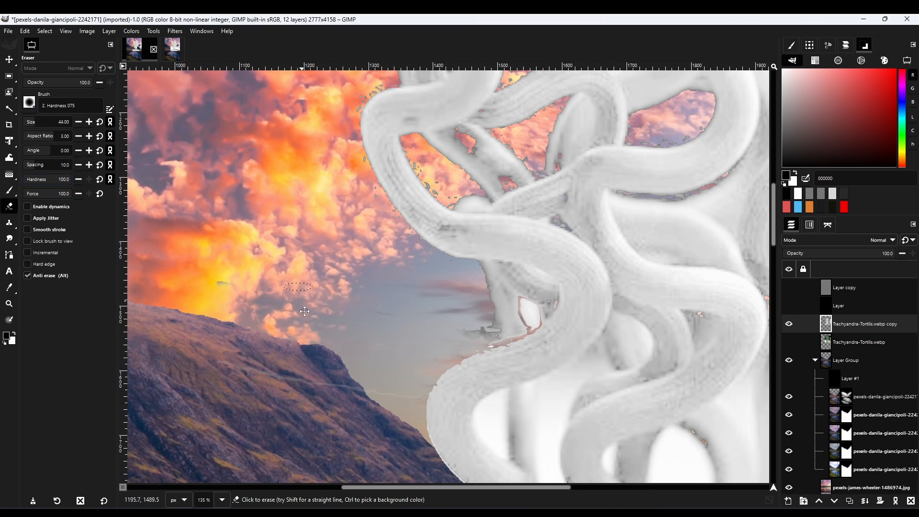
pyautogui.scroll(-6, 464, 331)
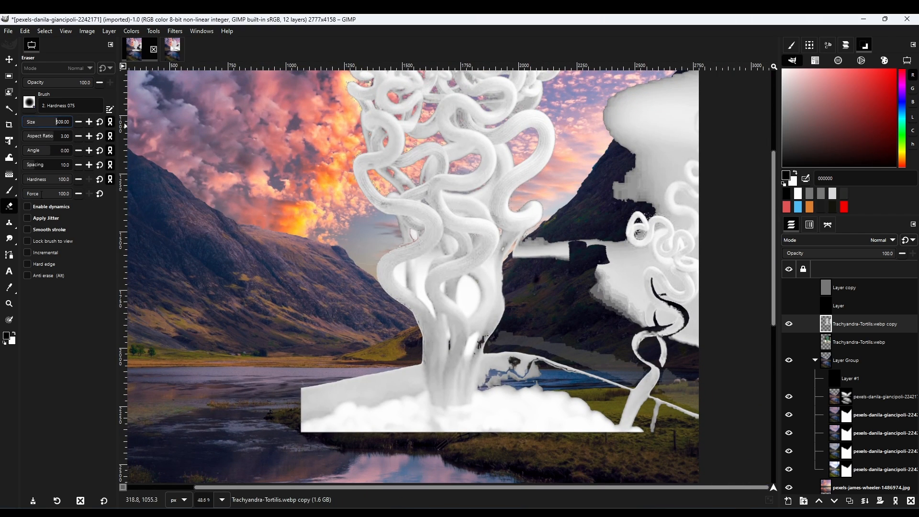
# - Erase the leftover background and small stray plants to the right of the main plant with the Eraser at size 509
pyautogui.moveTo(665, 126); pyautogui.dragTo(662, 405)
pyautogui.moveTo(659, 241); pyautogui.dragTo(616, 332)
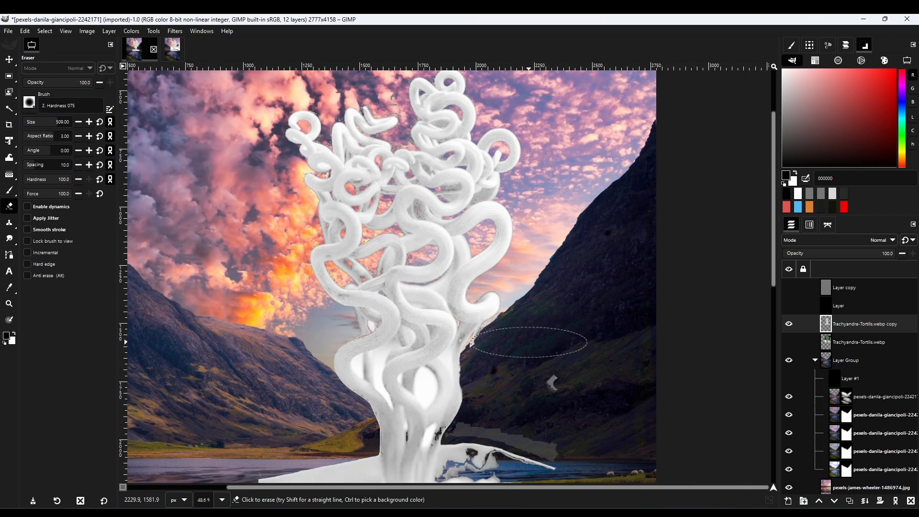
pyautogui.scroll(-3, 530, 342)
pyautogui.moveTo(529, 322); pyautogui.dragTo(538, 352)
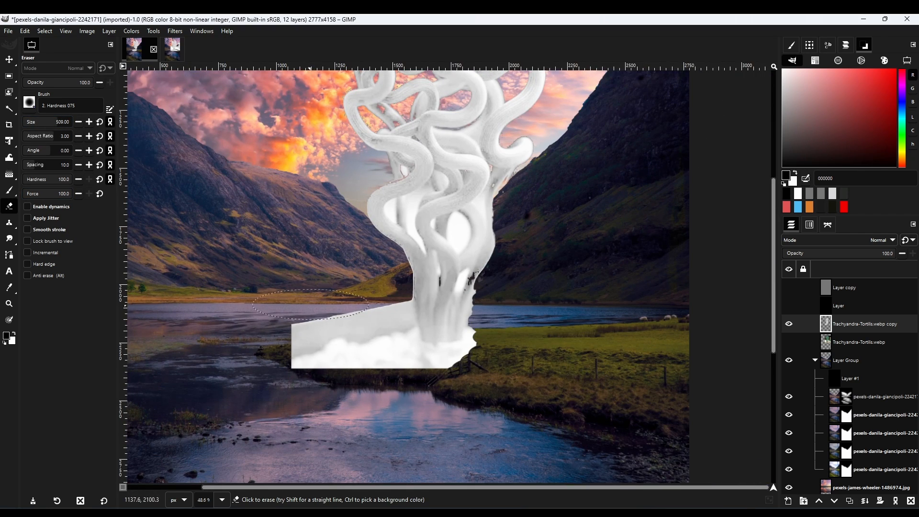
# - Erase the leftover ground left of the trunk and trim around the trunk's base with the Eraser, using size 118 for the edges
pyautogui.moveTo(335, 322); pyautogui.dragTo(330, 352)
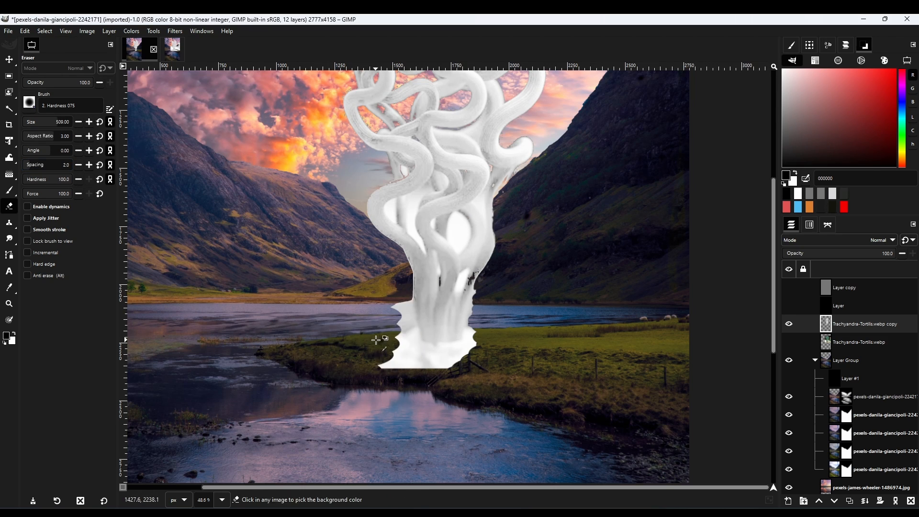
pyautogui.scroll(2, 376, 339)
pyautogui.moveTo(401, 265)
pyautogui.mouseDown()
pyautogui.moveTo(417, 335)
pyautogui.moveTo(526, 310)
pyautogui.mouseUp()
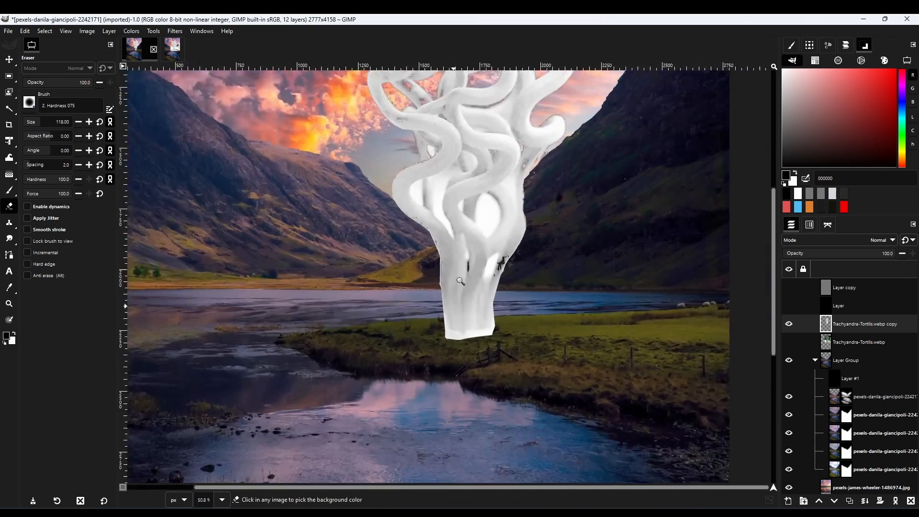
# - Outline the large oval gap between the lower stems with the Eraser at size 4 and delete its white interior with Fuzzy Select
pyautogui.press('alt')
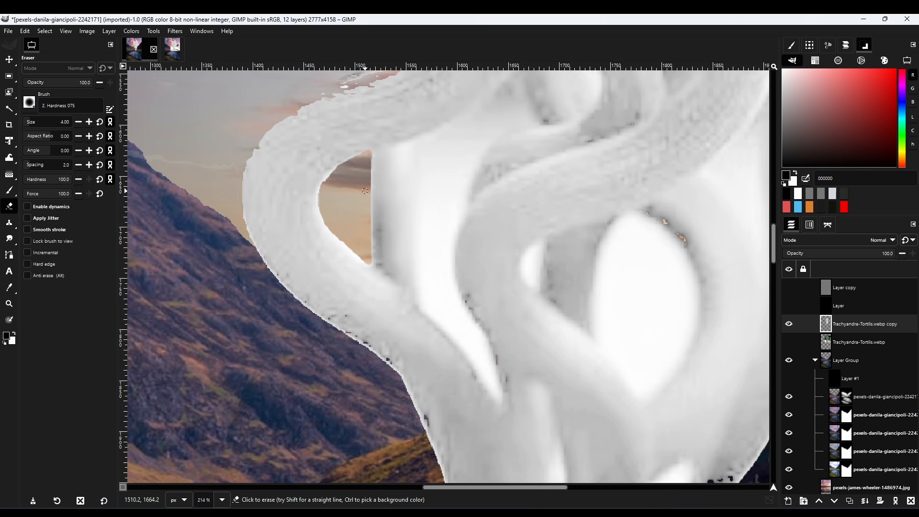
pyautogui.hscroll(5, 365, 191)
pyautogui.scroll(-2, 431, 201)
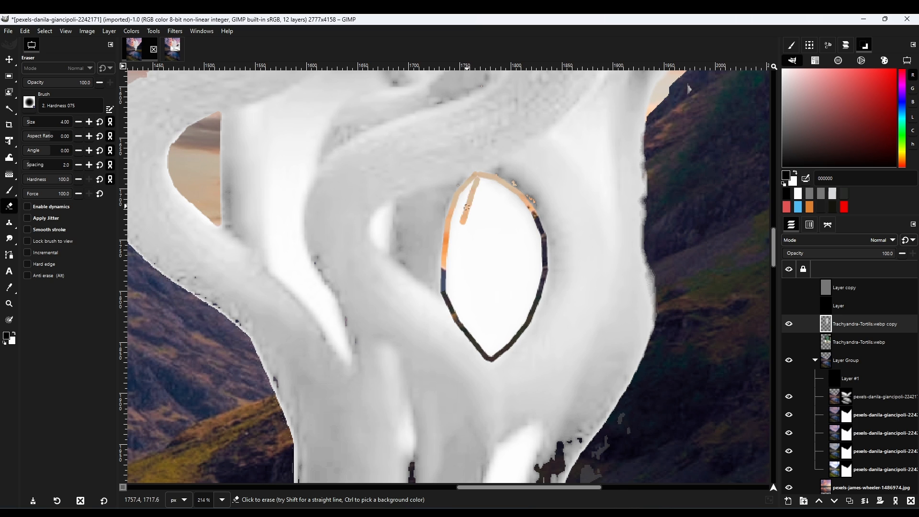
pyautogui.press('u')
pyautogui.click(525, 225)
pyautogui.press('Delete')
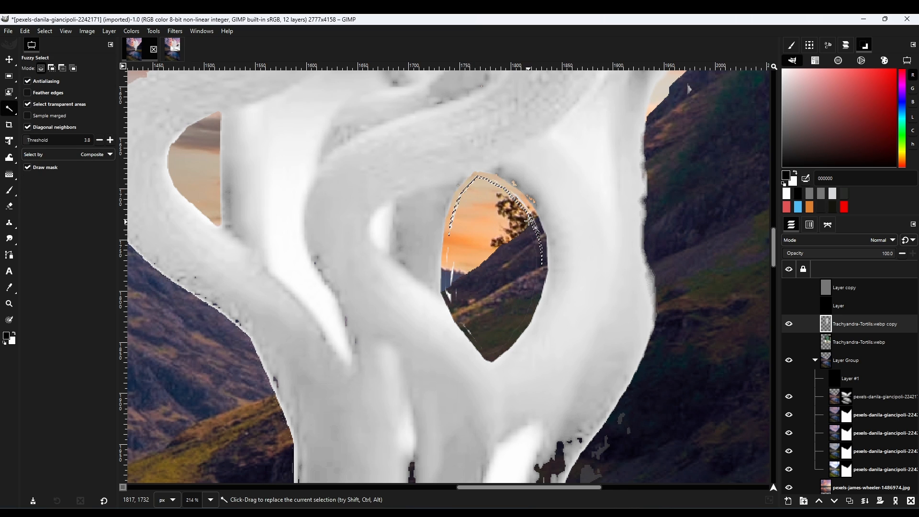
# - Fuzzy-select the narrow white gap between the lower left stems, delete it and clear the selection
pyautogui.hscroll(-4, 448, 252)
pyautogui.scroll(3, 449, 251)
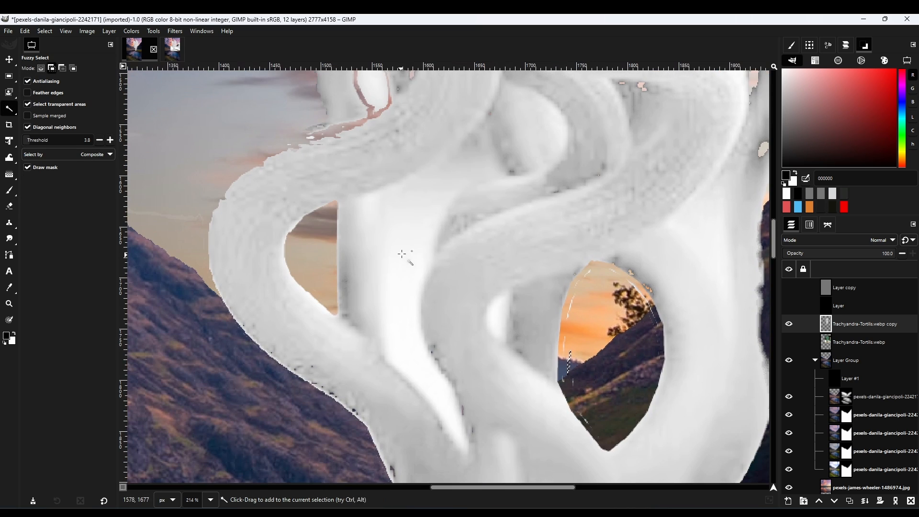
pyautogui.click(404, 256)
pyautogui.moveTo(425, 199); pyautogui.dragTo(423, 198)
pyautogui.scroll(1, 433, 215)
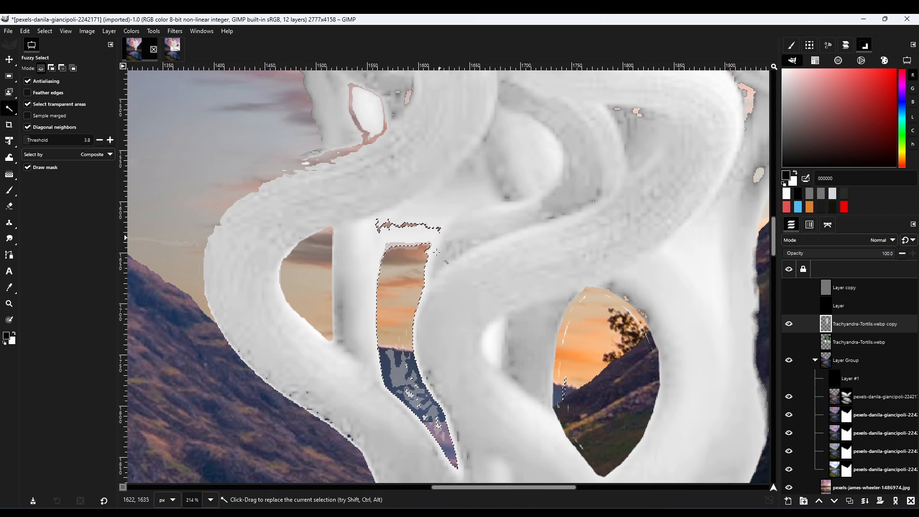
pyautogui.hscroll(1, 275, 139)
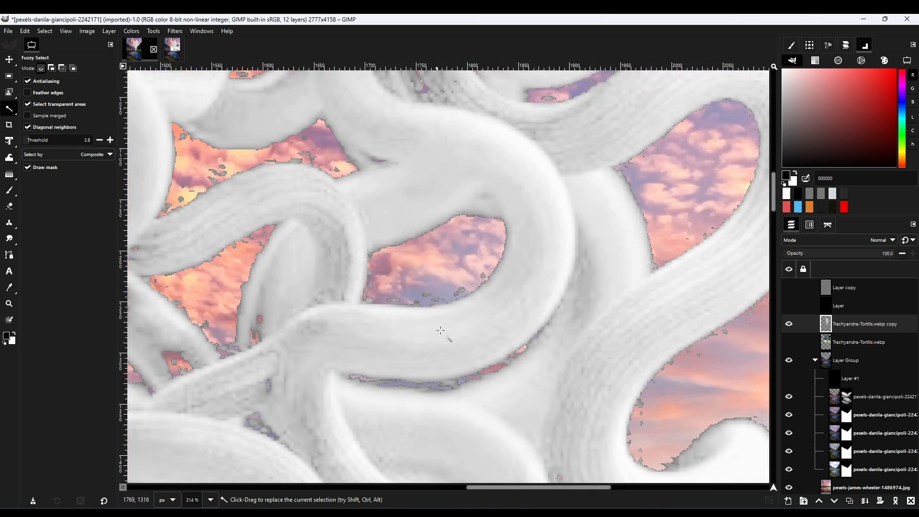
pyautogui.scroll(-5, 415, 269)
pyautogui.click(45, 32)
pyautogui.click(52, 55)
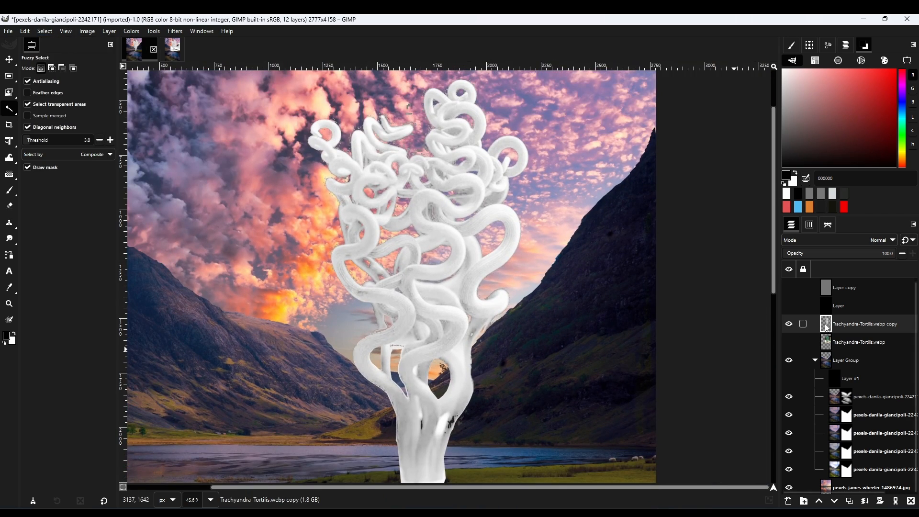
# - Load the gray plant copy's alpha as a selection, hide that copy, and show the original plant layer with a mask made from the selection
pyautogui.keyDown('alt'); pyautogui.click(825, 324); pyautogui.keyUp('alt')
pyautogui.click(788, 324)
pyautogui.click(788, 342)
pyautogui.click(857, 342)
pyautogui.click(879, 501)
pyautogui.click(847, 490)
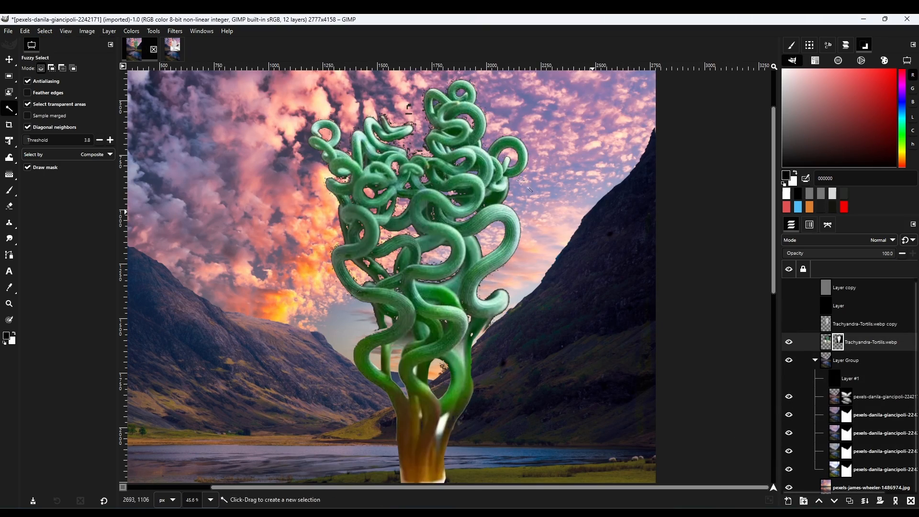
# - Apply the Erode filter to the plant's layer mask and repeat it
pyautogui.click(175, 31)
pyautogui.click(315, 149)
pyautogui.click(176, 31)
pyautogui.click(199, 44)
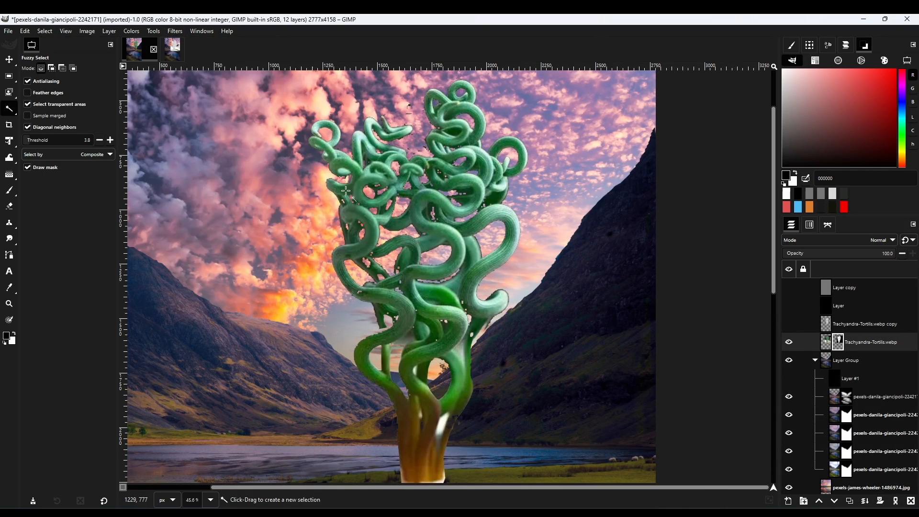
# - Paint white on the plant's mask with a size 29 brush to fill the small holes in the curled stems
pyautogui.press('p')
pyautogui.scroll(2, 374, 235)
pyautogui.scroll(13, 378, 205)
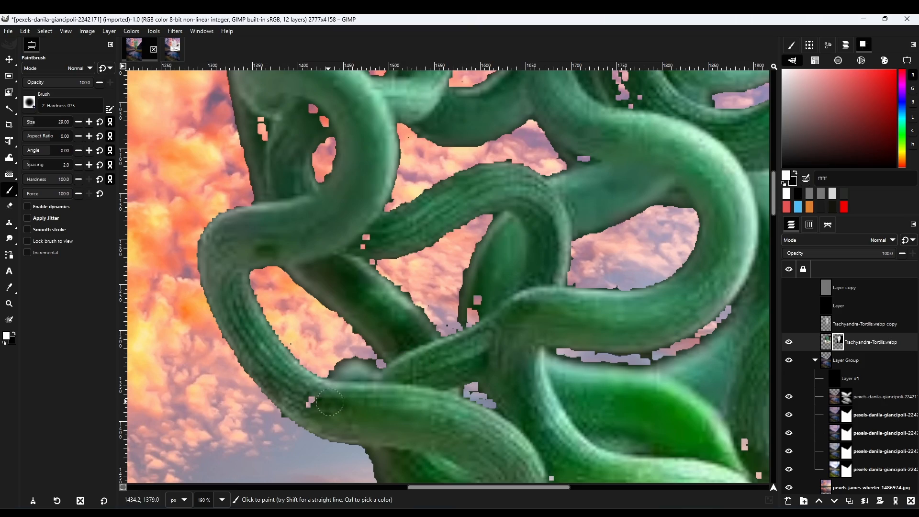
pyautogui.click(311, 402)
pyautogui.moveTo(330, 401); pyautogui.dragTo(216, 208)
pyautogui.moveTo(538, 304); pyautogui.dragTo(386, 223)
pyautogui.click(513, 304)
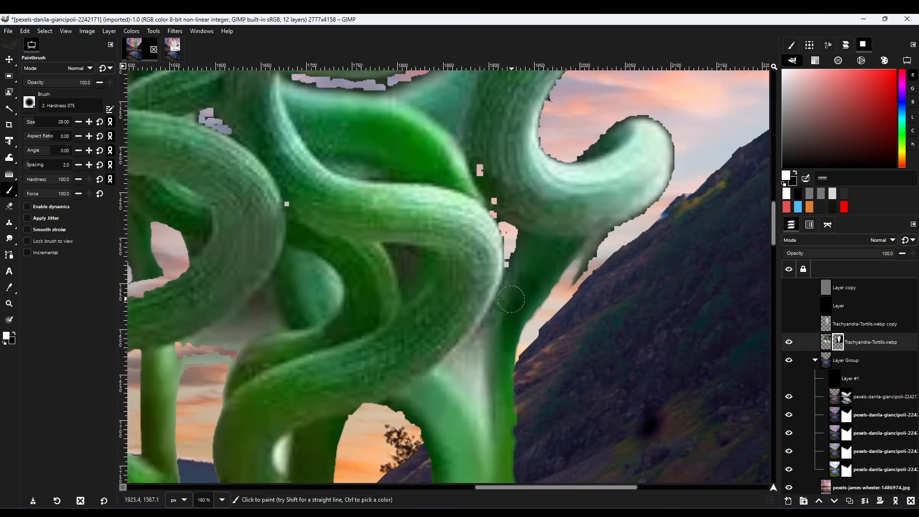
pyautogui.scroll(-8, 514, 301)
pyautogui.scroll(12, 433, 211)
pyautogui.moveTo(500, 340); pyautogui.dragTo(467, 407)
pyautogui.scroll(-8, 523, 368)
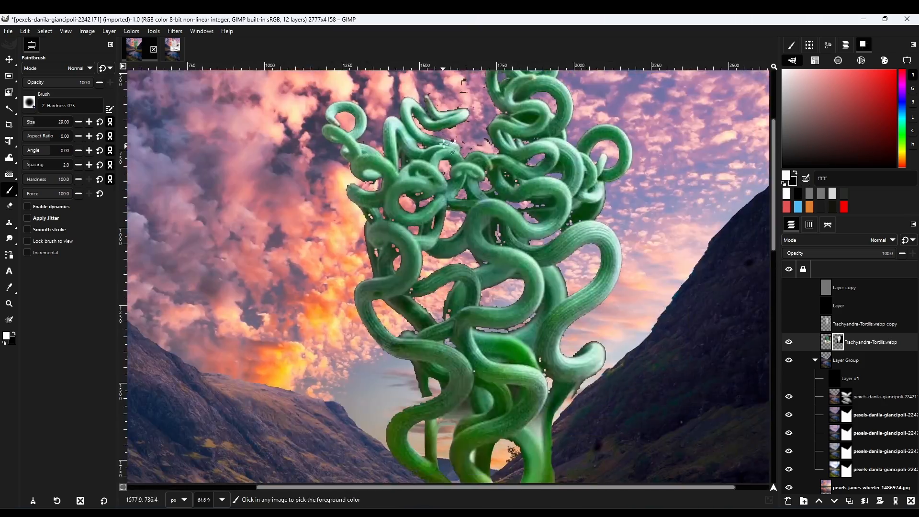
# - Undo the white stroke above the curls and paint the stray fragment there out of the mask in black
pyautogui.scroll(7, 476, 267)
pyautogui.moveTo(480, 225); pyautogui.dragTo(476, 267)
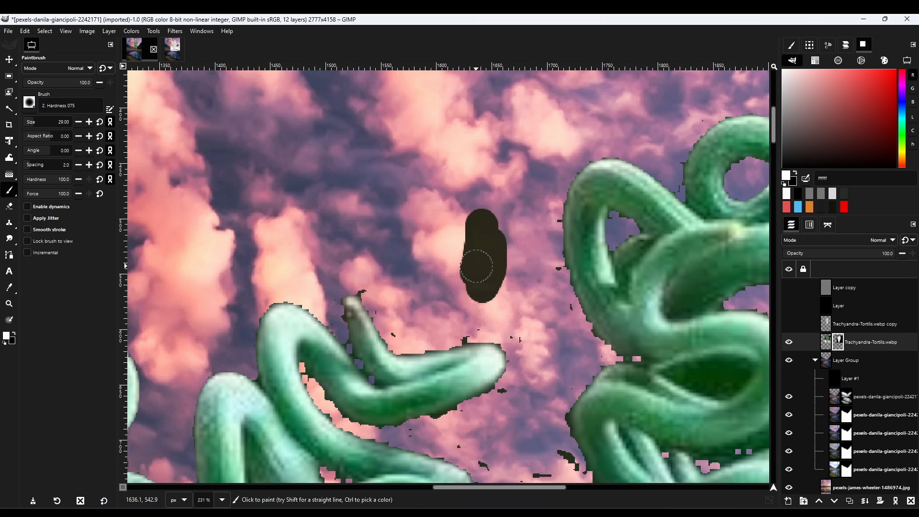
pyautogui.hotkey('ctrl', 'z')
pyautogui.press('x')
# - Soften the plant's mask with a Gaussian Blur of 1.38 in X and Y
pyautogui.click(174, 31)
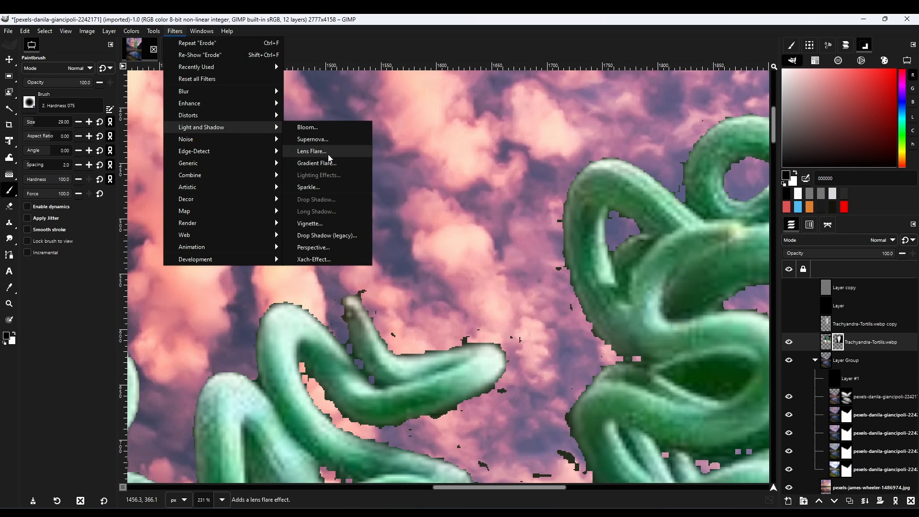
pyautogui.moveTo(195, 94)
pyautogui.click(316, 103)
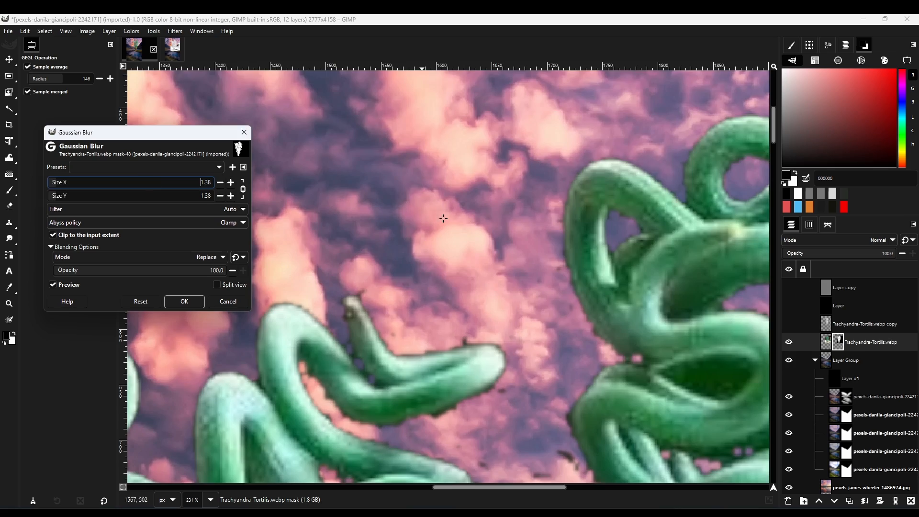
pyautogui.scroll(-6, 515, 291)
pyautogui.press('Return')
# - Restore missing stem spots on the mask in white and paint out the gap in the lower trunk in black with a size 12 brush
pyautogui.scroll(4, 490, 277)
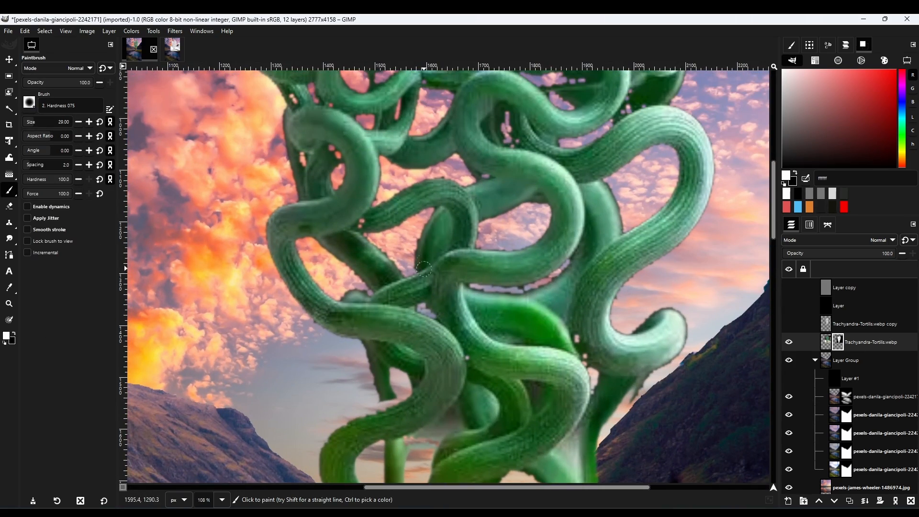
pyautogui.scroll(-3, 424, 330)
pyautogui.moveTo(484, 413); pyautogui.dragTo(468, 302)
pyautogui.scroll(4, 488, 254)
pyautogui.press('x')
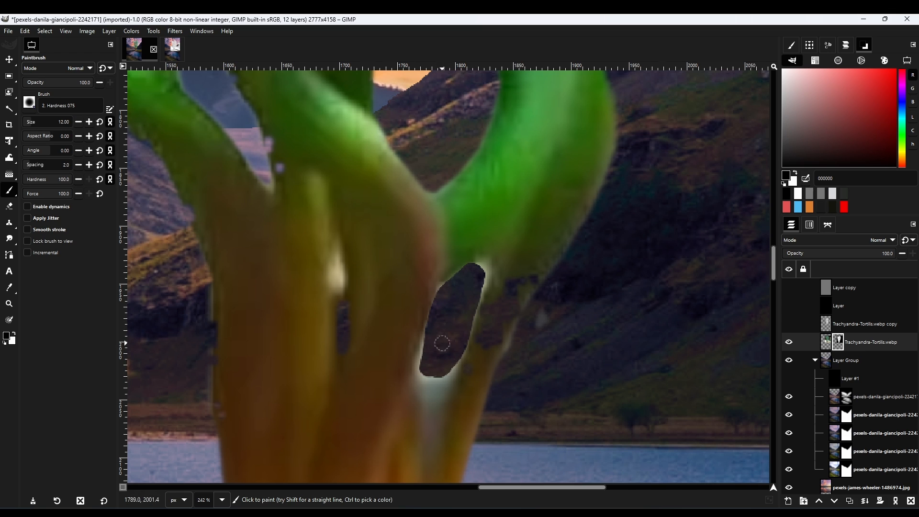
# - Mask the trunk's base into a ragged grassy edge using a brush from 20 Grass Brushes at size 119
pyautogui.scroll(-10, 442, 343)
pyautogui.scroll(7, 459, 355)
pyautogui.click(29, 102)
pyautogui.click(67, 182)
pyautogui.click(46, 123)
pyautogui.moveTo(511, 373)
pyautogui.mouseDown()
pyautogui.moveTo(516, 298)
pyautogui.moveTo(498, 222)
pyautogui.mouseUp()
pyautogui.click(41, 122)
pyautogui.moveTo(344, 304); pyautogui.dragTo(694, 262)
pyautogui.click(335, 263)
pyautogui.hotkey('ctrl', 'z')
pyautogui.moveTo(536, 254); pyautogui.dragTo(570, 479)
pyautogui.moveTo(541, 240); pyautogui.dragTo(529, 420)
# - Create a new layer group and place the masked plant layer inside it
pyautogui.click(804, 501)
pyautogui.moveTo(826, 359); pyautogui.dragTo(826, 343)
pyautogui.click(850, 500)
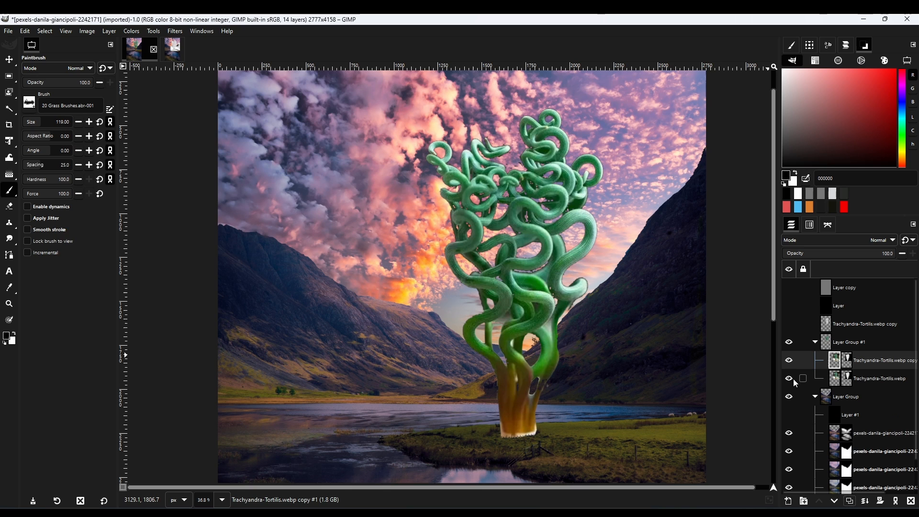
pyautogui.click(9, 61)
pyautogui.scroll(-4, 558, 348)
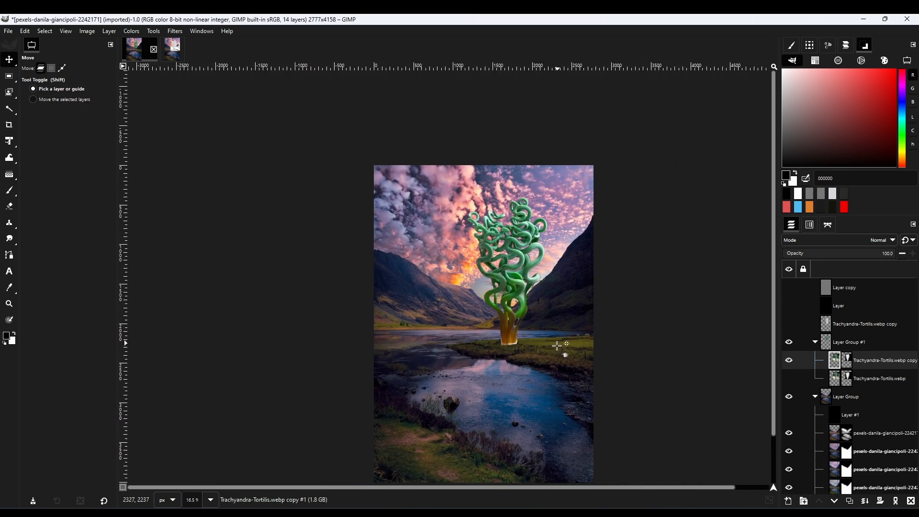
pyautogui.scroll(3, 516, 308)
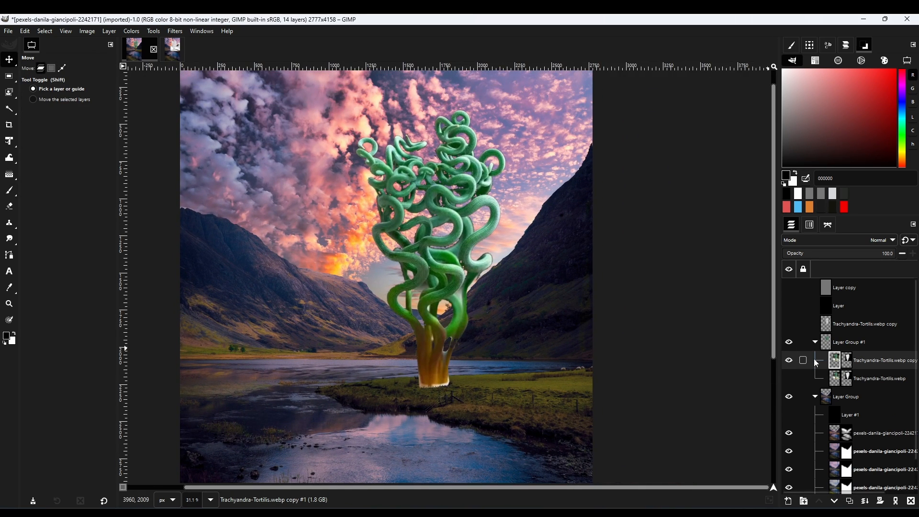
pyautogui.click(910, 501)
pyautogui.click(788, 360)
# - Flip the plant layer horizontally and move it back onto the grassy bank between the mountains
pyautogui.moveTo(9, 141)
pyautogui.click(45, 186)
pyautogui.click(426, 225)
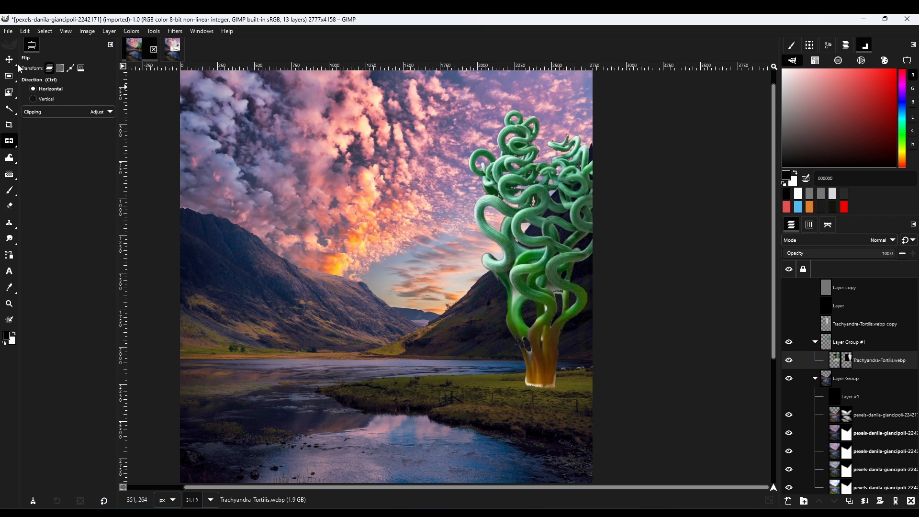
pyautogui.click(10, 60)
pyautogui.moveTo(551, 239); pyautogui.dragTo(438, 238)
# - Duplicate the flipped plant layer and apply the copy's layer mask
pyautogui.click(849, 501)
pyautogui.rightClick(850, 358)
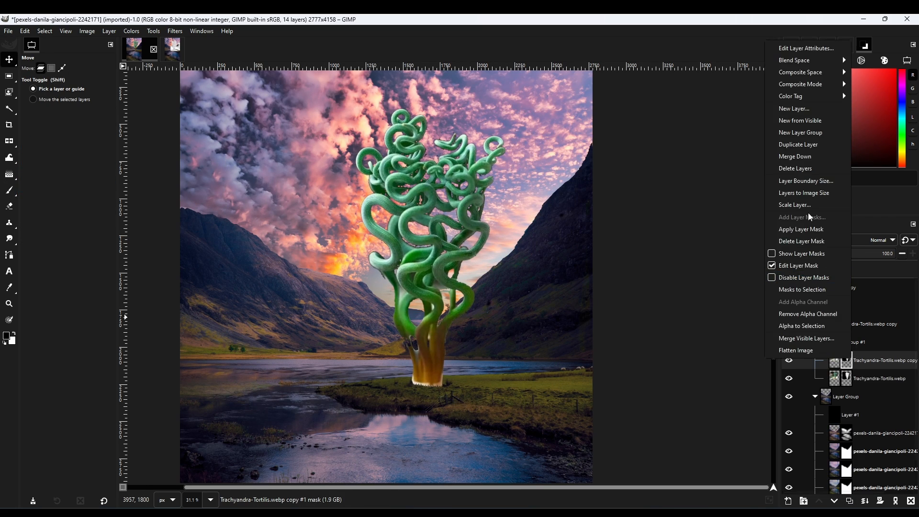
pyautogui.click(804, 229)
# - Darken the plant copy with an Exposure of -1.774
pyautogui.click(132, 31)
pyautogui.click(141, 103)
pyautogui.moveTo(120, 198); pyautogui.dragTo(124, 197)
pyautogui.scroll(-4, 484, 271)
pyautogui.scroll(5, 484, 271)
pyautogui.scroll(-6, 439, 286)
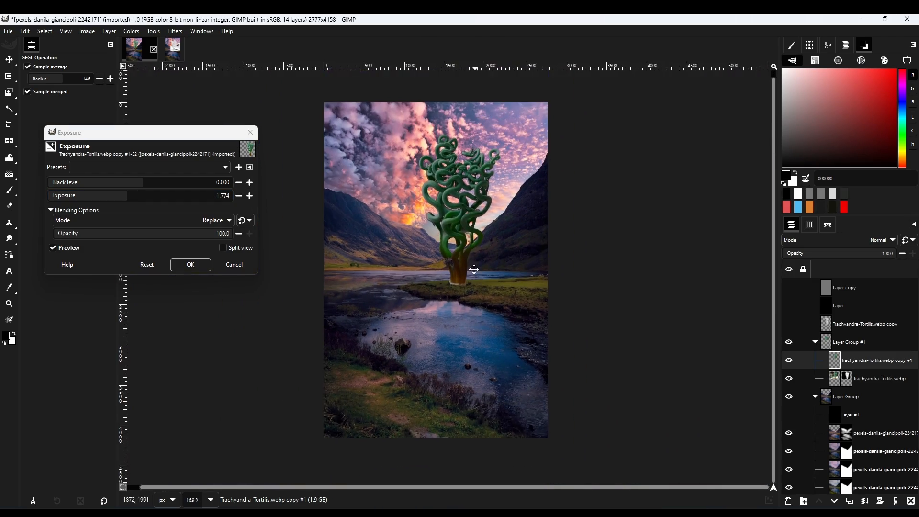
pyautogui.scroll(2, 474, 269)
pyautogui.click(190, 265)
# - Duplicate the darkened plant layer and run Channel Mixer on the new copy
pyautogui.click(132, 31)
pyautogui.moveTo(175, 31)
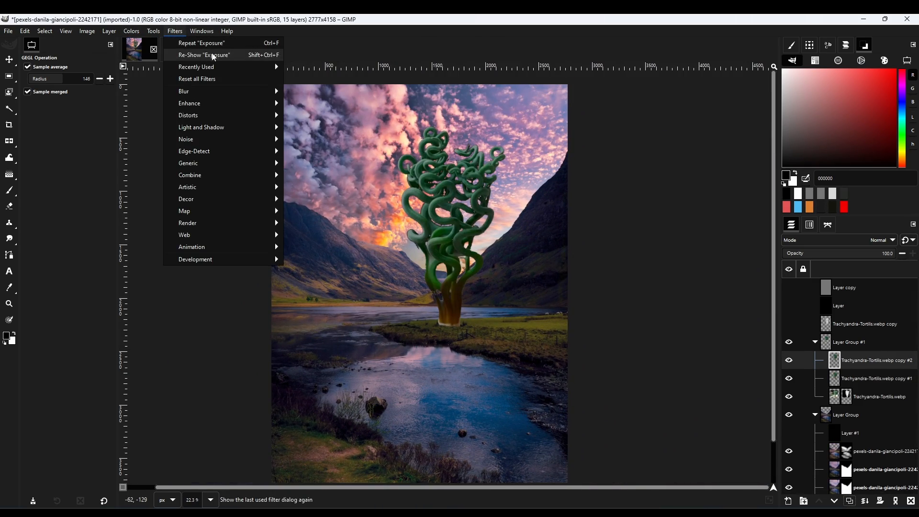
pyautogui.moveTo(215, 67)
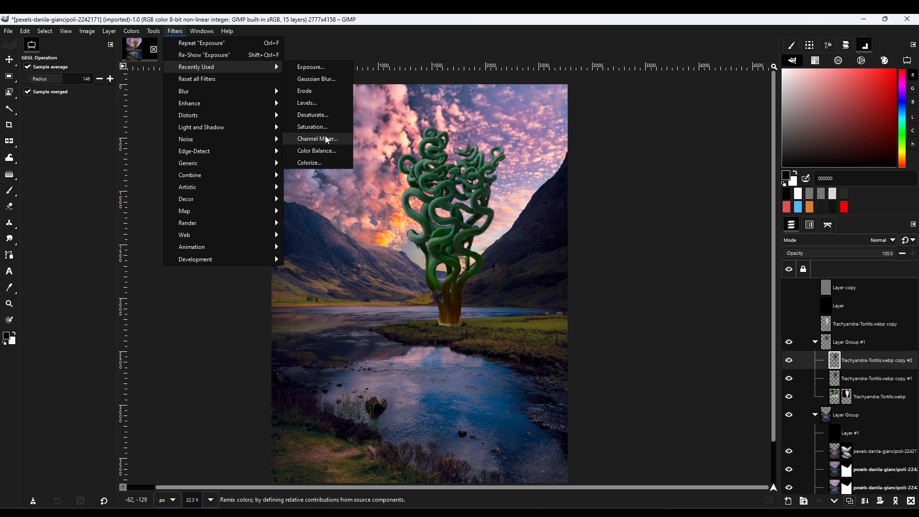
pyautogui.click(326, 140)
pyautogui.click(184, 403)
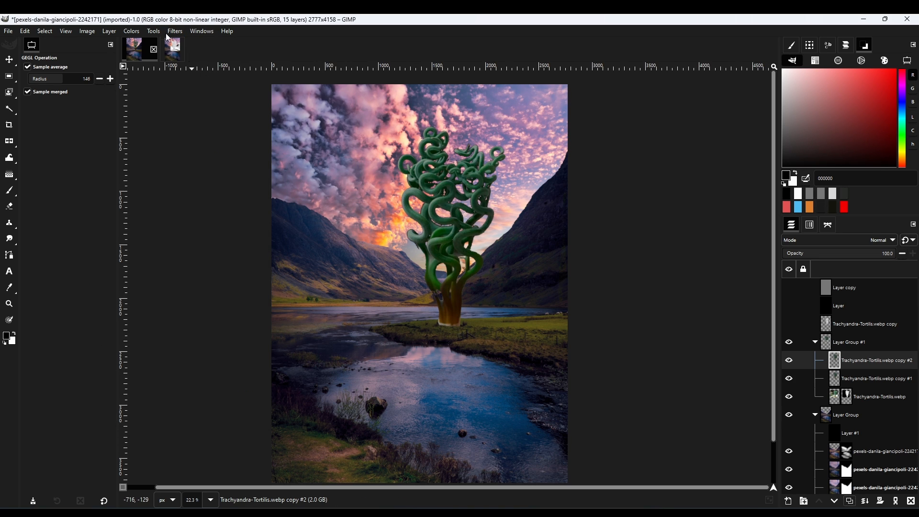
# - Shift the plant copy's midtones toward blue by 8.8 with Color Balance
pyautogui.click(132, 31)
pyautogui.click(152, 43)
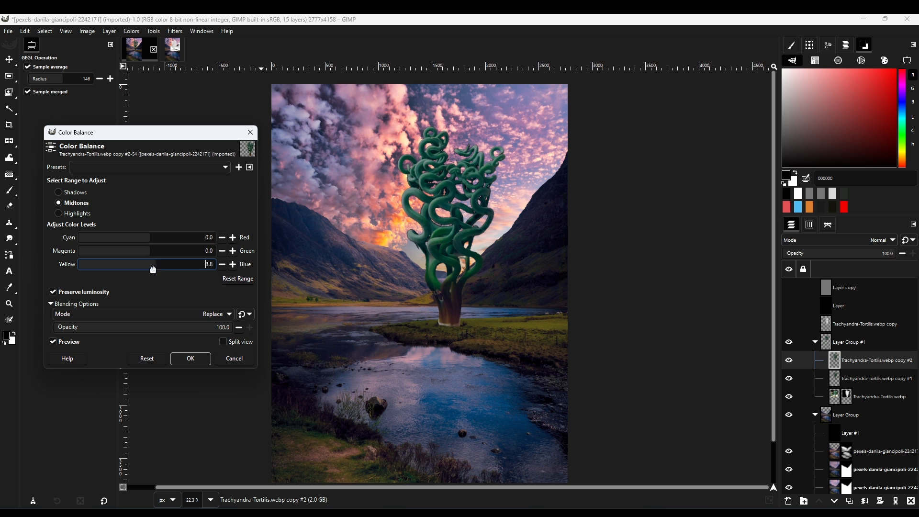
pyautogui.click(197, 362)
pyautogui.scroll(-2, 474, 308)
pyautogui.scroll(2, 475, 308)
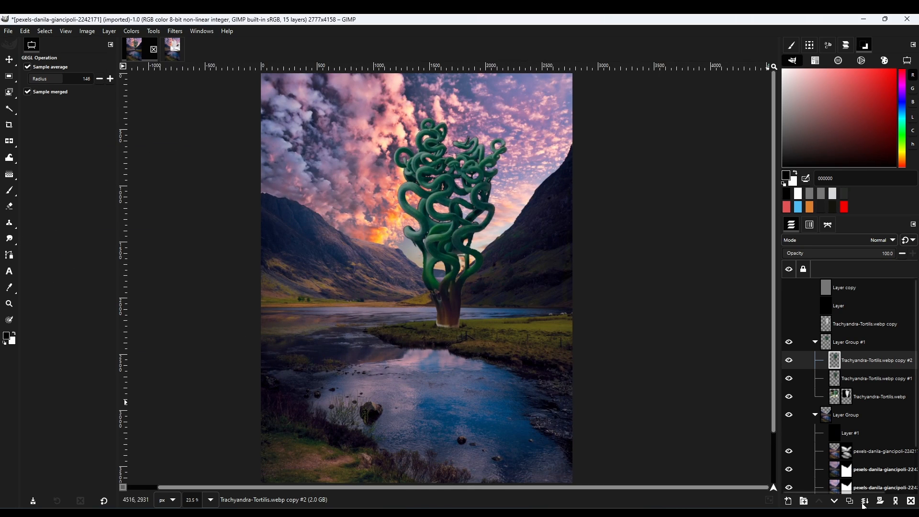
# - Duplicate the blue-shifted plant layer and brighten the new copy with Exposure
pyautogui.click(849, 501)
pyautogui.click(131, 31)
pyautogui.click(147, 102)
pyautogui.moveTo(163, 196); pyautogui.dragTo(222, 200)
# - Warm the brightened copy with Channel Mixer: 1.787 red, 0.153 green and 0.333 blue in the red channel, 0.843 green in the green channel
pyautogui.click(131, 31)
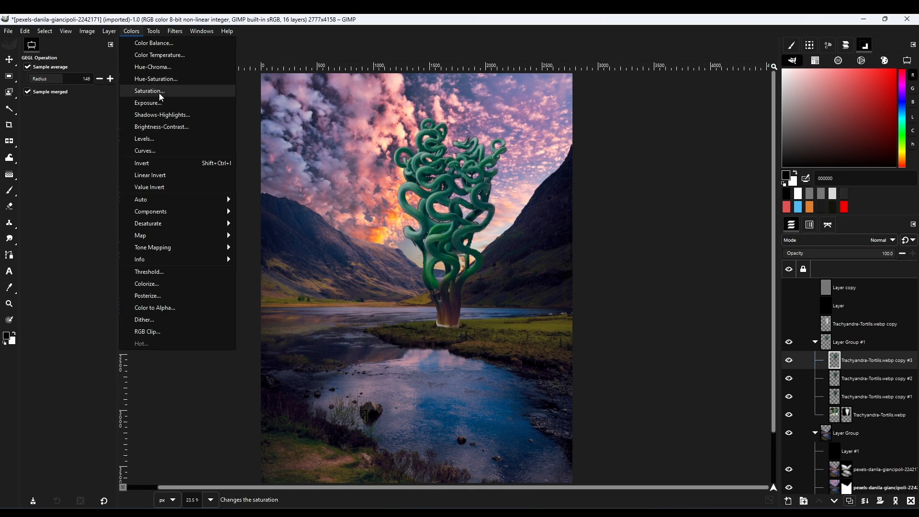
pyautogui.moveTo(158, 208)
pyautogui.click(277, 208)
pyautogui.click(135, 167)
pyautogui.click(151, 192)
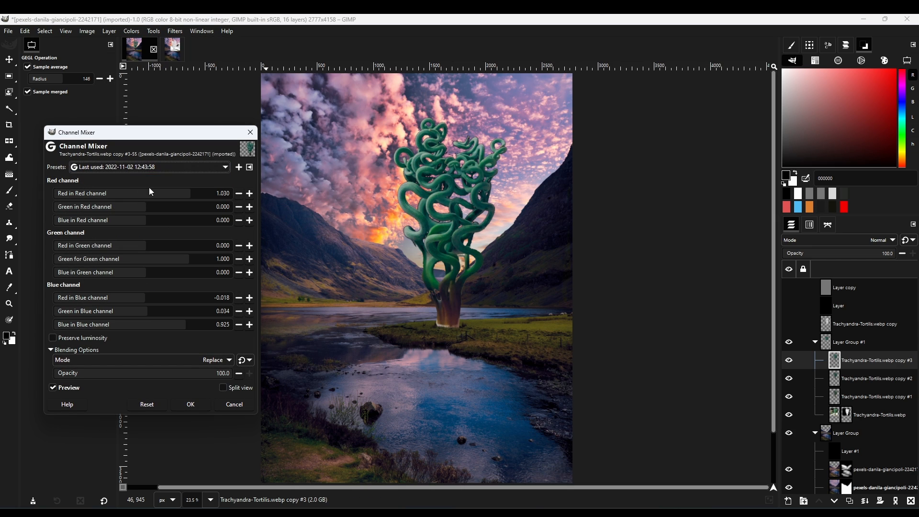
pyautogui.moveTo(164, 198); pyautogui.dragTo(249, 194)
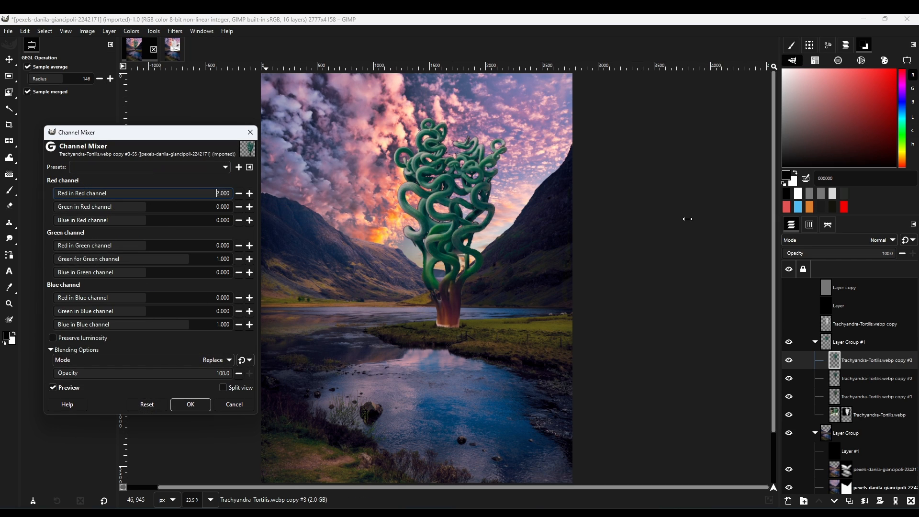
pyautogui.moveTo(122, 209); pyautogui.dragTo(207, 208)
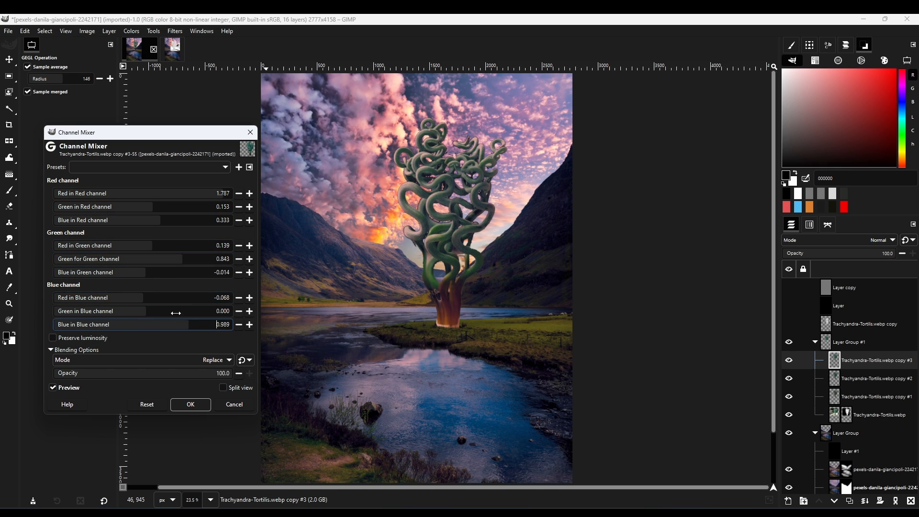
pyautogui.moveTo(176, 313); pyautogui.dragTo(193, 313)
pyautogui.click(71, 388)
pyautogui.click(71, 388)
pyautogui.click(191, 404)
# - Add a black layer mask to the warmed copy and paint it white along the left-hand and lower curls to reveal highlights
pyautogui.click(879, 500)
pyautogui.click(847, 492)
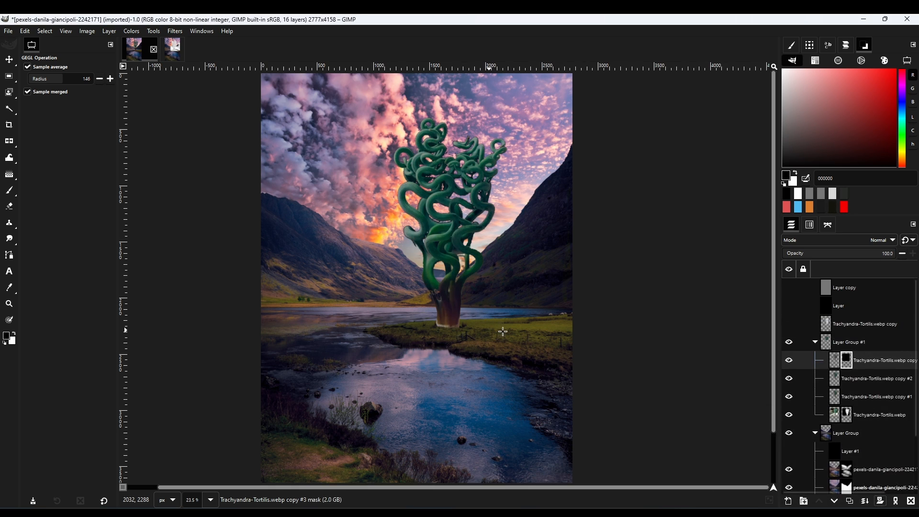
pyautogui.press('p')
pyautogui.scroll(5, 407, 201)
pyautogui.press('x')
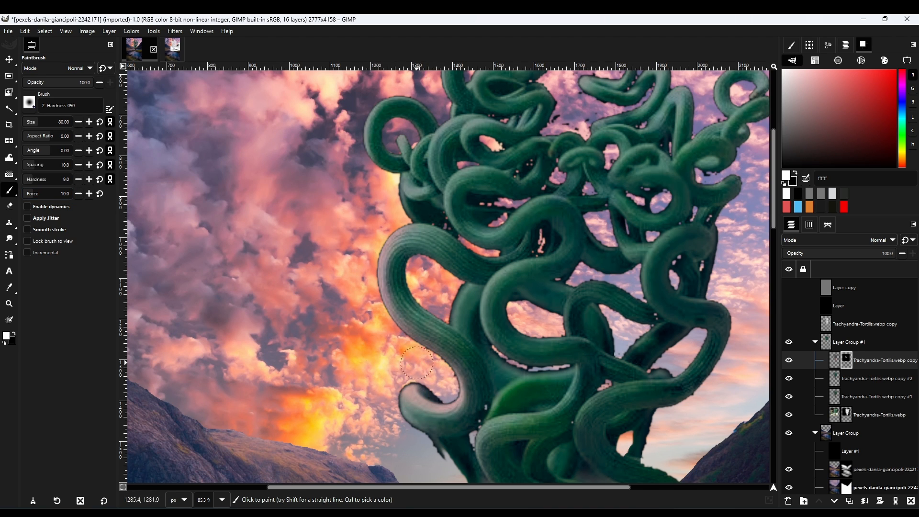
pyautogui.scroll(-3, 416, 363)
pyautogui.press(']')
pyautogui.moveTo(397, 258); pyautogui.dragTo(413, 273)
pyautogui.scroll(-3, 412, 272)
pyautogui.moveTo(468, 229); pyautogui.dragTo(468, 287)
pyautogui.scroll(2, 488, 240)
pyautogui.moveTo(515, 234); pyautogui.dragTo(492, 237)
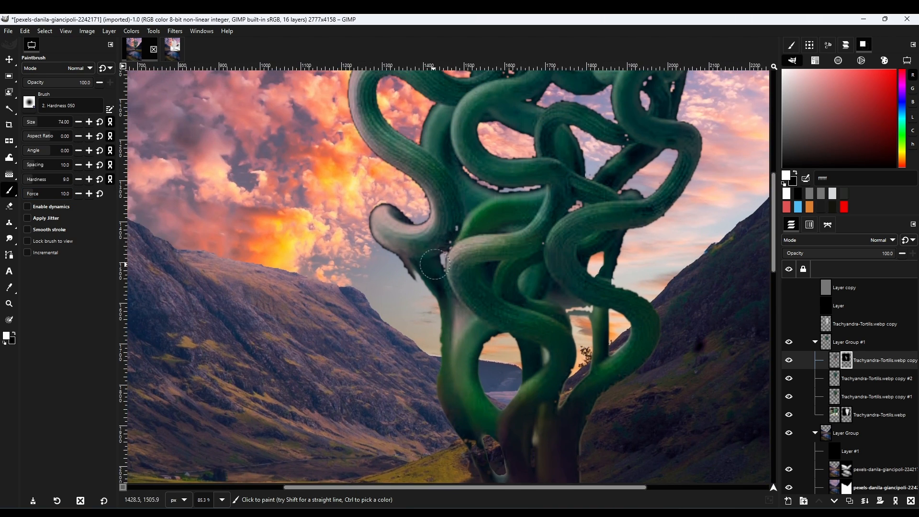
# - Reveal warm highlights on the plant's upper curls by painting white on the mask with a size 44 brush
pyautogui.scroll(3, 530, 313)
pyautogui.scroll(4, 398, 154)
pyautogui.hscroll(-1, 389, 143)
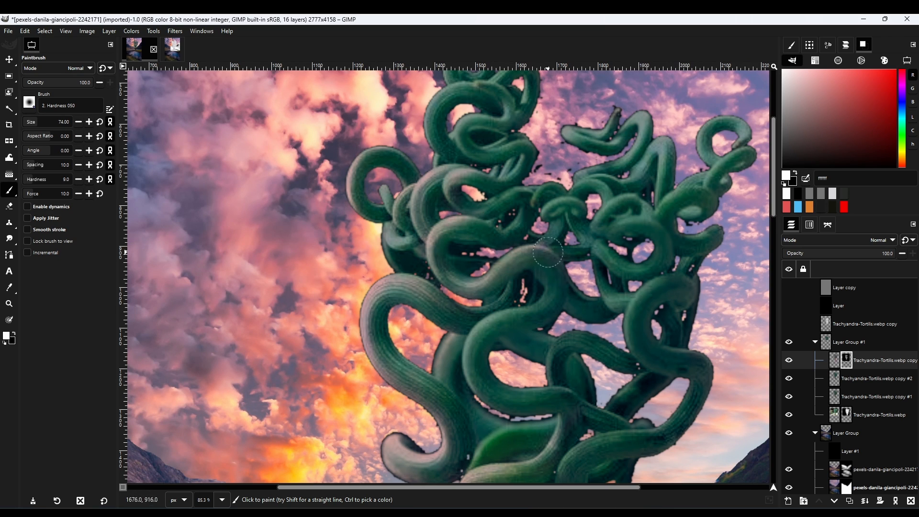
pyautogui.scroll(2, 472, 385)
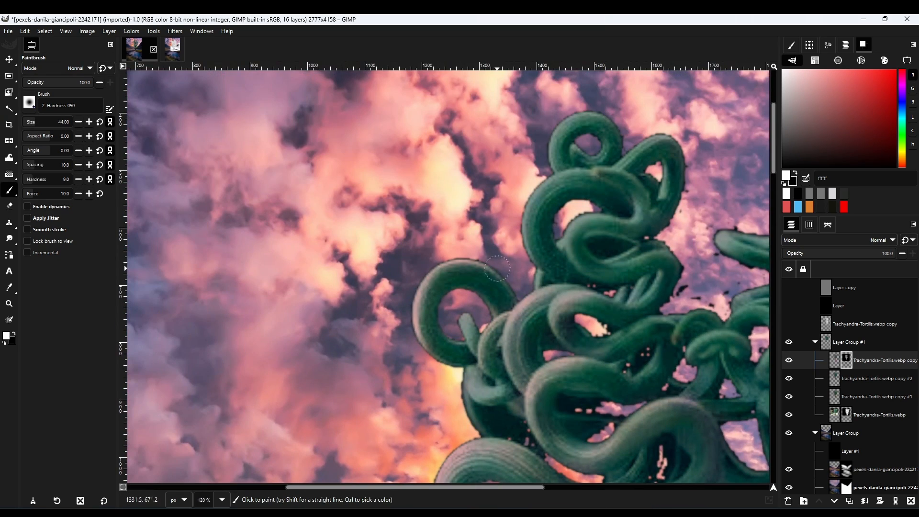
pyautogui.scroll(3, 486, 294)
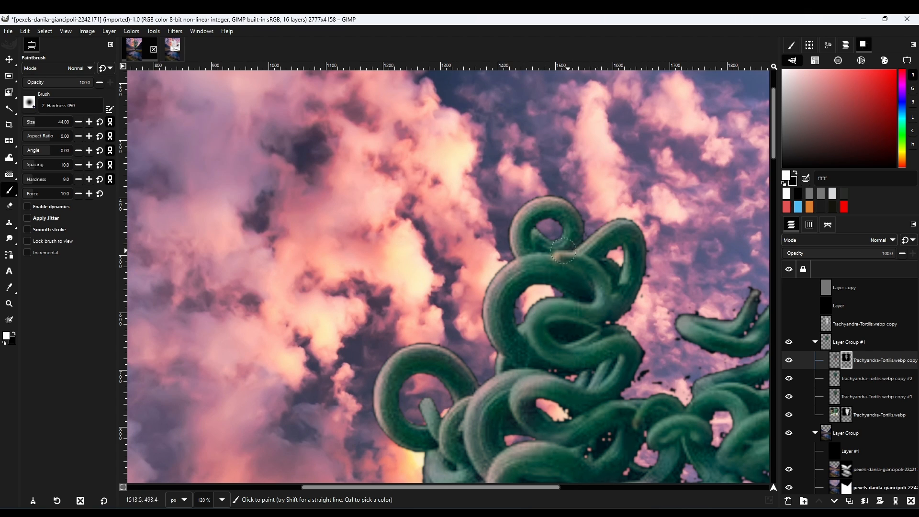
pyautogui.scroll(-2, 563, 250)
pyautogui.hscroll(-1, 574, 248)
pyautogui.scroll(-2, 555, 236)
pyautogui.hscroll(4, 574, 191)
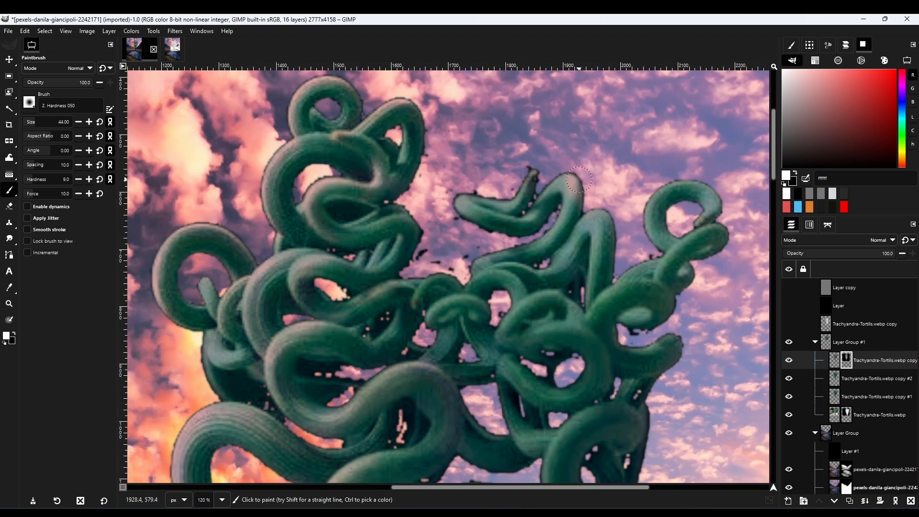
# - Paint white on the mask down the plant's right side and lower stems, enlarging the brush to 99
pyautogui.scroll(-6, 431, 293)
pyautogui.hscroll(1, 430, 293)
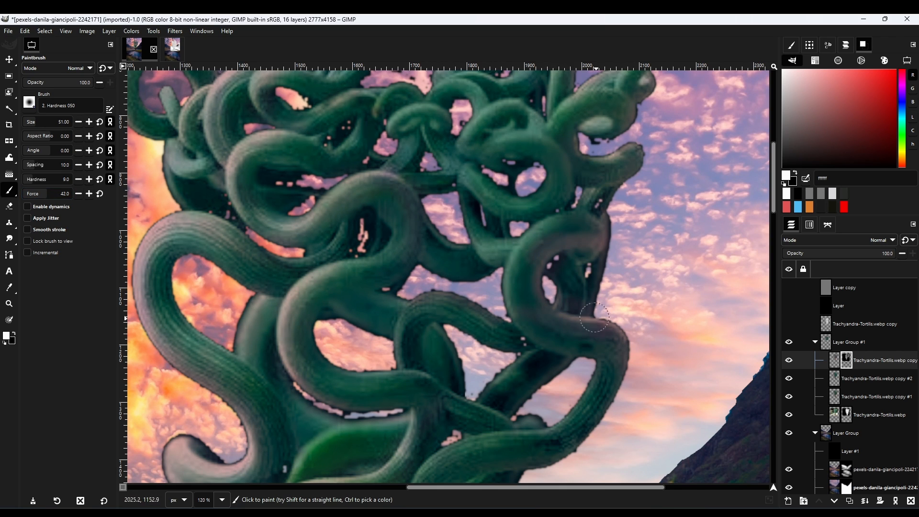
pyautogui.scroll(-5, 594, 317)
pyautogui.press(']')
pyautogui.moveTo(570, 316); pyautogui.dragTo(543, 417)
pyautogui.scroll(-4, 526, 363)
pyautogui.moveTo(441, 260); pyautogui.dragTo(373, 426)
pyautogui.scroll(-2, 287, 287)
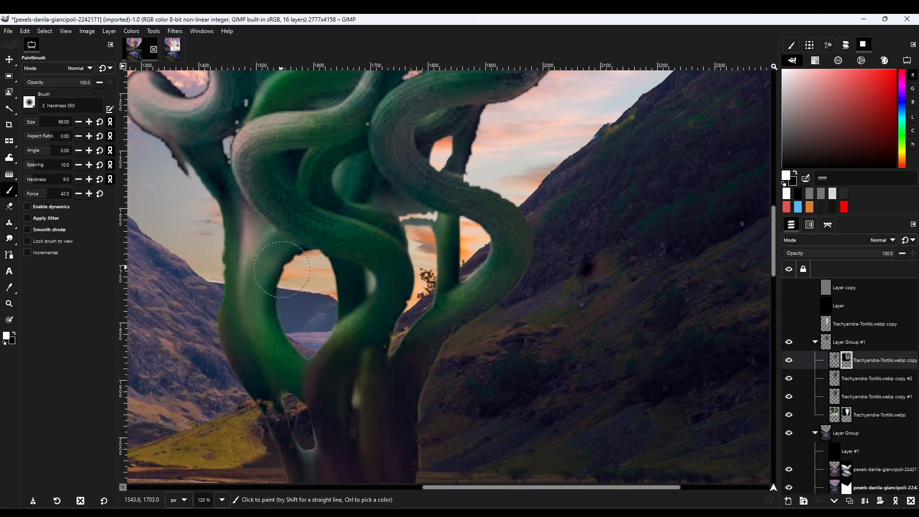
pyautogui.hotkey('shift', 'ctrl', 'j')
pyautogui.click(788, 359)
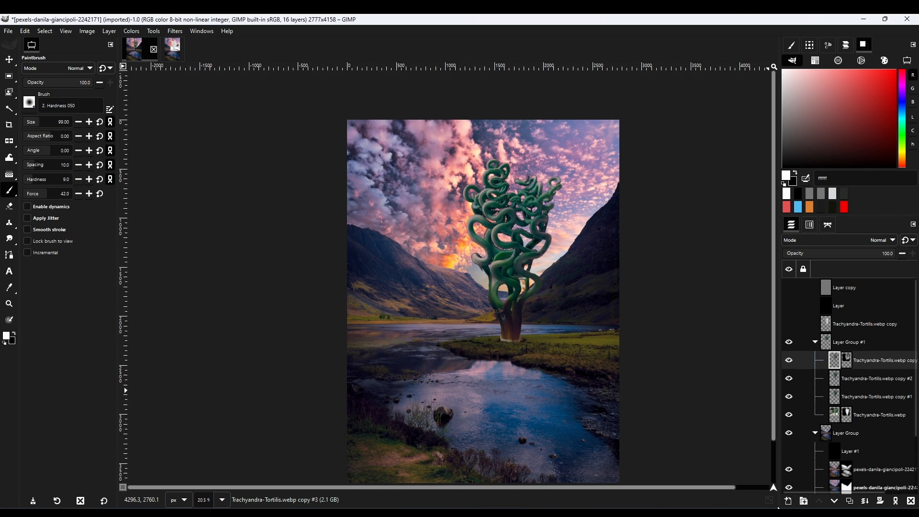
# - Add a black-filled layer in Dodge mode above the plant copies and sample yellow fee05c from the sunset
pyautogui.click(787, 500)
pyautogui.moveTo(13, 341); pyautogui.dragTo(469, 297)
pyautogui.click(813, 239)
pyautogui.click(795, 353)
pyautogui.scroll(7, 481, 242)
pyautogui.keyDown('ctrl'); pyautogui.click(373, 310); pyautogui.keyUp('ctrl')
# - Paint a soft yellow glow on the left curl facing the sunset, using brush size 62, force 3 and 42% opacity
pyautogui.scroll(6, 465, 304)
pyautogui.click(441, 270)
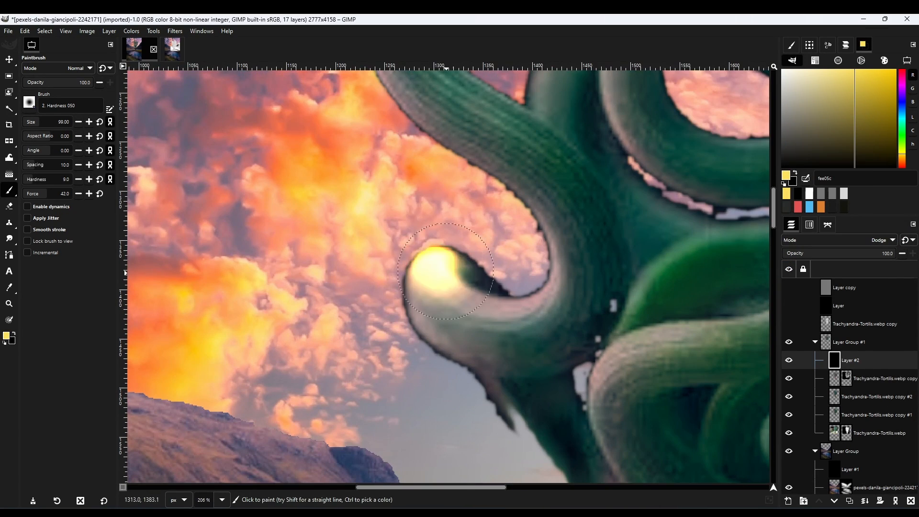
pyautogui.hotkey('ctrl', 'z')
pyautogui.click(26, 193)
pyautogui.click(443, 273)
pyautogui.press('[')
pyautogui.moveTo(442, 268); pyautogui.dragTo(468, 300)
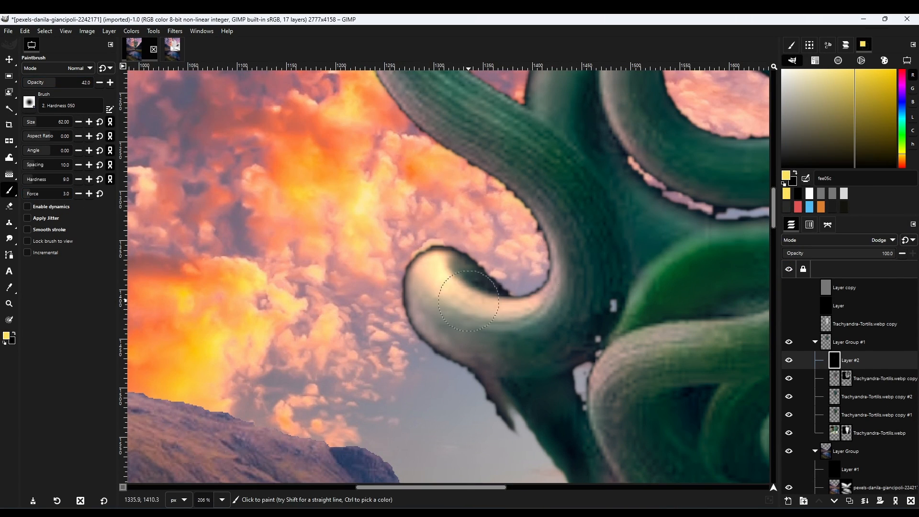
pyautogui.moveTo(552, 219)
pyautogui.mouseDown()
pyautogui.moveTo(678, 351)
pyautogui.moveTo(679, 481)
pyautogui.mouseUp()
pyautogui.moveTo(529, 167)
pyautogui.mouseDown()
pyautogui.moveTo(492, 320)
pyautogui.moveTo(565, 162)
pyautogui.mouseUp()
# - Paint the yellow glow at 27% opacity along the plant's lower right stems
pyautogui.scroll(-10, 559, 168)
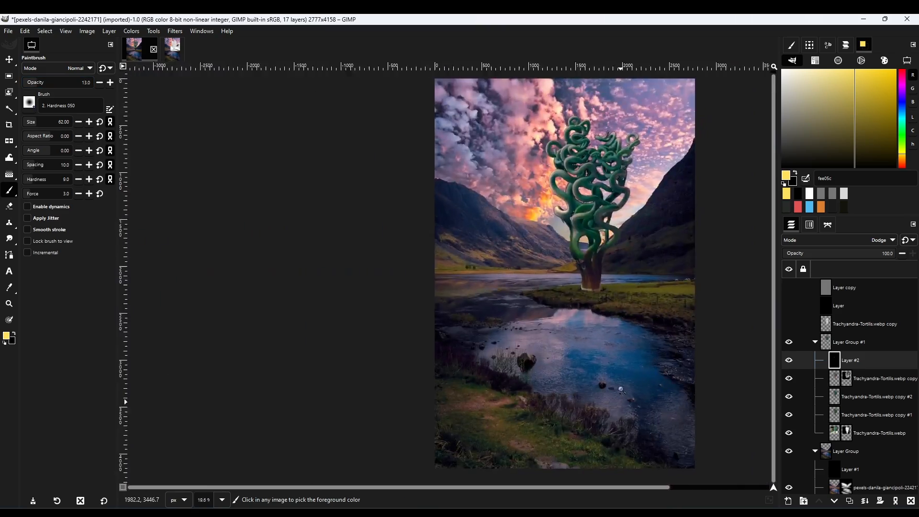
pyautogui.scroll(10, 570, 231)
pyautogui.scroll(-6, 622, 330)
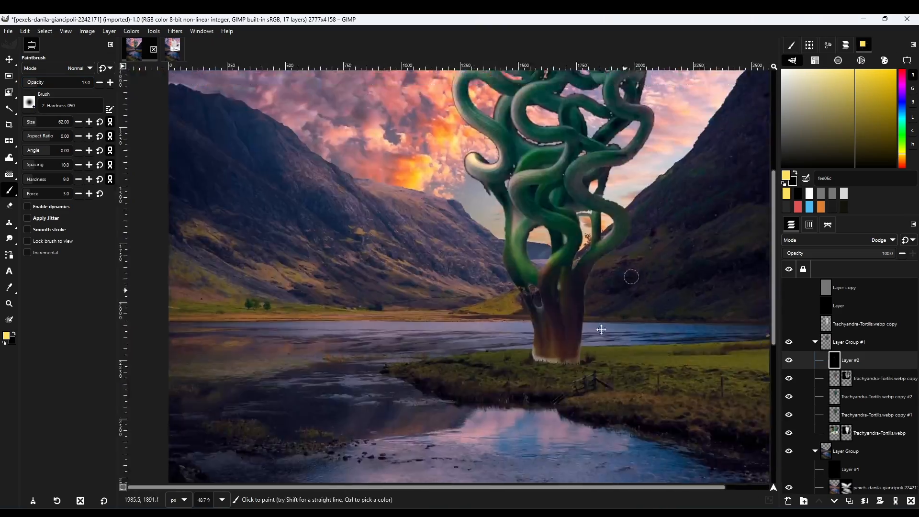
pyautogui.scroll(5, 631, 277)
pyautogui.moveTo(469, 273); pyautogui.dragTo(501, 390)
pyautogui.moveTo(500, 414); pyautogui.dragTo(526, 299)
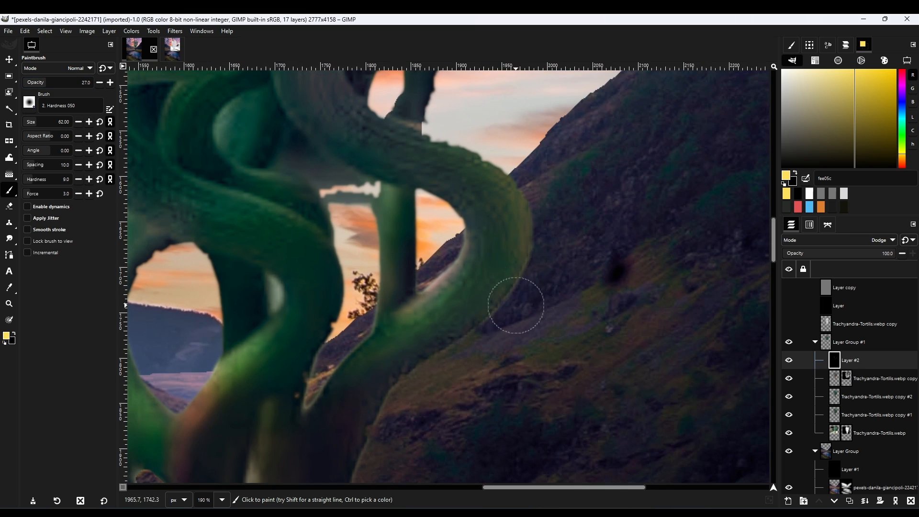
pyautogui.moveTo(507, 249)
pyautogui.mouseDown()
pyautogui.moveTo(395, 328)
pyautogui.moveTo(330, 421)
pyautogui.mouseUp()
pyautogui.moveTo(330, 91); pyautogui.dragTo(310, 287)
pyautogui.moveTo(349, 205); pyautogui.dragTo(495, 166)
pyautogui.moveTo(354, 249)
pyautogui.mouseDown()
pyautogui.moveTo(343, 285)
pyautogui.moveTo(423, 270)
pyautogui.mouseUp()
pyautogui.moveTo(357, 273); pyautogui.dragTo(421, 390)
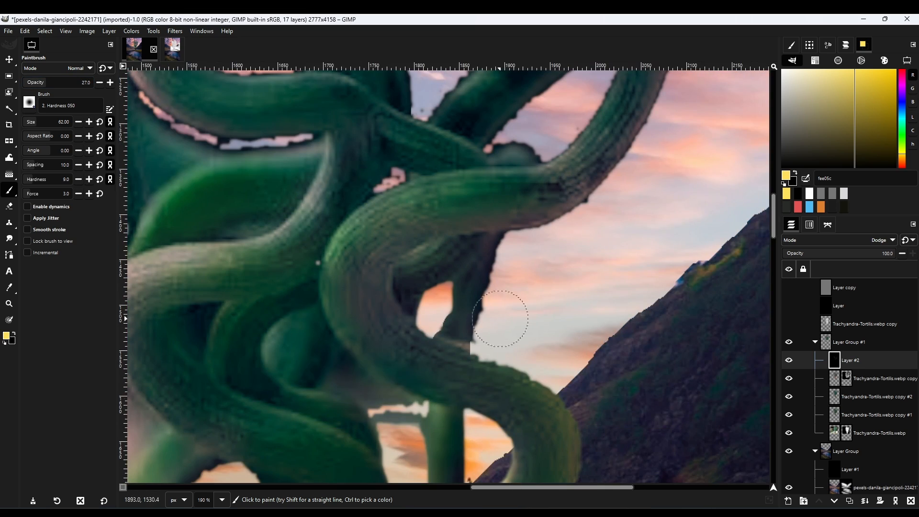
# - Continue the yellow glow up the plant's right-hand stems and onto its upper right curls
pyautogui.moveTo(502, 259); pyautogui.dragTo(382, 430)
pyautogui.moveTo(488, 253); pyautogui.dragTo(404, 328)
pyautogui.moveTo(411, 193); pyautogui.dragTo(409, 329)
pyautogui.moveTo(394, 206); pyautogui.dragTo(375, 291)
pyautogui.moveTo(395, 211); pyautogui.dragTo(498, 178)
pyautogui.moveTo(510, 210); pyautogui.dragTo(499, 308)
pyautogui.click(54, 82)
pyautogui.moveTo(535, 225); pyautogui.dragTo(554, 182)
pyautogui.moveTo(550, 172)
pyautogui.mouseDown()
pyautogui.moveTo(507, 286)
pyautogui.moveTo(569, 144)
pyautogui.moveTo(489, 265)
pyautogui.mouseUp()
pyautogui.moveTo(399, 268)
pyautogui.mouseDown()
pyautogui.moveTo(445, 197)
pyautogui.moveTo(418, 294)
pyautogui.mouseUp()
# - Sample pink f8c5c4 from the clouds and paint pink highlights on the upper right curls at 39% opacity
pyautogui.keyDown('ctrl'); pyautogui.click(479, 192); pyautogui.keyUp('ctrl')
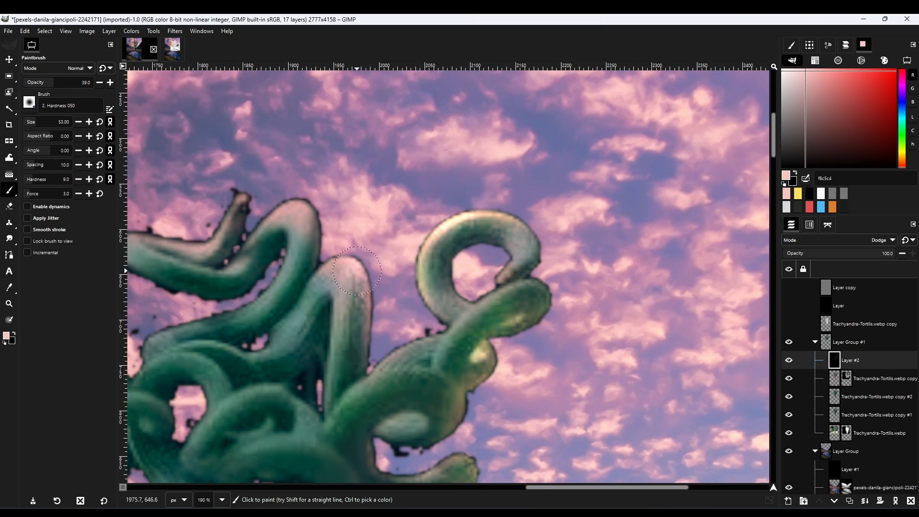
pyautogui.moveTo(357, 271); pyautogui.dragTo(367, 322)
pyautogui.press('[')
pyautogui.press('[')
pyautogui.press('[')
pyautogui.press('[')
pyautogui.press('[')
pyautogui.press('[')
pyautogui.press('[')
pyautogui.press('[')
pyautogui.press('[')
pyautogui.press('[')
pyautogui.press('[')
pyautogui.press('[')
pyautogui.moveTo(317, 296); pyautogui.dragTo(177, 390)
pyautogui.moveTo(350, 328); pyautogui.dragTo(262, 404)
pyautogui.moveTo(168, 294)
pyautogui.mouseDown()
pyautogui.moveTo(283, 318)
pyautogui.moveTo(435, 271)
pyautogui.mouseUp()
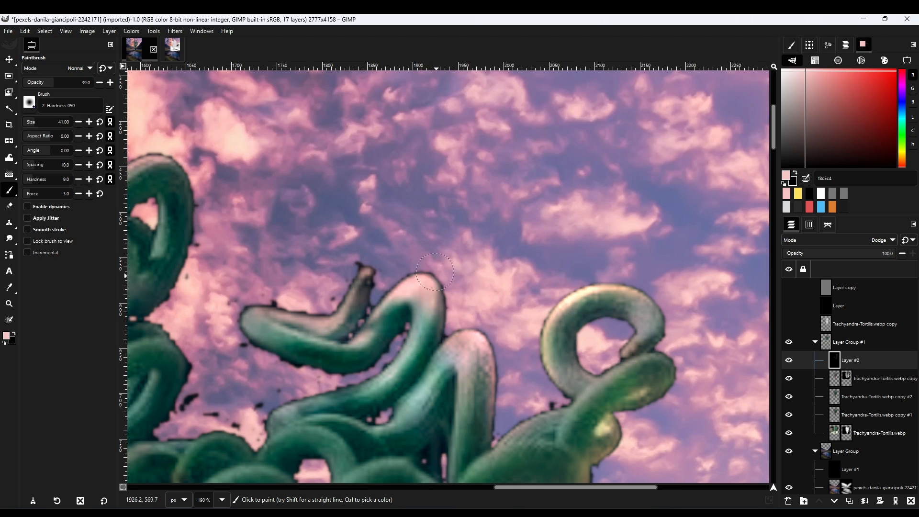
# - Extend the pink highlights across the plant's remaining curls and stems with a size 41 brush
pyautogui.moveTo(215, 194); pyautogui.dragTo(426, 167)
pyautogui.moveTo(385, 144); pyautogui.dragTo(406, 222)
pyautogui.moveTo(536, 412); pyautogui.dragTo(491, 414)
pyautogui.moveTo(435, 421)
pyautogui.mouseDown()
pyautogui.moveTo(353, 434)
pyautogui.moveTo(206, 430)
pyautogui.mouseUp()
pyautogui.moveTo(477, 443); pyautogui.dragTo(507, 255)
pyautogui.scroll(-5, 589, 240)
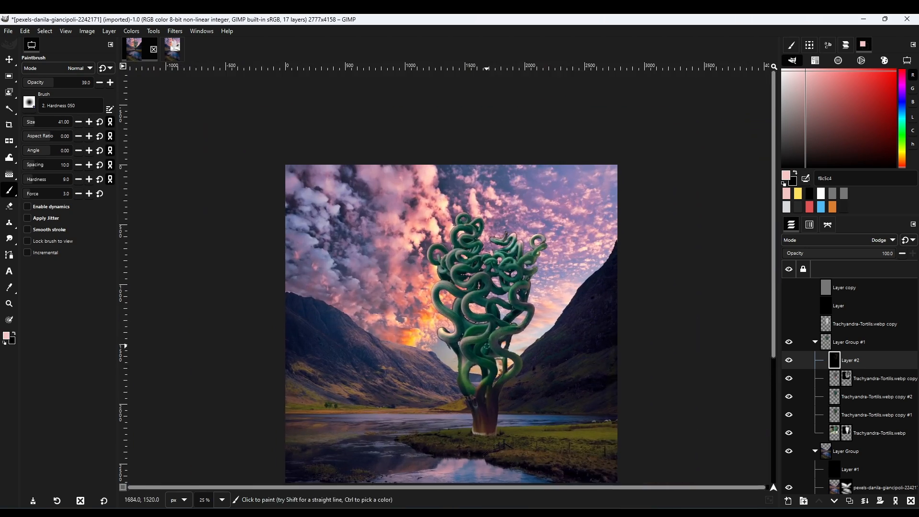
pyautogui.scroll(5, 609, 205)
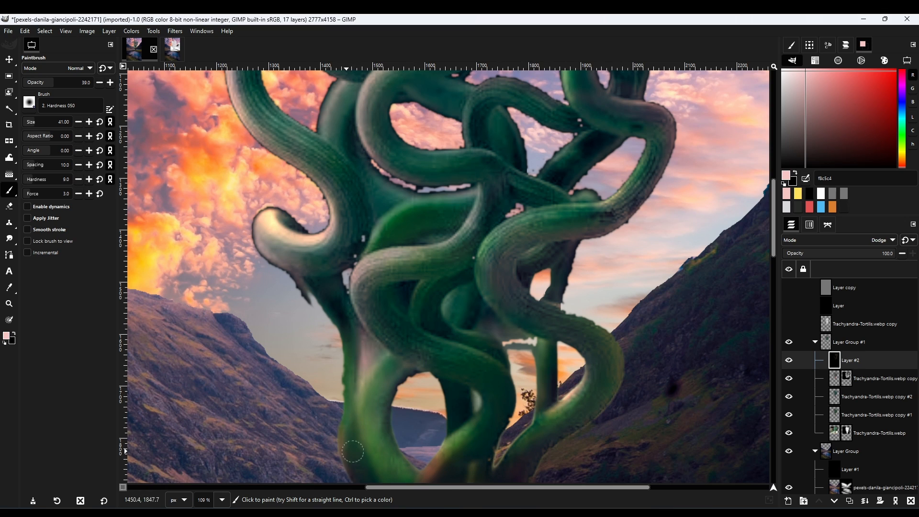
pyautogui.scroll(-5, 499, 241)
pyautogui.moveTo(565, 382); pyautogui.dragTo(567, 442)
# - Fill the plant group's silhouette with black on a new transparent layer, clear the selection and place the layer below the group
pyautogui.click(815, 342)
pyautogui.click(827, 343)
pyautogui.keyDown('alt'); pyautogui.click(827, 342); pyautogui.keyUp('alt')
pyautogui.click(788, 500)
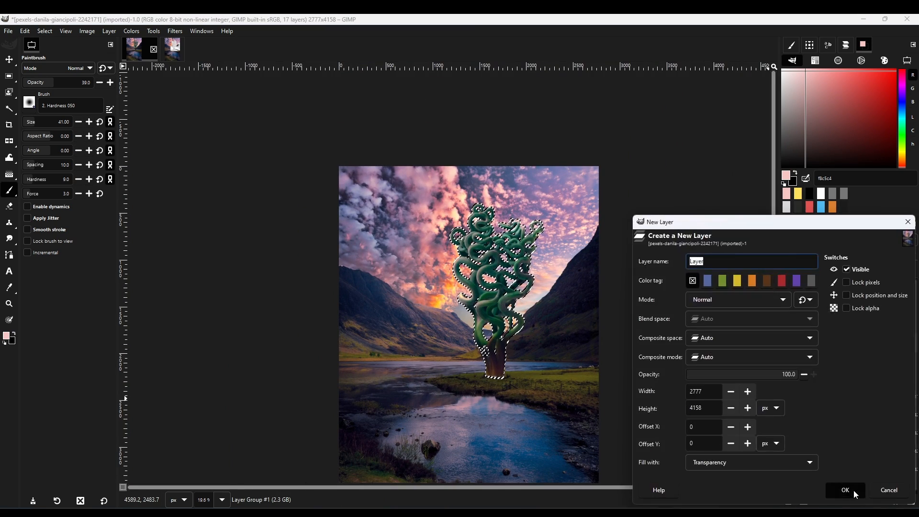
pyautogui.click(855, 494)
pyautogui.moveTo(793, 182); pyautogui.dragTo(490, 296)
pyautogui.click(44, 31)
pyautogui.click(58, 55)
pyautogui.moveTo(842, 359)
pyautogui.mouseDown()
pyautogui.moveTo(840, 335)
pyautogui.moveTo(840, 368)
pyautogui.mouseUp()
pyautogui.click(815, 360)
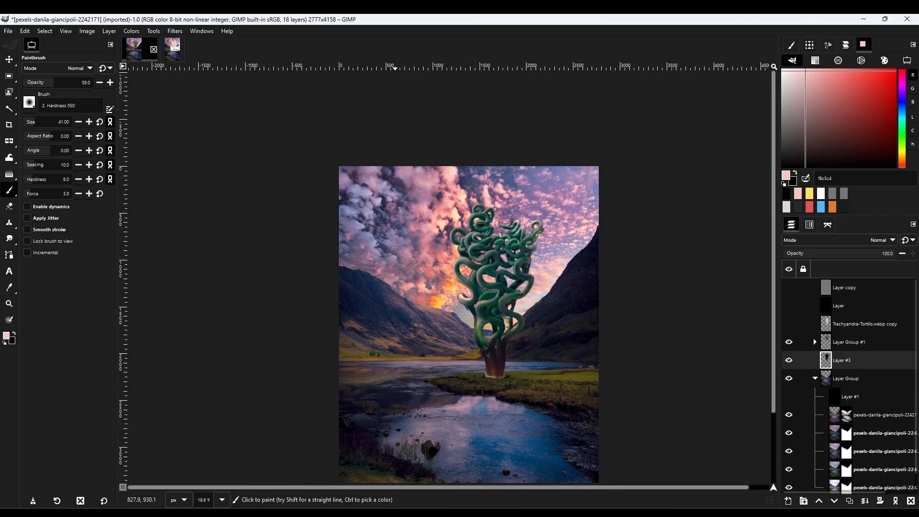
# - Distort the black silhouette so it lies across the grassy bank as a shadow cast from the trunk's base
pyautogui.moveTo(9, 141)
pyautogui.click(65, 143)
pyautogui.click(41, 209)
pyautogui.moveTo(507, 230); pyautogui.dragTo(522, 410)
pyautogui.moveTo(706, 112)
pyautogui.mouseDown()
pyautogui.moveTo(717, 112)
pyautogui.moveTo(709, 125)
pyautogui.mouseUp()
pyautogui.moveTo(701, 139)
pyautogui.mouseDown()
pyautogui.moveTo(693, 139)
pyautogui.moveTo(718, 126)
pyautogui.moveTo(703, 139)
pyautogui.mouseUp()
pyautogui.moveTo(697, 112); pyautogui.dragTo(702, 112)
pyautogui.press('m')
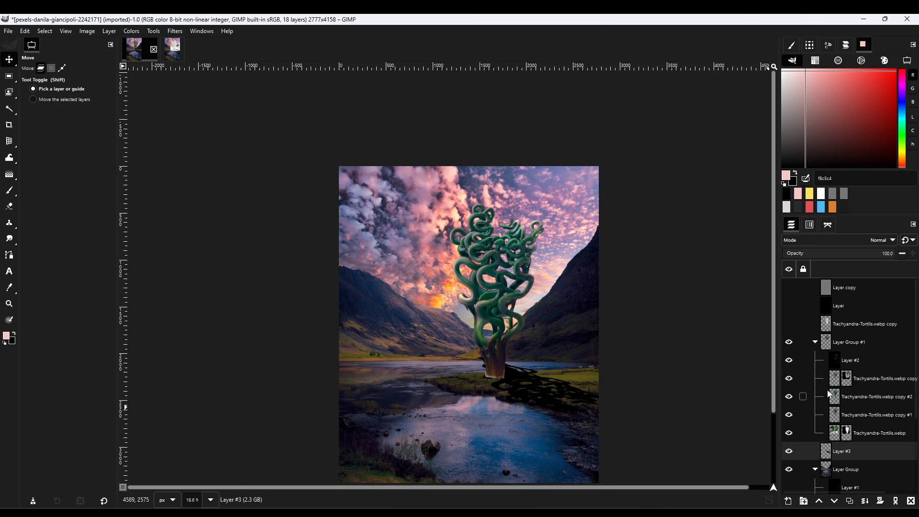
# - Reshape and reposition the shadow with Unified Transform so it stretches from the trunk's base over the bank and water
pyautogui.click(826, 327)
pyautogui.scroll(-2, 791, 389)
pyautogui.hotkey('shift', 't')
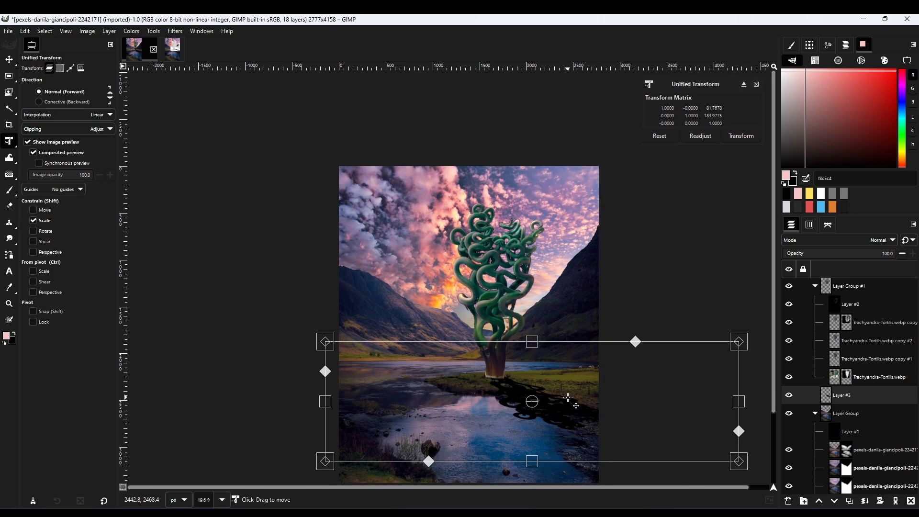
pyautogui.moveTo(624, 395); pyautogui.dragTo(578, 306)
pyautogui.hotkey('ctrl', 'z')
pyautogui.moveTo(695, 381); pyautogui.dragTo(771, 443)
pyautogui.moveTo(277, 377); pyautogui.dragTo(367, 483)
pyautogui.moveTo(511, 412); pyautogui.dragTo(466, 387)
pyautogui.click(740, 136)
# - Lower the shadow layer's opacity to 72 and soften it with a Gaussian Blur of size 8.45
pyautogui.scroll(-1, 557, 302)
pyautogui.scroll(4, 557, 302)
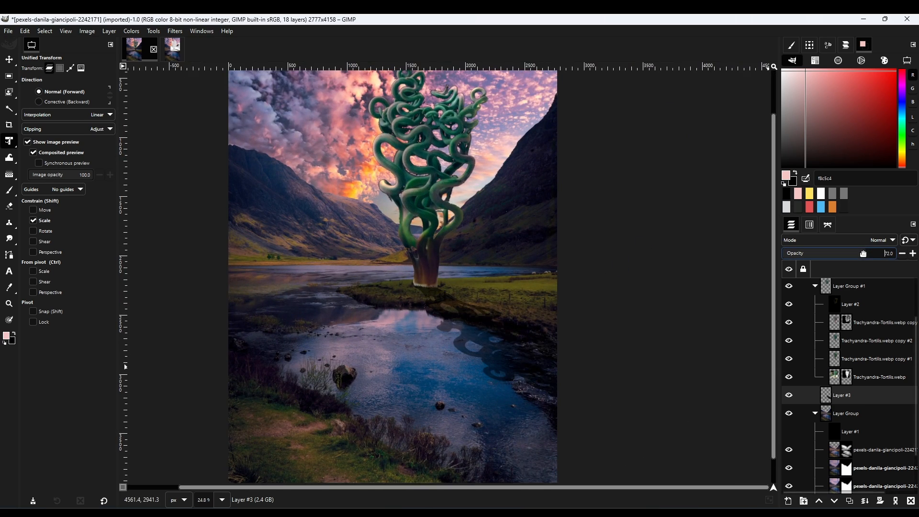
pyautogui.click(175, 30)
pyautogui.moveTo(196, 93)
pyautogui.click(325, 103)
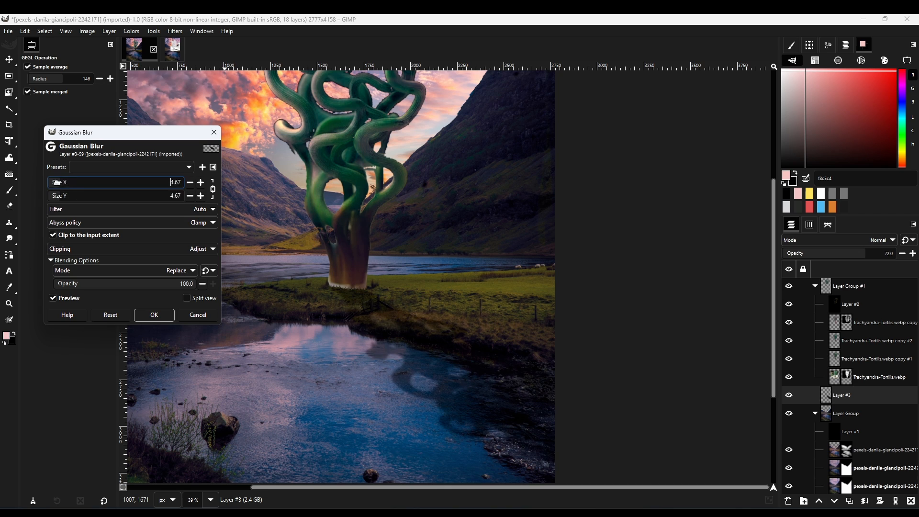
pyautogui.click(162, 314)
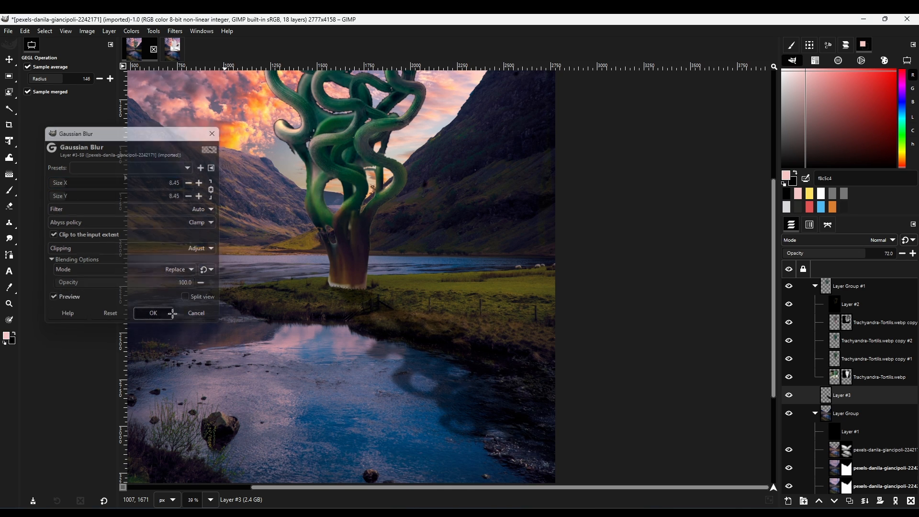
# - Set the shadow layer to Multiply at 75 opacity and add a white layer mask to it
pyautogui.scroll(-2, 411, 256)
pyautogui.scroll(-10, 880, 240)
pyautogui.scroll(-3, 880, 240)
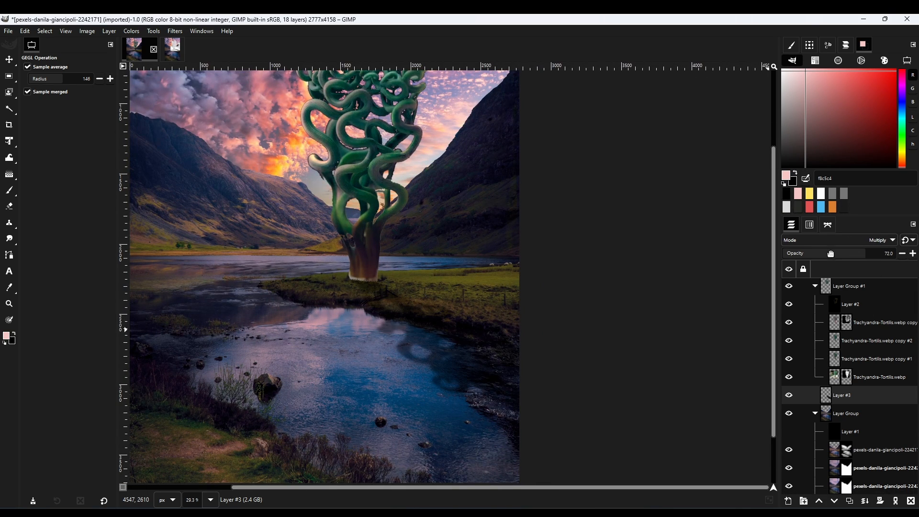
pyautogui.moveTo(827, 250); pyautogui.dragTo(867, 251)
pyautogui.click(880, 500)
pyautogui.click(799, 372)
pyautogui.click(847, 492)
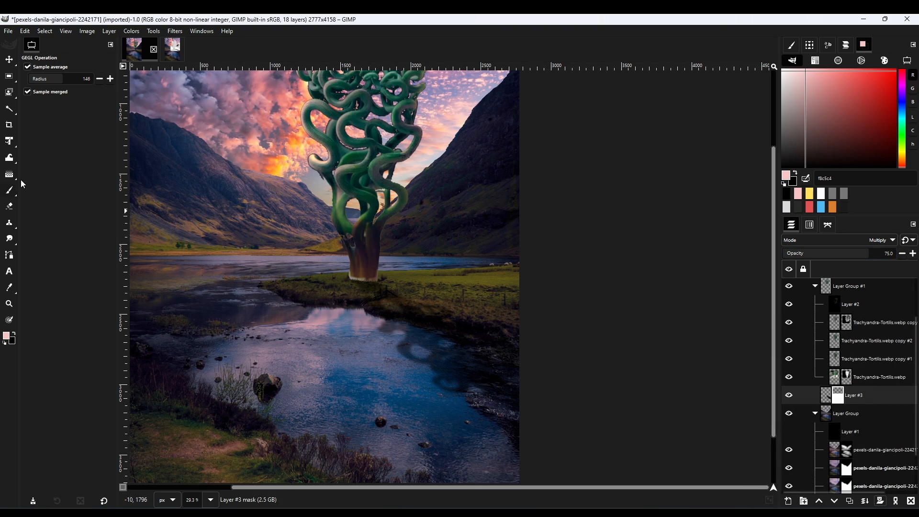
# - Draw a linear black-to-white gradient on the shadow layer's mask so the shadow fades out across the water
pyautogui.click(10, 175)
pyautogui.moveTo(429, 327); pyautogui.dragTo(387, 300)
pyautogui.click(56, 135)
pyautogui.click(54, 115)
pyautogui.click(29, 102)
pyautogui.click(9, 340)
pyautogui.click(262, 448)
pyautogui.scroll(-2, 29, 105)
pyautogui.moveTo(429, 328); pyautogui.dragTo(558, 431)
pyautogui.moveTo(387, 300); pyautogui.dragTo(444, 351)
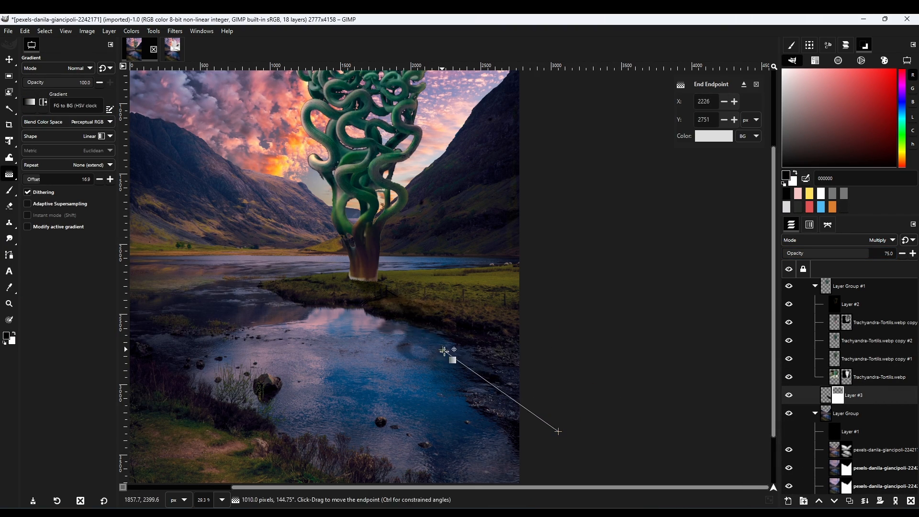
pyautogui.moveTo(559, 431); pyautogui.dragTo(596, 458)
pyautogui.moveTo(39, 179); pyautogui.dragTo(24, 179)
# - Add a new layer above the masked plant copy inside the plant group and set it to Soft light
pyautogui.click(9, 60)
pyautogui.scroll(9, 382, 254)
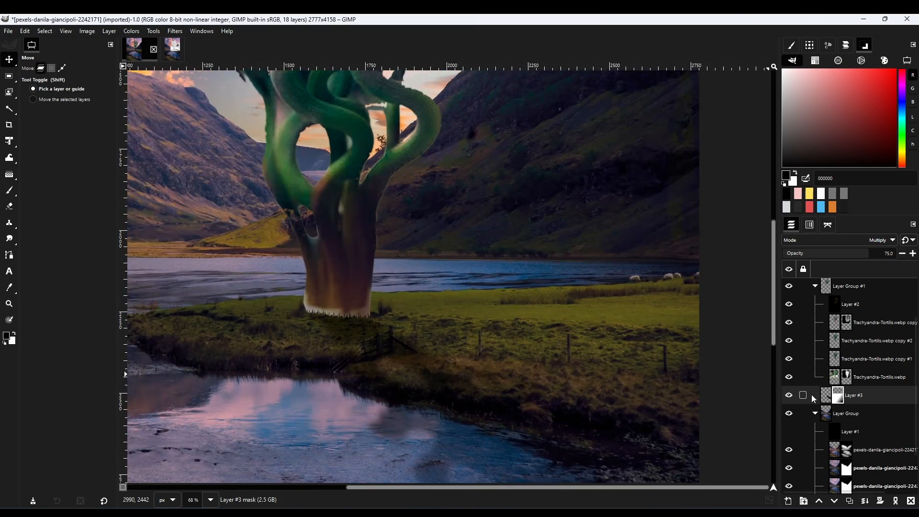
pyautogui.click(9, 190)
pyautogui.scroll(3, 232, 175)
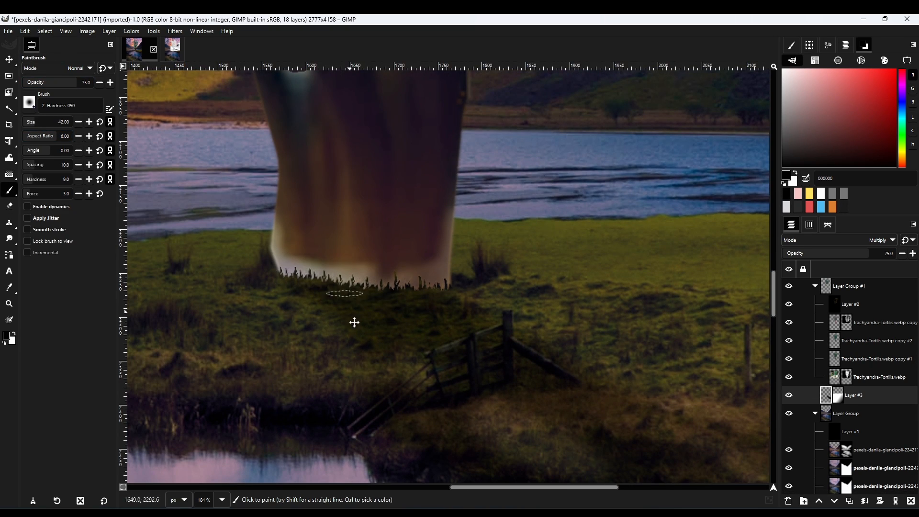
pyautogui.click(842, 325)
pyautogui.keyDown('shift'); pyautogui.click(788, 501); pyautogui.keyUp('shift')
pyautogui.click(837, 240)
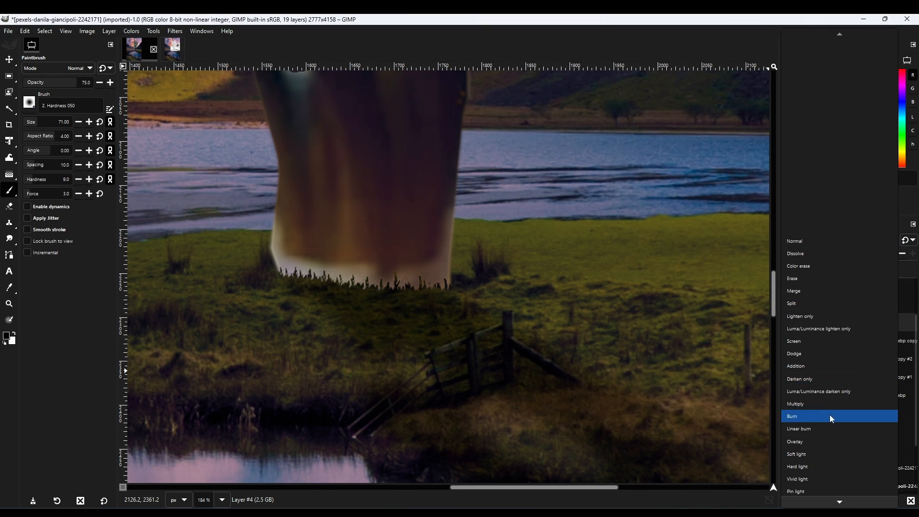
pyautogui.click(806, 455)
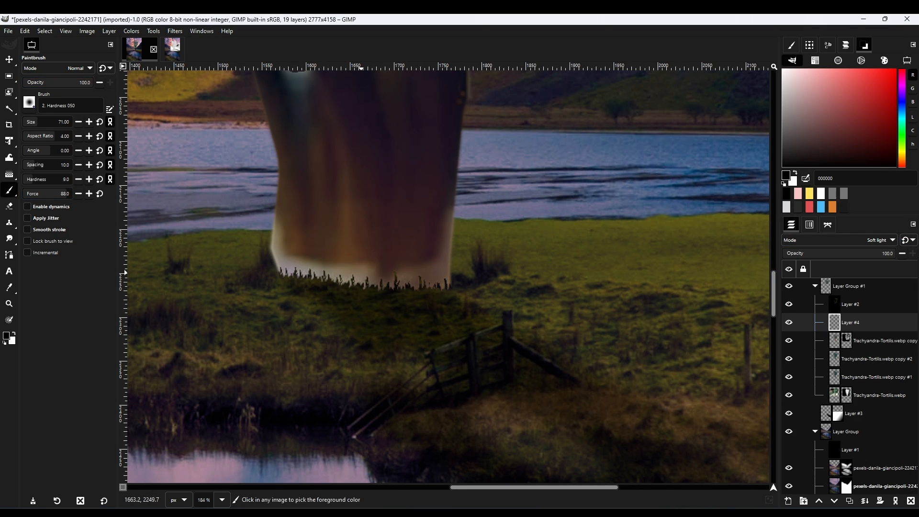
# - Darken the trunk's base where it meets the grass with a soft black brush at 44 opacity and size 36
pyautogui.moveTo(438, 292); pyautogui.dragTo(221, 287)
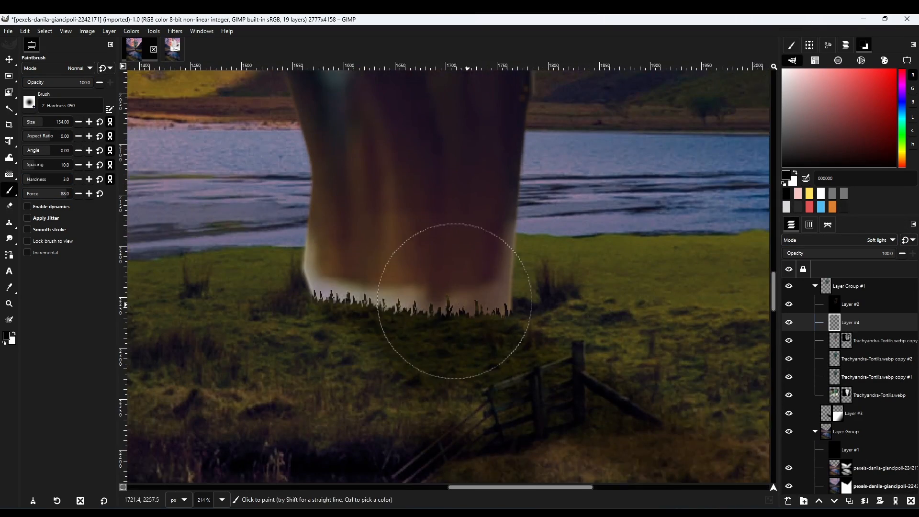
pyautogui.moveTo(475, 313); pyautogui.dragTo(371, 320)
pyautogui.keyDown('ctrl'); pyautogui.scroll(5, 432, 287); pyautogui.keyUp('ctrl')
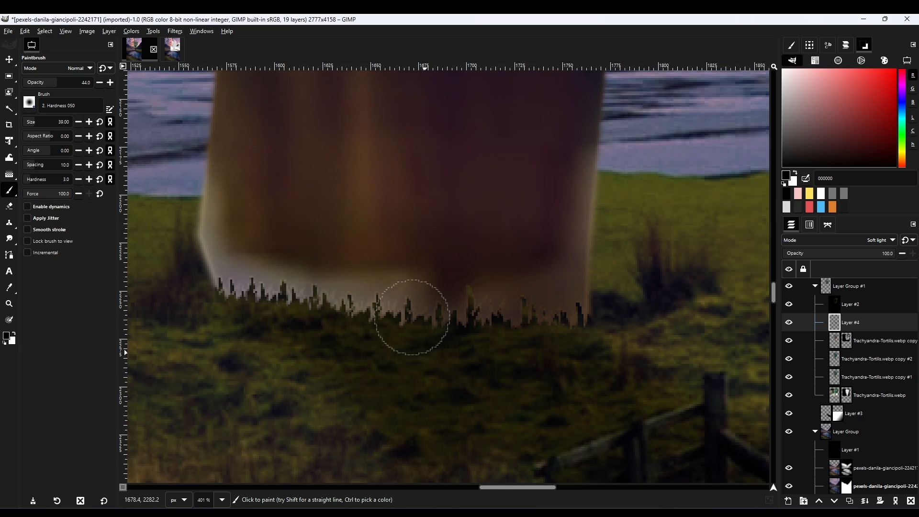
pyautogui.press('[')
pyautogui.press('[')
pyautogui.press('[')
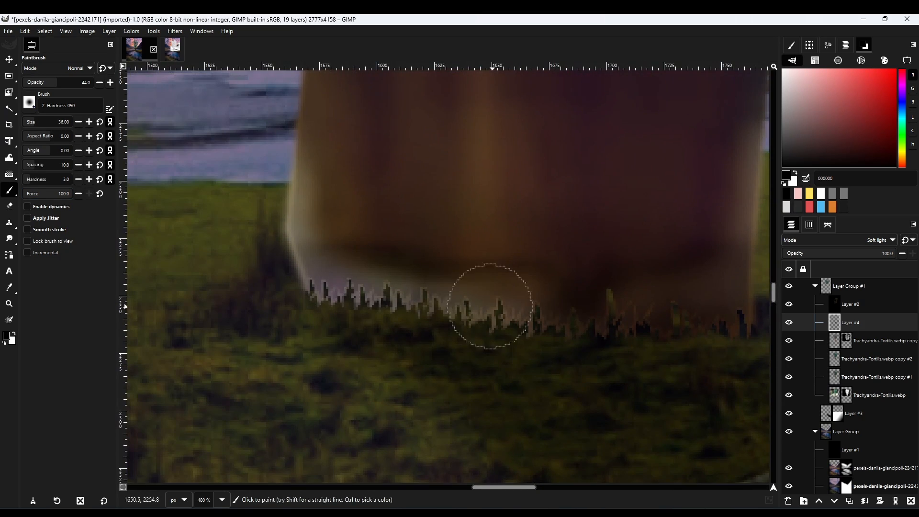
# - Move the trunk shading layer to the top of the plant group and add a new layer above the group
pyautogui.click(815, 286)
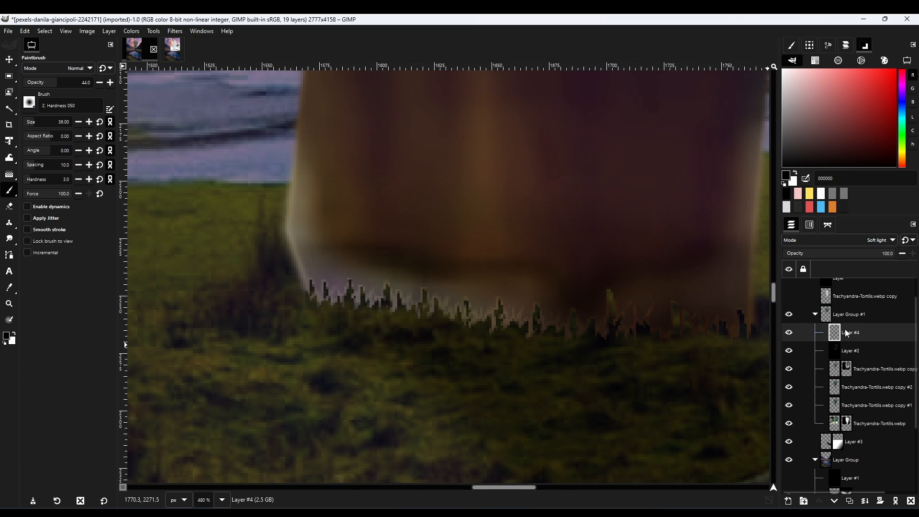
pyautogui.click(846, 321)
pyautogui.click(787, 500)
pyautogui.click(858, 464)
pyautogui.scroll(1, 792, 306)
# - Paint black over the pale fringe at the trunk's base on the new layer and set it to Soft light
pyautogui.moveTo(483, 301)
pyautogui.mouseDown()
pyautogui.moveTo(539, 310)
pyautogui.moveTo(337, 282)
pyautogui.mouseUp()
pyautogui.click(838, 240)
pyautogui.click(813, 454)
pyautogui.hscroll(1, 578, 328)
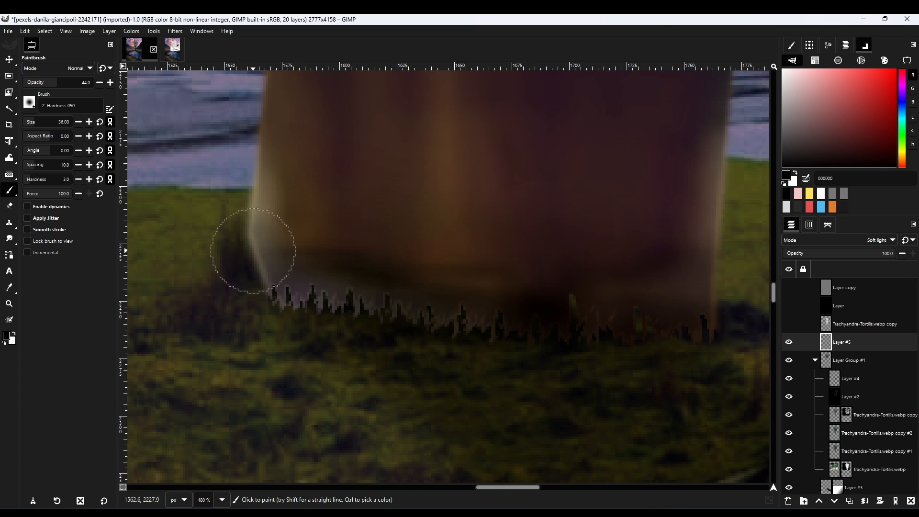
# - Select the plant's outline and shade its trunk and curls with a soft black brush at 44 opacity, up to size 154
pyautogui.scroll(-6, 486, 247)
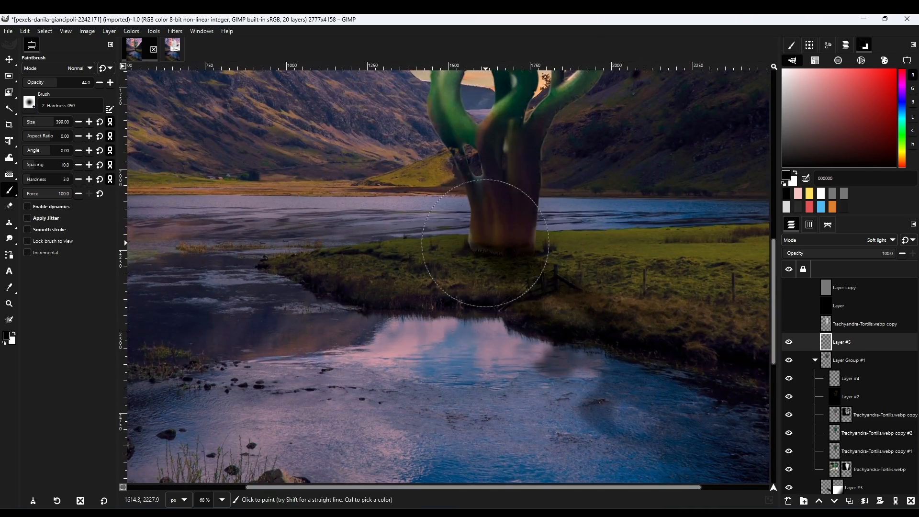
pyautogui.scroll(5, 544, 389)
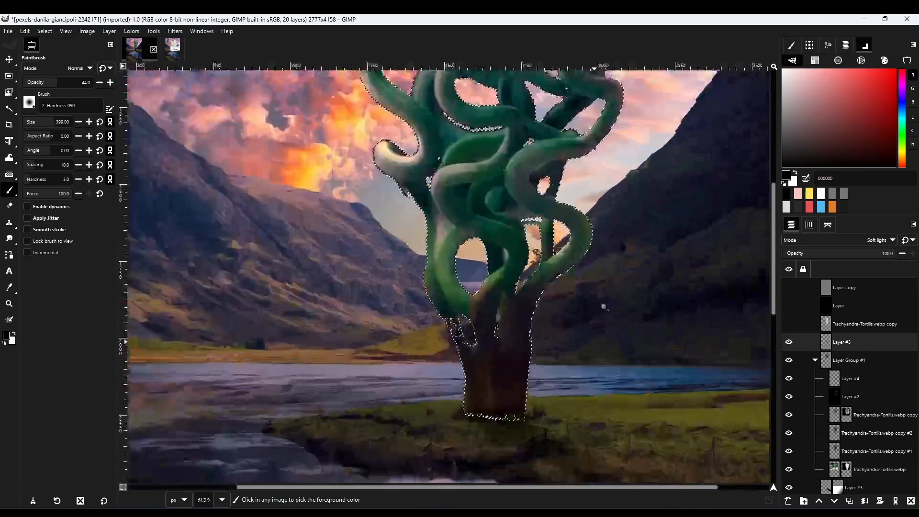
pyautogui.scroll(1, 450, 268)
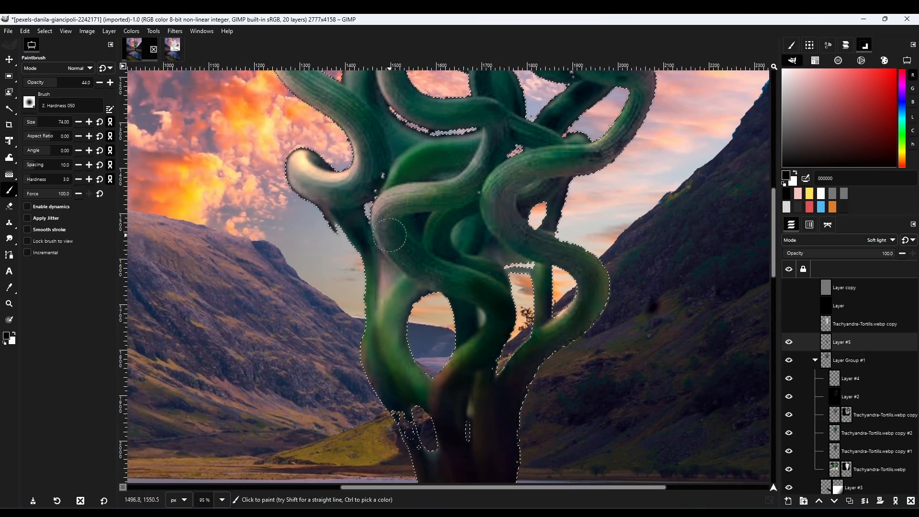
pyautogui.scroll(3, 472, 252)
pyautogui.scroll(3, 454, 282)
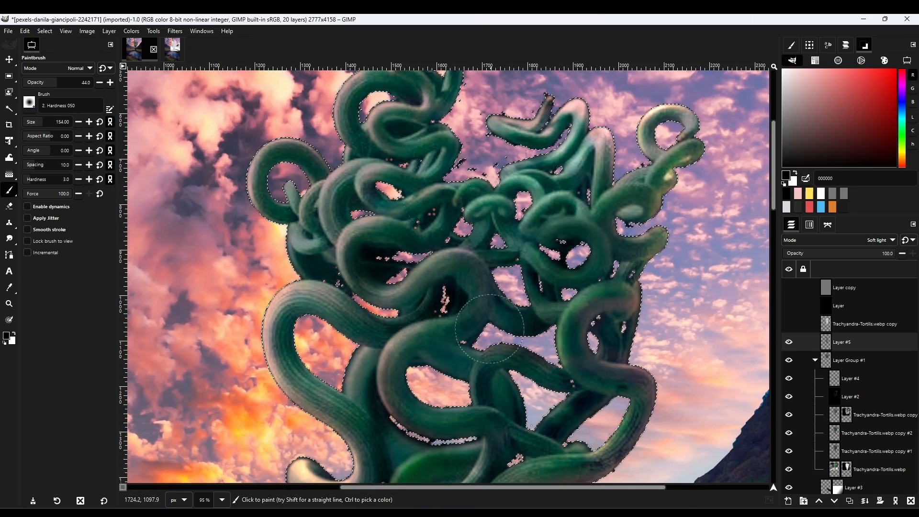
pyautogui.scroll(-5, 459, 296)
pyautogui.scroll(-2, 543, 363)
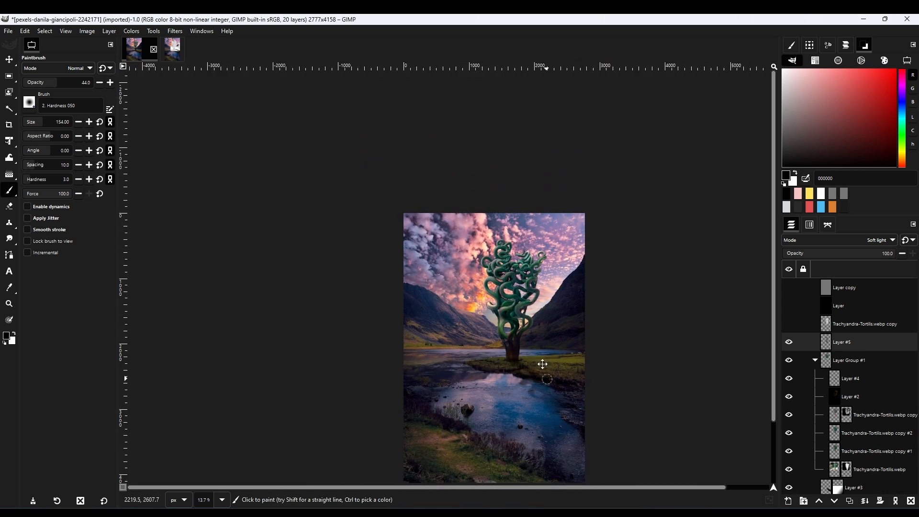
# - Put the plant group and its shading layer into a new layer group and duplicate that group
pyautogui.click(815, 360)
pyautogui.click(788, 287)
pyautogui.click(789, 287)
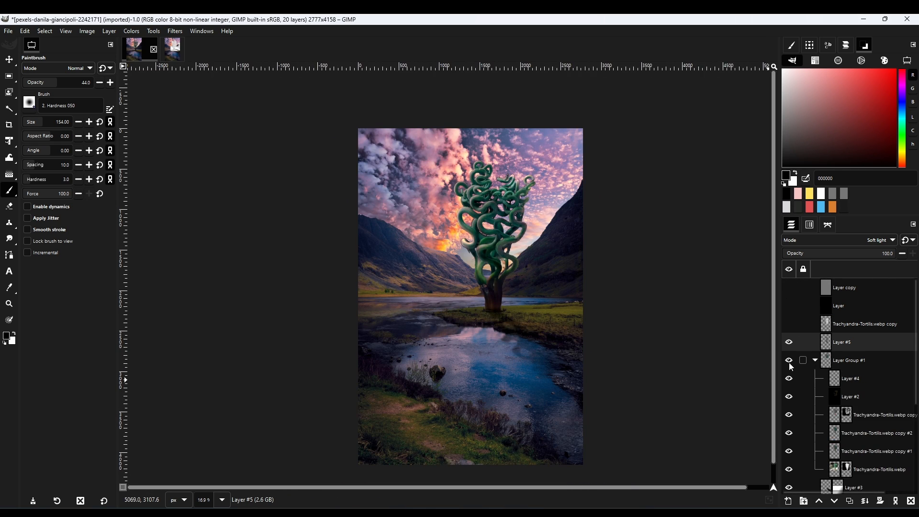
pyautogui.click(814, 396)
pyautogui.click(803, 502)
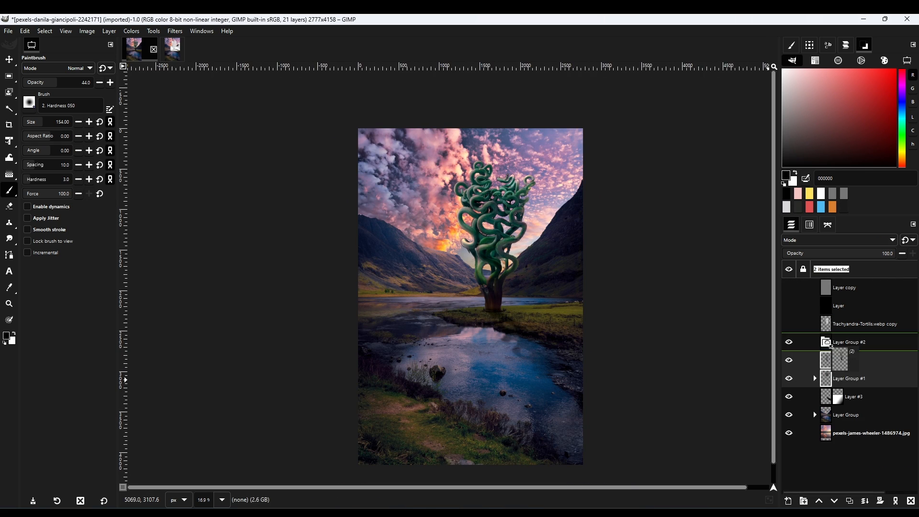
pyautogui.rightClick(842, 341)
pyautogui.click(827, 280)
pyautogui.click(814, 341)
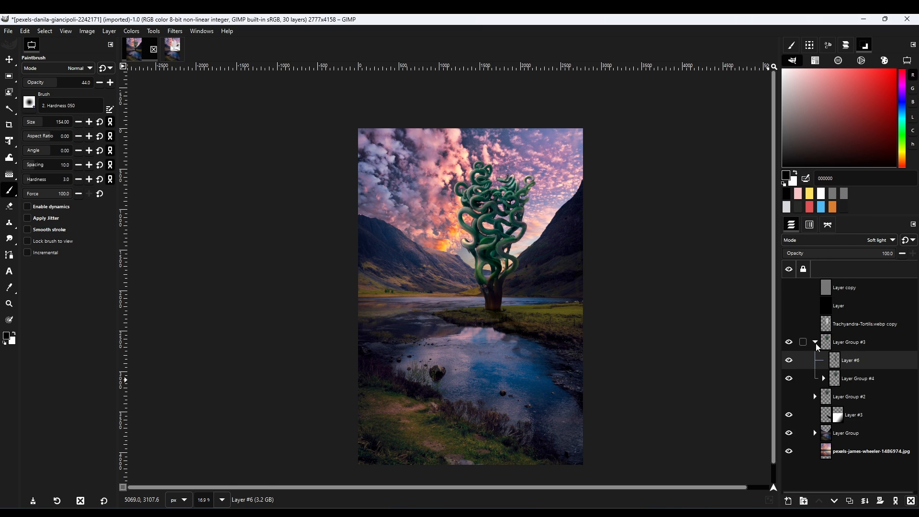
# - Check the duplicated plant group's visibility and merge the group into a single layer
pyautogui.click(788, 342)
pyautogui.click(788, 341)
pyautogui.rightClick(842, 341)
pyautogui.click(746, 201)
# - Open Sharpen (Unsharp Mask) for the merged plant layer and compare the image with and without the preview
pyautogui.click(131, 31)
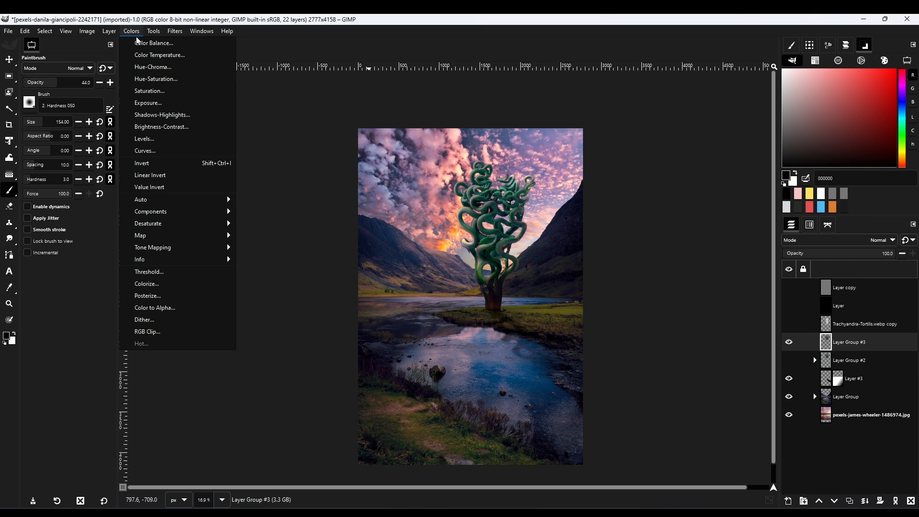
pyautogui.moveTo(174, 31)
pyautogui.moveTo(216, 104)
pyautogui.moveTo(499, 209); pyautogui.dragTo(531, 303)
pyautogui.scroll(4, 531, 302)
pyautogui.click(68, 274)
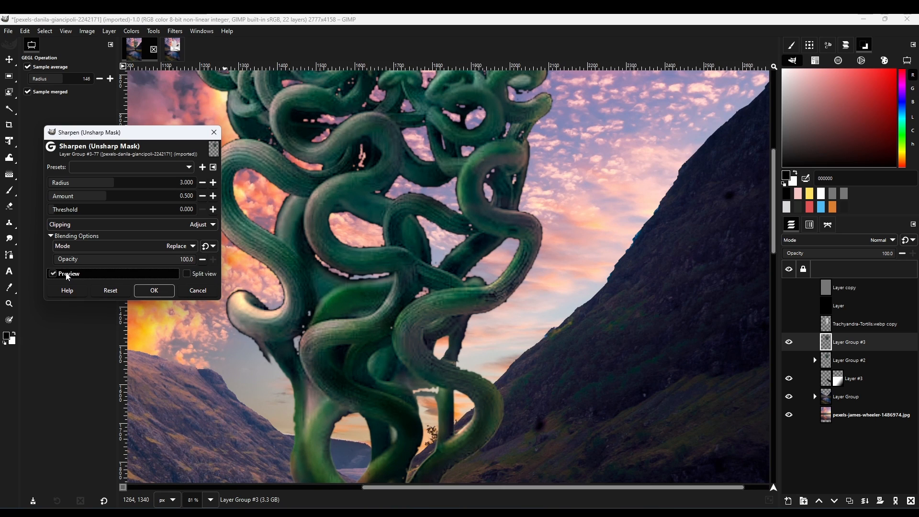
pyautogui.click(68, 274)
# - Sharpen the merged plant layer with radius 1.527, amount 2.211 and threshold 0.090
pyautogui.moveTo(114, 183); pyautogui.dragTo(213, 182)
pyautogui.click(110, 291)
pyautogui.moveTo(125, 198); pyautogui.dragTo(531, 202)
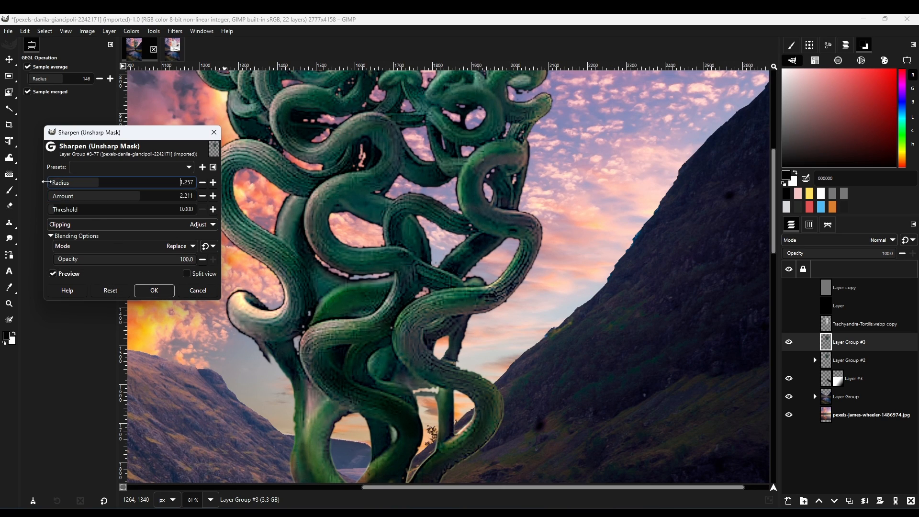
pyautogui.moveTo(46, 182); pyautogui.dragTo(56, 183)
pyautogui.click(99, 210)
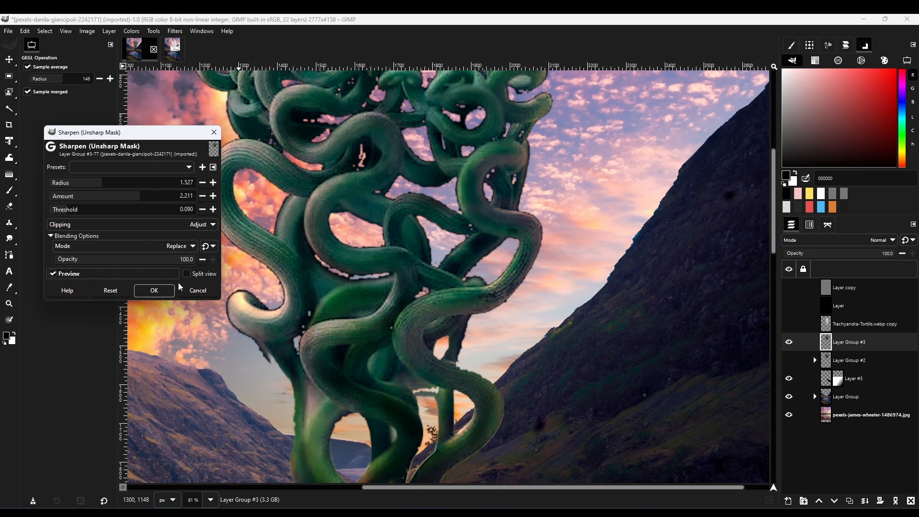
pyautogui.scroll(-6, 393, 274)
pyautogui.click(67, 274)
pyautogui.click(67, 274)
pyautogui.scroll(4, 346, 281)
pyautogui.click(154, 291)
pyautogui.scroll(-5, 474, 330)
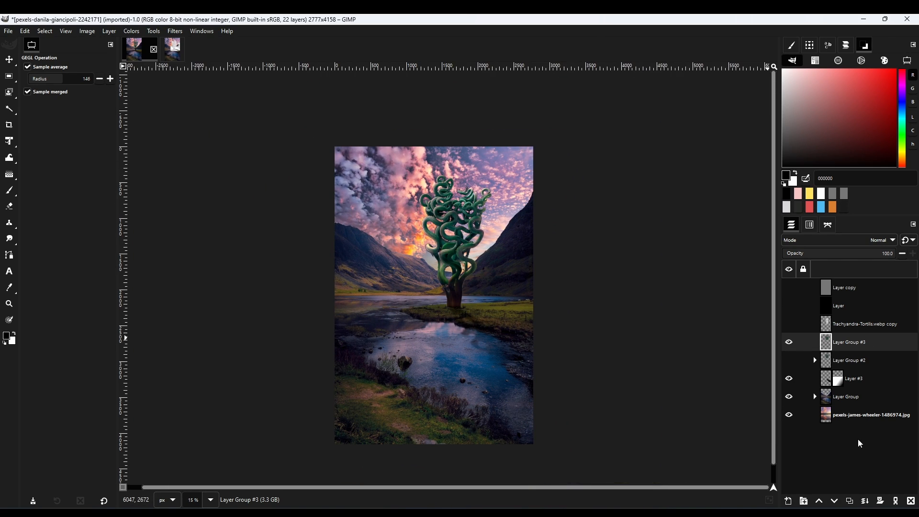
# - Duplicate the sharpened plant layer as the basis for a water reflection
pyautogui.click(850, 500)
pyautogui.hotkey('shift', 't')
pyautogui.press('m')
pyautogui.click(110, 31)
pyautogui.click(133, 211)
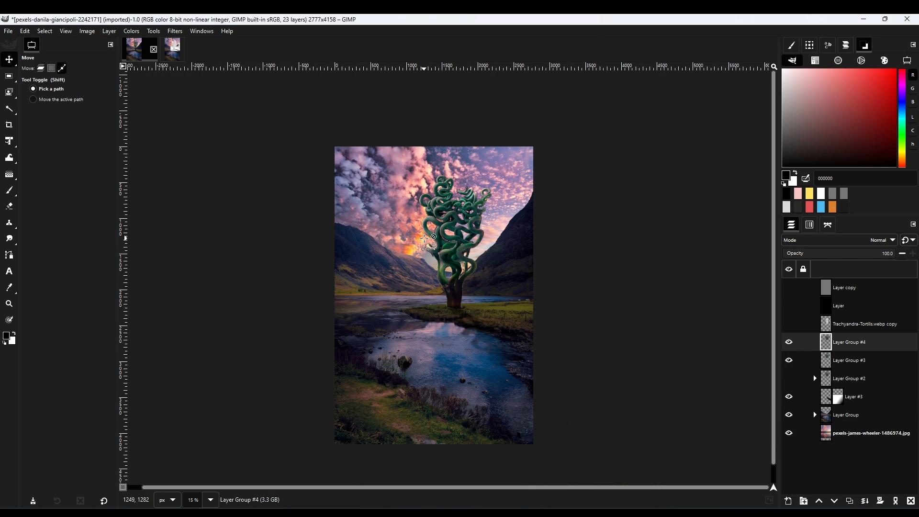
# - Flip the plant copy downward and skew it with Unified Transform so it spreads over the water from the trunk's base
pyautogui.hotkey('shift', 't')
pyautogui.moveTo(457, 176); pyautogui.dragTo(555, 432)
pyautogui.moveTo(419, 441); pyautogui.dragTo(476, 443)
pyautogui.moveTo(556, 432); pyautogui.dragTo(619, 400)
pyautogui.moveTo(476, 442); pyautogui.dragTo(505, 434)
pyautogui.scroll(5, 474, 320)
pyautogui.moveTo(493, 314); pyautogui.dragTo(481, 305)
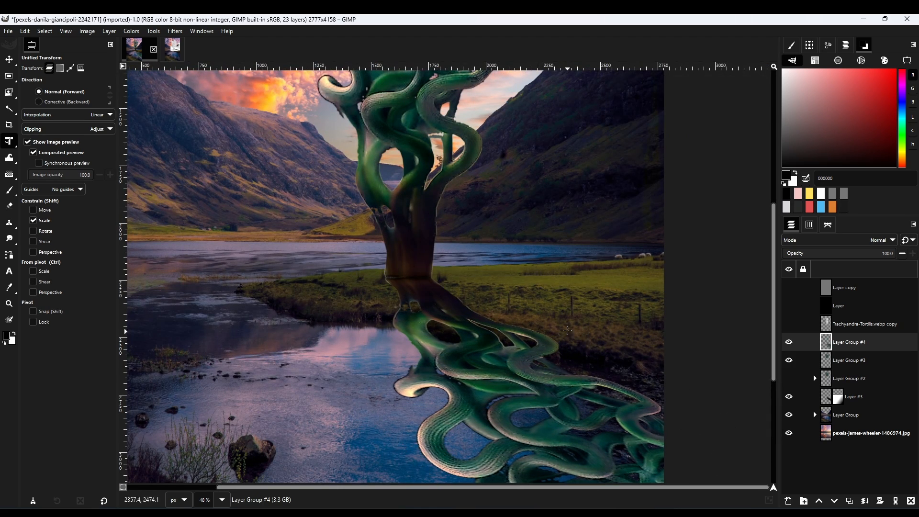
# - Hide the reflection layer and select the lake water on the landscape group with Fuzzy Select
pyautogui.scroll(-3, 567, 330)
pyautogui.click(788, 342)
pyautogui.click(9, 109)
pyautogui.keyDown('shift'); pyautogui.click(535, 351); pyautogui.keyUp('shift')
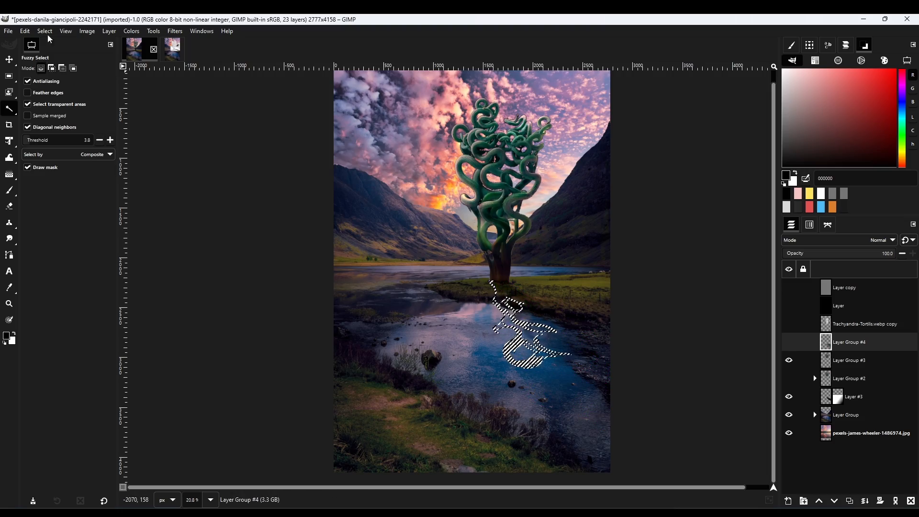
pyautogui.click(845, 415)
pyautogui.moveTo(524, 357); pyautogui.dragTo(430, 353)
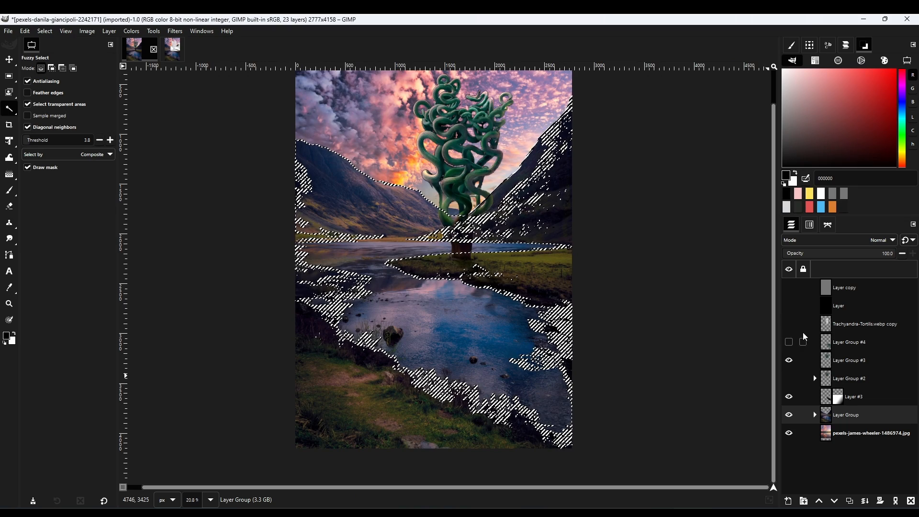
# - Show the reflection layer again and add a layer mask to it from the water selection
pyautogui.click(789, 341)
pyautogui.click(827, 344)
pyautogui.click(880, 500)
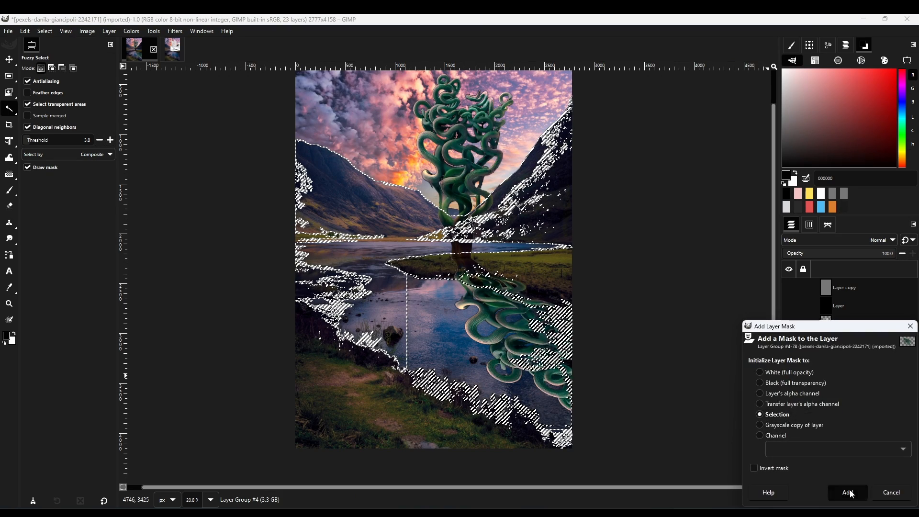
pyautogui.click(847, 492)
# - Blur the plant's reflection and lower its layer opacity to 25
pyautogui.click(131, 31)
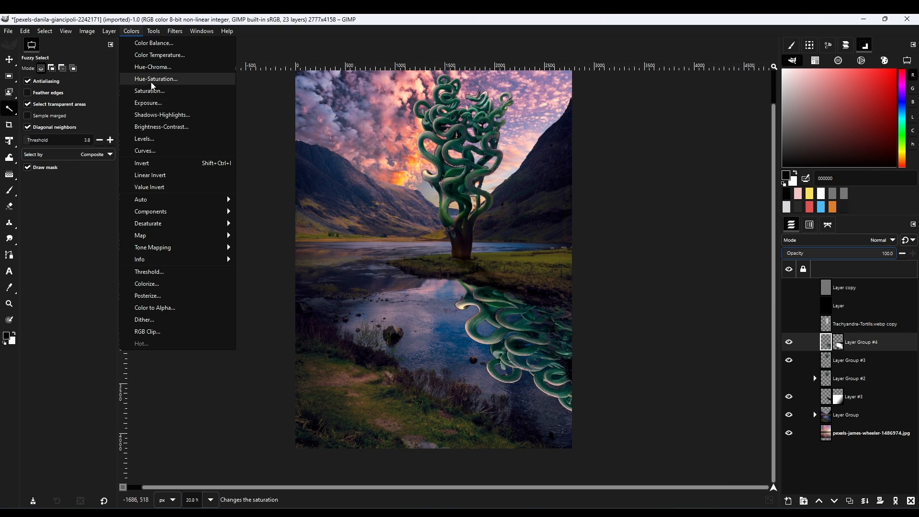
pyautogui.moveTo(174, 31)
pyautogui.moveTo(194, 90)
pyautogui.click(362, 103)
pyautogui.click(154, 315)
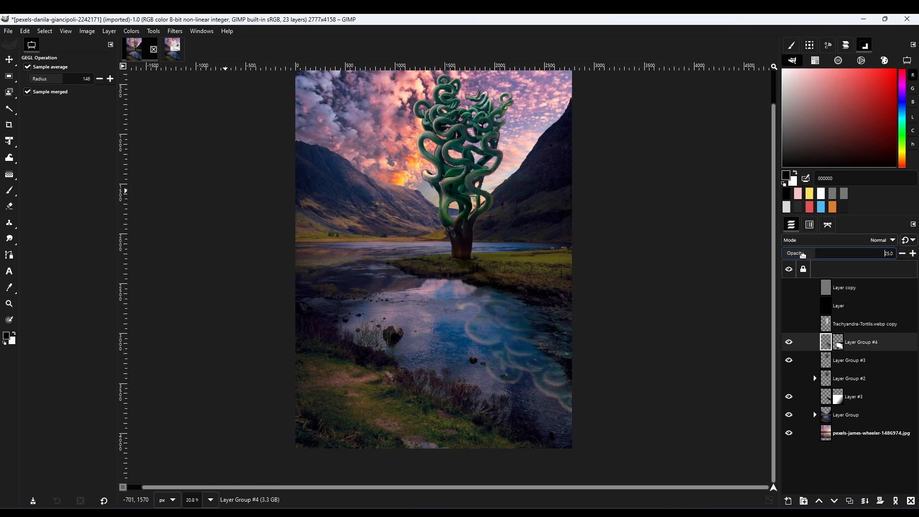
# - Darken the reflection with an Exposure adjustment and set its layer opacity to 36
pyautogui.click(131, 30)
pyautogui.click(153, 98)
pyautogui.click(154, 263)
pyautogui.click(826, 253)
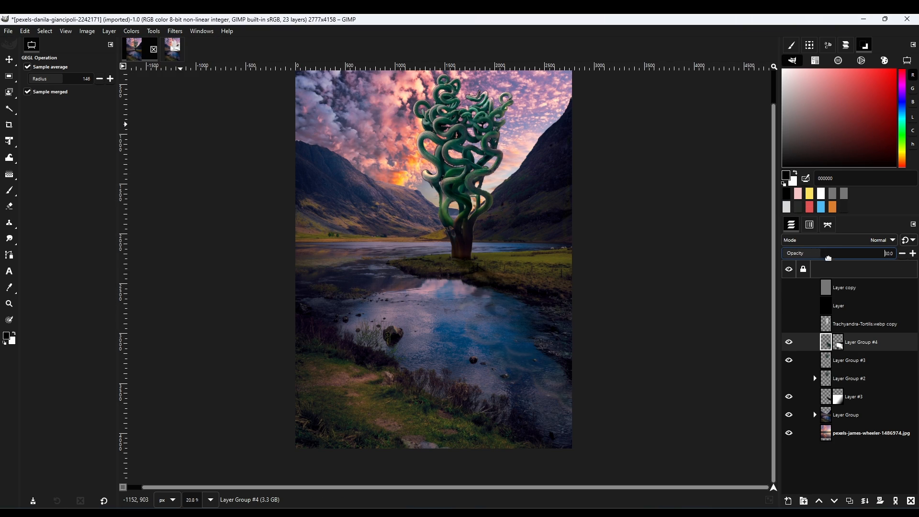
pyautogui.moveTo(442, 287); pyautogui.dragTo(460, 315)
pyautogui.moveTo(497, 412); pyautogui.dragTo(516, 335)
pyautogui.moveTo(570, 348); pyautogui.dragTo(541, 336)
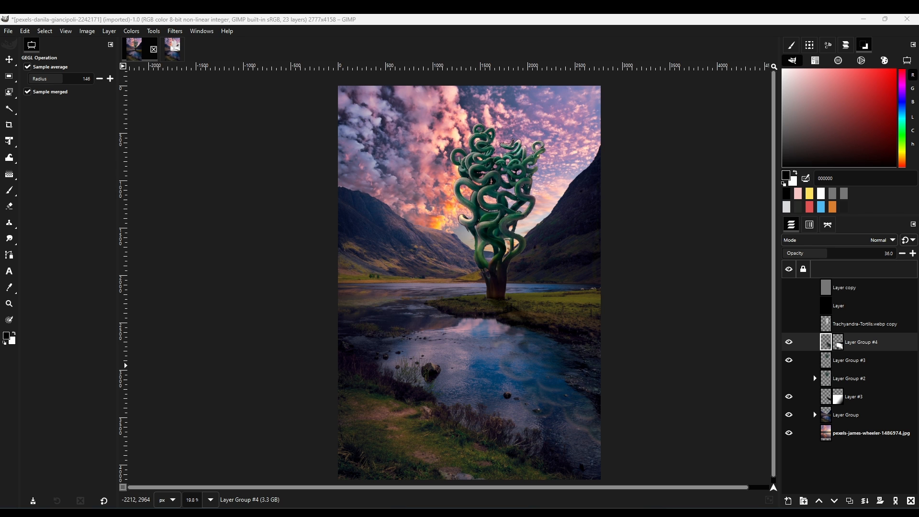
pyautogui.moveTo(128, 233); pyautogui.dragTo(398, 207)
pyautogui.moveTo(479, 306); pyautogui.dragTo(503, 148)
pyautogui.press('u')
pyautogui.click(339, 211)
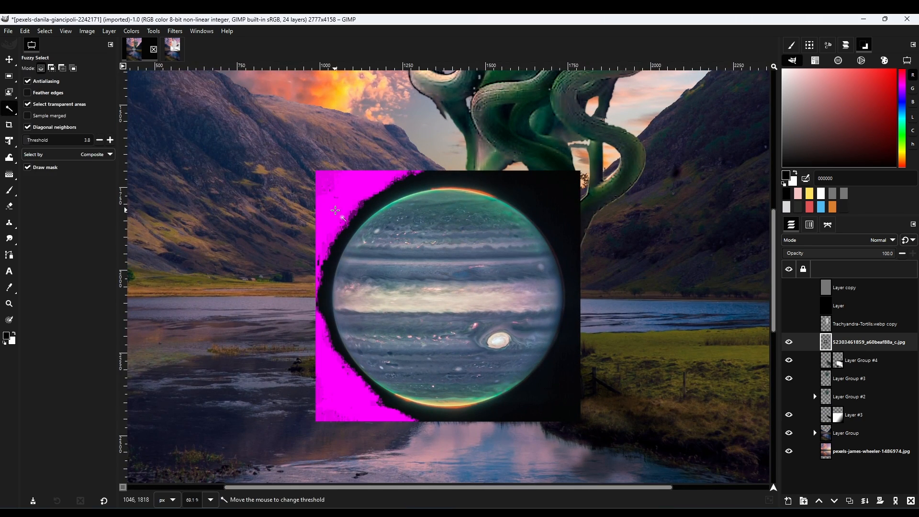
# - Select the planet's black surroundings by color with threshold 15, adding the dark areas along the planet's edge
pyautogui.hotkey('shift', 'o')
pyautogui.click(548, 197)
pyautogui.keyDown('shift'); pyautogui.click(559, 230); pyautogui.keyUp('shift')
pyautogui.moveTo(397, 189); pyautogui.dragTo(402, 95)
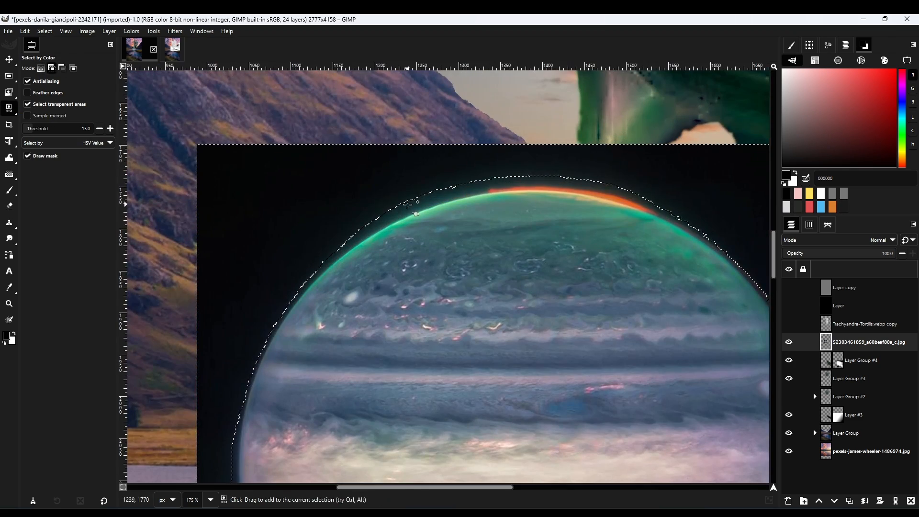
pyautogui.keyDown('shift'); pyautogui.click(410, 201); pyautogui.keyUp('shift')
pyautogui.moveTo(515, 290); pyautogui.dragTo(473, 168)
pyautogui.moveTo(474, 167); pyautogui.dragTo(474, 207)
# - Add a layer mask to the planet layer from the selection and clear the selection
pyautogui.click(880, 501)
pyautogui.click(844, 494)
pyautogui.click(45, 31)
pyautogui.click(53, 54)
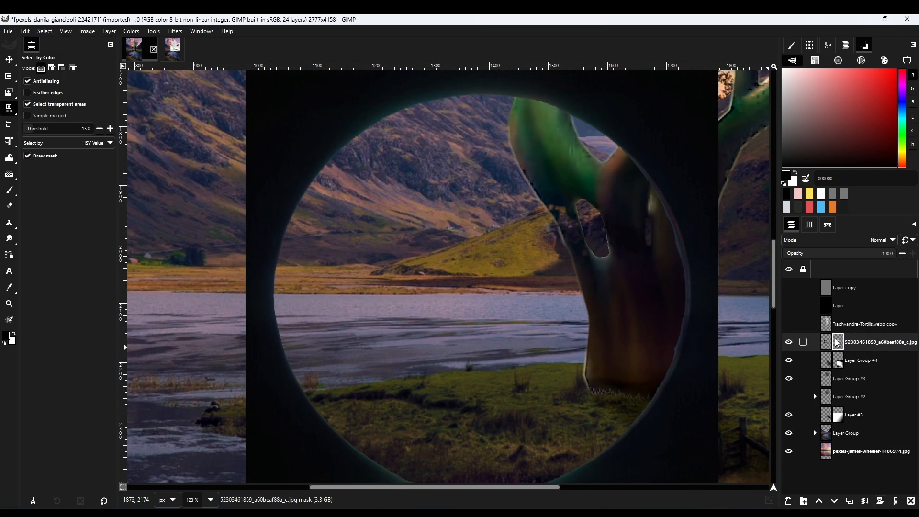
# - Invert the planet's layer mask and use Unified Transform to enlarge, tilt and place the planet in the sky above the left mountain
pyautogui.hotkey('ctrl', 'i')
pyautogui.scroll(-10, 583, 294)
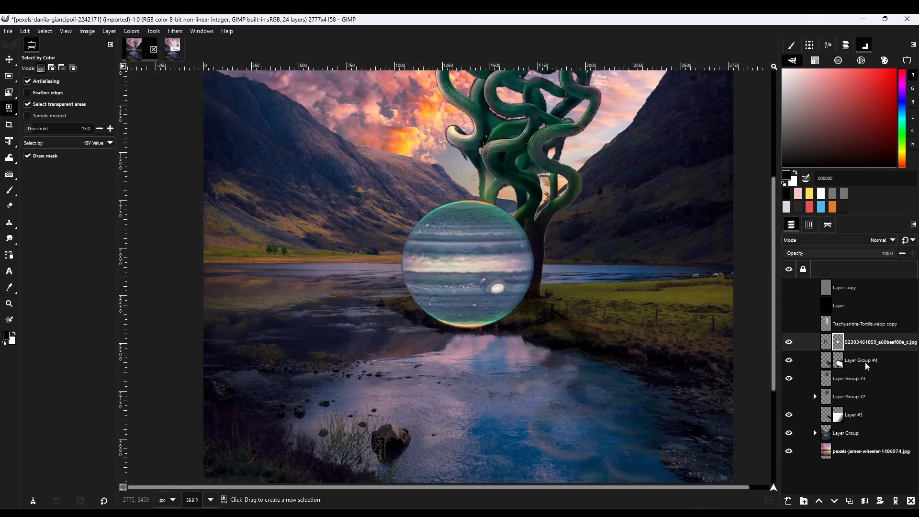
pyautogui.hotkey('shift', 't')
pyautogui.moveTo(595, 316); pyautogui.dragTo(640, 375)
pyautogui.moveTo(512, 322); pyautogui.dragTo(549, 347)
pyautogui.moveTo(548, 341); pyautogui.dragTo(523, 225)
pyautogui.moveTo(626, 335); pyautogui.dragTo(623, 383)
pyautogui.moveTo(577, 310); pyautogui.dragTo(559, 249)
pyautogui.click(740, 136)
# - Reorder the planet layer to sit below Layer #3 and directly above Layer Group, and hide Layer Group #3
pyautogui.moveTo(826, 343); pyautogui.dragTo(826, 423)
pyautogui.moveTo(670, 354); pyautogui.dragTo(650, 378)
pyautogui.click(789, 360)
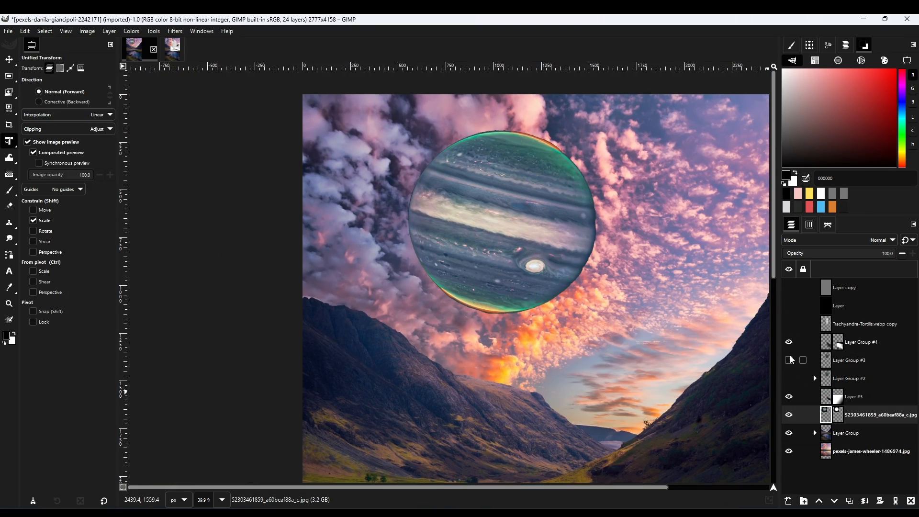
pyautogui.moveTo(718, 363); pyautogui.dragTo(717, 386)
# - Duplicate the sky layer pexels-james-wheeler-1486974.jpg, placing the copy above the planet and the mountain Layer Group above the copy
pyautogui.click(830, 454)
pyautogui.press('m')
pyautogui.hotkey('shift', 'ctrl', 'd')
pyautogui.moveTo(831, 452); pyautogui.dragTo(837, 412)
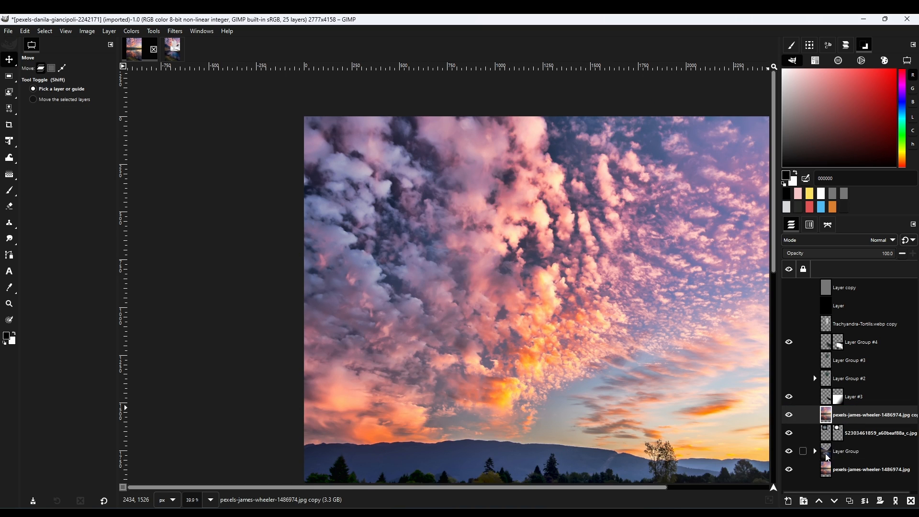
pyautogui.moveTo(827, 457); pyautogui.dragTo(827, 411)
# - Load the planet's layer mask as a selection and make the sky copy the active layer
pyautogui.click(837, 451)
pyautogui.rightClick(836, 451)
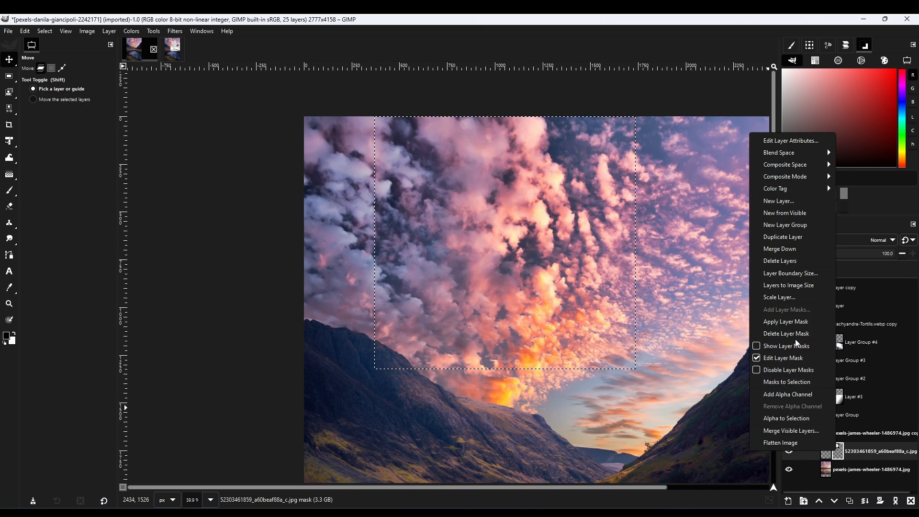
pyautogui.click(787, 383)
pyautogui.click(837, 433)
# - Apply Color to Alpha to the sky copy inside the planet selection, adjusting both thresholds and trying the sampled colour 94859f
pyautogui.click(131, 31)
pyautogui.click(167, 308)
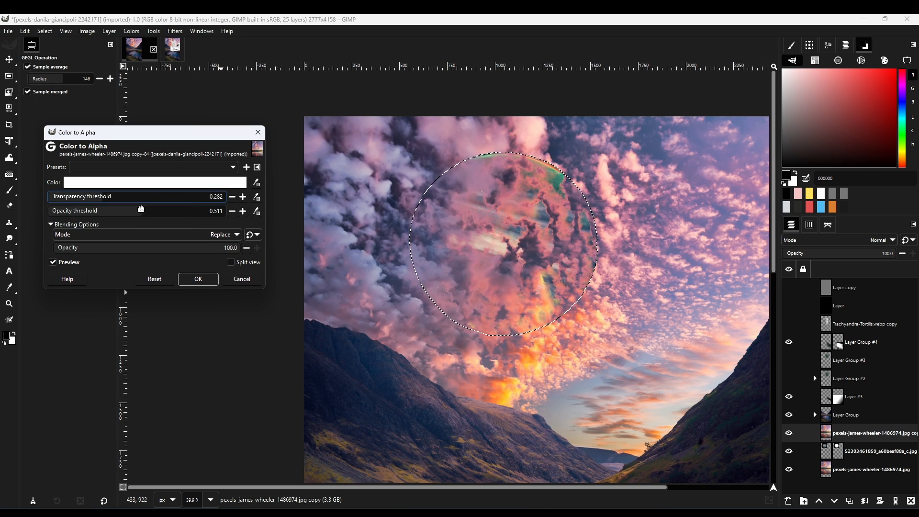
pyautogui.click(115, 184)
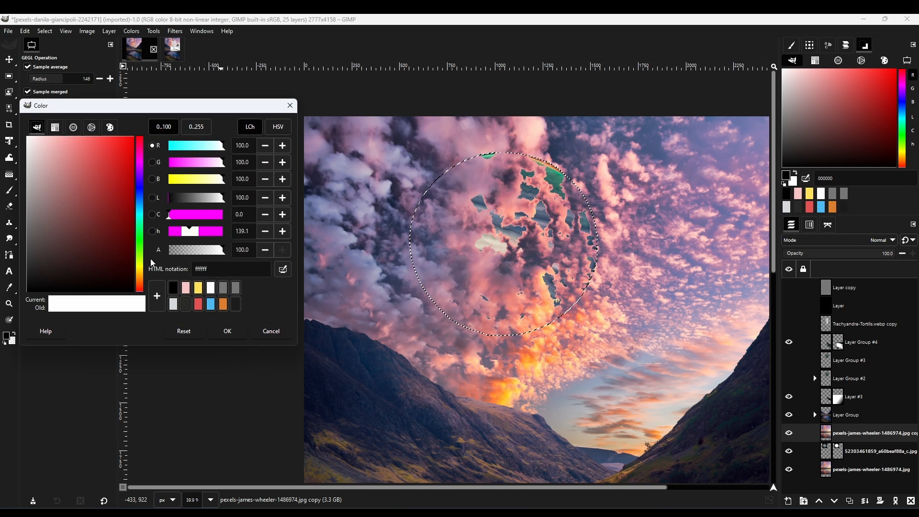
pyautogui.click(46, 192)
pyautogui.click(283, 268)
pyautogui.click(542, 234)
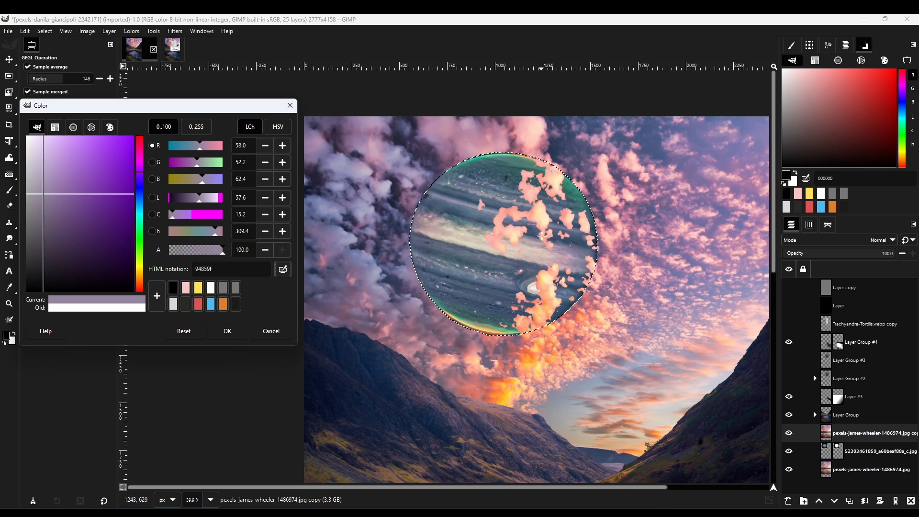
pyautogui.click(229, 333)
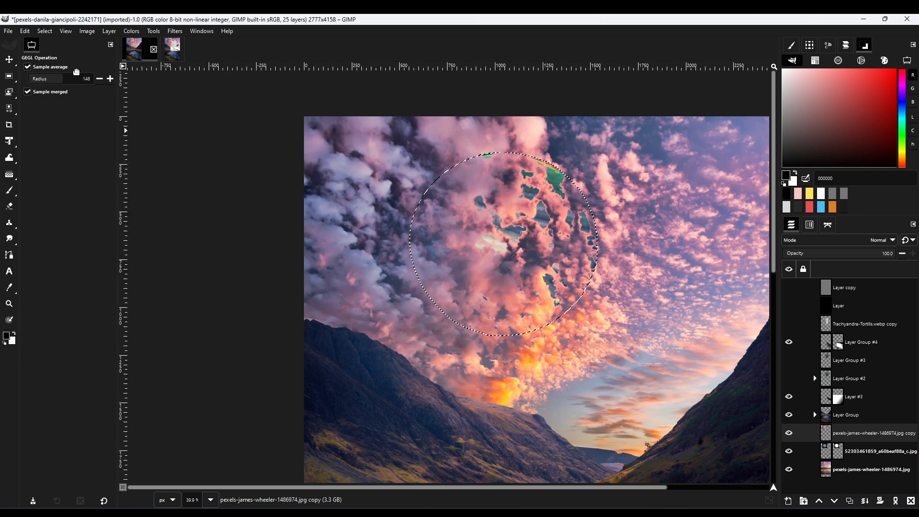
# - Soften the cut-out edges of the sky copy with a Gaussian Blur of size 2.22 in X and Y
pyautogui.scroll(2, 504, 231)
pyautogui.scroll(2, 699, 284)
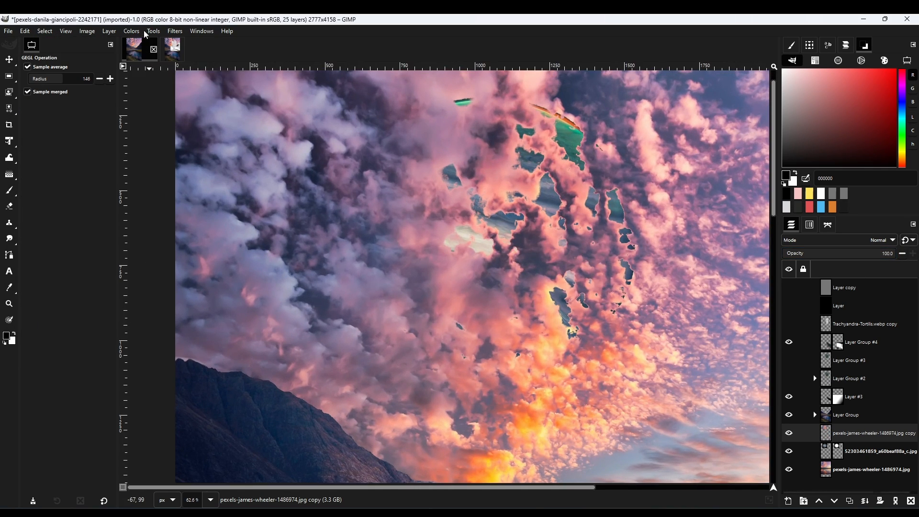
pyautogui.click(175, 30)
pyautogui.moveTo(204, 90)
pyautogui.click(328, 102)
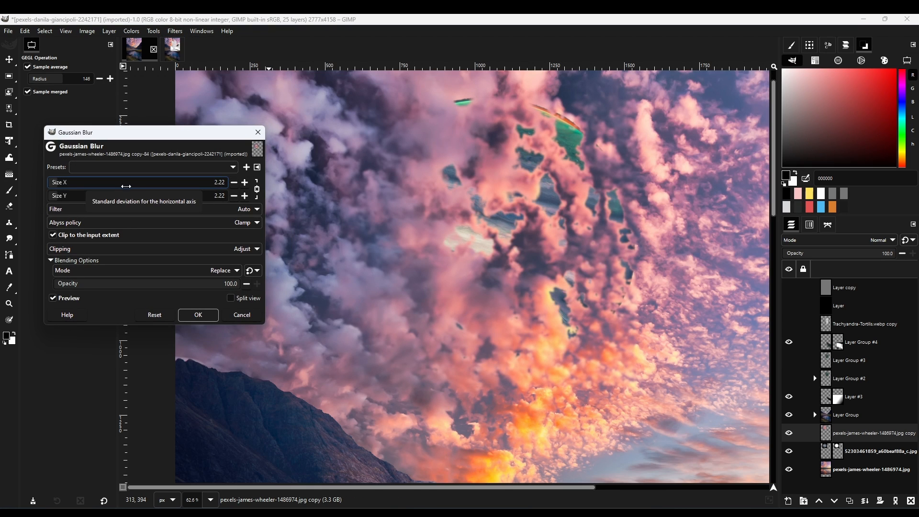
pyautogui.click(198, 314)
pyautogui.scroll(-5, 634, 299)
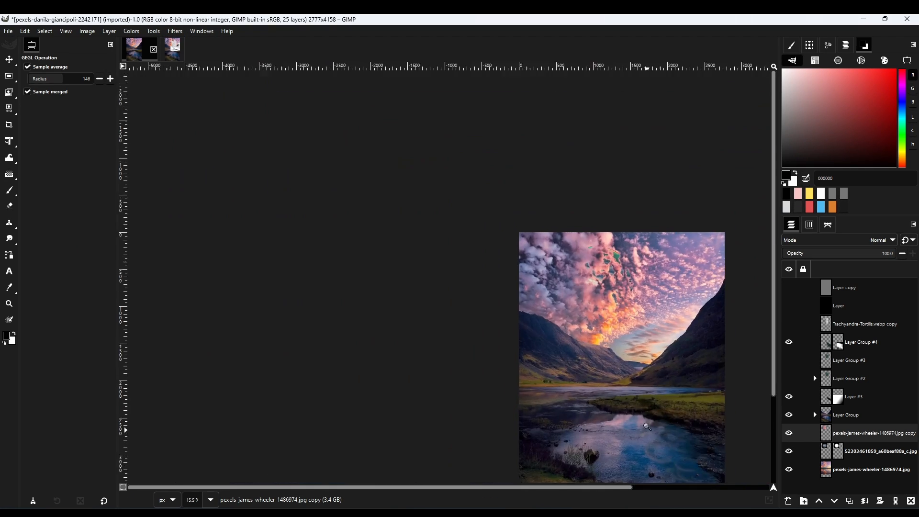
# - Add a layer mask to the sky copy and paint it black with a size 480, full-opacity brush over the planet's right side
pyautogui.click(880, 501)
pyautogui.click(743, 372)
pyautogui.click(847, 492)
pyautogui.click(9, 190)
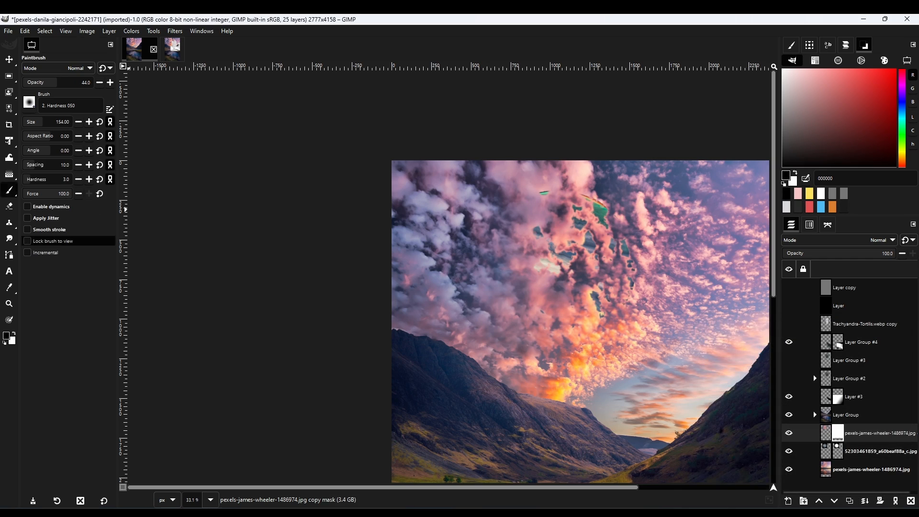
pyautogui.scroll(4, 611, 229)
pyautogui.press(']')
pyautogui.press(']')
pyautogui.press(']')
pyautogui.moveTo(65, 82); pyautogui.dragTo(96, 82)
pyautogui.moveTo(460, 244); pyautogui.dragTo(402, 447)
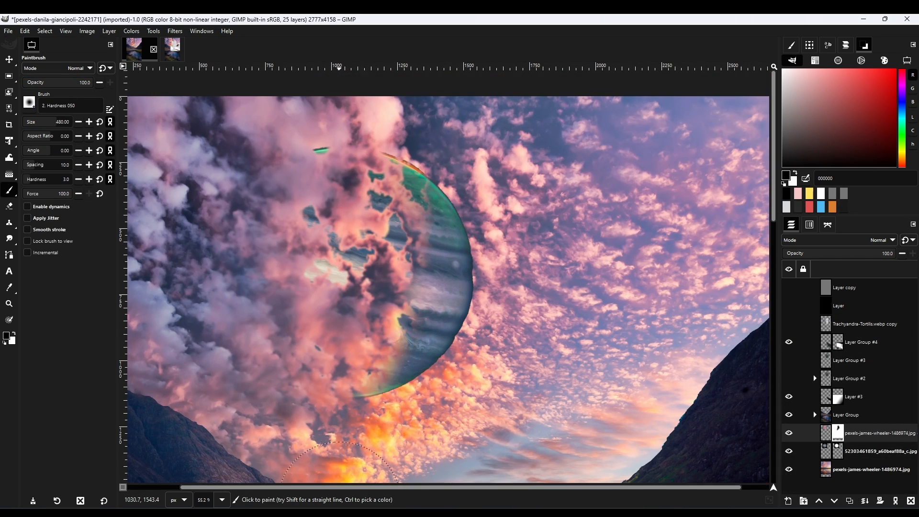
pyautogui.scroll(-2, 401, 463)
pyautogui.press('m')
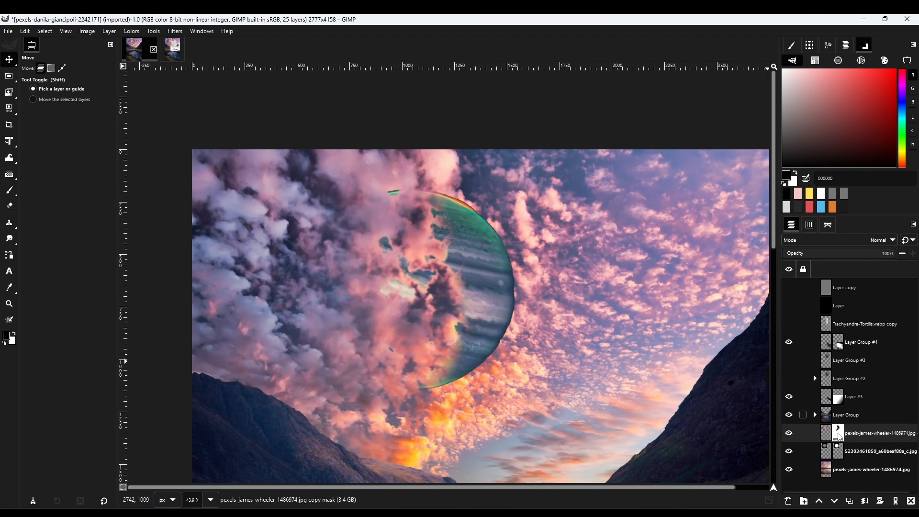
# - Put the masked sky copy in a new layer group and add a black-filled layer above it
pyautogui.moveTo(826, 451); pyautogui.dragTo(830, 433)
pyautogui.click(788, 500)
pyautogui.click(844, 486)
pyautogui.scroll(-2, 747, 399)
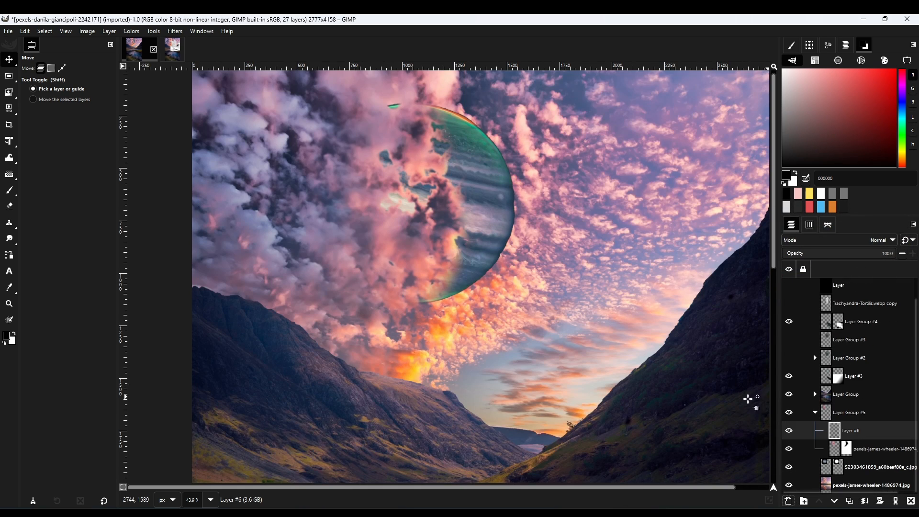
pyautogui.moveTo(6, 336); pyautogui.dragTo(492, 325)
pyautogui.scroll(-11, 881, 239)
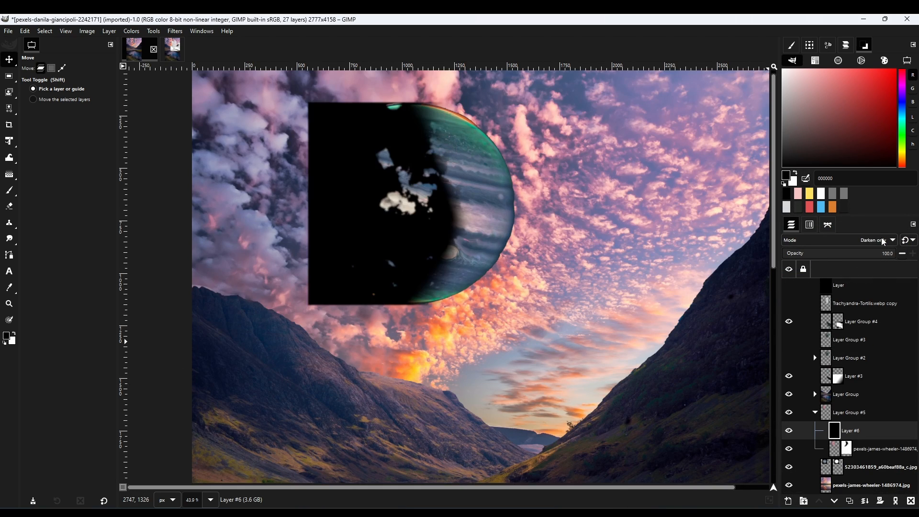
# - Move the black layer into a new layer group with the planet and set it to Multiply at 52 opacity
pyautogui.moveTo(835, 432); pyautogui.dragTo(836, 454)
pyautogui.click(831, 471)
pyautogui.click(803, 500)
pyautogui.click(835, 448)
pyautogui.click(843, 251)
pyautogui.scroll(-5, 624, 386)
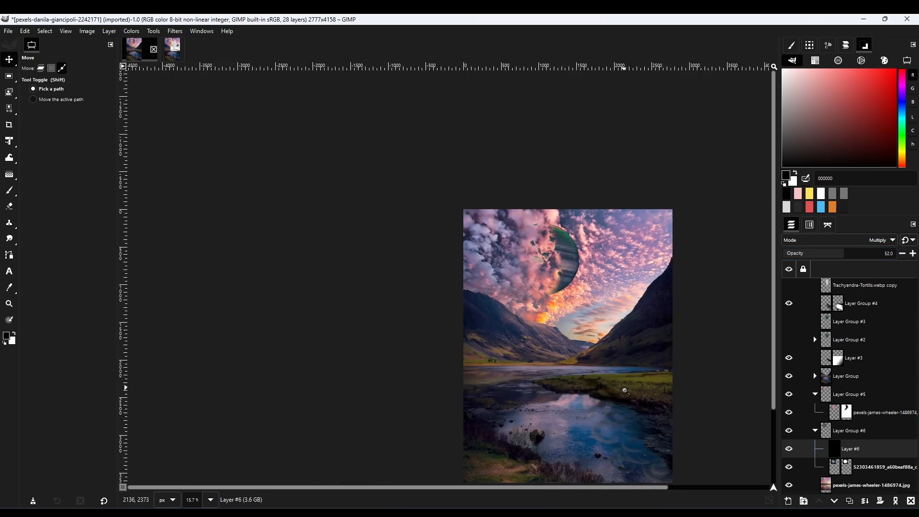
# - Add an empty layer and a duplicate of the black layer to the planet group, setting the duplicate to Dodge at 100 opacity
pyautogui.scroll(5, 623, 387)
pyautogui.click(788, 501)
pyautogui.click(850, 467)
pyautogui.click(849, 501)
pyautogui.moveTo(670, 354); pyautogui.dragTo(646, 410)
pyautogui.click(865, 238)
pyautogui.click(835, 188)
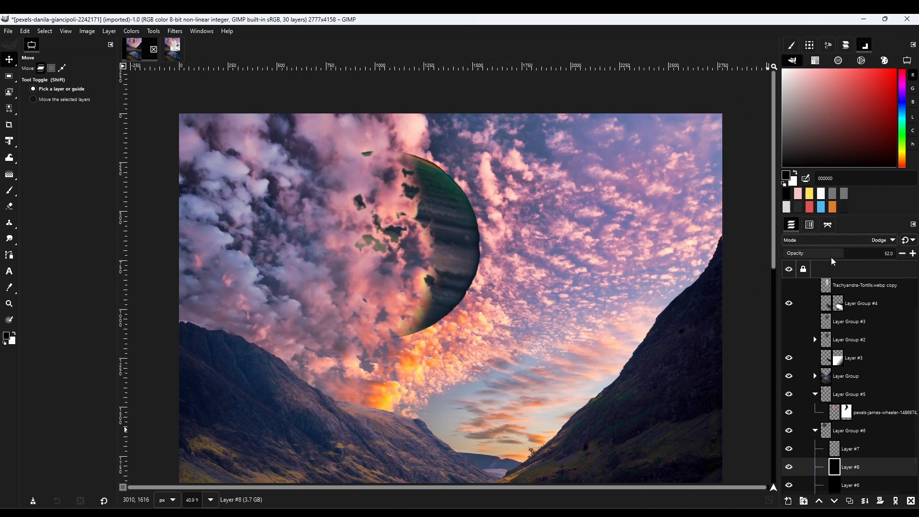
pyautogui.moveTo(832, 256); pyautogui.dragTo(893, 255)
# - Sample the peach cloud colour fda383 for the Paintbrush and undo a trial stroke along the planet's right edge
pyautogui.click(10, 189)
pyautogui.keyDown('ctrl'); pyautogui.click(482, 325); pyautogui.keyUp('ctrl')
pyautogui.scroll(8, 488, 306)
pyautogui.moveTo(493, 206); pyautogui.dragTo(475, 310)
pyautogui.moveTo(459, 263); pyautogui.dragTo(406, 134)
pyautogui.hotkey('ctrl', 'z')
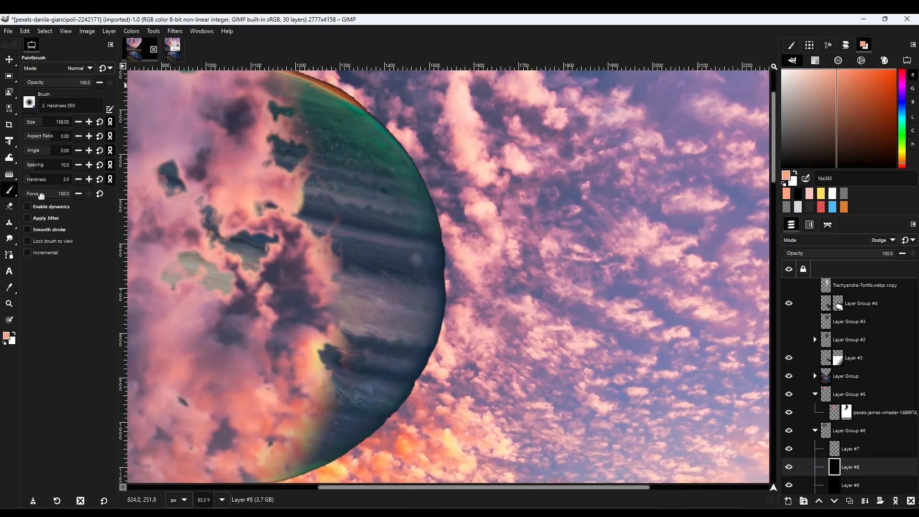
# - Paint a soft peach glow along the planet's right edge on the Dodge layer with brush force 9, lowering brush opacity to 31
pyautogui.moveTo(449, 263); pyautogui.dragTo(448, 340)
pyautogui.moveTo(447, 340)
pyautogui.mouseDown()
pyautogui.moveTo(509, 207)
pyautogui.moveTo(411, 306)
pyautogui.mouseUp()
pyautogui.moveTo(507, 191); pyautogui.dragTo(475, 284)
pyautogui.scroll(-8, 550, 287)
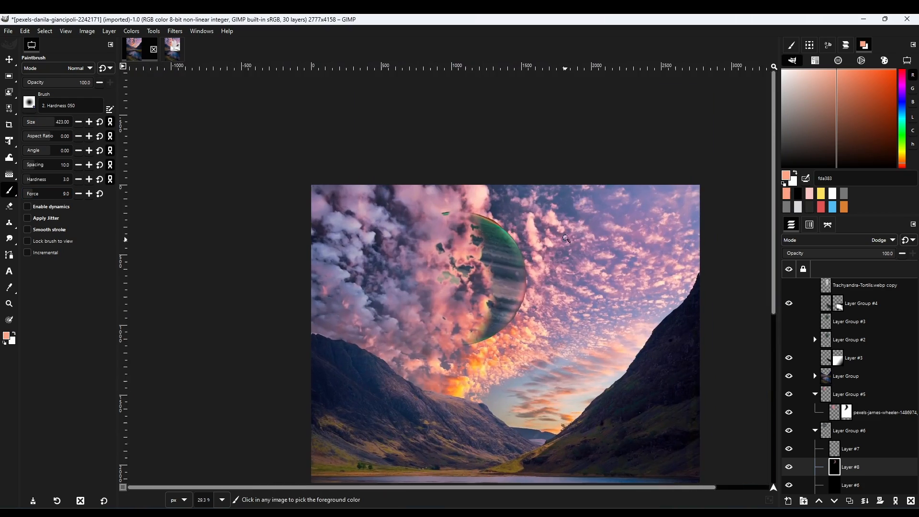
pyautogui.moveTo(543, 254); pyautogui.dragTo(548, 310)
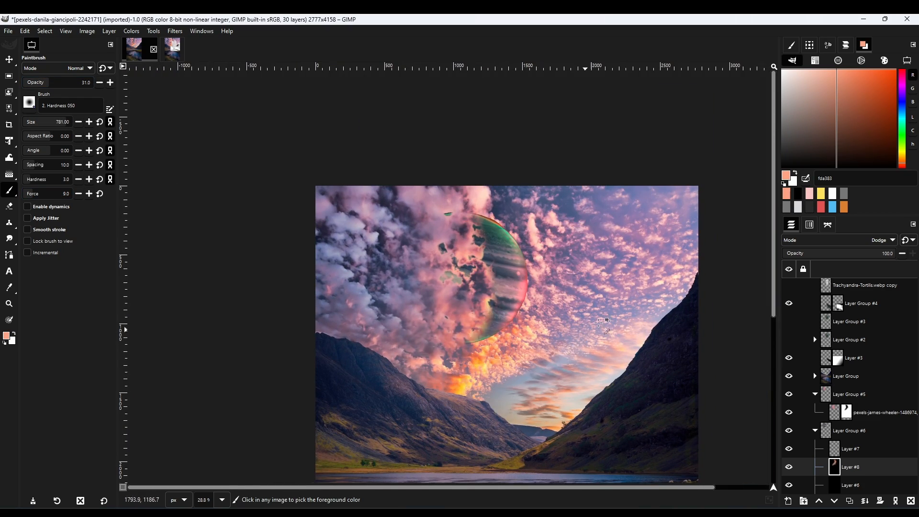
pyautogui.scroll(4, 536, 325)
pyautogui.scroll(1, 502, 334)
pyautogui.moveTo(502, 335); pyautogui.dragTo(519, 265)
pyautogui.scroll(-2, 844, 431)
# - Apply the planet's layer mask and create a selection from the planet layer's alpha
pyautogui.click(834, 467)
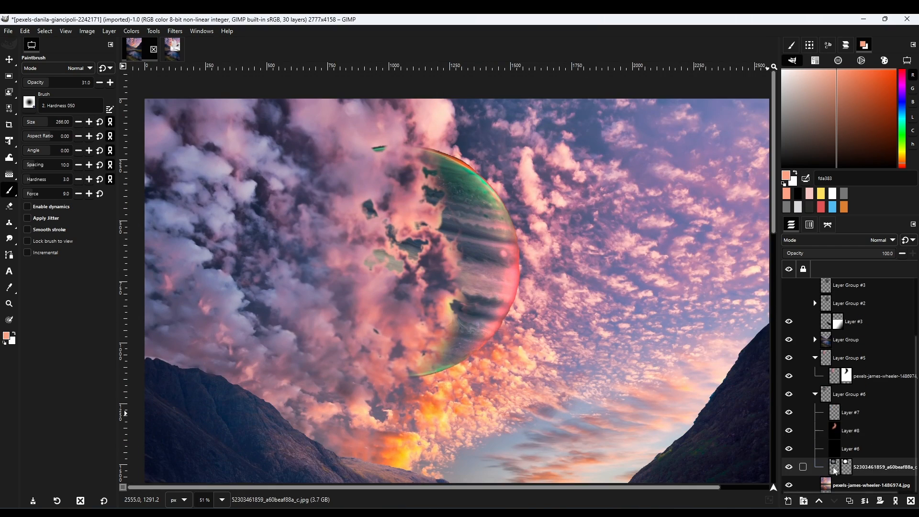
pyautogui.rightClick(840, 463)
pyautogui.click(802, 336)
pyautogui.keyDown('alt'); pyautogui.click(834, 467); pyautogui.keyUp('alt')
# - Add a new layer at the top of the planet group and fill the planet selection with peach fda383
pyautogui.click(850, 414)
pyautogui.click(788, 501)
pyautogui.click(843, 481)
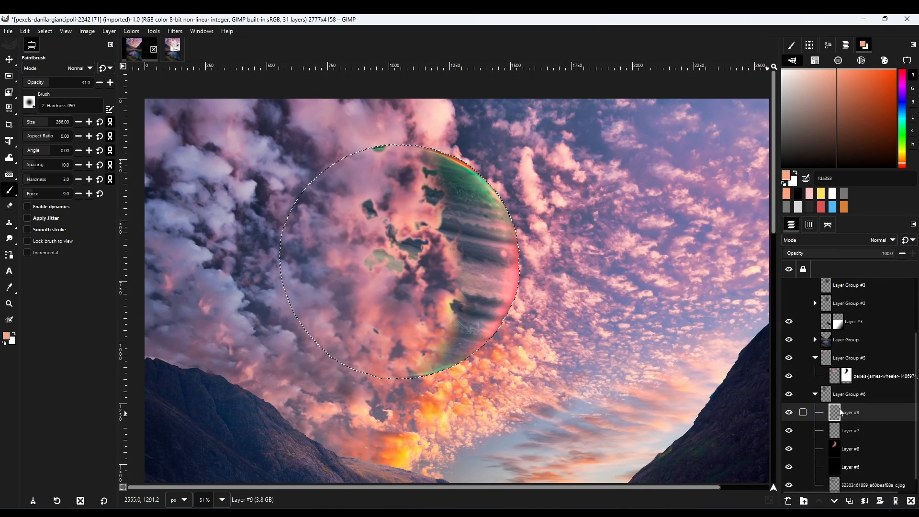
pyautogui.scroll(-1, 840, 413)
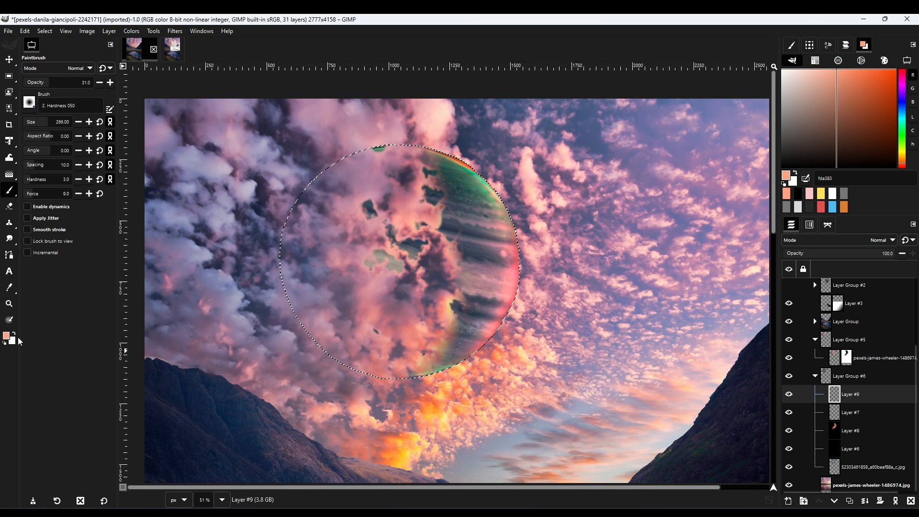
pyautogui.moveTo(6, 336); pyautogui.dragTo(445, 244)
# - Clear the selection and apply a Gaussian Blur of size 20.19 in X and Y to the peach disc
pyautogui.click(45, 31)
pyautogui.click(53, 54)
pyautogui.click(175, 31)
pyautogui.click(203, 55)
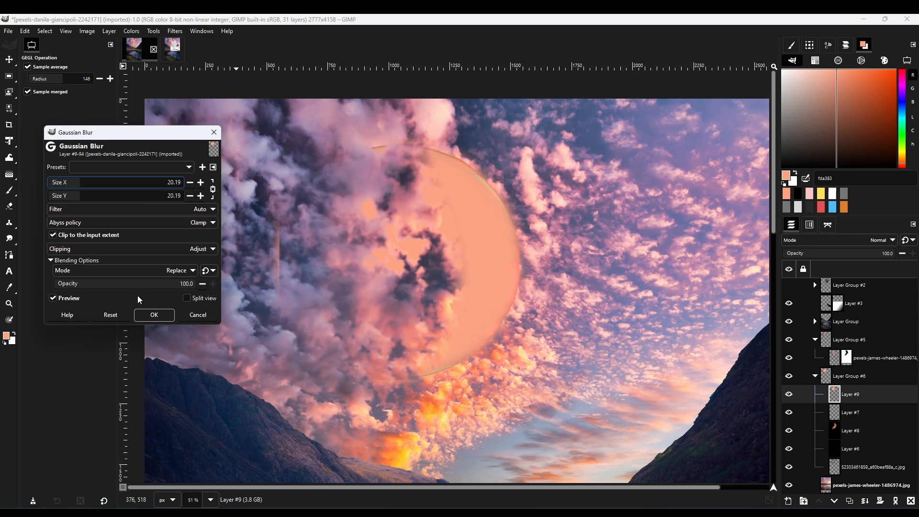
pyautogui.click(154, 314)
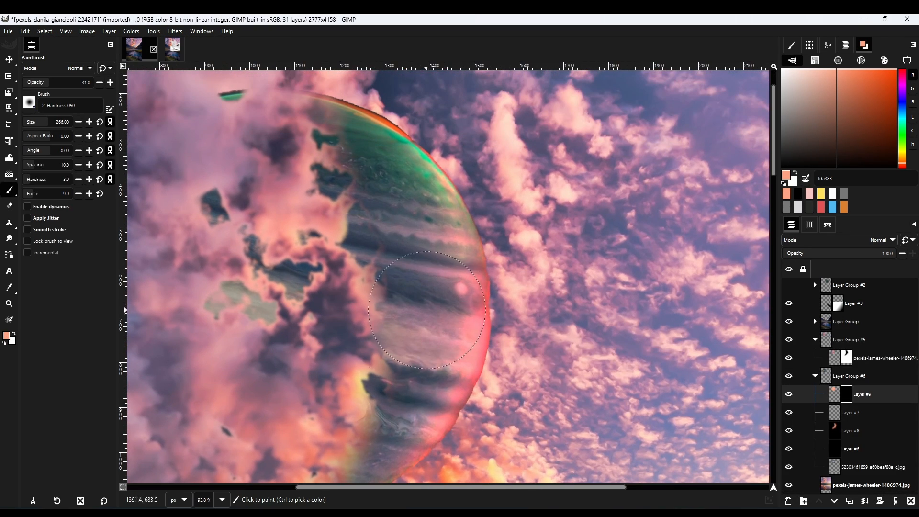
# - Paint white on the peach layer's black mask along the planet's right edge with brush size 107 and opacity 58
pyautogui.press('x')
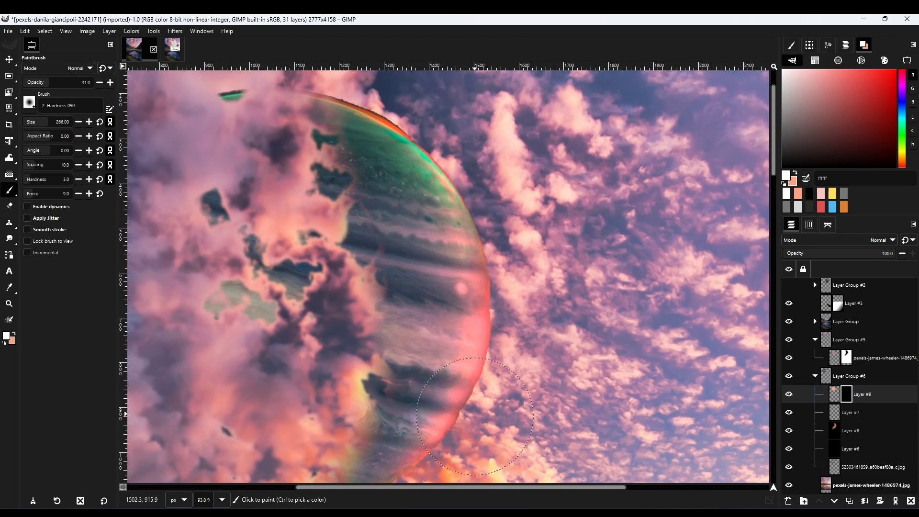
pyautogui.scroll(-5, 525, 193)
pyautogui.hscroll(-1, 525, 194)
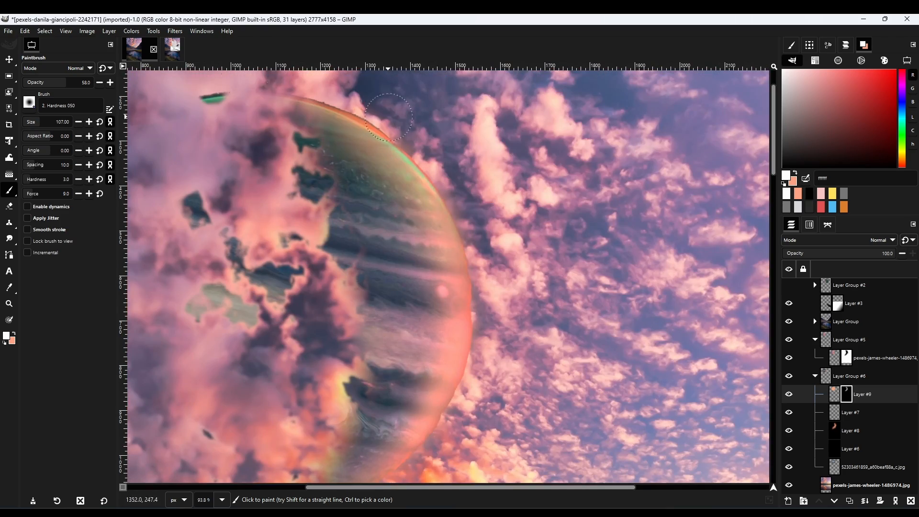
# - Add a layer filled with dark blue 2a3853 at the top of the planet group in Lighten only mode
pyautogui.scroll(-8, 581, 404)
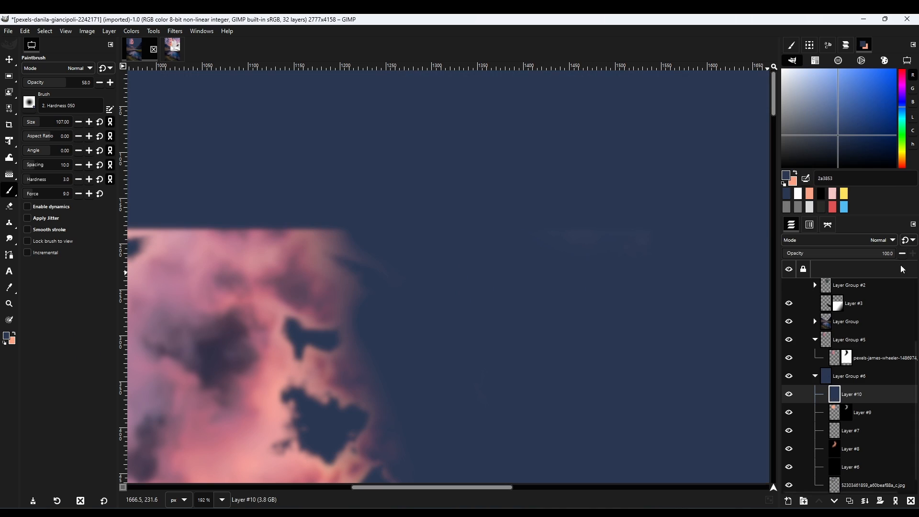
pyautogui.click(883, 240)
pyautogui.click(818, 324)
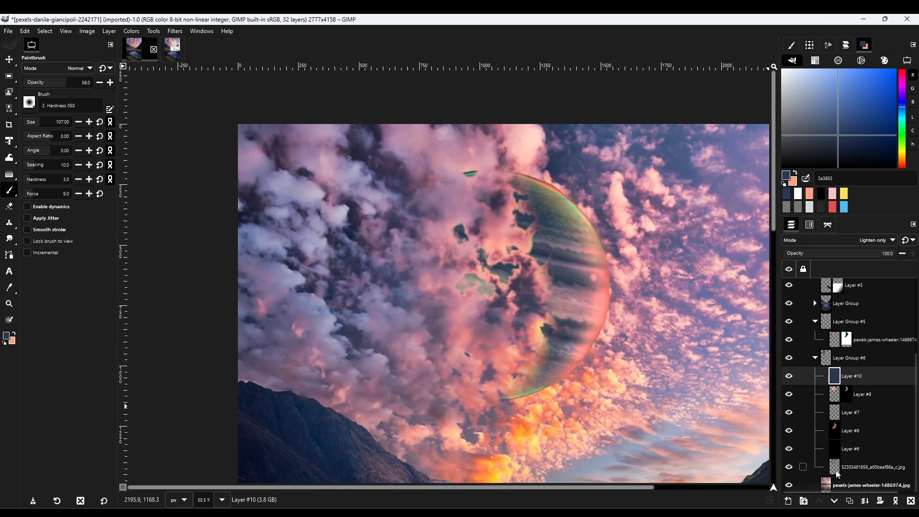
# - Adjust the Levels of the planet image layer
pyautogui.click(837, 474)
pyautogui.click(132, 31)
pyautogui.click(198, 146)
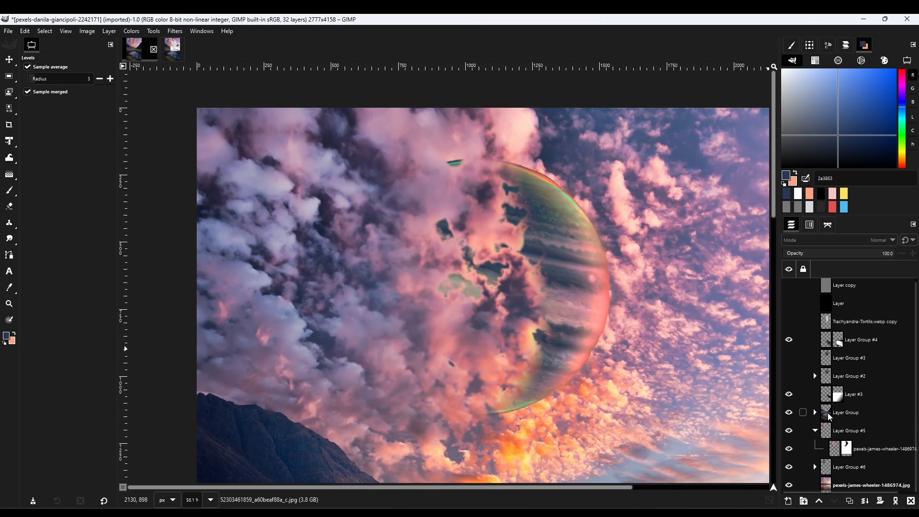
# - Toggle the visibility of Layer Group #6 and examine how the planet blends with the clouds
pyautogui.click(837, 433)
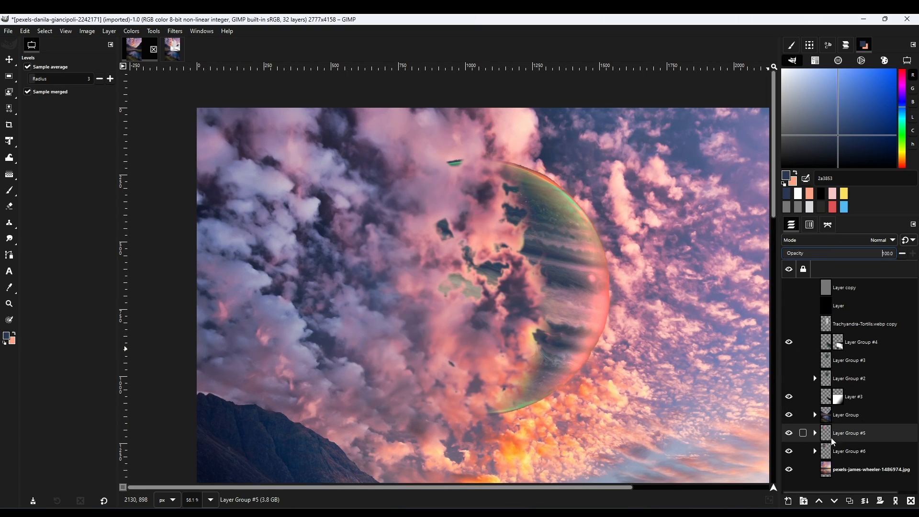
pyautogui.click(788, 452)
pyautogui.click(788, 452)
pyautogui.click(837, 451)
pyautogui.moveTo(883, 255); pyautogui.dragTo(902, 256)
pyautogui.click(838, 474)
pyautogui.scroll(2, 574, 313)
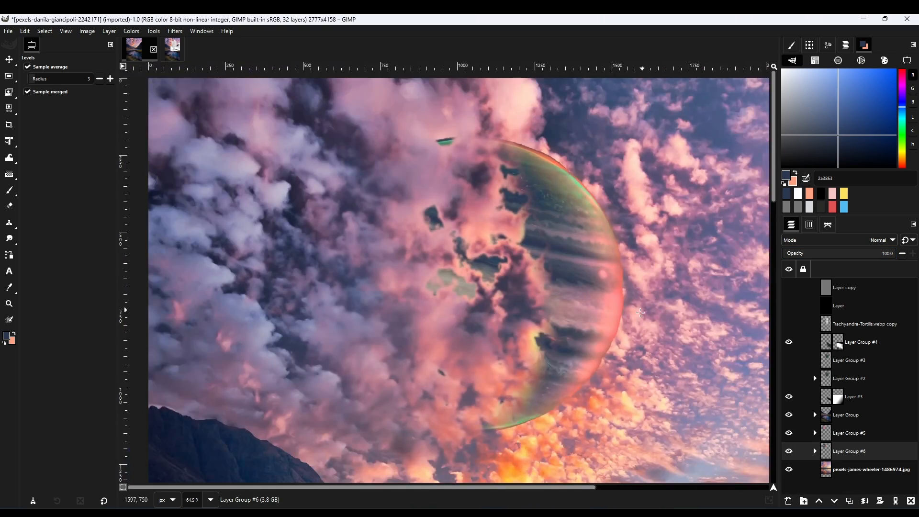
pyautogui.scroll(-2, 550, 321)
pyautogui.scroll(2, 557, 311)
# - Try Multiply and Burn blend modes on the dark blue Layer #10 and lower its opacity to 43
pyautogui.click(814, 451)
pyautogui.click(849, 468)
pyautogui.scroll(-2, 854, 460)
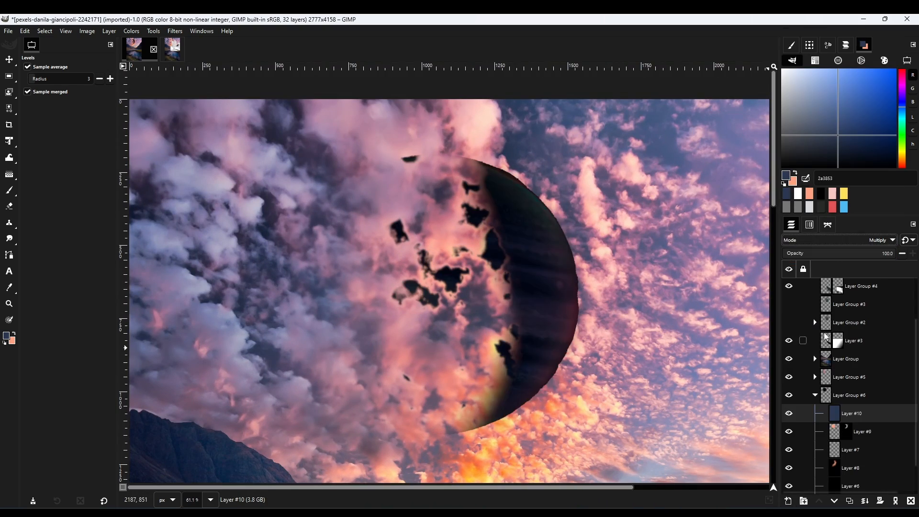
pyautogui.scroll(-5, 642, 445)
pyautogui.scroll(3, 664, 347)
pyautogui.scroll(2, 857, 243)
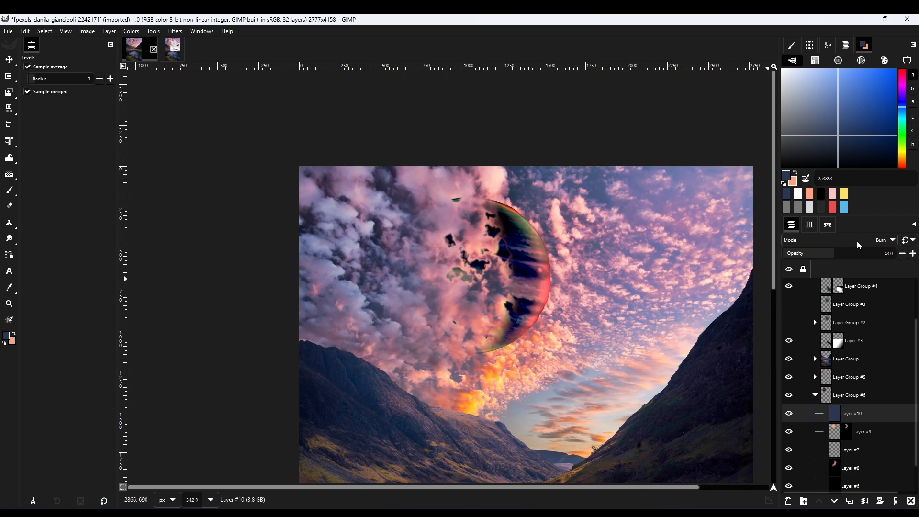
# - Reduce the dark blue layer's opacity further and cycle through more blend modes for a subtler tint
pyautogui.scroll(-2, 857, 243)
pyautogui.scroll(4, 855, 244)
pyautogui.moveTo(845, 258); pyautogui.dragTo(815, 254)
pyautogui.click(855, 243)
pyautogui.click(855, 243)
pyautogui.scroll(-4, 574, 306)
pyautogui.scroll(2, 582, 311)
pyautogui.scroll(2, 693, 352)
# - Add a new layer above Layer #9 and fill it with the mauve b88dad sampled from the sky
pyautogui.click(851, 432)
pyautogui.keyDown('shift'); pyautogui.click(788, 500); pyautogui.keyUp('shift')
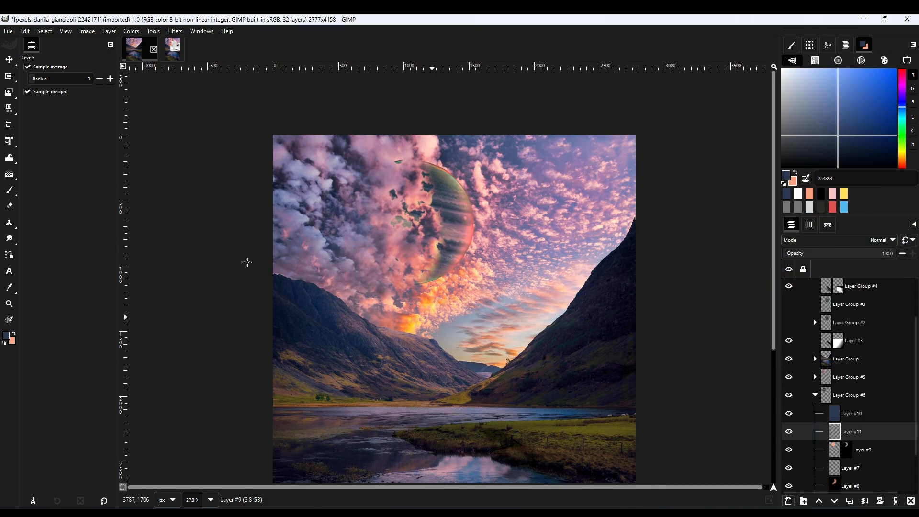
pyautogui.click(49, 68)
pyautogui.click(517, 243)
pyautogui.hotkey('ctrl', ',')
pyautogui.press('m')
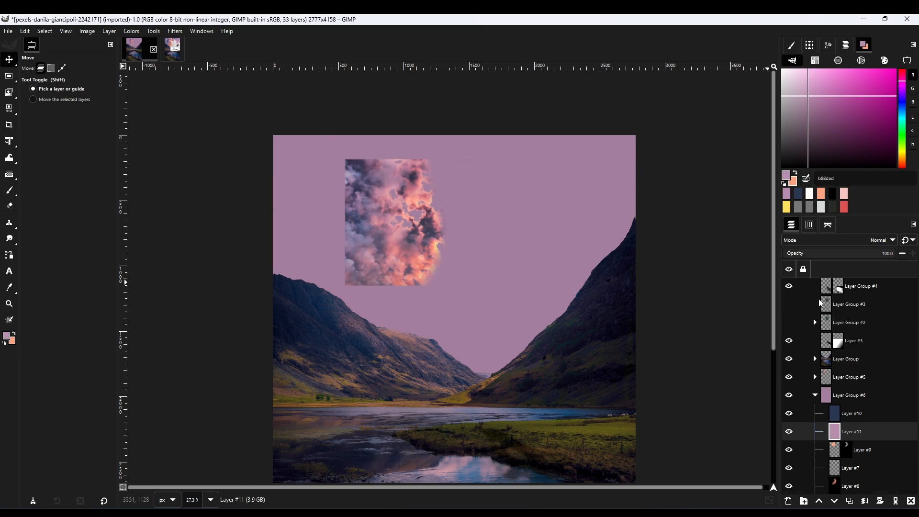
# - Change the mauve layer's blend mode, reduce its opacity and toggle the dark blue layer's visibility
pyautogui.click(856, 241)
pyautogui.click(815, 472)
pyautogui.click(849, 253)
pyautogui.click(789, 413)
# - Move the Dodge glow Layer #8 above Layer #7 and set the opacity of peach Layer #9 to 59
pyautogui.scroll(-1, 832, 445)
pyautogui.moveTo(848, 458)
pyautogui.mouseDown()
pyautogui.moveTo(844, 381)
pyautogui.moveTo(840, 447)
pyautogui.mouseUp()
pyautogui.click(837, 425)
pyautogui.scroll(-6, 604, 404)
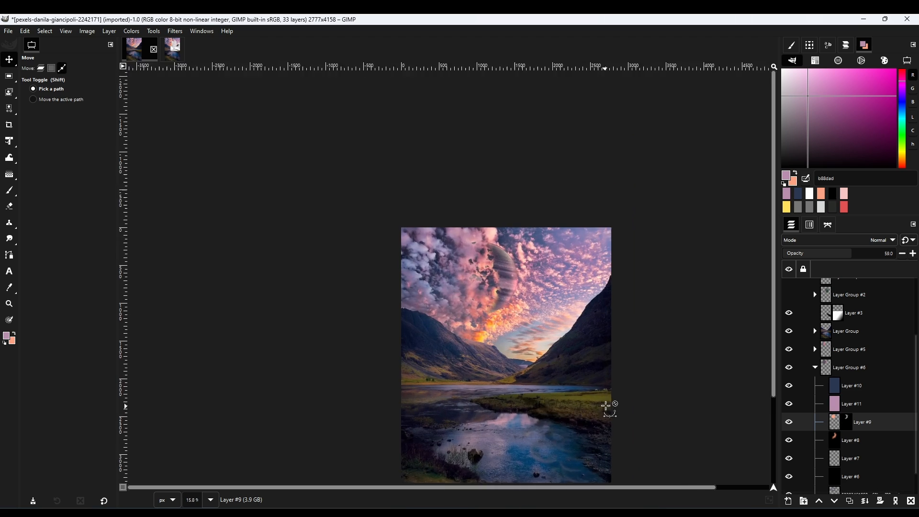
# - Create a new layer group around Layer Group #3, the tree, and add a transparent layer above it inside the group
pyautogui.click(815, 367)
pyautogui.scroll(3, 535, 362)
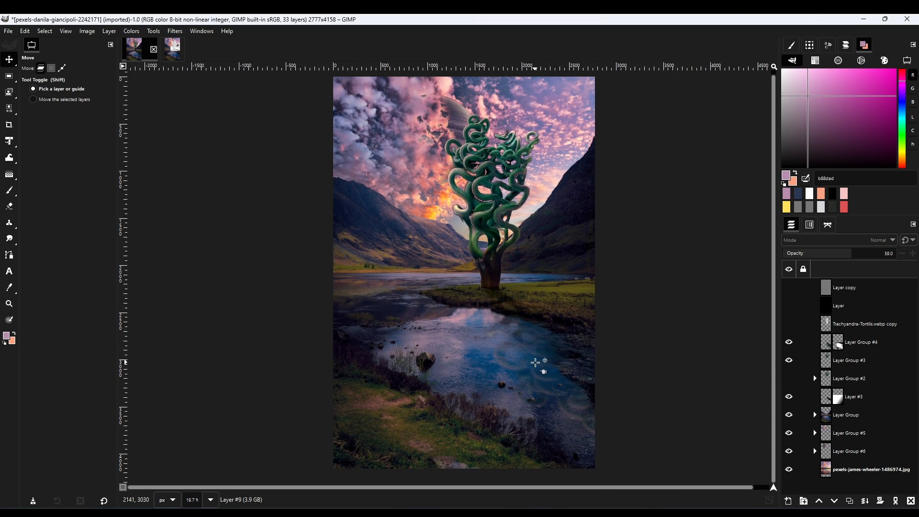
pyautogui.click(826, 363)
pyautogui.click(803, 501)
pyautogui.moveTo(828, 378); pyautogui.dragTo(827, 361)
pyautogui.click(788, 501)
pyautogui.press('Return')
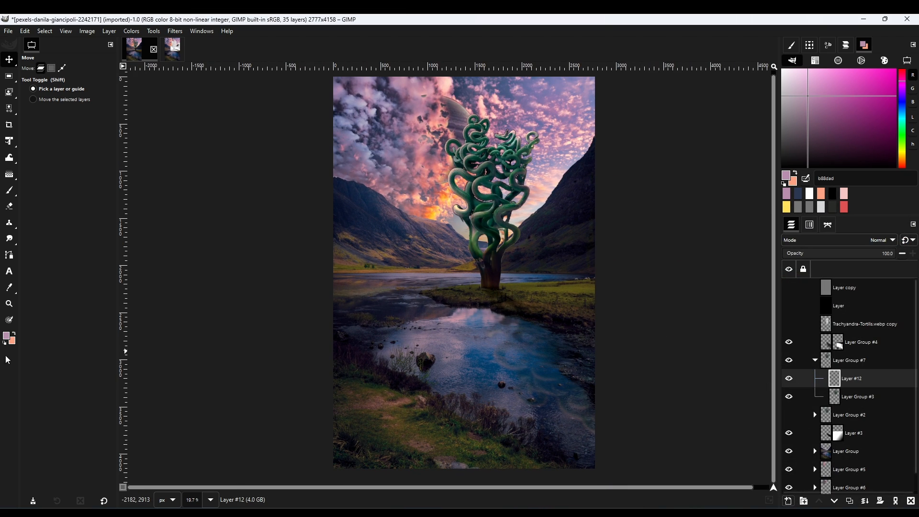
# - Sample the dark grey 303135 from the image and fill the new layer with it
pyautogui.press('o')
pyautogui.click(530, 316)
pyautogui.hotkey('ctrl', ',')
pyautogui.press('m')
# - Set the grey layer's blend mode to Darken only and adjust its opacity to darken the tree
pyautogui.click(828, 241)
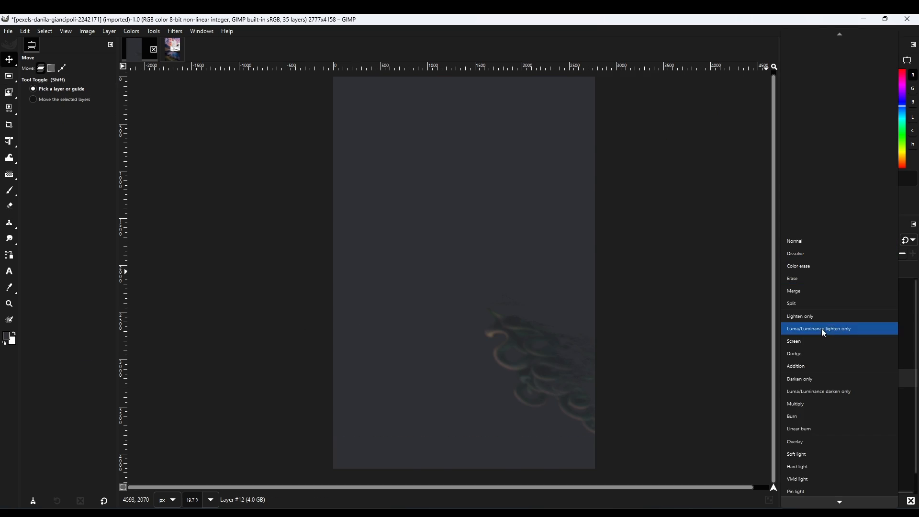
pyautogui.click(821, 328)
pyautogui.scroll(-4, 863, 239)
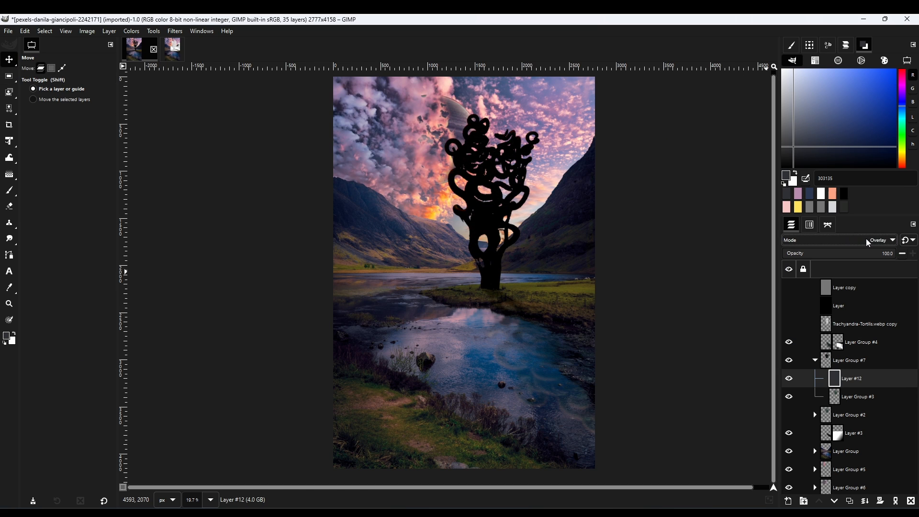
pyautogui.click(866, 239)
pyautogui.click(814, 178)
pyautogui.scroll(4, 478, 244)
pyautogui.scroll(3, 483, 244)
pyautogui.click(840, 252)
pyautogui.scroll(-4, 559, 246)
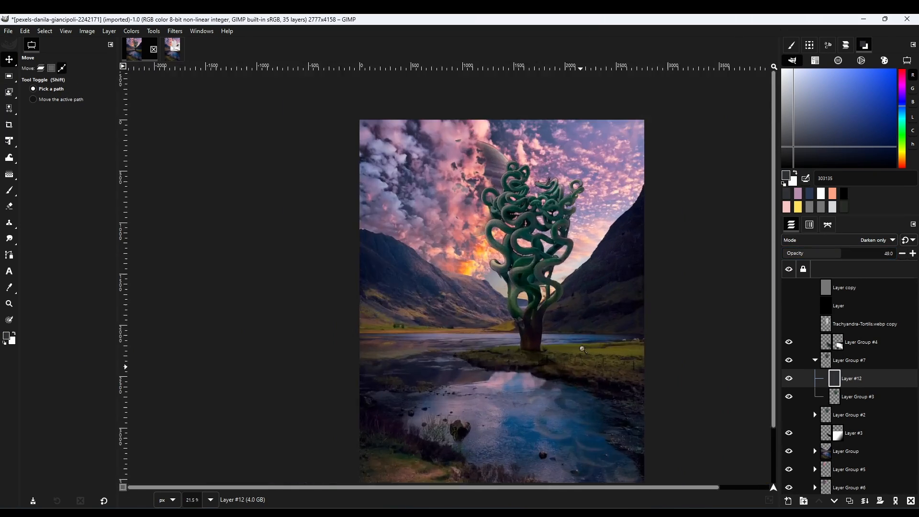
pyautogui.scroll(2, 540, 256)
pyautogui.moveTo(873, 253)
pyautogui.mouseDown()
pyautogui.moveTo(894, 253)
pyautogui.moveTo(874, 252)
pyautogui.mouseUp()
pyautogui.scroll(-4, 562, 316)
pyautogui.scroll(4, 564, 326)
# - Add another layer to the tree group, fill it with black 000000 and set its blend mode to Dodge
pyautogui.click(788, 501)
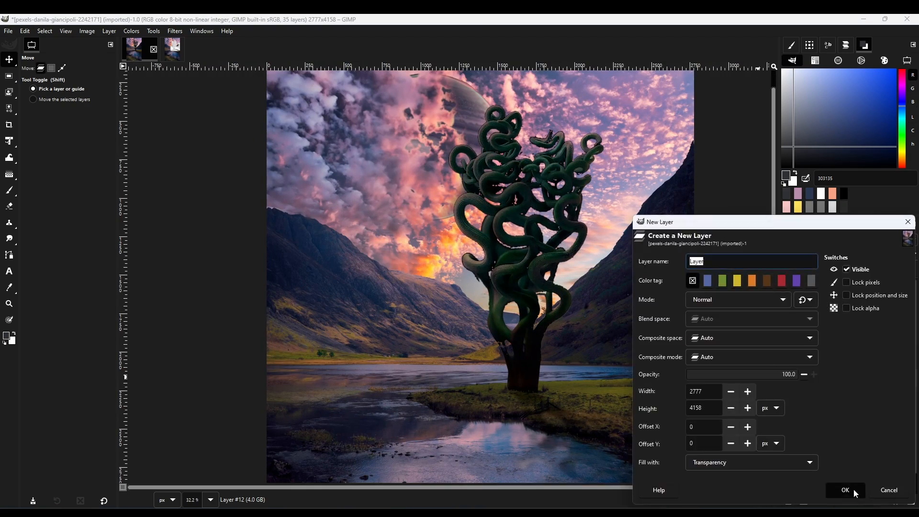
pyautogui.click(854, 489)
pyautogui.click(6, 335)
pyautogui.click(220, 385)
pyautogui.click(211, 427)
pyautogui.hotkey('ctrl', ',')
pyautogui.click(865, 240)
pyautogui.click(814, 352)
# - Sample the reddish sky tone ad7a71 and paint soft rim highlights along the tree's left curled branches on the Dodge layer
pyautogui.press('p')
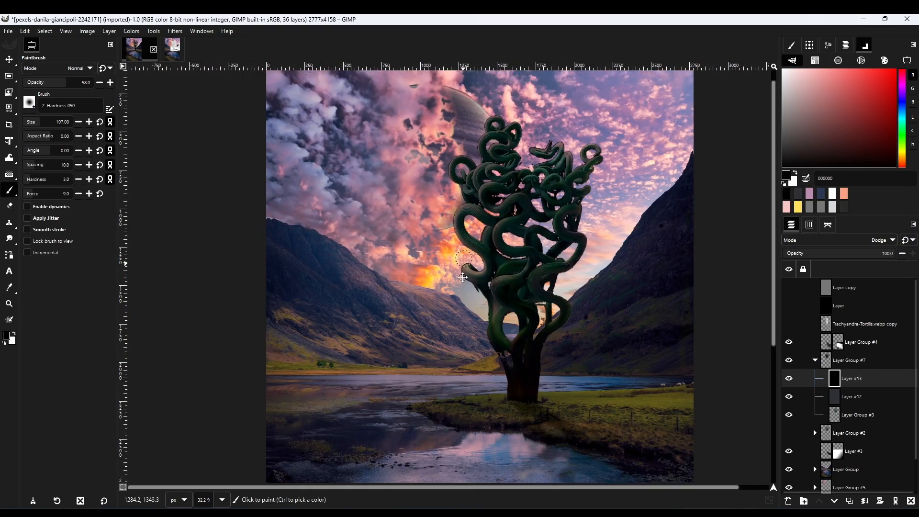
pyautogui.scroll(4, 472, 173)
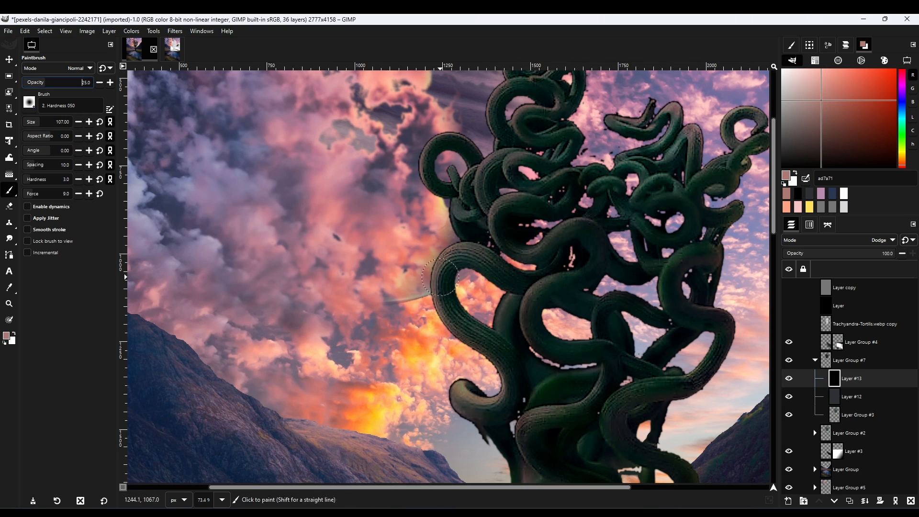
pyautogui.scroll(3, 440, 277)
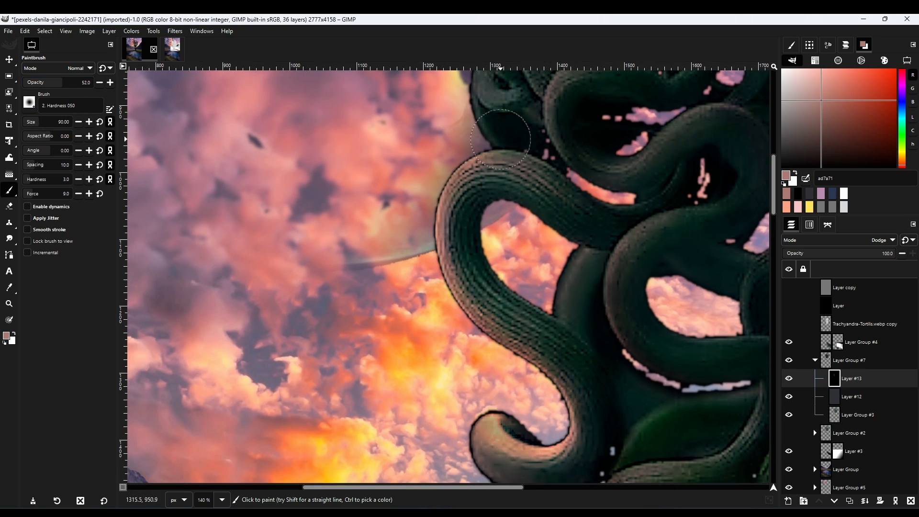
pyautogui.press(']')
pyautogui.press(']')
pyautogui.press(']')
pyautogui.press(']')
pyautogui.press(']')
pyautogui.press(']')
pyautogui.press(']')
pyautogui.press(']')
pyautogui.press(']')
pyautogui.press(']')
pyautogui.press(']')
pyautogui.press(']')
pyautogui.press(']')
pyautogui.press(']')
pyautogui.press(']')
pyautogui.press(']')
pyautogui.press(']')
pyautogui.press(']')
pyautogui.press(']')
pyautogui.press(']')
pyautogui.moveTo(417, 81); pyautogui.dragTo(354, 274)
# - Set the brush opacity to 100 and paint rim highlights along the tree's upper branches, using a brush size down to 40
pyautogui.moveTo(62, 82); pyautogui.dragTo(93, 82)
pyautogui.scroll(-5, 488, 192)
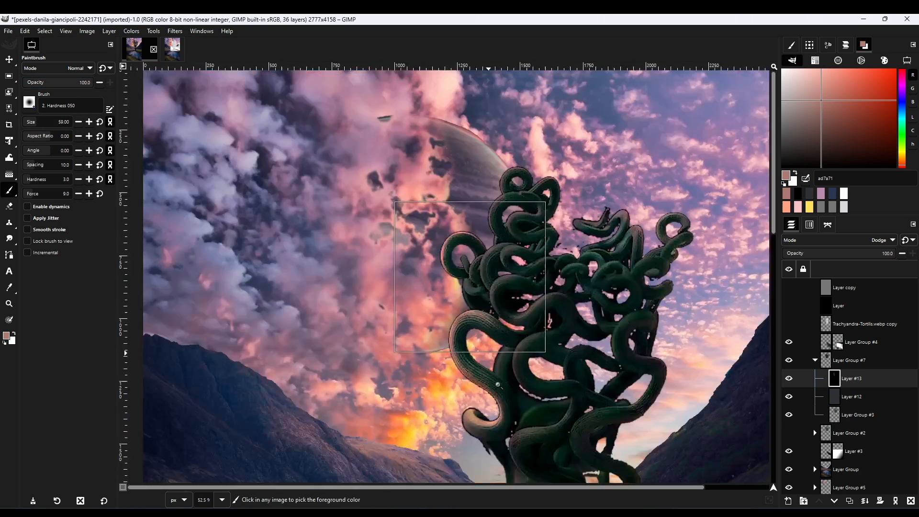
pyautogui.scroll(6, 497, 179)
pyautogui.moveTo(393, 383)
pyautogui.mouseDown()
pyautogui.moveTo(411, 277)
pyautogui.moveTo(395, 204)
pyautogui.mouseUp()
pyautogui.moveTo(437, 267)
pyautogui.mouseDown()
pyautogui.moveTo(404, 347)
pyautogui.moveTo(427, 282)
pyautogui.mouseUp()
pyautogui.moveTo(397, 359); pyautogui.dragTo(546, 335)
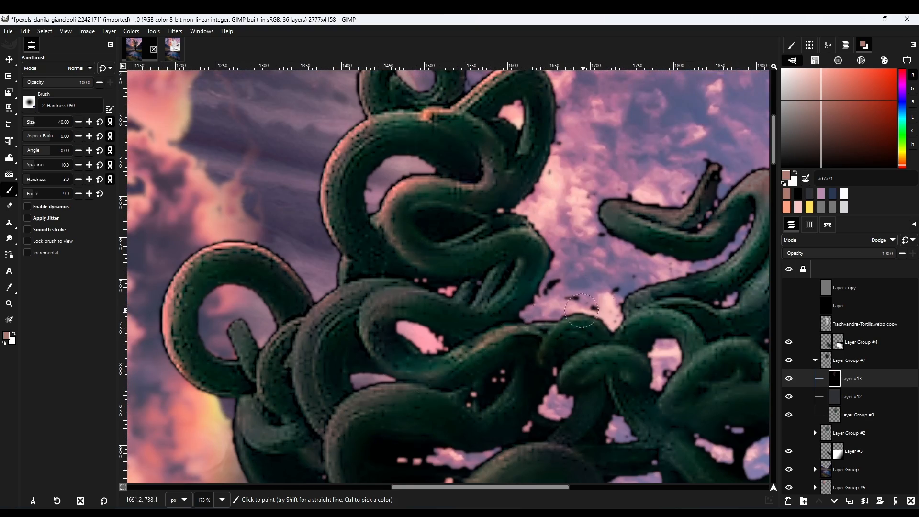
pyautogui.moveTo(598, 230); pyautogui.dragTo(422, 294)
pyautogui.scroll(4, 493, 309)
pyautogui.scroll(-7, 488, 312)
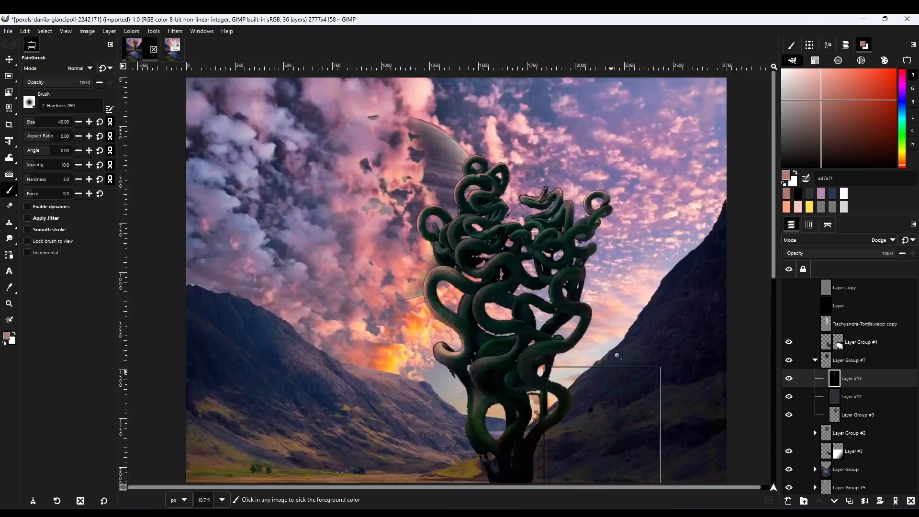
# - Paint highlights on the tree's lower and inner branches with a size 54 brush at opacities of 33 and 63
pyautogui.scroll(4, 456, 329)
pyautogui.scroll(-4, 448, 337)
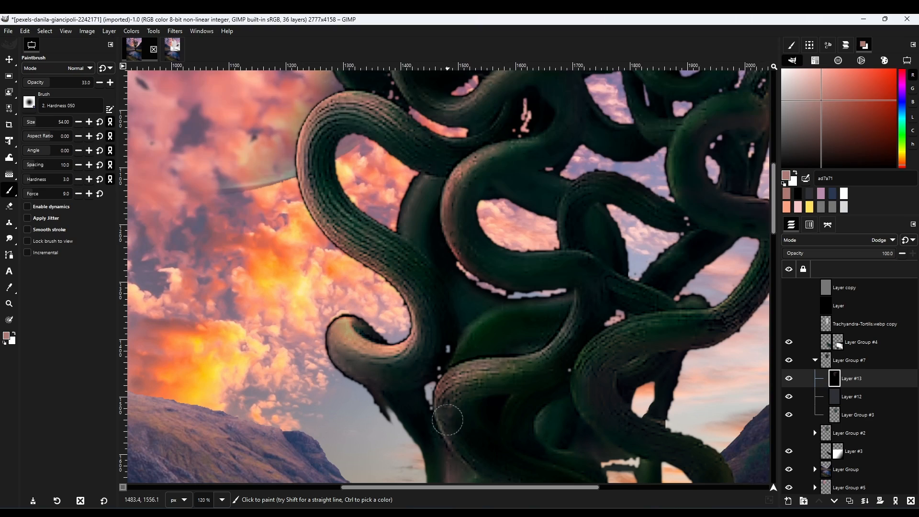
pyautogui.moveTo(660, 393); pyautogui.dragTo(330, 309)
pyautogui.moveTo(407, 186); pyautogui.dragTo(484, 378)
pyautogui.moveTo(478, 378)
pyautogui.mouseDown()
pyautogui.moveTo(383, 384)
pyautogui.moveTo(371, 436)
pyautogui.mouseUp()
pyautogui.click(68, 83)
pyautogui.moveTo(297, 335); pyautogui.dragTo(473, 335)
# - Disable averaged color sampling, pick a bright orange from the sky and paint it on the branch edges
pyautogui.click(9, 287)
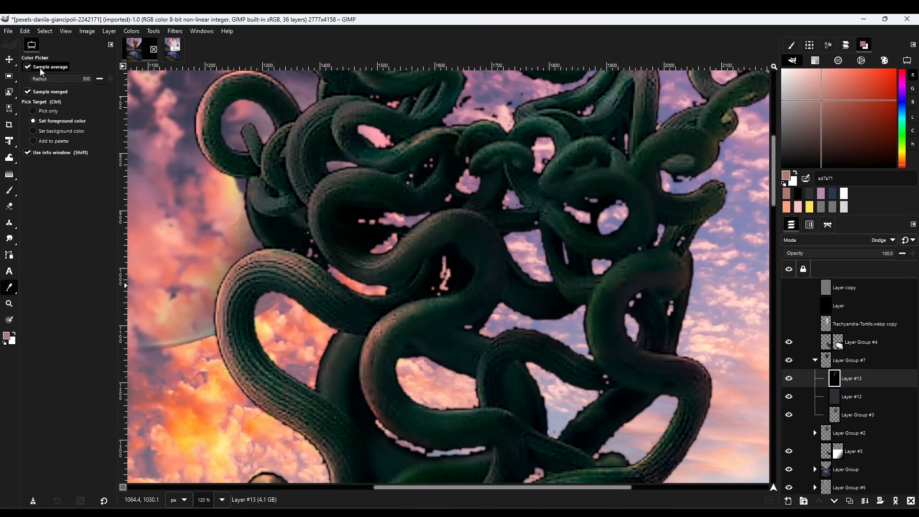
pyautogui.click(41, 69)
pyautogui.press('p')
pyautogui.keyDown('ctrl'); pyautogui.click(297, 335); pyautogui.keyUp('ctrl')
pyautogui.moveTo(545, 336); pyautogui.dragTo(498, 330)
pyautogui.scroll(-3, 550, 364)
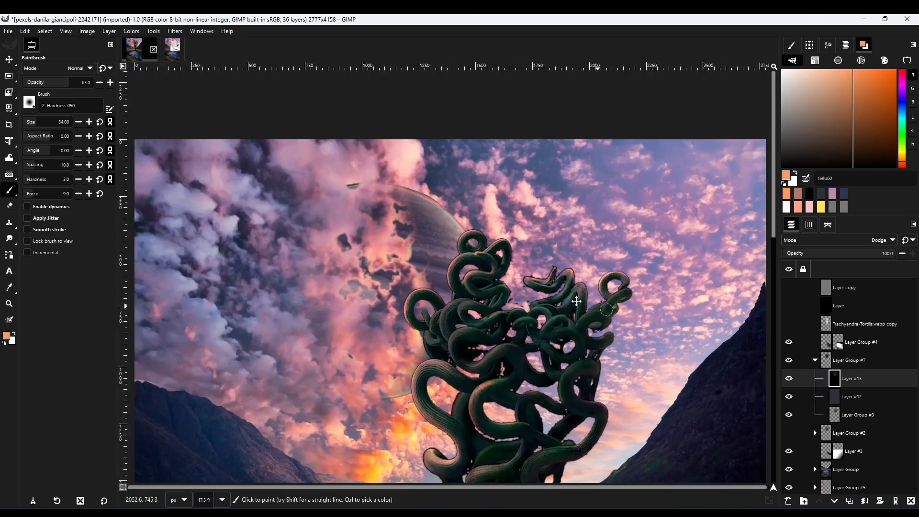
pyautogui.moveTo(595, 308); pyautogui.dragTo(472, 247)
# - Add a new layer, re-enable averaged sampling, pick the pink-purple sky color b990af and fill the layer with it
pyautogui.click(788, 500)
pyautogui.scroll(-1, 437, 330)
pyautogui.scroll(2, 421, 311)
pyautogui.click(9, 287)
pyautogui.click(41, 68)
pyautogui.click(609, 172)
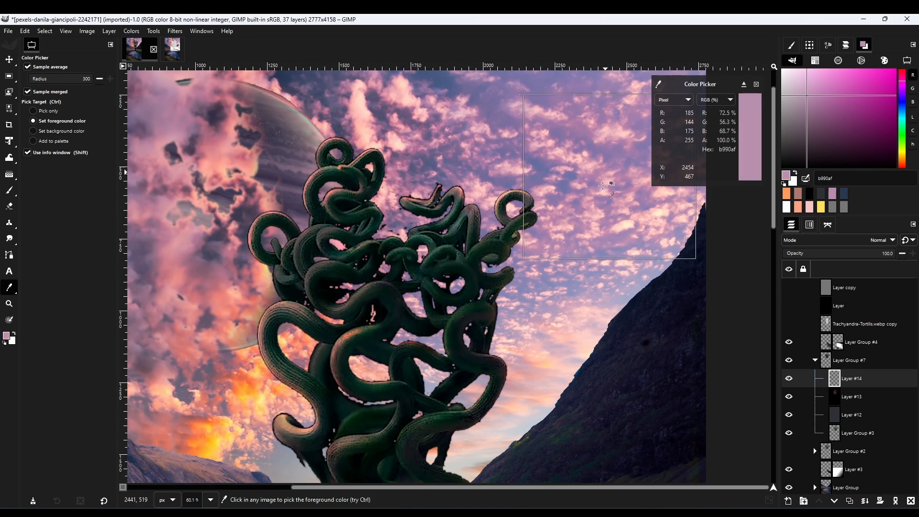
pyautogui.hotkey('ctrl', ',')
pyautogui.click(9, 59)
# - Try the Addition and Multiply blend modes on the pink fill layer with different opacities
pyautogui.scroll(-10, 880, 240)
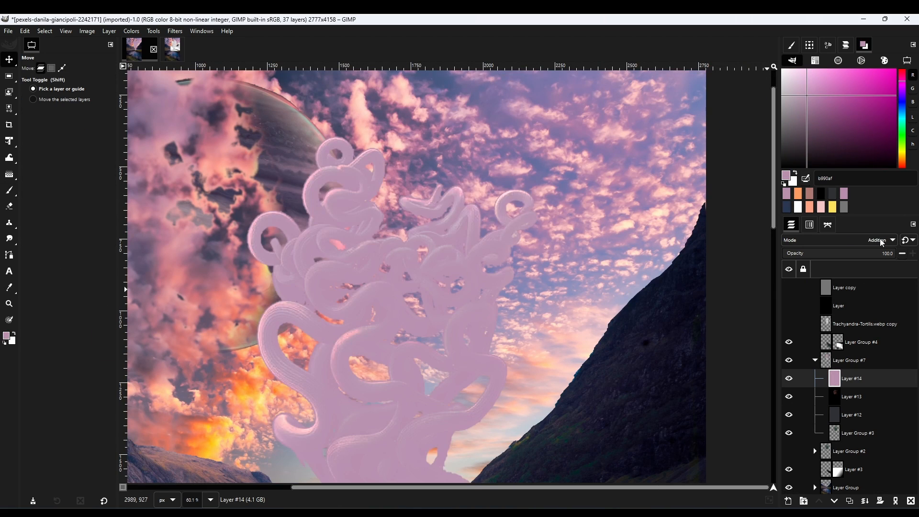
pyautogui.moveTo(840, 254); pyautogui.dragTo(883, 253)
pyautogui.scroll(-3, 855, 240)
pyautogui.scroll(-4, 534, 325)
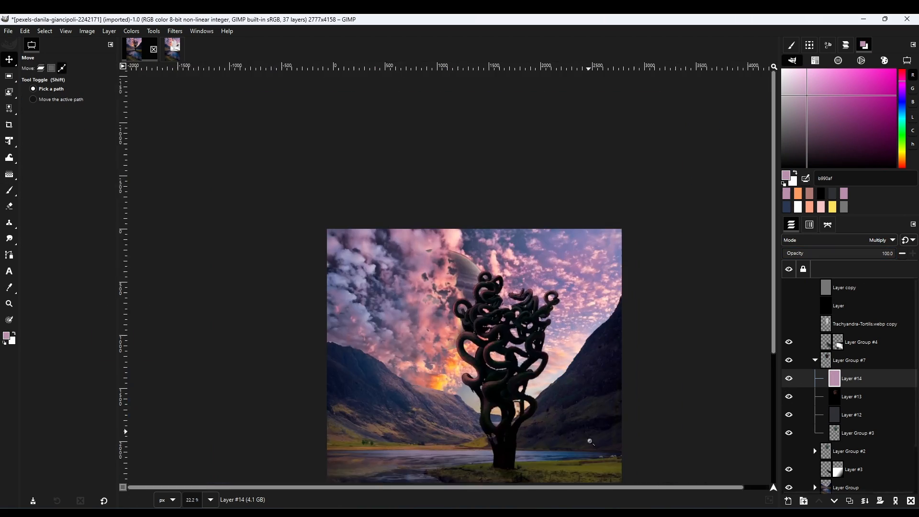
pyautogui.scroll(2, 543, 445)
pyautogui.click(817, 253)
pyautogui.click(789, 378)
# - Try further blend modes on the pink fill layer, including Burn and Soft light
pyautogui.click(883, 242)
pyautogui.click(882, 253)
pyautogui.click(881, 241)
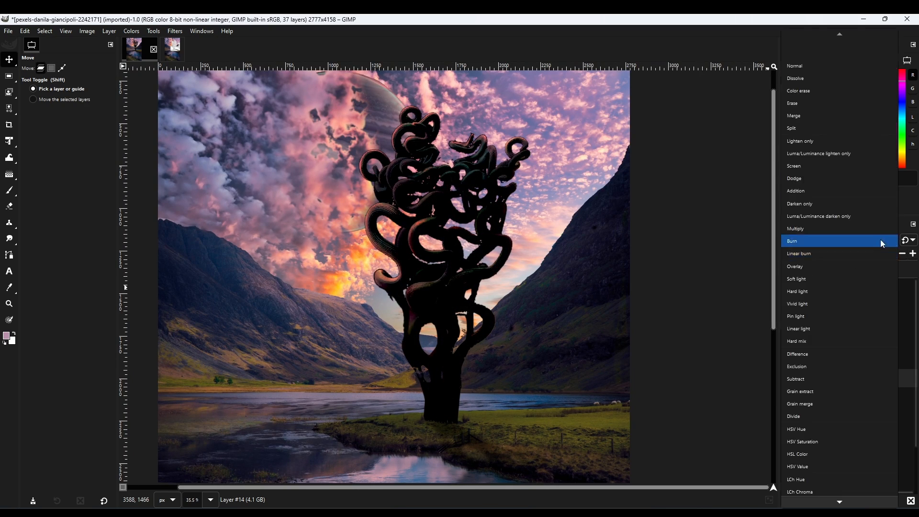
pyautogui.click(881, 252)
pyautogui.click(881, 241)
pyautogui.click(811, 193)
pyautogui.click(876, 242)
pyautogui.click(843, 315)
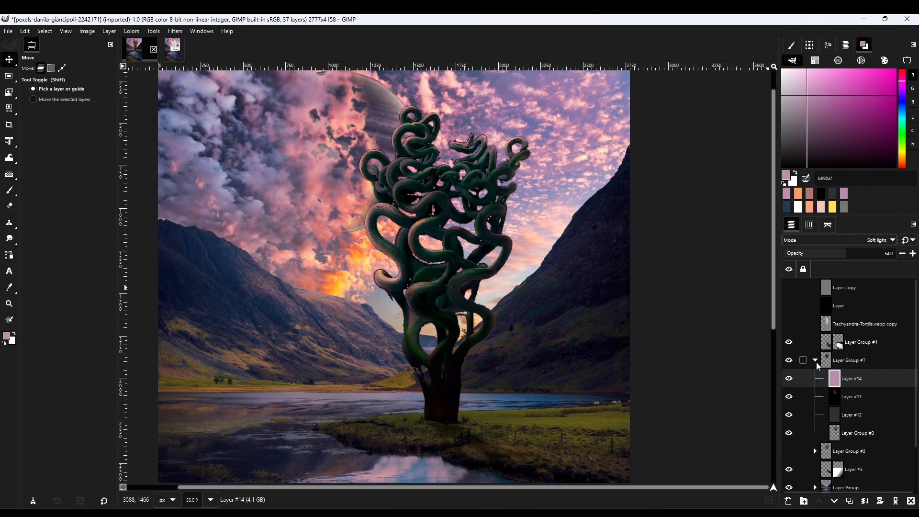
# - Set the pink fill layer to Hard light at 12 opacity and compare the tree with and without it
pyautogui.click(789, 379)
pyautogui.click(881, 241)
pyautogui.click(879, 252)
pyautogui.moveTo(873, 253); pyautogui.dragTo(796, 253)
pyautogui.scroll(-5, 555, 290)
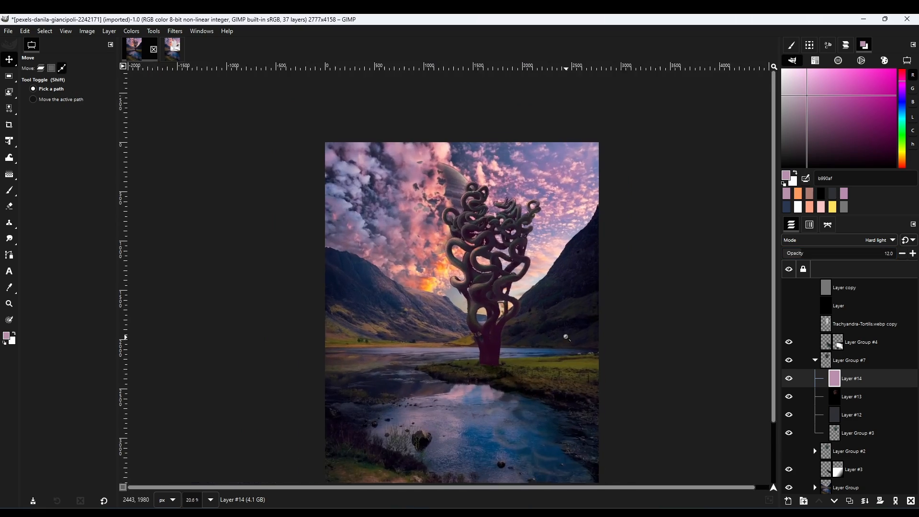
pyautogui.scroll(4, 557, 299)
pyautogui.click(789, 378)
pyautogui.click(789, 378)
pyautogui.scroll(-4, 555, 306)
pyautogui.scroll(4, 555, 308)
# - Add a white mask to the pink layer, paint black over the trunk area and reduce the layer opacity to 6
pyautogui.click(879, 501)
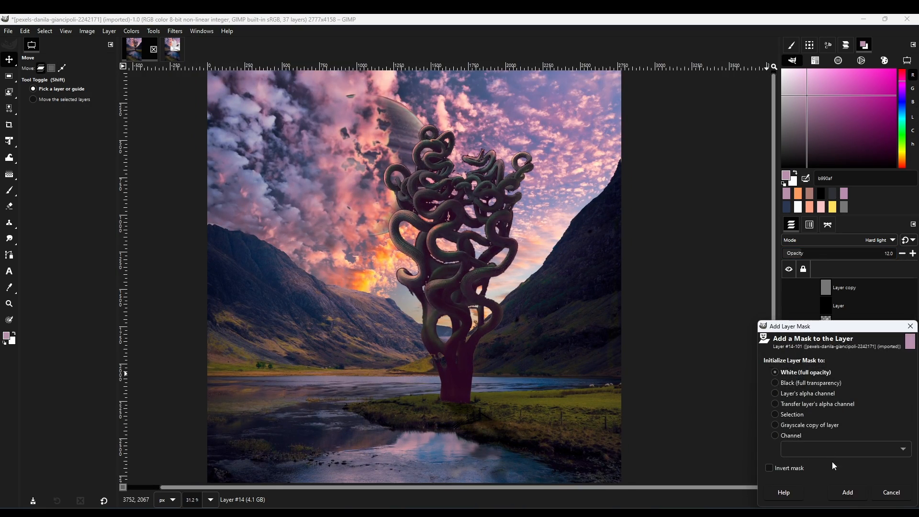
pyautogui.click(846, 492)
pyautogui.press('p')
pyautogui.press('x')
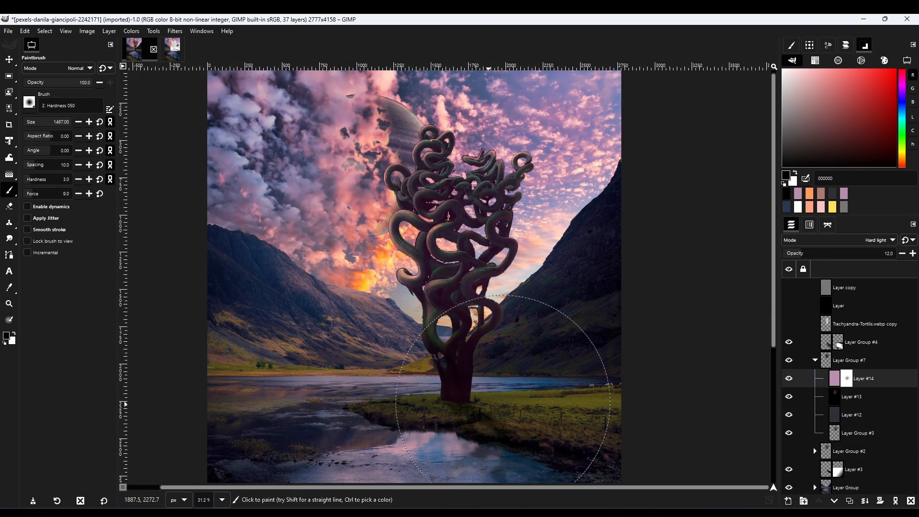
pyautogui.scroll(-1, 524, 321)
pyautogui.moveTo(795, 253); pyautogui.dragTo(789, 252)
pyautogui.scroll(-5, 555, 275)
pyautogui.scroll(3, 558, 275)
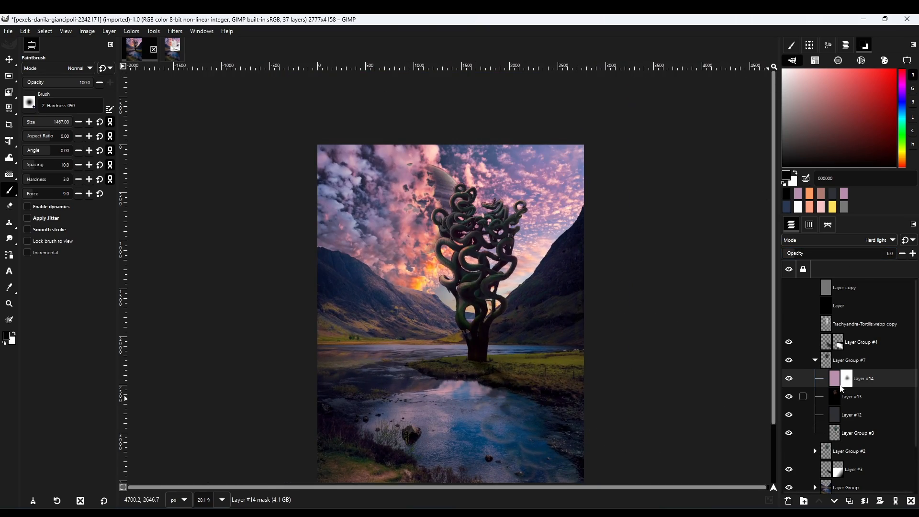
# - Add a second masked pink layer above it in Overlay mode and set its opacity to 47
pyautogui.scroll(1, 662, 262)
pyautogui.write('47')
pyautogui.press('Return')
pyautogui.scroll(-2, 570, 369)
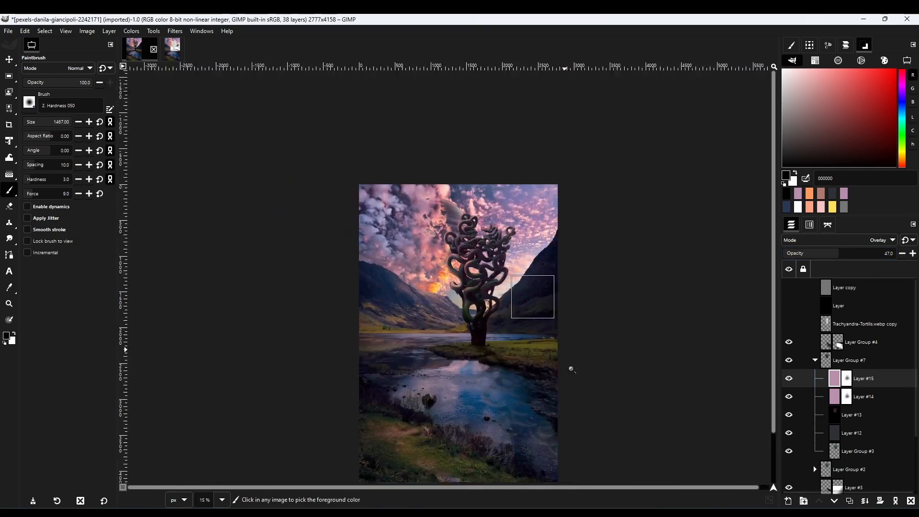
pyautogui.scroll(4, 570, 369)
# - Collapse the tree group, then paint dusky pink a97382 over the grass bank on a new Soft light layer above Layer #3
pyautogui.click(815, 360)
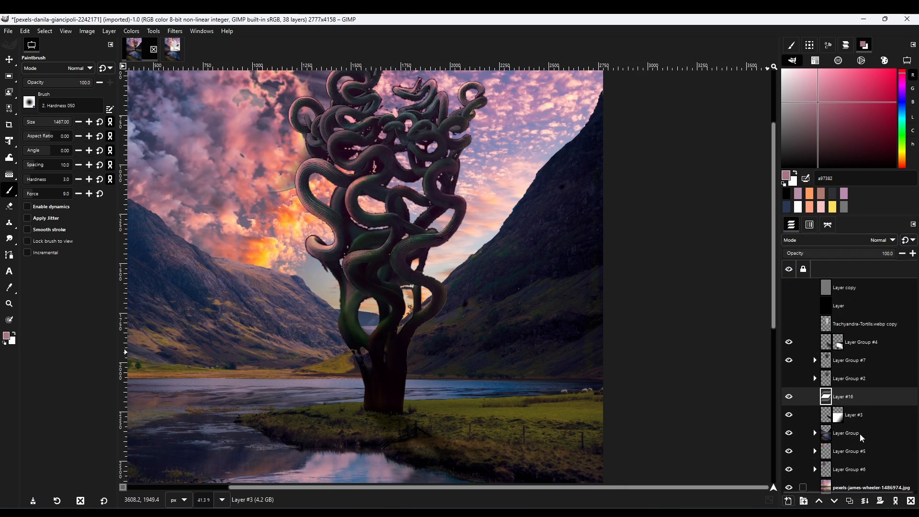
pyautogui.click(882, 239)
pyautogui.click(813, 378)
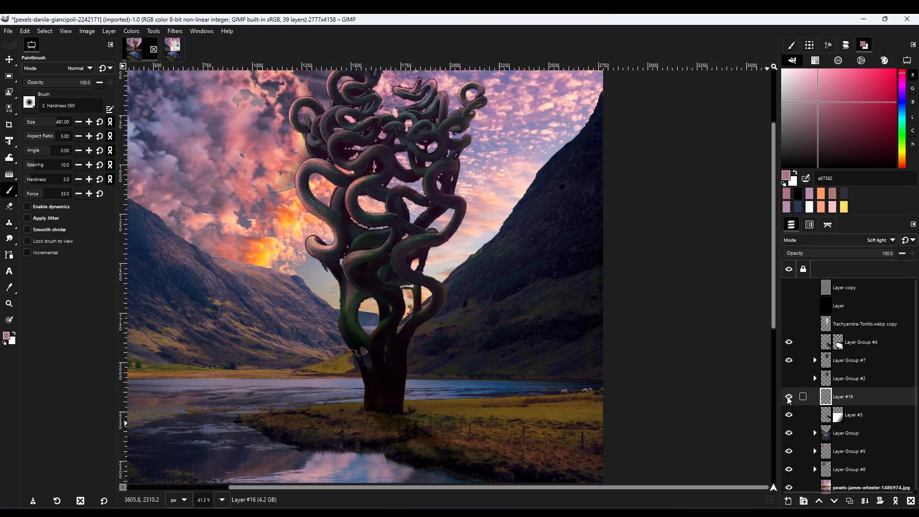
pyautogui.moveTo(328, 396); pyautogui.dragTo(520, 331)
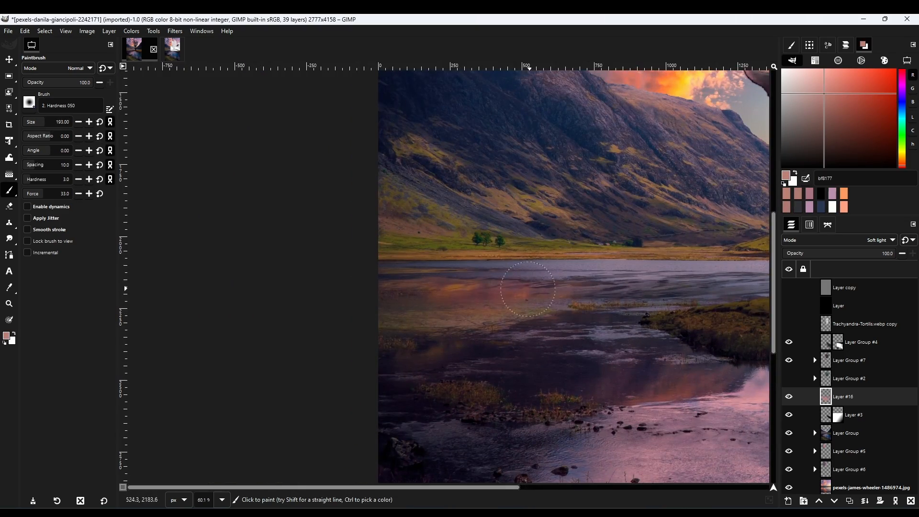
# - Sample the orange sunset glow fe9234 and paint warm light over the mountain slopes with a size 305 brush at about 33 opacity
pyautogui.scroll(5, 527, 289)
pyautogui.hscroll(4, 528, 288)
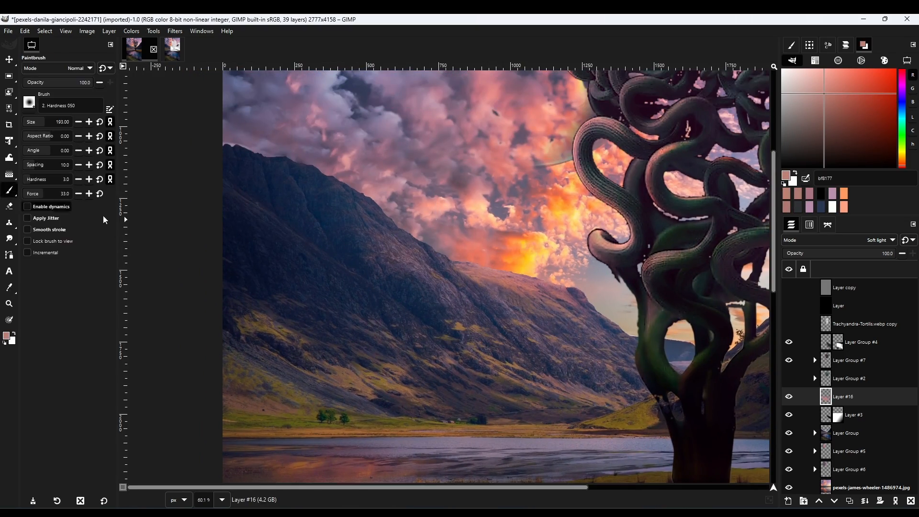
pyautogui.keyDown('ctrl'); pyautogui.click(584, 293); pyautogui.keyUp('ctrl')
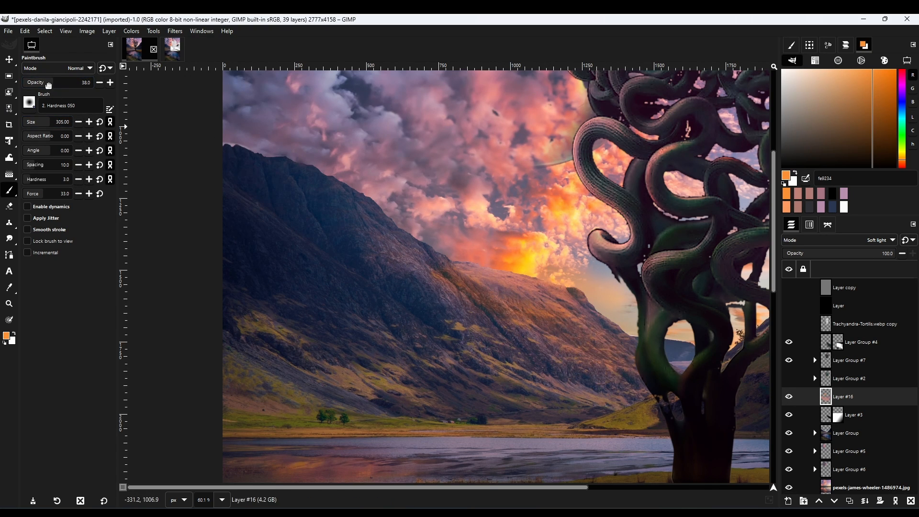
pyautogui.scroll(-4, 555, 215)
pyautogui.scroll(4, 626, 414)
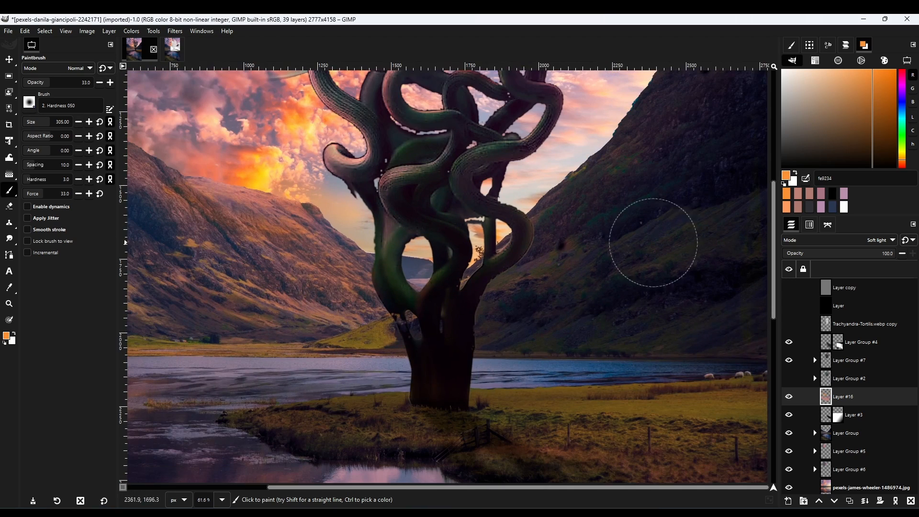
pyautogui.moveTo(555, 288); pyautogui.dragTo(348, 345)
pyautogui.scroll(-12, 493, 308)
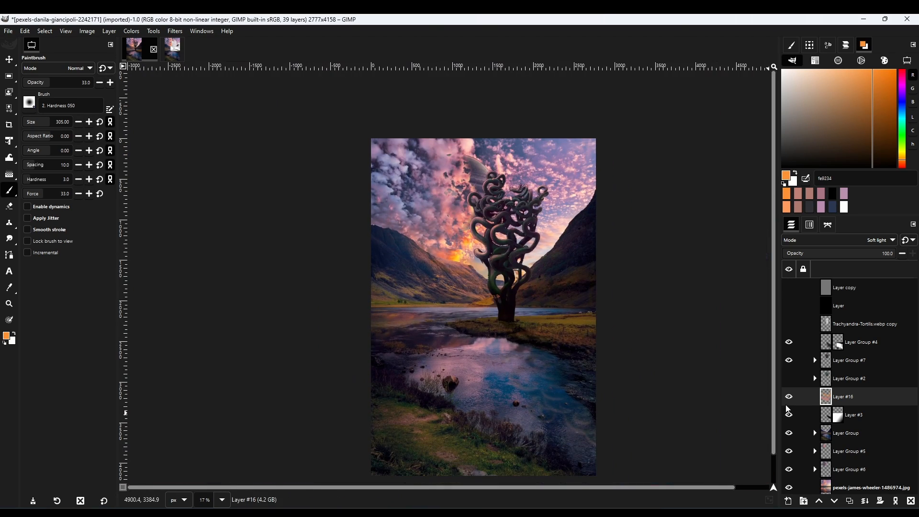
# - Paint the same orange light over the foreground grass and path on the Soft light layer
pyautogui.click(9, 59)
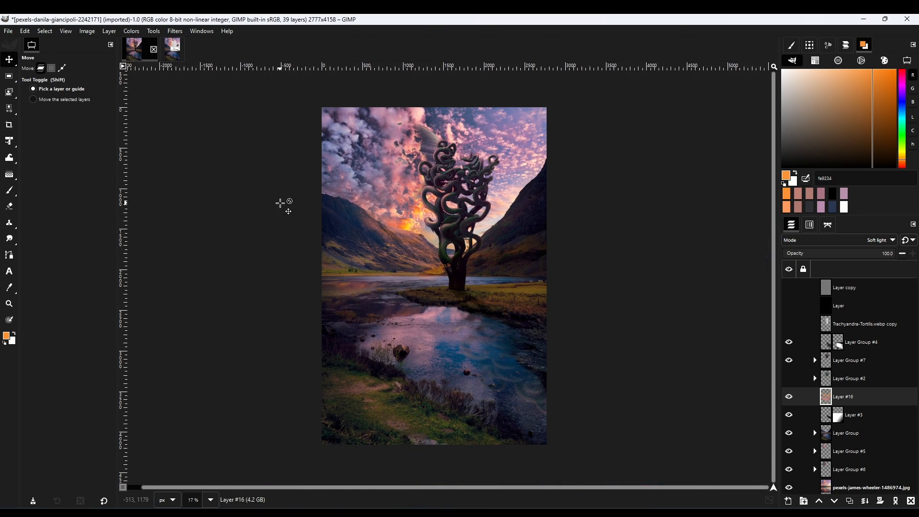
pyautogui.moveTo(465, 239)
pyautogui.mouseDown()
pyautogui.moveTo(506, 268)
pyautogui.moveTo(483, 144)
pyautogui.moveTo(540, 310)
pyautogui.moveTo(538, 376)
pyautogui.moveTo(570, 373)
pyautogui.mouseUp()
pyautogui.click(9, 190)
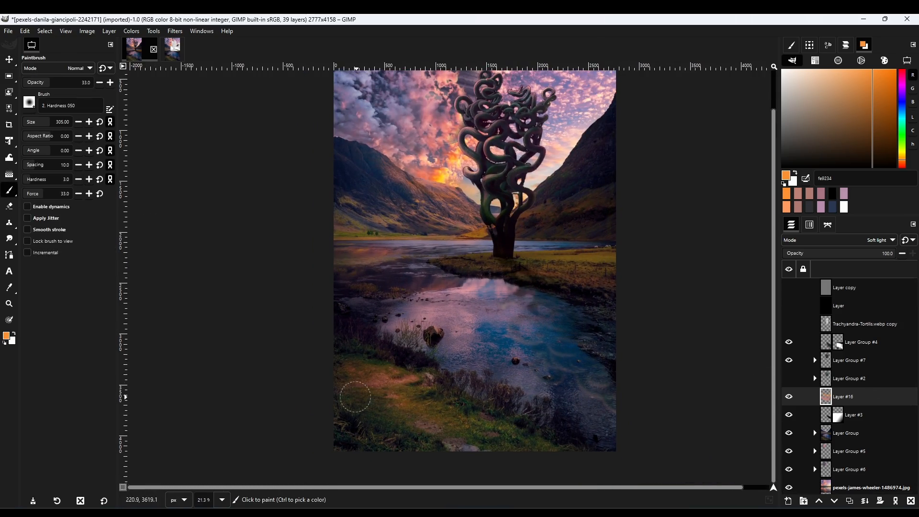
pyautogui.scroll(-2, 479, 370)
pyautogui.scroll(4, 500, 328)
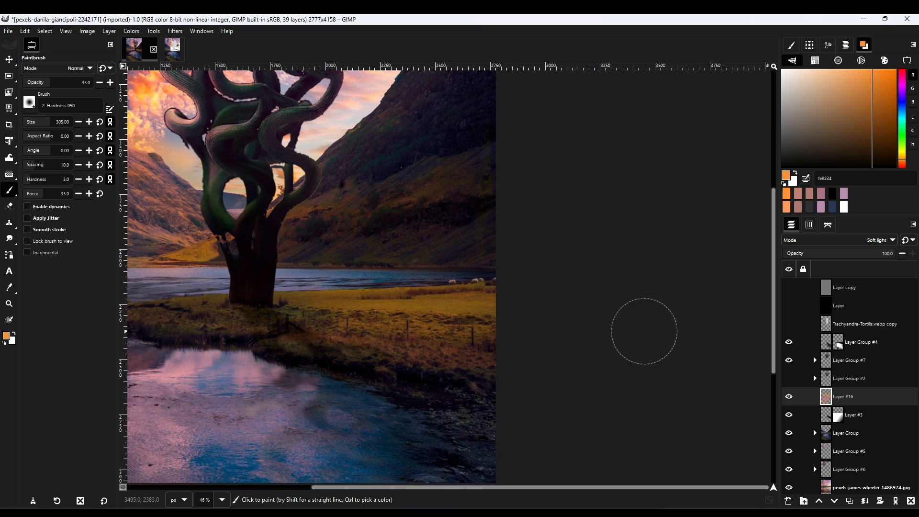
# - Compare the composite with Layer #16 hidden, and create a merged layer from visible above the Trachyandra-Tortilis.webp copy layer
pyautogui.scroll(-2, 644, 331)
pyautogui.scroll(5, 378, 350)
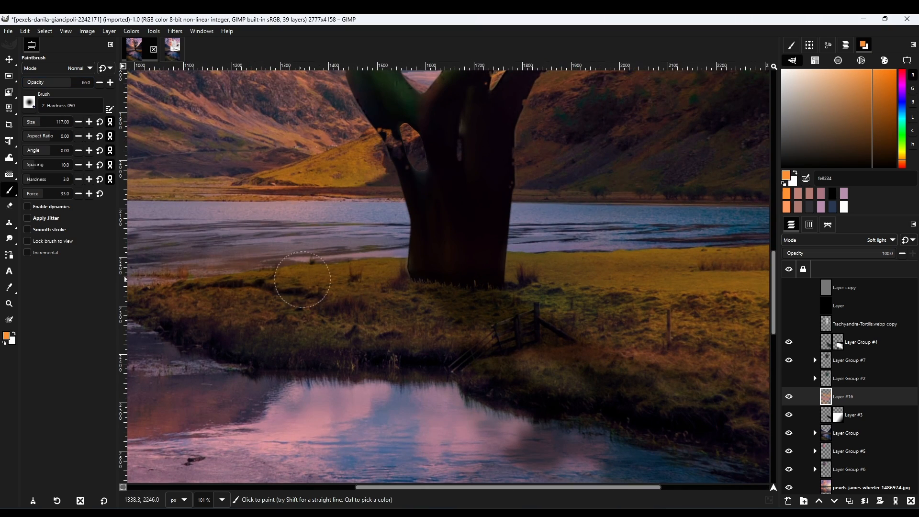
pyautogui.scroll(-6, 564, 375)
pyautogui.click(788, 396)
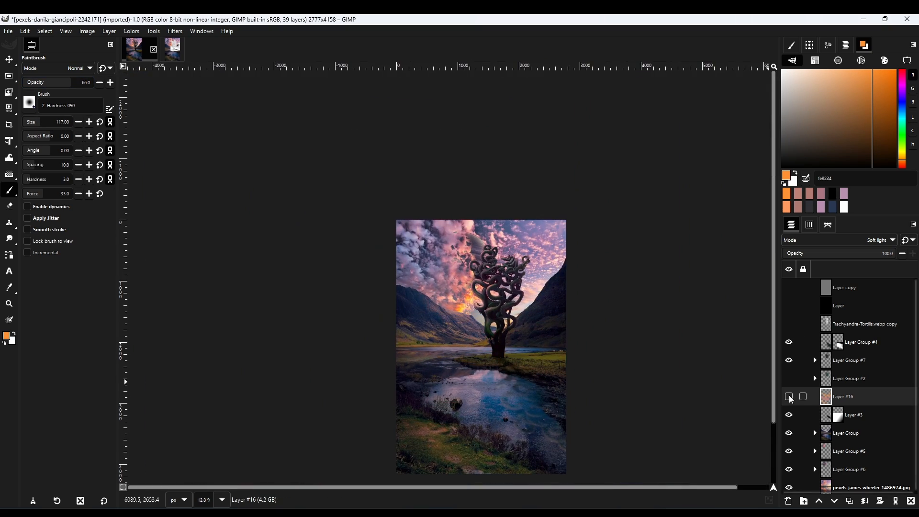
pyautogui.scroll(1, 548, 431)
pyautogui.click(865, 323)
pyautogui.hotkey('ctrl', 'alt', 'shift', 'e')
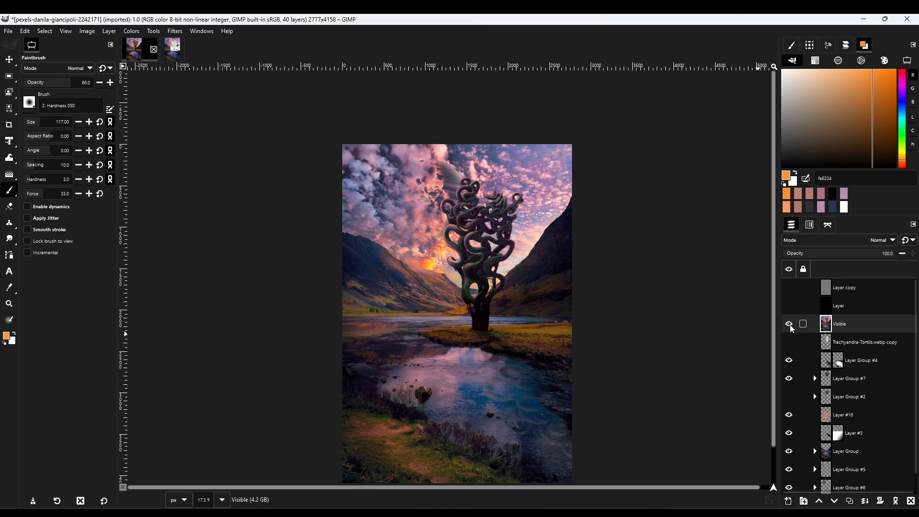
# - Duplicate the merged Visible layer and open the Channel Mixer on the copy
pyautogui.click(134, 32)
pyautogui.click(153, 44)
pyautogui.click(199, 358)
pyautogui.click(849, 501)
pyautogui.click(131, 31)
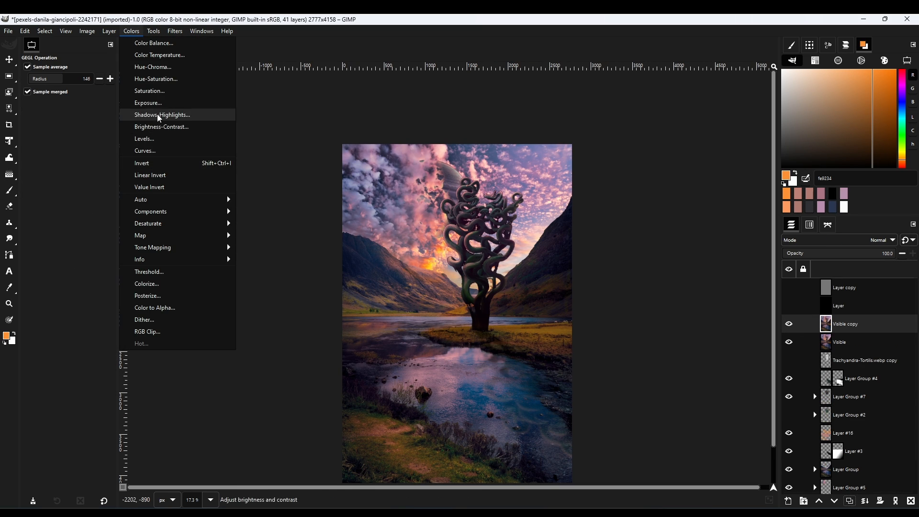
pyautogui.moveTo(163, 212)
pyautogui.click(261, 211)
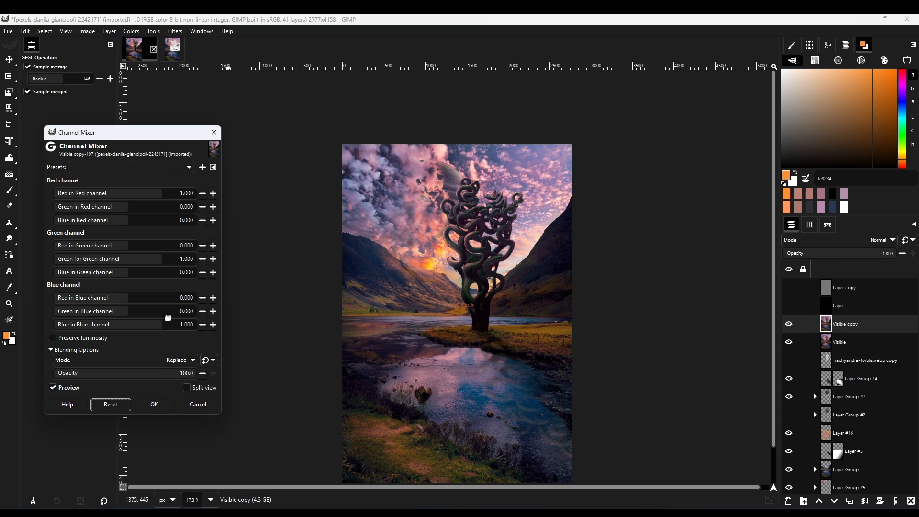
# - Try a custom channel mix with Red in Red 1.155, Blue in Red -0.130, Red in Green 0.134 and Blue in Blue 1.017
pyautogui.moveTo(140, 272)
pyautogui.mouseDown()
pyautogui.moveTo(152, 273)
pyautogui.moveTo(127, 273)
pyautogui.mouseUp()
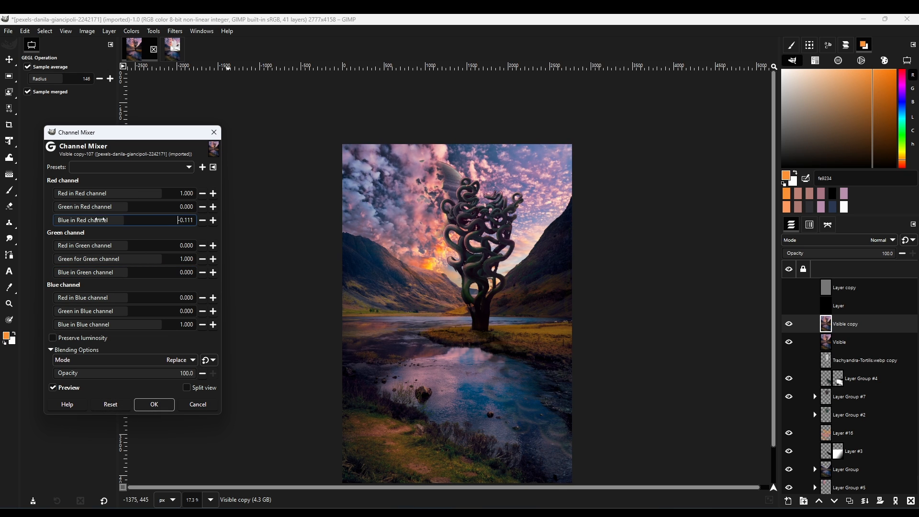
pyautogui.moveTo(100, 219); pyautogui.dragTo(96, 220)
pyautogui.moveTo(149, 196); pyautogui.dragTo(205, 198)
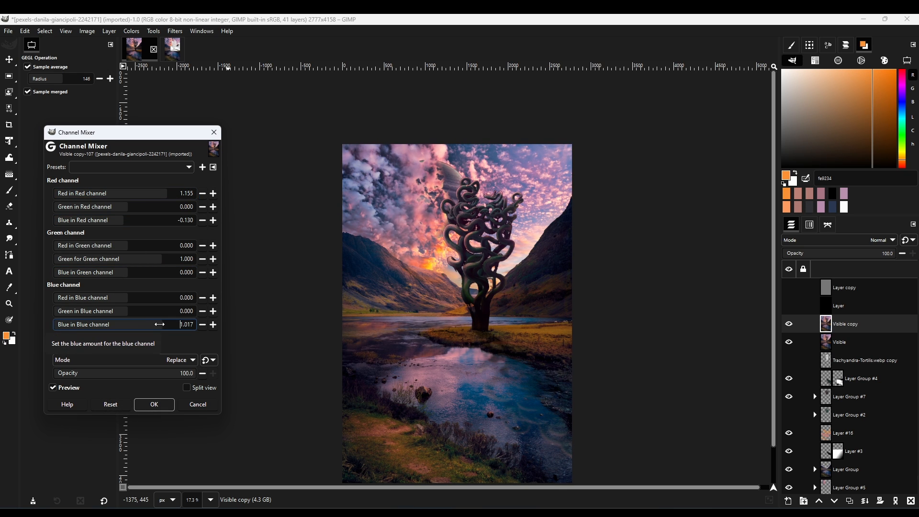
pyautogui.moveTo(152, 297); pyautogui.dragTo(35, 300)
pyautogui.moveTo(105, 249); pyautogui.dragTo(153, 251)
pyautogui.moveTo(128, 261); pyautogui.dragTo(178, 267)
pyautogui.moveTo(60, 271); pyautogui.dragTo(7, 262)
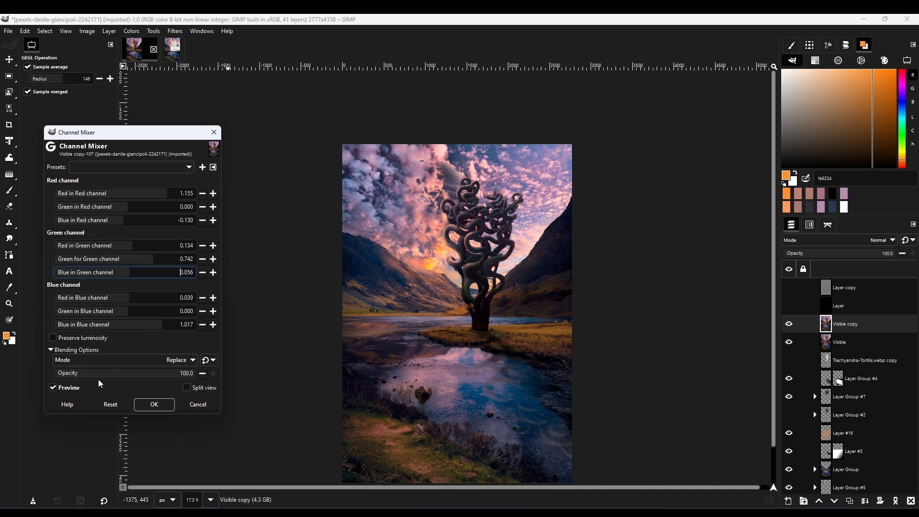
pyautogui.scroll(3, 471, 313)
pyautogui.moveTo(95, 262); pyautogui.dragTo(153, 264)
# - Try the last used Channel Mixer preset, then apply the Saved Settings preset to the Visible copy layer
pyautogui.click(131, 167)
pyautogui.click(127, 224)
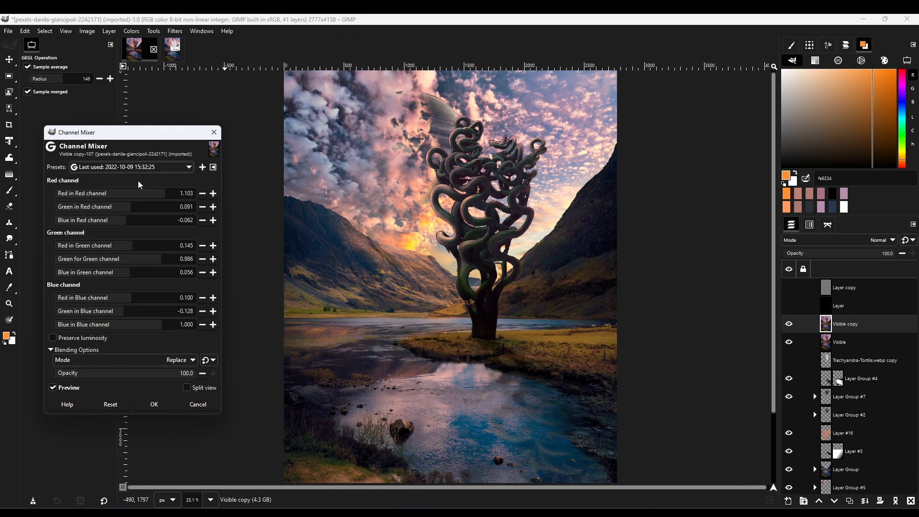
pyautogui.click(137, 167)
pyautogui.click(136, 238)
pyautogui.click(65, 388)
pyautogui.click(65, 387)
pyautogui.scroll(-5, 430, 277)
pyautogui.scroll(3, 434, 311)
pyautogui.click(154, 404)
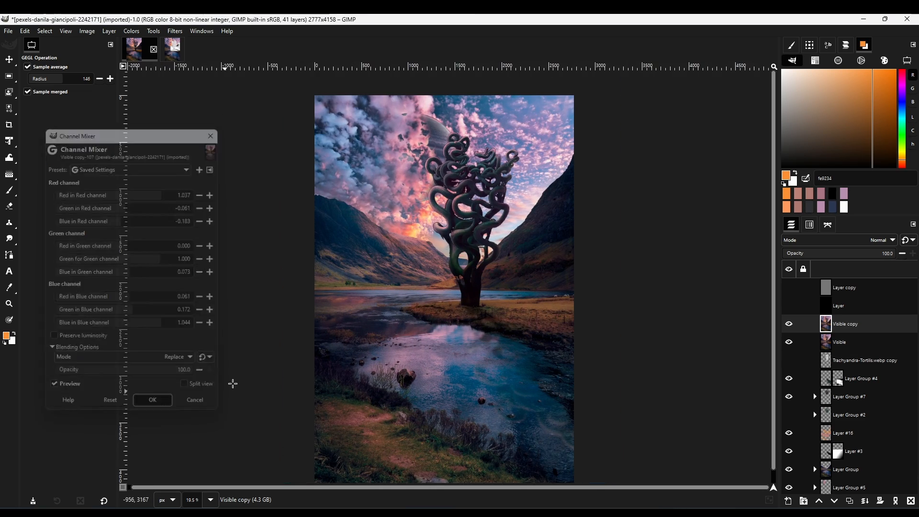
pyautogui.click(131, 31)
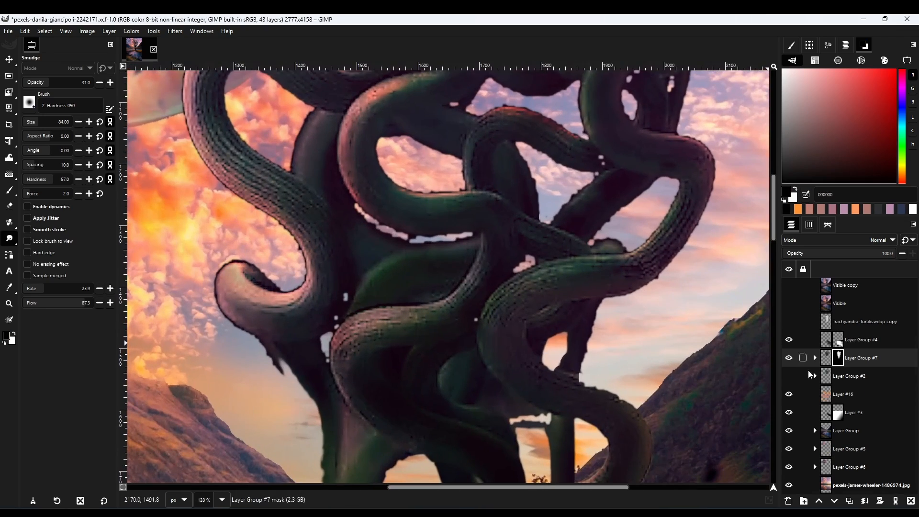
# - Select the tree from the alpha of Layer Group #7, shrink the selection, and invert it to cover the surroundings
pyautogui.keyDown('alt'); pyautogui.click(825, 358); pyautogui.keyUp('alt')
pyautogui.click(44, 31)
pyautogui.click(47, 150)
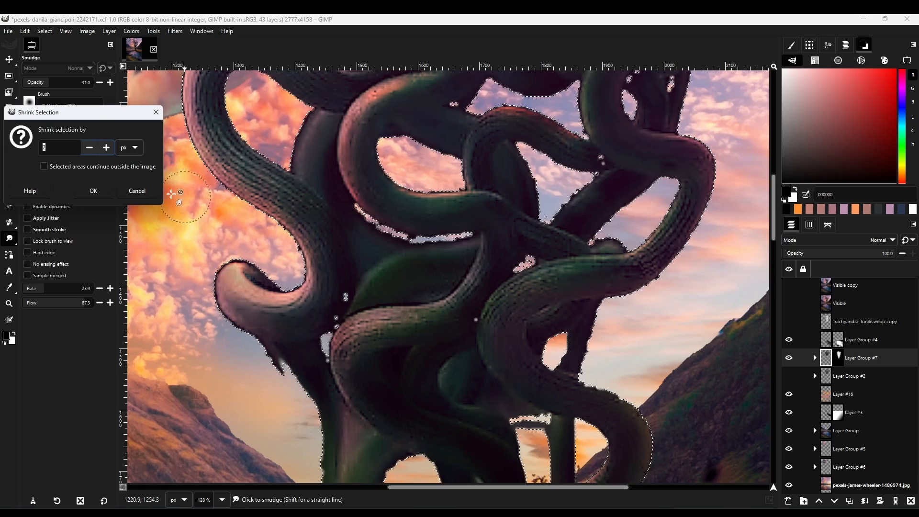
pyautogui.click(95, 192)
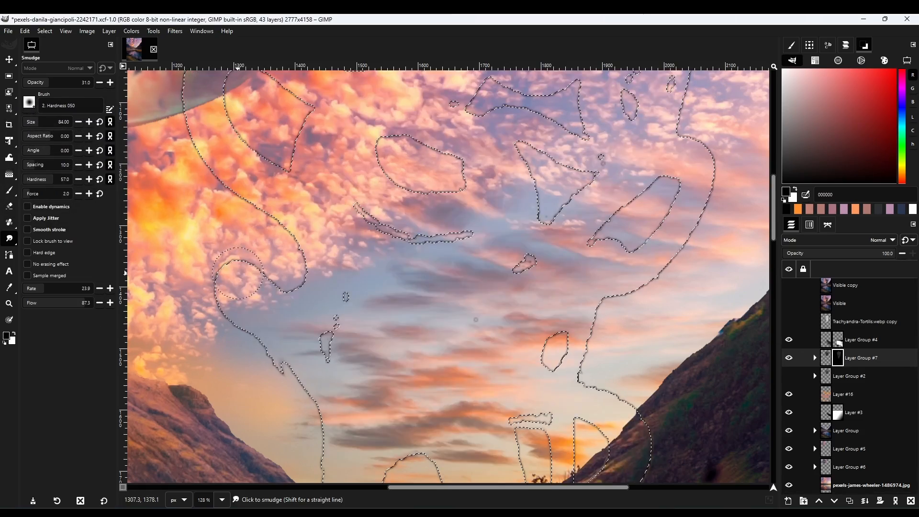
pyautogui.click(45, 31)
pyautogui.click(54, 67)
pyautogui.scroll(-5, 364, 213)
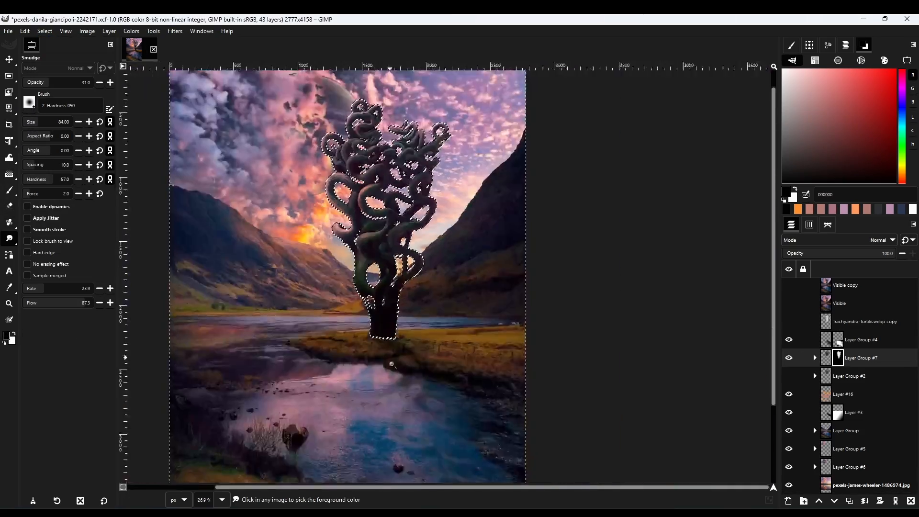
pyautogui.scroll(3, 364, 212)
pyautogui.scroll(2, 436, 269)
# - Shrink and regrow the inverted selection, fill it with black on the Layer Group #7 mask, and deselect
pyautogui.click(45, 30)
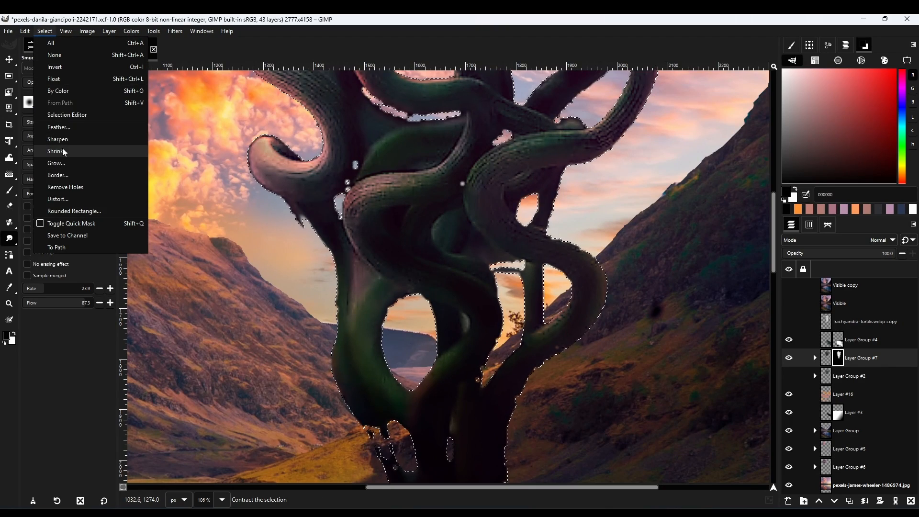
pyautogui.click(47, 151)
pyautogui.click(94, 191)
pyautogui.click(45, 31)
pyautogui.click(48, 162)
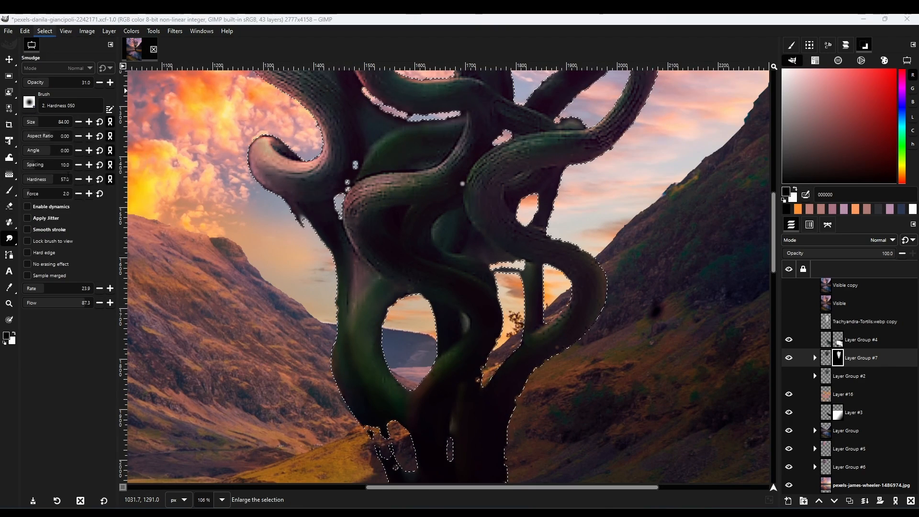
pyautogui.click(85, 199)
pyautogui.moveTo(7, 336); pyautogui.dragTo(240, 220)
pyautogui.click(44, 30)
pyautogui.click(48, 55)
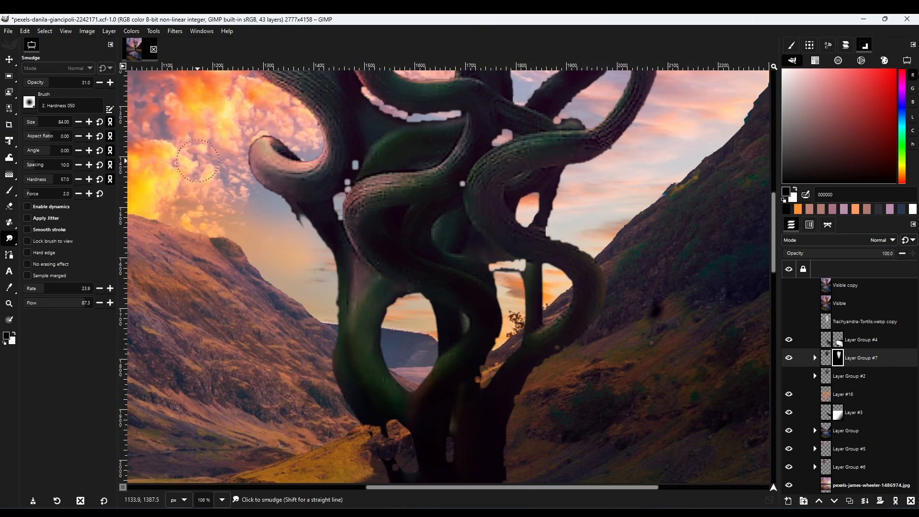
# - Paint black on the mask with a size 24, hardness 81 brush at opacity 100 to open the tree's central loop
pyautogui.scroll(-4, 360, 364)
pyautogui.scroll(10, 393, 324)
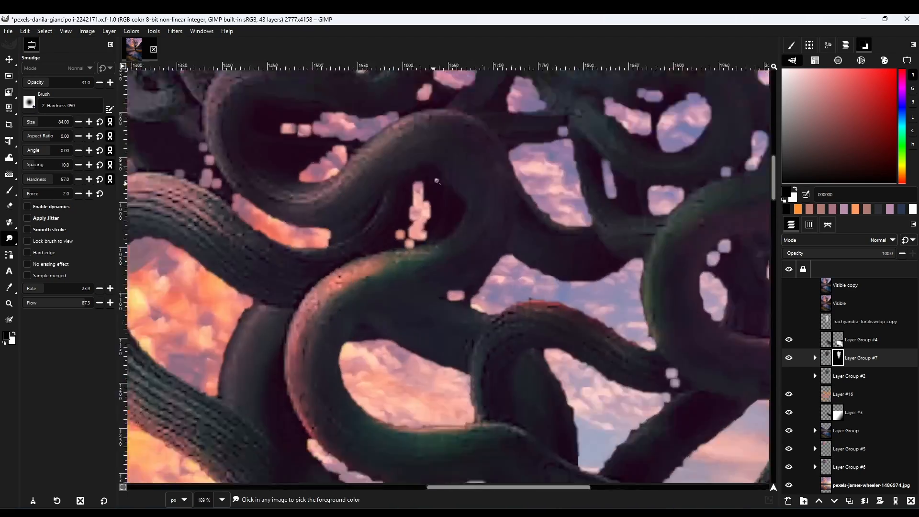
pyautogui.press('p')
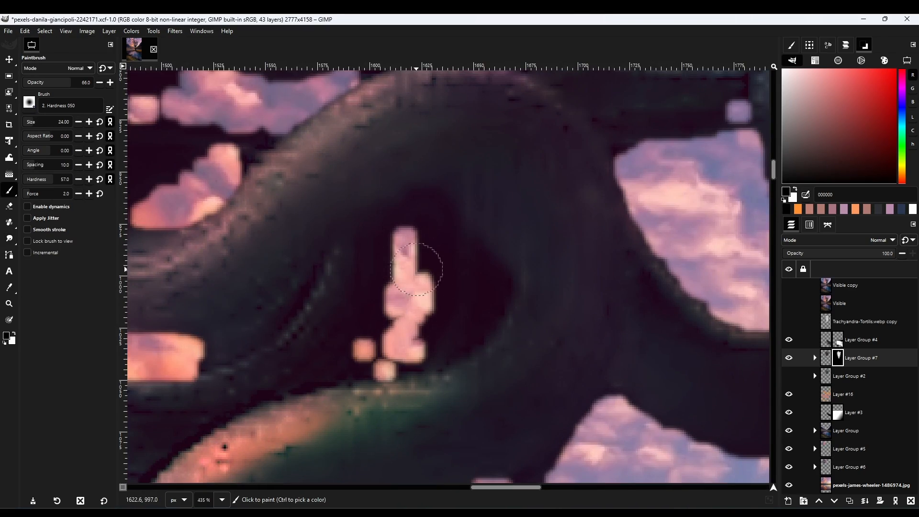
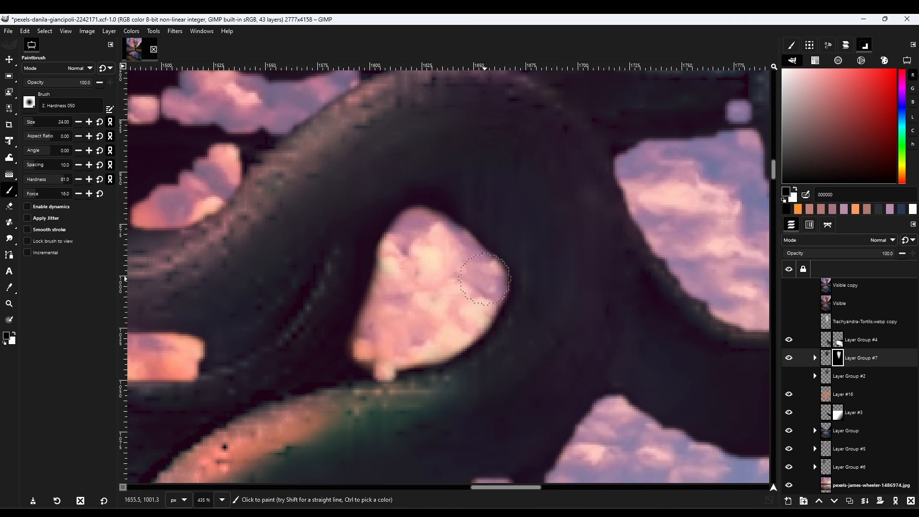
pyautogui.moveTo(374, 358); pyautogui.dragTo(397, 270)
pyautogui.scroll(2, 369, 180)
pyautogui.moveTo(287, 330)
pyautogui.mouseDown()
pyautogui.moveTo(372, 277)
pyautogui.moveTo(547, 287)
pyautogui.moveTo(438, 348)
pyautogui.mouseUp()
# - Clear the tall oval opening and the narrow gap beside it in the right-hand coil by painting black on the mask
pyautogui.scroll(-3, 438, 348)
pyautogui.scroll(4, 452, 299)
pyautogui.moveTo(416, 229); pyautogui.dragTo(433, 316)
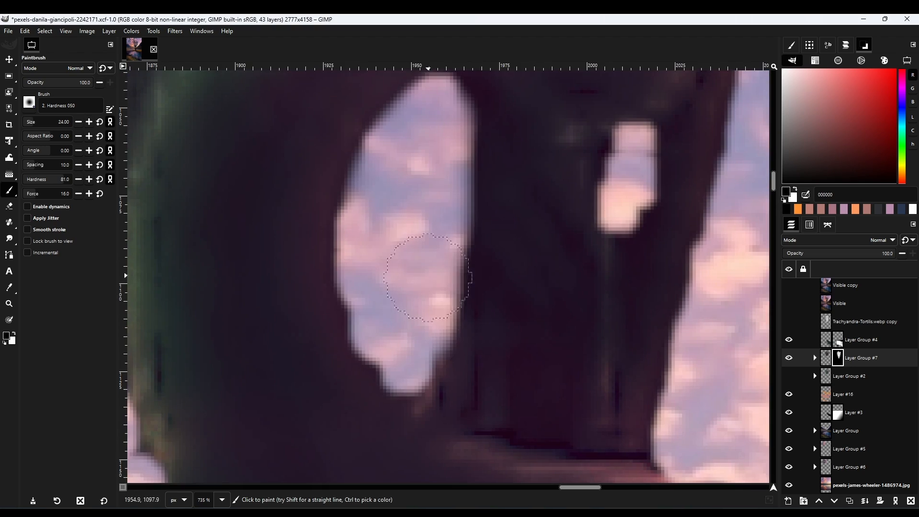
pyautogui.moveTo(349, 258); pyautogui.dragTo(383, 369)
pyautogui.moveTo(537, 364)
pyautogui.mouseDown()
pyautogui.moveTo(522, 250)
pyautogui.moveTo(538, 354)
pyautogui.moveTo(531, 172)
pyautogui.mouseUp()
pyautogui.scroll(-2, 538, 287)
pyautogui.scroll(2, 539, 287)
pyautogui.scroll(-6, 531, 239)
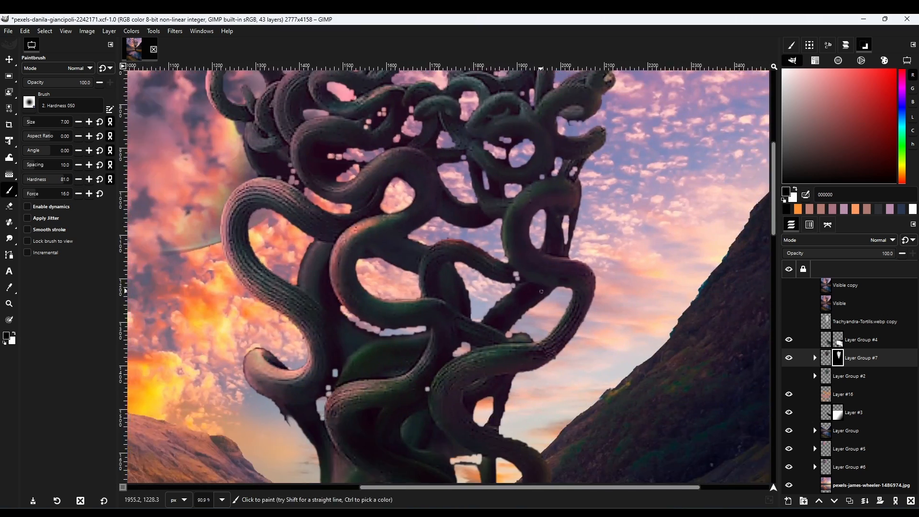
# - Clean the edges of the triangular sky opening between the middle branches on the mask with a size 7 brush
pyautogui.scroll(5, 383, 287)
pyautogui.moveTo(360, 114); pyautogui.dragTo(413, 235)
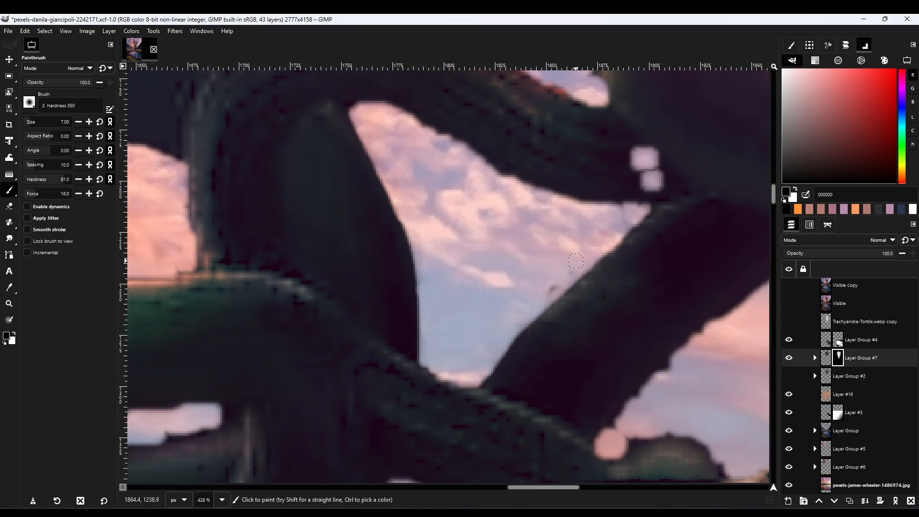
pyautogui.scroll(3, 576, 261)
pyautogui.scroll(-6, 543, 262)
# - Join the small holes beside the lower-left coil into one narrow slit by painting black on the mask
pyautogui.scroll(5, 492, 287)
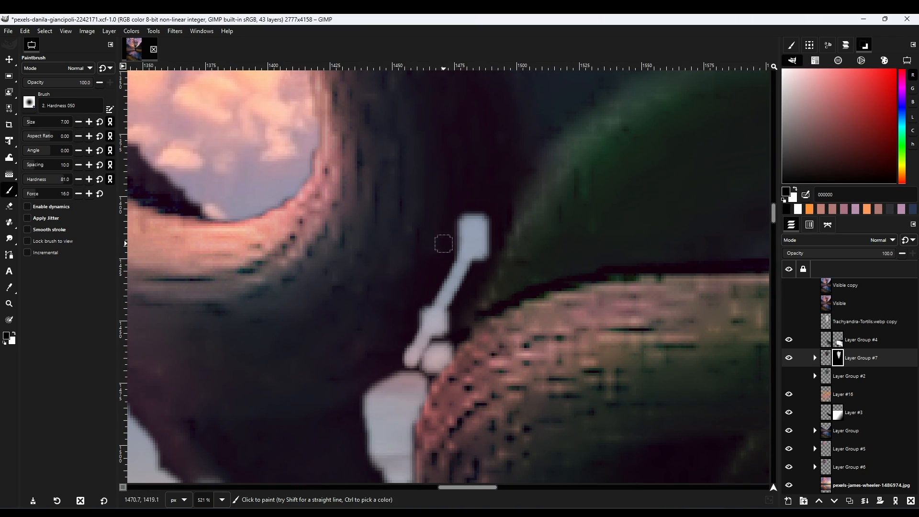
pyautogui.moveTo(461, 239); pyautogui.dragTo(439, 303)
pyautogui.scroll(-3, 449, 335)
pyautogui.scroll(2, 477, 344)
pyautogui.moveTo(426, 375); pyautogui.dragTo(444, 300)
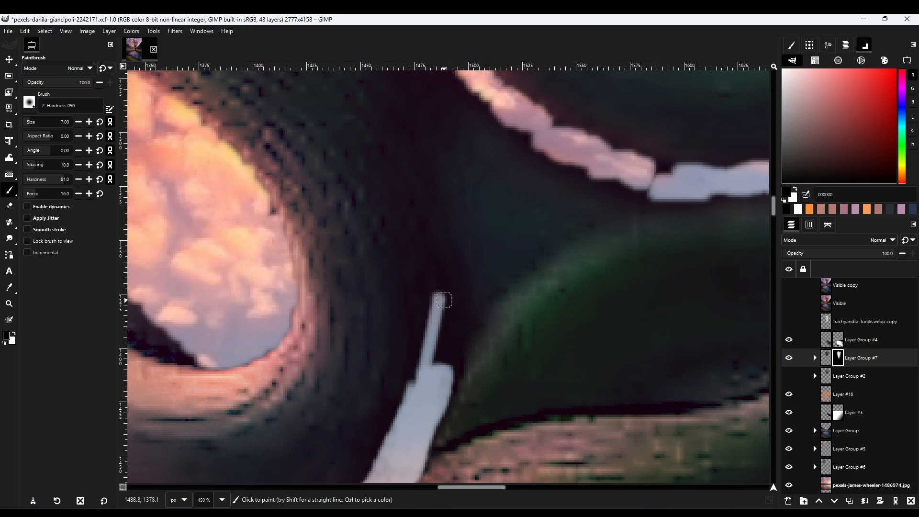
# - Smooth the outer left edge of the lower branch against the sky on the mask
pyautogui.scroll(-4, 454, 191)
pyautogui.scroll(4, 434, 216)
pyautogui.moveTo(370, 232); pyautogui.dragTo(430, 318)
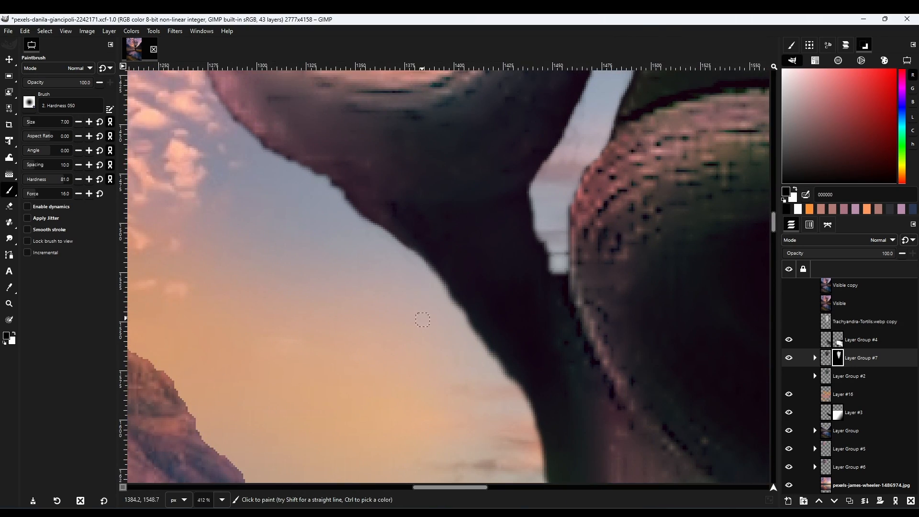
pyautogui.scroll(-5, 422, 319)
# - Widen and smooth the openings where the branches fork above the trunk by painting black on the mask
pyautogui.scroll(6, 469, 258)
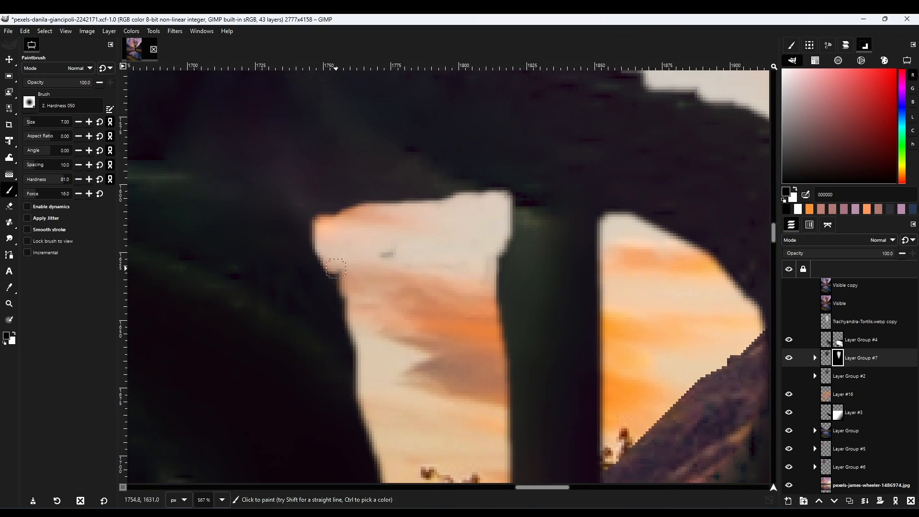
pyautogui.scroll(-5, 335, 269)
pyautogui.scroll(4, 398, 270)
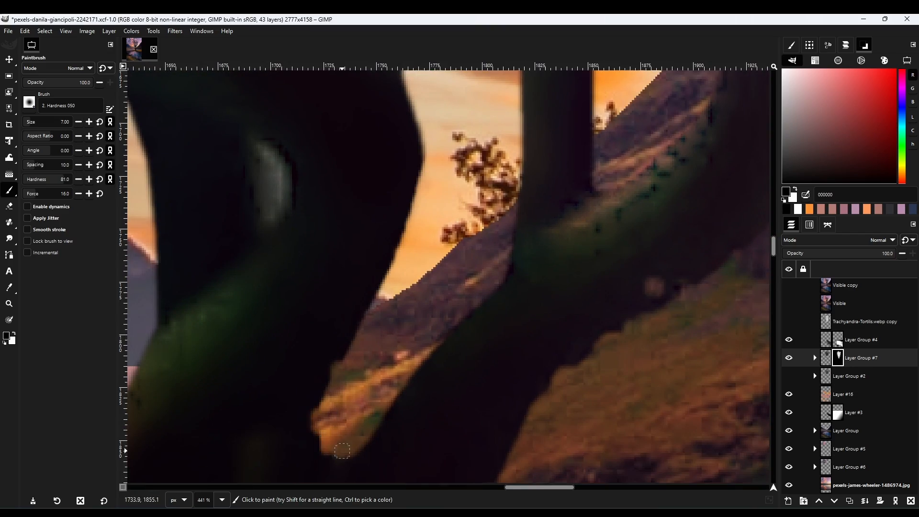
pyautogui.scroll(-5, 342, 451)
# - Mask out the filled gaps between the upper-left coils so the pink sky shows through
pyautogui.scroll(6, 430, 383)
pyautogui.moveTo(440, 376); pyautogui.dragTo(372, 401)
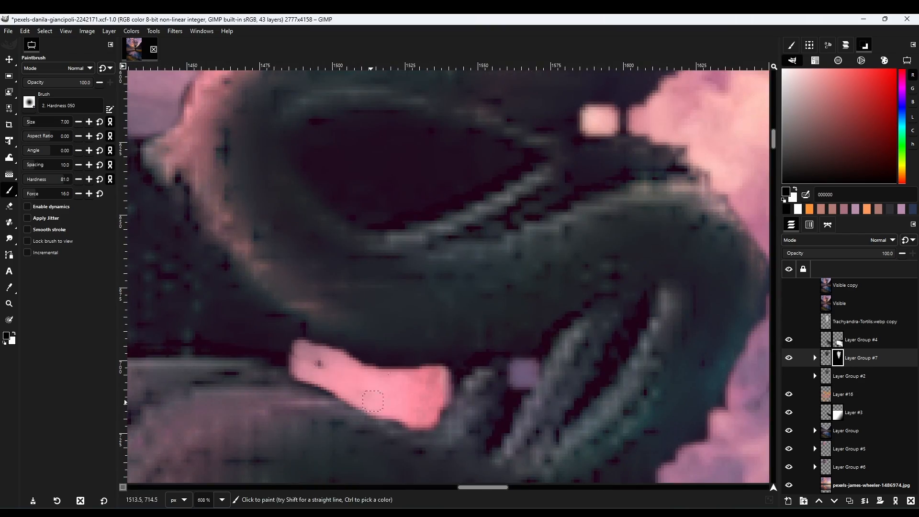
pyautogui.scroll(-6, 373, 400)
pyautogui.scroll(6, 376, 430)
pyautogui.moveTo(330, 280)
pyautogui.mouseDown()
pyautogui.moveTo(423, 339)
pyautogui.moveTo(404, 378)
pyautogui.mouseUp()
pyautogui.moveTo(266, 346); pyautogui.dragTo(378, 382)
pyautogui.scroll(-3, 376, 180)
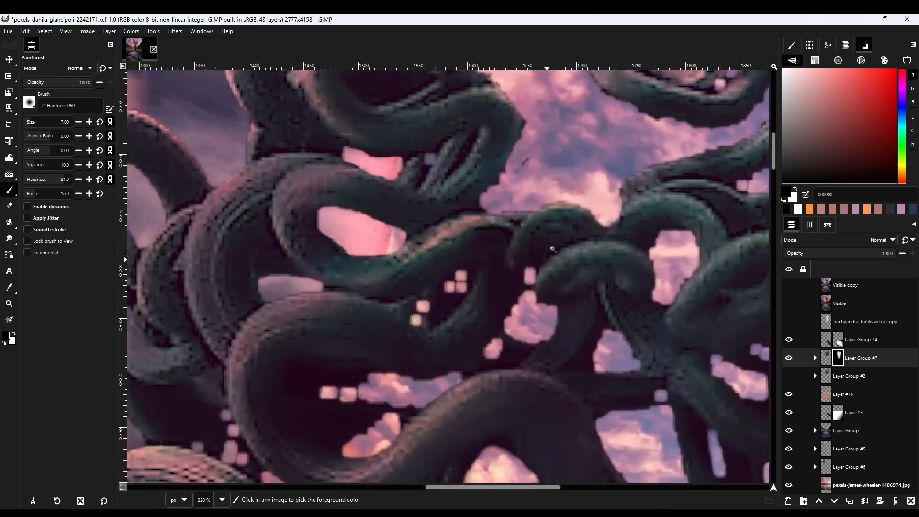
# - Paint black on the mask to open the dark gaps enclosed by the upper and middle coils
pyautogui.scroll(3, 490, 309)
pyautogui.moveTo(446, 219)
pyautogui.mouseDown()
pyautogui.moveTo(383, 335)
pyautogui.moveTo(380, 292)
pyautogui.moveTo(390, 310)
pyautogui.mouseUp()
pyautogui.moveTo(478, 335); pyautogui.dragTo(387, 284)
pyautogui.moveTo(438, 302)
pyautogui.mouseDown()
pyautogui.moveTo(302, 406)
pyautogui.moveTo(444, 373)
pyautogui.moveTo(432, 300)
pyautogui.moveTo(448, 359)
pyautogui.mouseUp()
pyautogui.moveTo(327, 392); pyautogui.dragTo(211, 398)
pyautogui.moveTo(474, 176)
pyautogui.mouseDown()
pyautogui.moveTo(420, 266)
pyautogui.moveTo(472, 337)
pyautogui.moveTo(289, 279)
pyautogui.moveTo(363, 391)
pyautogui.moveTo(347, 397)
pyautogui.moveTo(407, 310)
pyautogui.mouseUp()
pyautogui.scroll(-4, 464, 331)
pyautogui.scroll(4, 383, 378)
# - Smooth the long curved slit beneath the central coil on the mask using straight strokes with a size 18 brush
pyautogui.scroll(5, 432, 354)
pyautogui.scroll(-5, 406, 309)
pyautogui.scroll(5, 482, 400)
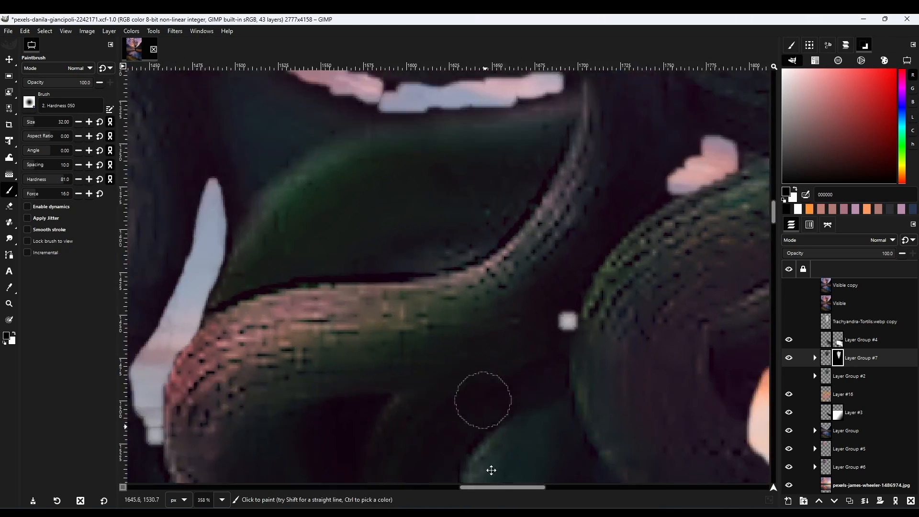
pyautogui.moveTo(473, 230); pyautogui.dragTo(490, 437)
pyautogui.keyDown('shift'); pyautogui.click(251, 203); pyautogui.keyUp('shift')
pyautogui.moveTo(251, 203)
pyautogui.mouseDown()
pyautogui.moveTo(343, 272)
pyautogui.moveTo(544, 294)
pyautogui.moveTo(467, 303)
pyautogui.moveTo(262, 219)
pyautogui.mouseUp()
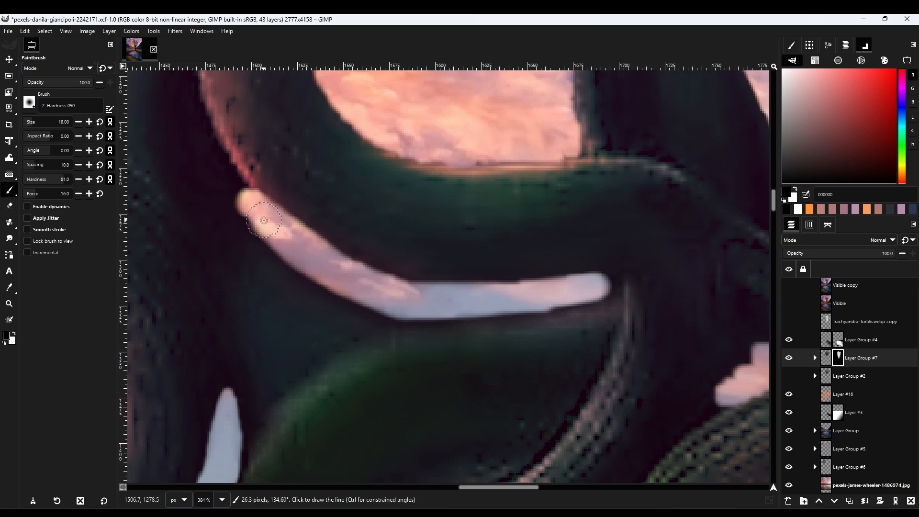
pyautogui.scroll(-5, 268, 295)
# - Reduce the brush size to 13 and enlarge the slanted opening above the lower-right coil on the mask
pyautogui.scroll(5, 396, 325)
pyautogui.scroll(3, 401, 309)
pyautogui.press('[')
pyautogui.press('[')
pyautogui.press('[')
pyautogui.press('[')
pyautogui.press('[')
pyautogui.moveTo(365, 266)
pyautogui.mouseDown()
pyautogui.moveTo(314, 381)
pyautogui.moveTo(255, 384)
pyautogui.moveTo(348, 318)
pyautogui.mouseUp()
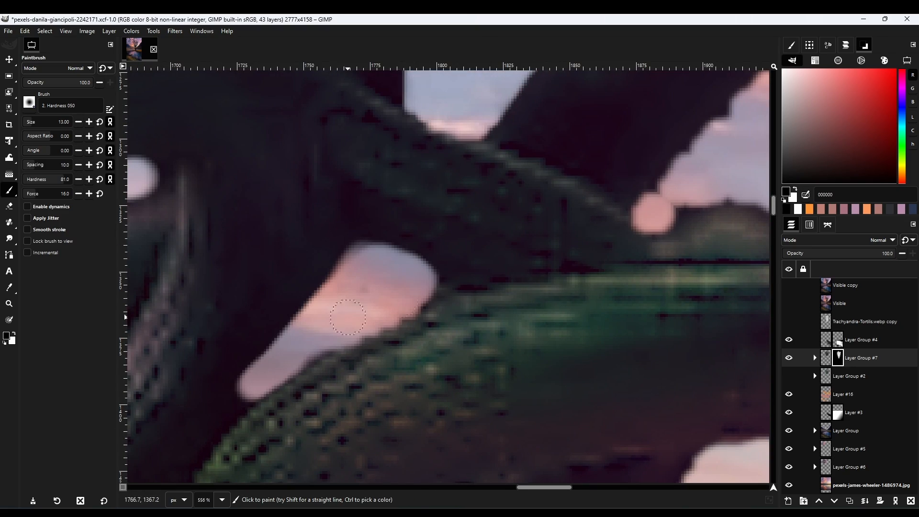
pyautogui.moveTo(249, 396); pyautogui.dragTo(234, 400)
pyautogui.scroll(-6, 382, 330)
# - Add a new transparent layer and place it directly above Layer Group #7
pyautogui.scroll(3, 430, 267)
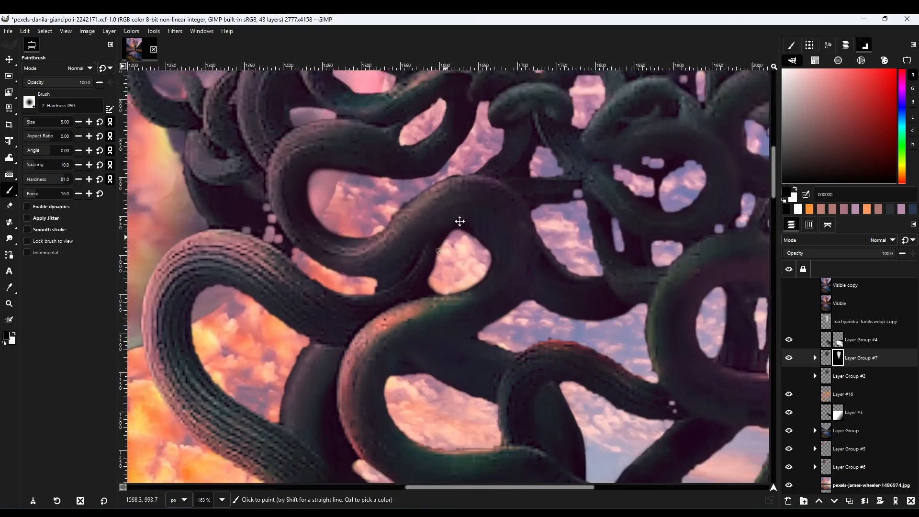
pyautogui.moveTo(458, 220); pyautogui.dragTo(492, 178)
pyautogui.click(826, 358)
pyautogui.keyDown('shift'); pyautogui.click(788, 500); pyautogui.keyUp('shift')
pyautogui.moveTo(837, 379); pyautogui.dragTo(840, 350)
# - Sample the dark bark tone 0b050a and paint over the stray holes at the trunk's left edge on Layer #17 with a size 18 brush
pyautogui.scroll(-4, 440, 287)
pyautogui.scroll(4, 430, 316)
pyautogui.scroll(3, 411, 330)
pyautogui.press('c')
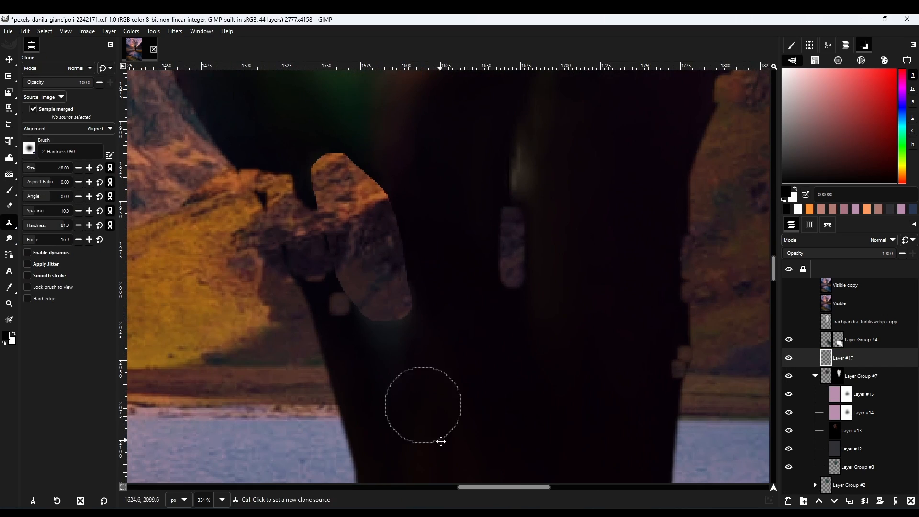
pyautogui.press('b')
pyautogui.press('p')
pyautogui.press('[')
pyautogui.press('[')
pyautogui.press('[')
pyautogui.press('[')
pyautogui.press('[')
pyautogui.press('[')
pyautogui.press('[')
pyautogui.press('[')
pyautogui.press('[')
pyautogui.press('[')
pyautogui.keyDown('ctrl'); pyautogui.click(382, 340); pyautogui.keyUp('ctrl')
pyautogui.moveTo(346, 318)
pyautogui.mouseDown()
pyautogui.moveTo(263, 166)
pyautogui.moveTo(272, 192)
pyautogui.mouseUp()
# - Set the Clone tool's hardness to 37 and clone dark bark over the uneven left and right trunk edges
pyautogui.press('c')
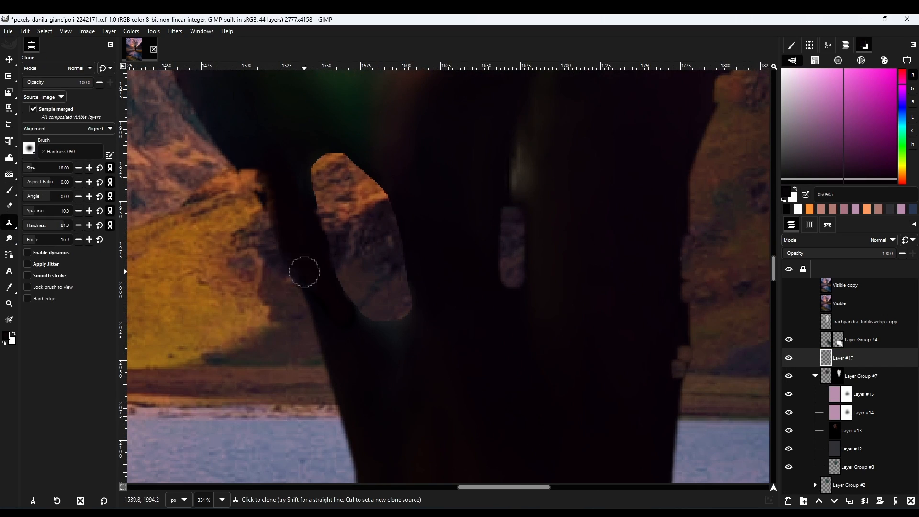
pyautogui.moveTo(288, 226); pyautogui.dragTo(254, 183)
pyautogui.scroll(-5, 459, 254)
pyautogui.moveTo(488, 254); pyautogui.dragTo(433, 366)
pyautogui.scroll(5, 476, 247)
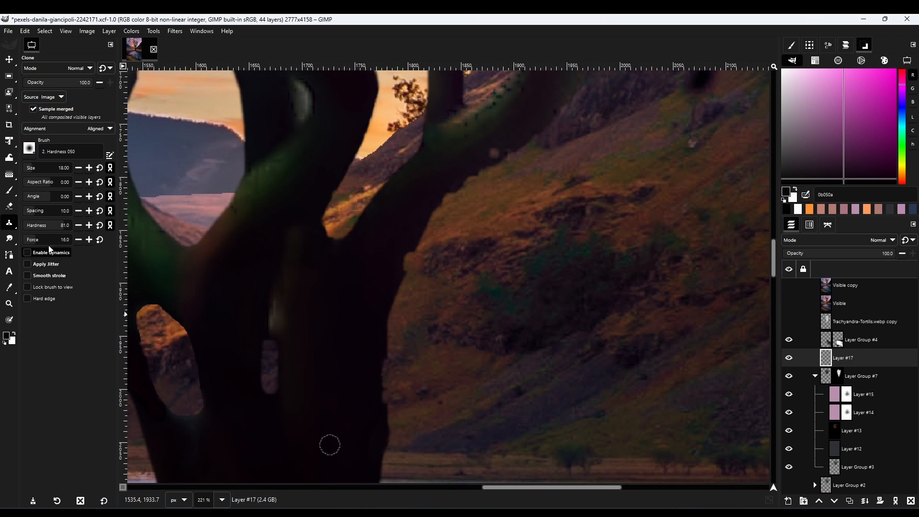
pyautogui.click(72, 128)
pyautogui.click(71, 140)
pyautogui.click(72, 128)
pyautogui.click(71, 139)
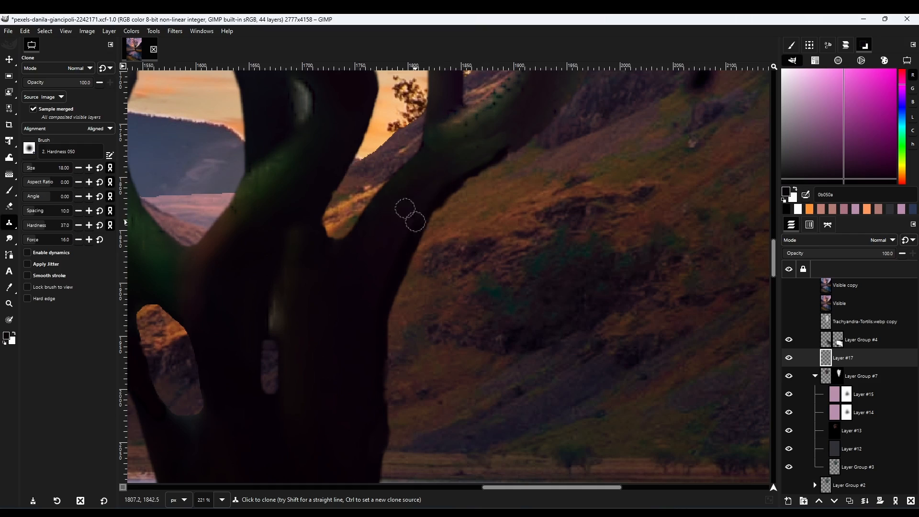
pyautogui.scroll(-5, 415, 221)
pyautogui.moveTo(421, 221); pyautogui.dragTo(458, 397)
pyautogui.scroll(5, 457, 268)
# - Open the gap above the ribbed left coil on Layer Group #7's mask using a size 18 brush with hardness 81
pyautogui.scroll(-5, 457, 268)
pyautogui.click(837, 375)
pyautogui.press('p')
pyautogui.scroll(5, 423, 315)
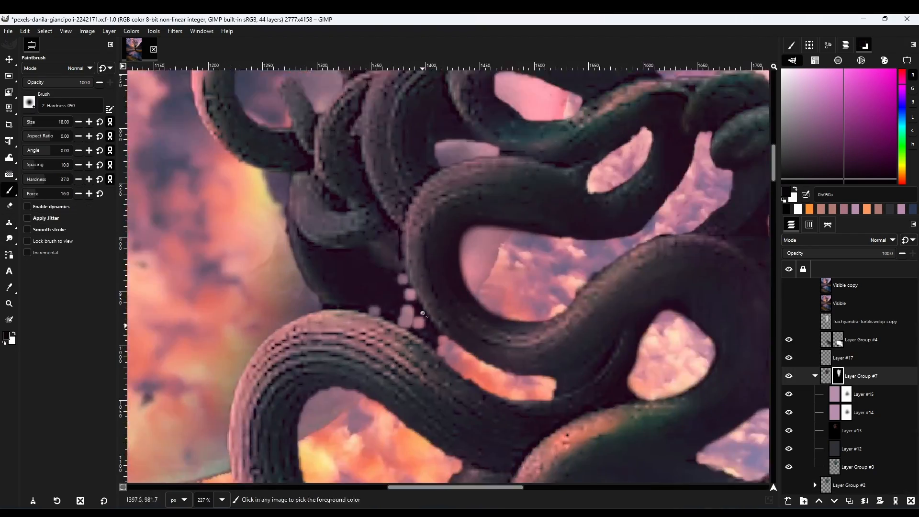
pyautogui.scroll(2, 422, 313)
pyautogui.moveTo(423, 313); pyautogui.dragTo(343, 254)
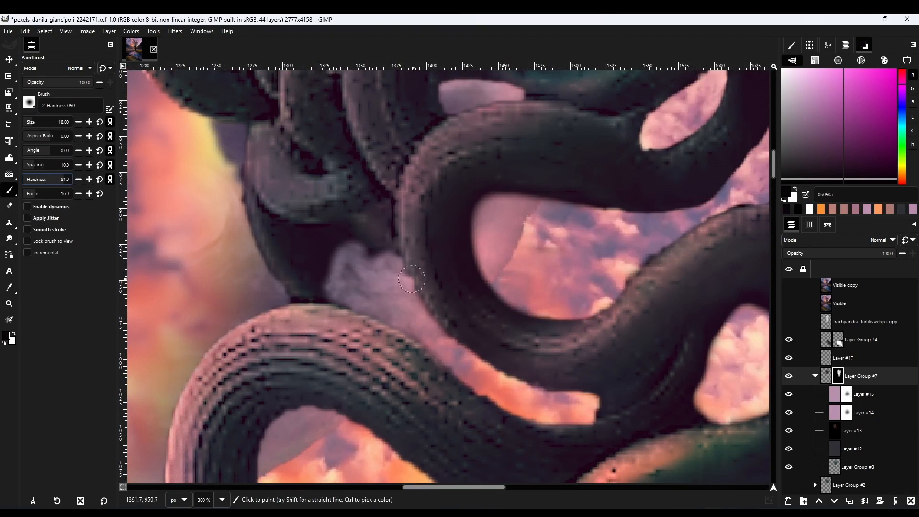
# - Reduce the brush size to 8 and open the narrow gap beside the forked tip of the upper-right branch on the mask
pyautogui.scroll(-5, 568, 408)
pyautogui.scroll(6, 467, 278)
pyautogui.press('[')
pyautogui.press('[')
pyautogui.press('[')
pyautogui.press('[')
pyautogui.press('[')
pyautogui.press('[')
pyautogui.press('[')
pyautogui.press('[')
pyautogui.press('[')
pyautogui.press('[')
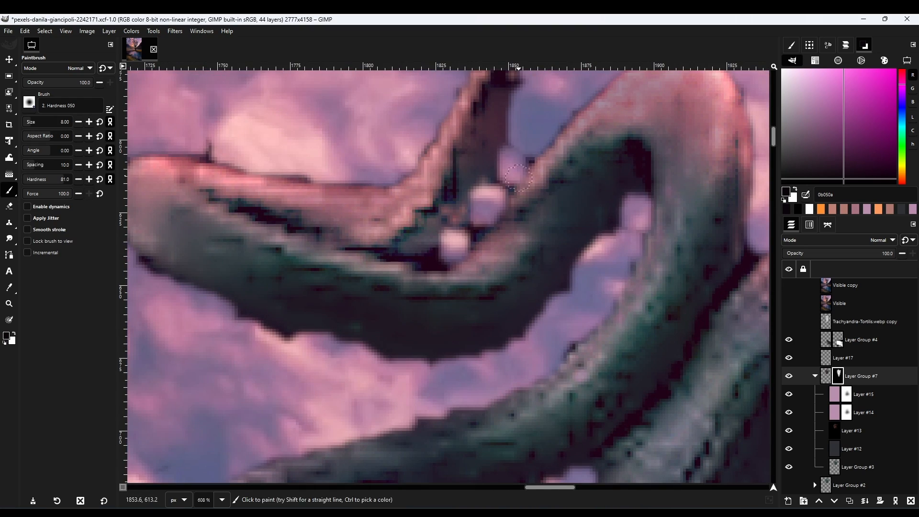
pyautogui.moveTo(499, 182); pyautogui.dragTo(466, 227)
pyautogui.scroll(-6, 495, 268)
pyautogui.scroll(6, 496, 417)
# - Open the opening and the thin diagonal slit between the two curved branches below the forked tip on the mask
pyautogui.moveTo(268, 408); pyautogui.dragTo(332, 373)
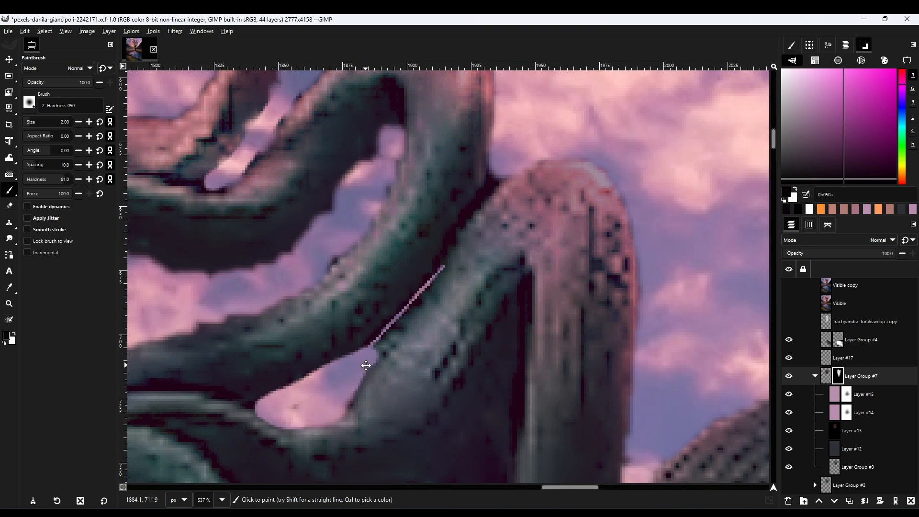
pyautogui.moveTo(453, 234); pyautogui.dragTo(471, 208)
pyautogui.scroll(-8, 42, 177)
pyautogui.scroll(2, 479, 230)
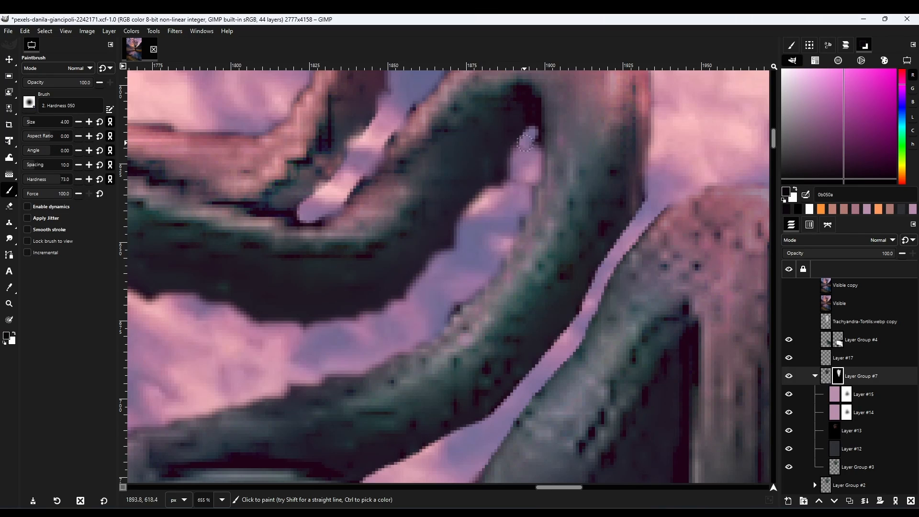
# - Smooth the jagged underside of the forked branch on the mask with a size 4 brush at hardness 73
pyautogui.moveTo(528, 143); pyautogui.dragTo(396, 295)
pyautogui.moveTo(344, 341)
pyautogui.mouseDown()
pyautogui.moveTo(437, 369)
pyautogui.moveTo(584, 388)
pyautogui.mouseUp()
pyautogui.moveTo(421, 349); pyautogui.dragTo(360, 331)
pyautogui.moveTo(351, 136); pyautogui.dragTo(325, 247)
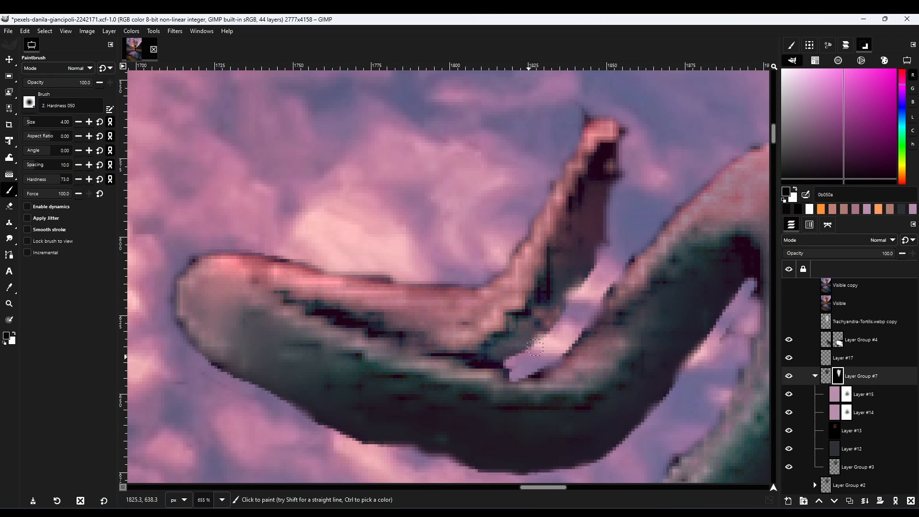
pyautogui.scroll(-6, 535, 347)
pyautogui.scroll(5, 423, 323)
# - Clean the right edge and notch between the stacked upper coils on the mask with a size 17 brush
pyautogui.moveTo(500, 276); pyautogui.dragTo(423, 323)
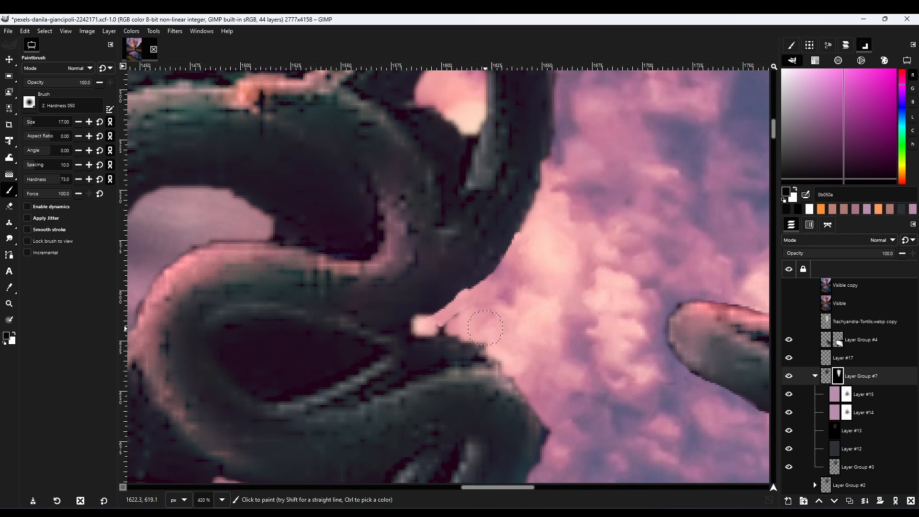
pyautogui.moveTo(537, 218); pyautogui.dragTo(435, 307)
pyautogui.scroll(-2, 463, 267)
pyautogui.moveTo(450, 191); pyautogui.dragTo(380, 345)
pyautogui.scroll(-4, 440, 306)
pyautogui.scroll(5, 441, 307)
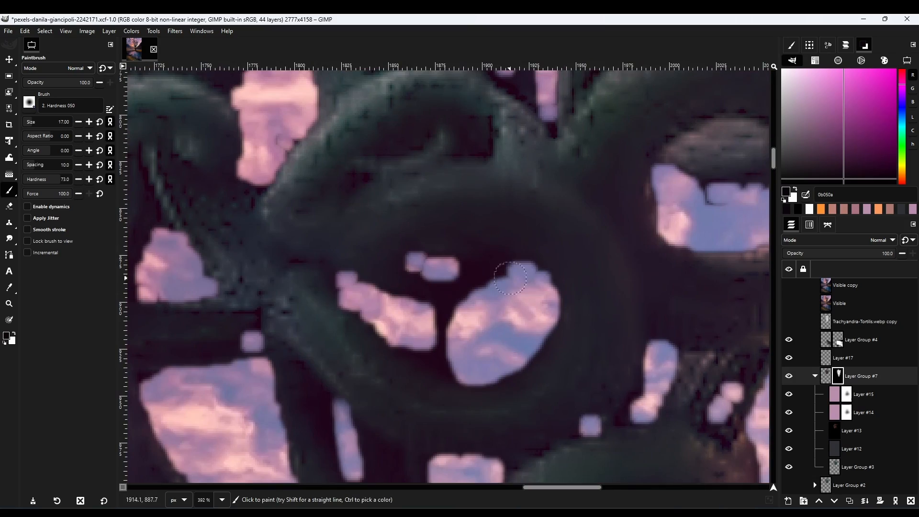
# - Enlarge and join the sky openings inside the round upper-right coil on the mask
pyautogui.moveTo(517, 268); pyautogui.dragTo(371, 286)
pyautogui.moveTo(356, 308); pyautogui.dragTo(436, 348)
pyautogui.moveTo(492, 283); pyautogui.dragTo(404, 295)
pyautogui.moveTo(530, 272)
pyautogui.mouseDown()
pyautogui.moveTo(543, 283)
pyautogui.moveTo(441, 373)
pyautogui.mouseUp()
pyautogui.moveTo(421, 368); pyautogui.dragTo(356, 281)
pyautogui.scroll(-4, 416, 191)
pyautogui.scroll(5, 478, 236)
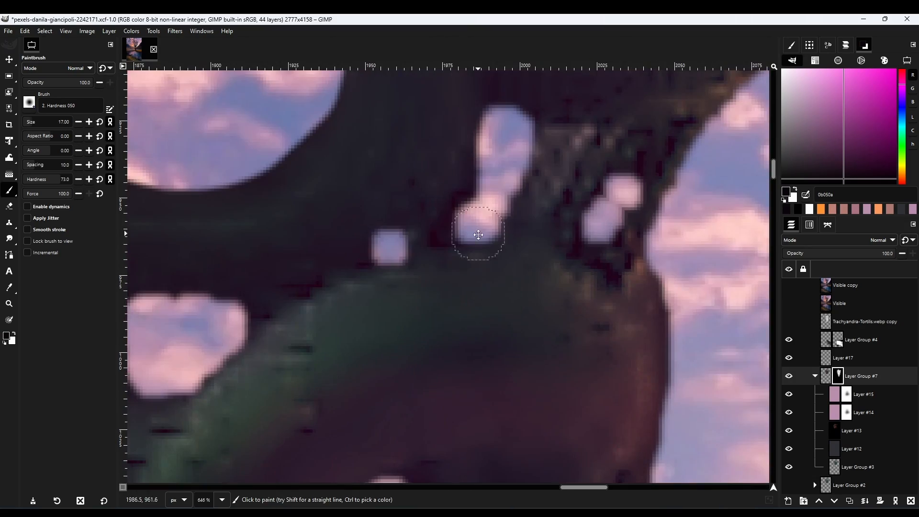
# - Reduce the brush size to 7 and extend the small sky gaps above the lower-right coil on the mask
pyautogui.press('[')
pyautogui.press('[')
pyautogui.press('[')
pyautogui.press('[')
pyautogui.press('[')
pyautogui.press('[')
pyautogui.press('[')
pyautogui.press('[')
pyautogui.press('[')
pyautogui.press('[')
pyautogui.moveTo(394, 252); pyautogui.dragTo(438, 225)
pyautogui.moveTo(596, 232)
pyautogui.mouseDown()
pyautogui.moveTo(625, 180)
pyautogui.moveTo(613, 246)
pyautogui.mouseUp()
pyautogui.scroll(-6, 639, 210)
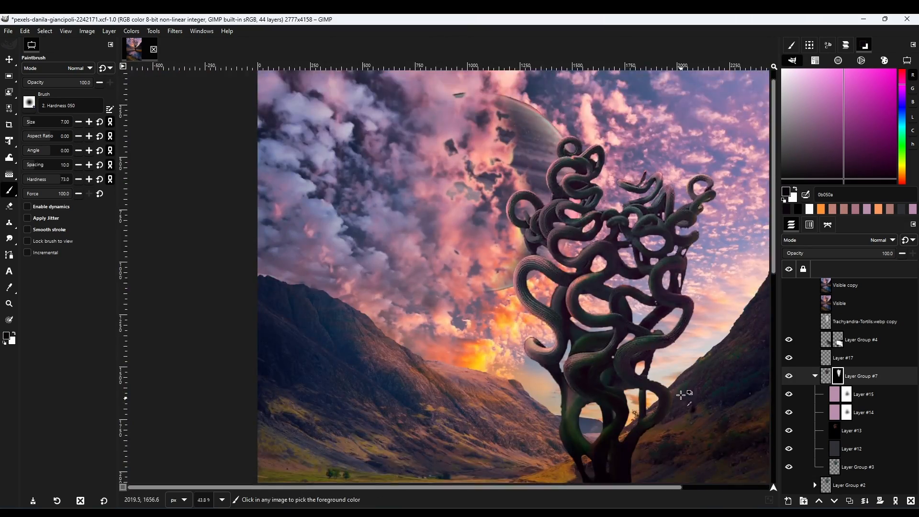
# - Touch up the lower-right branches on Layer #17 with the Clone tool
pyautogui.click(842, 359)
pyautogui.click(9, 222)
pyautogui.scroll(8, 541, 203)
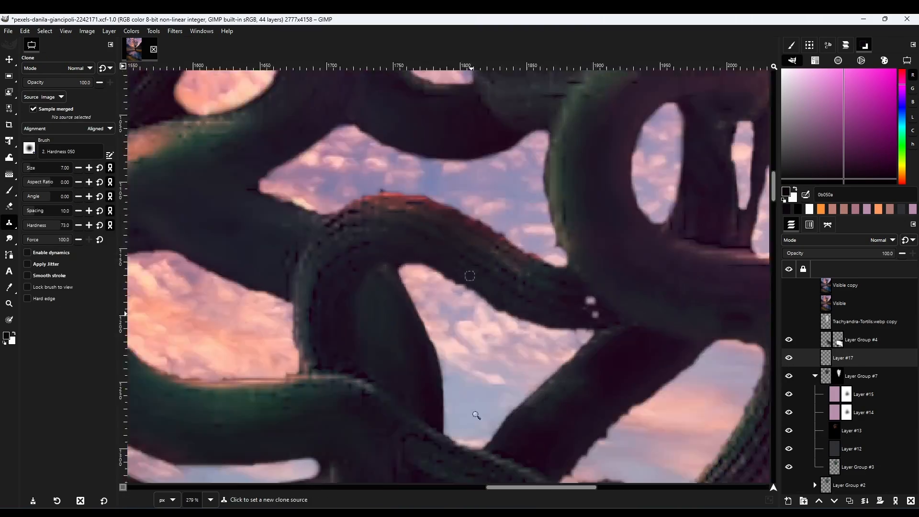
pyautogui.scroll(-10, 488, 282)
pyautogui.scroll(2, 483, 364)
pyautogui.moveTo(480, 366); pyautogui.dragTo(438, 370)
pyautogui.scroll(-2, 439, 371)
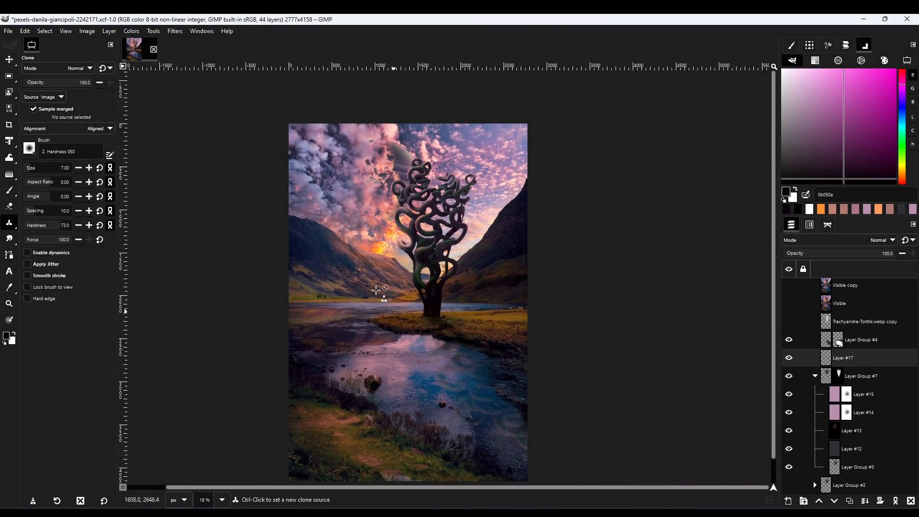
# - Expand Layer Group and select its Dodge-mode Layer #1
pyautogui.press('m')
pyautogui.scroll(-3, 809, 409)
pyautogui.click(814, 430)
pyautogui.scroll(-3, 815, 425)
pyautogui.click(833, 340)
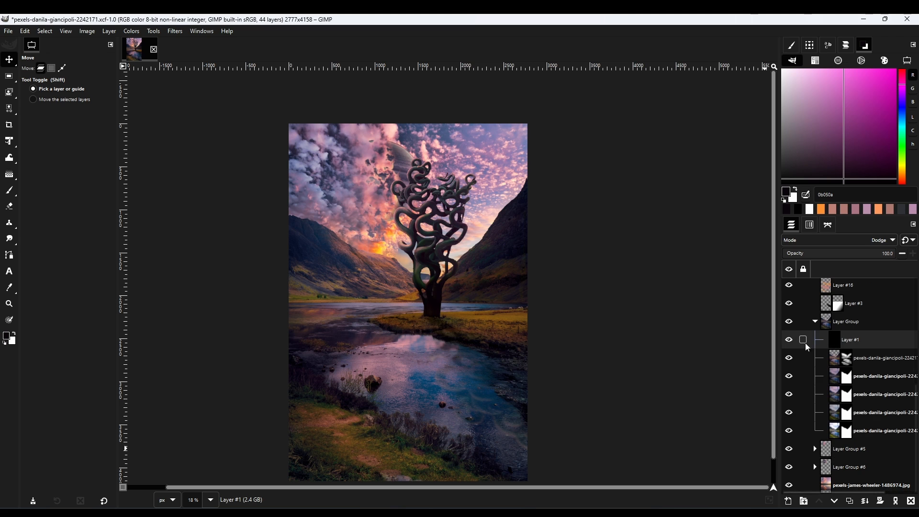
# - Sample the sunset yellow fec025, try a stroke along the left hill's ridge, undo it, and set the brush size to 67
pyautogui.scroll(6, 412, 309)
pyautogui.press('p')
pyautogui.moveTo(378, 100)
pyautogui.mouseDown()
pyautogui.moveTo(473, 347)
pyautogui.moveTo(467, 408)
pyautogui.mouseUp()
pyautogui.keyDown('ctrl'); pyautogui.click(360, 271); pyautogui.keyUp('ctrl')
pyautogui.moveTo(318, 281); pyautogui.dragTo(407, 294)
pyautogui.hotkey('ctrl', 'z')
pyautogui.click(50, 122)
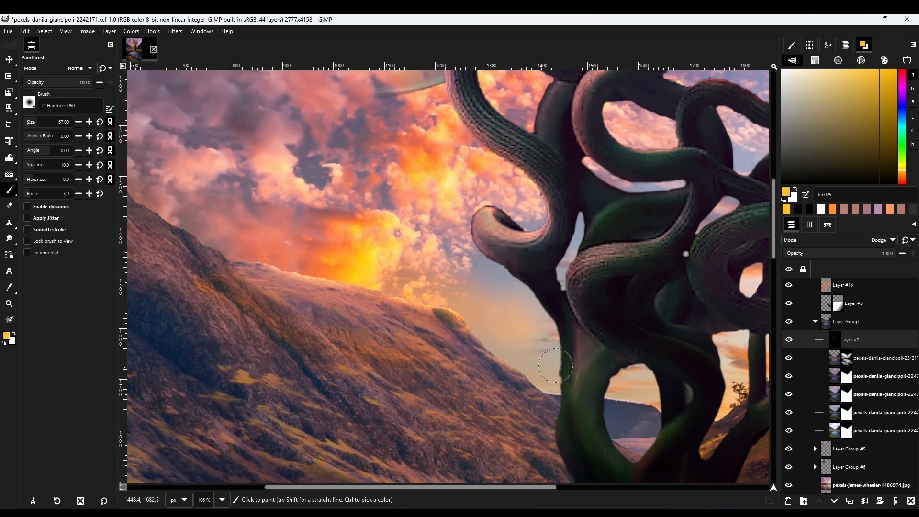
# - Enlarge the brush to 582 and paint a soft yellow glow over the right hillside on Layer #1
pyautogui.hscroll(5, 555, 366)
pyautogui.scroll(-5, 589, 291)
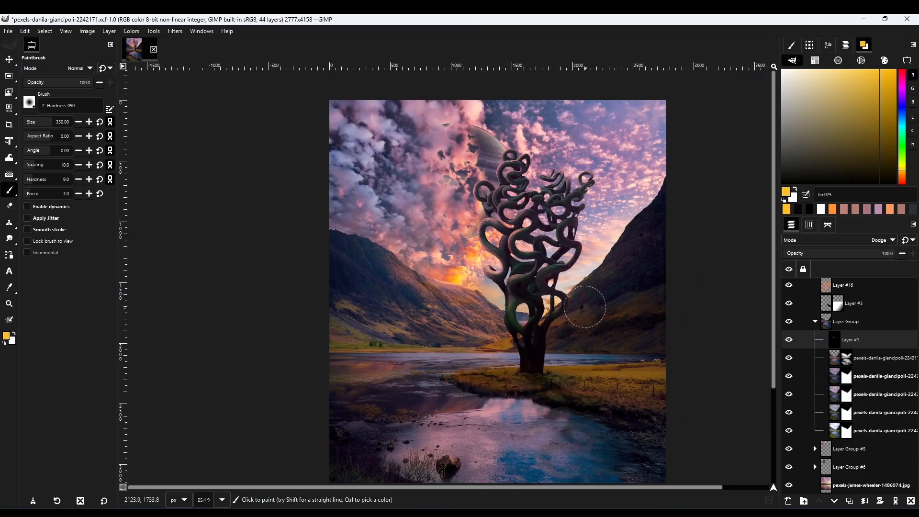
pyautogui.scroll(1, 479, 172)
pyautogui.hscroll(2, 582, 193)
pyautogui.click(59, 121)
pyautogui.scroll(4, 518, 283)
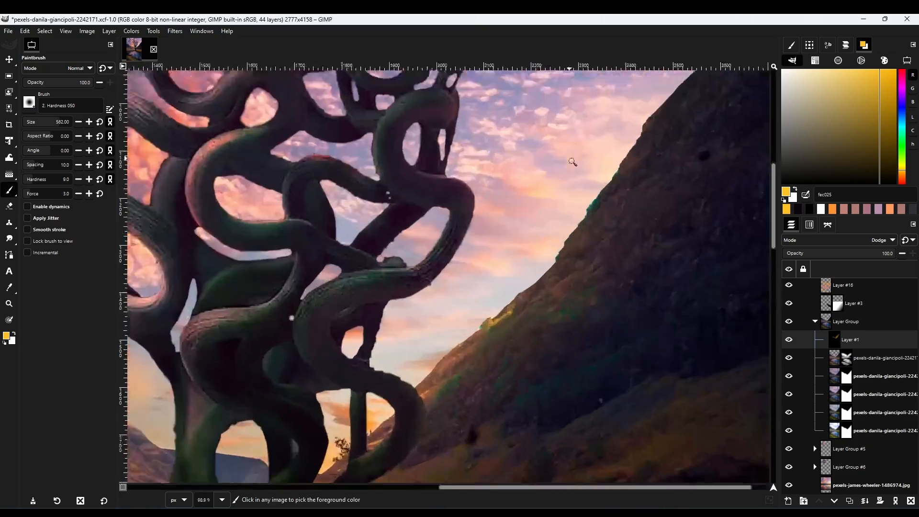
pyautogui.scroll(3, 574, 162)
pyautogui.scroll(-4, 656, 206)
pyautogui.scroll(-5, 555, 421)
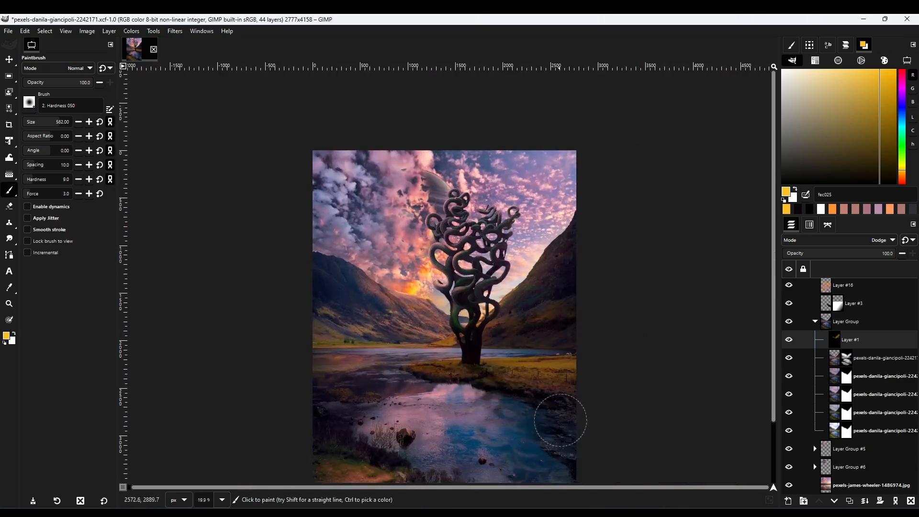
# - Toggle the visibility of Visible copy #2 to compare the composite with its earlier version
pyautogui.scroll(1, 526, 345)
pyautogui.scroll(-2, 519, 301)
pyautogui.scroll(1, 520, 302)
pyautogui.scroll(7, 847, 371)
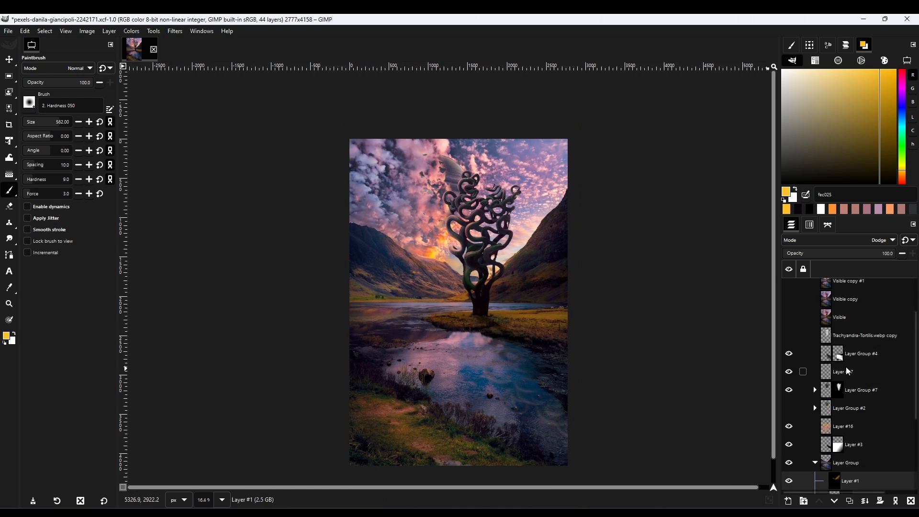
pyautogui.click(789, 325)
pyautogui.click(790, 325)
pyautogui.click(790, 325)
pyautogui.click(790, 325)
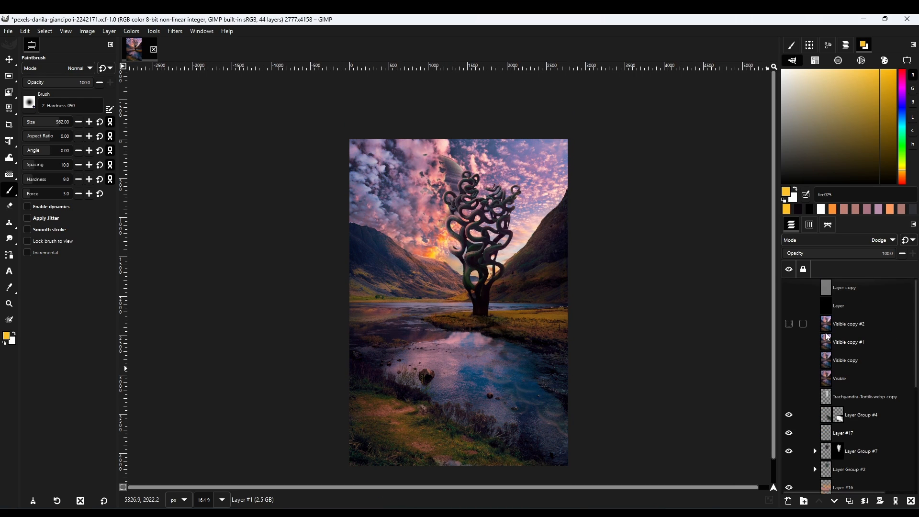
# - Toggle Layer Group #4, Layer #16 and the tree layers to examine what each contributes
pyautogui.scroll(-4, 837, 373)
pyautogui.scroll(5, 460, 171)
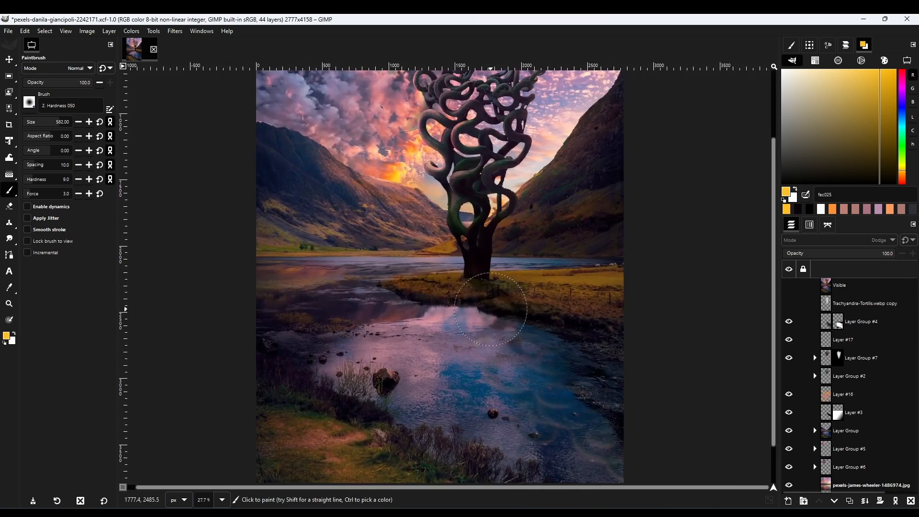
pyautogui.scroll(4, 821, 391)
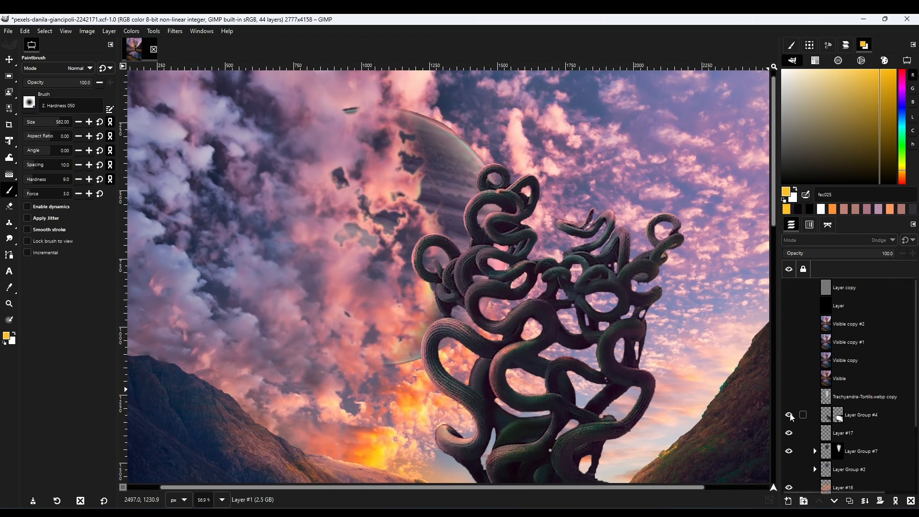
pyautogui.click(788, 396)
pyautogui.click(788, 396)
pyautogui.scroll(-1, 794, 411)
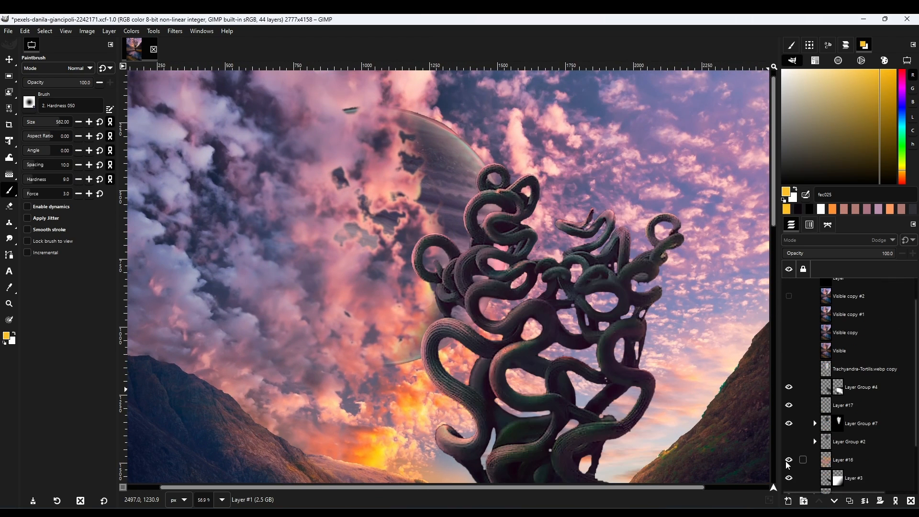
pyautogui.click(791, 441)
pyautogui.click(791, 441)
pyautogui.click(789, 424)
pyautogui.click(789, 423)
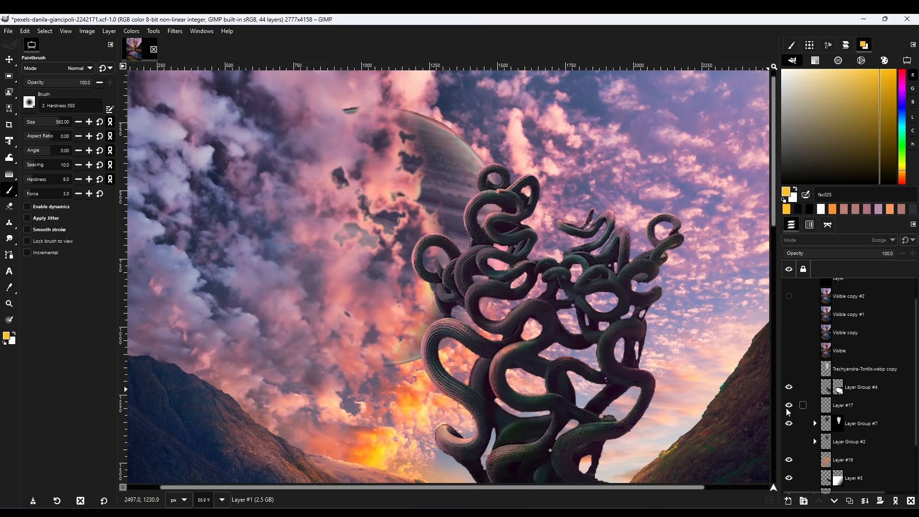
# - Expand Layer Group #7, raise Layer #15's opacity to 100, and toggle its visibility to check the effect
pyautogui.click(814, 424)
pyautogui.click(791, 441)
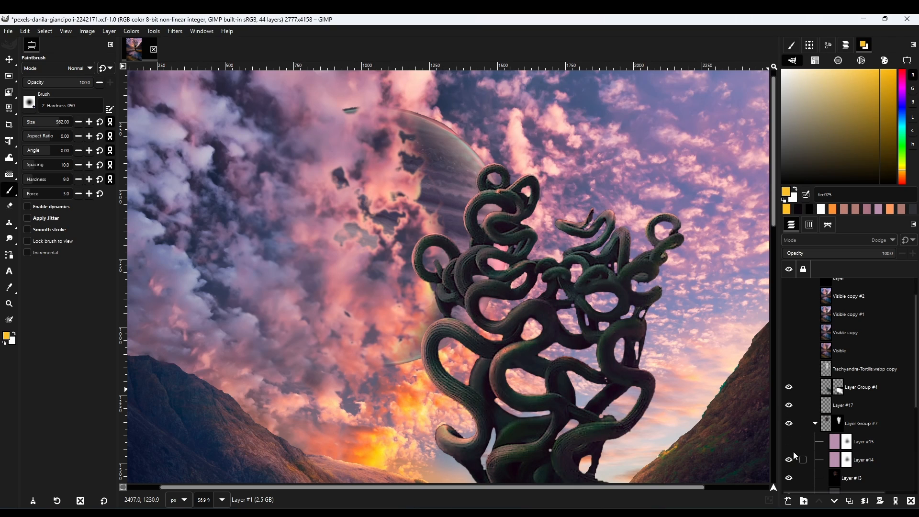
pyautogui.click(831, 466)
pyautogui.click(832, 450)
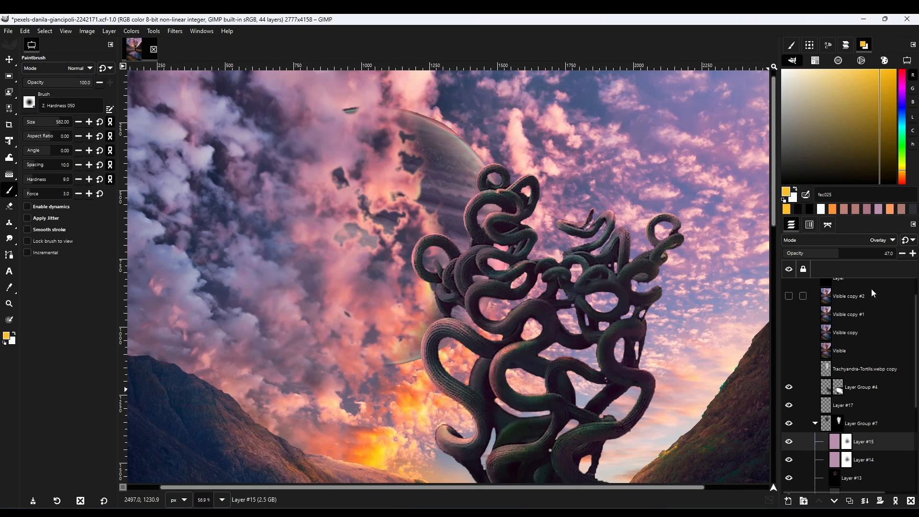
pyautogui.scroll(-6, 471, 258)
pyautogui.scroll(2, 582, 359)
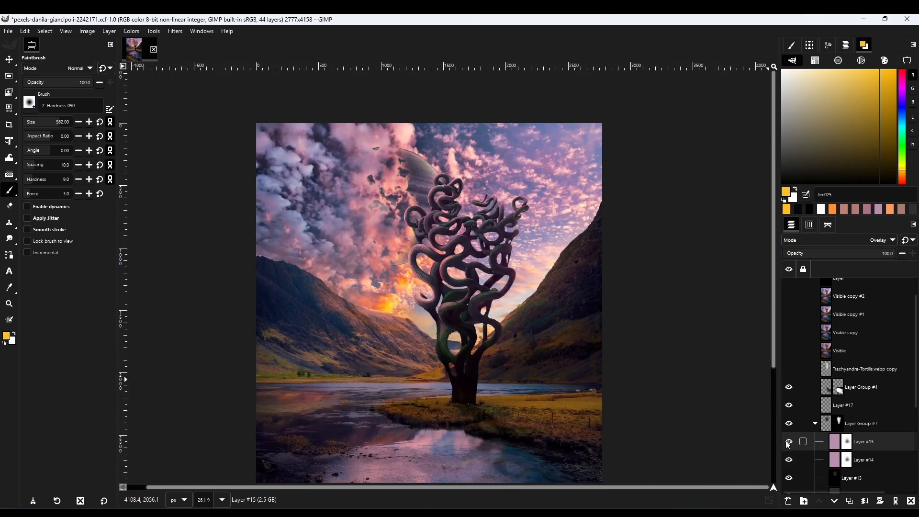
pyautogui.click(789, 441)
pyautogui.click(788, 441)
# - Add a new transparent layer above Layer #15 in Layer Group #7 and set its blend mode to Screen
pyautogui.scroll(-2, 534, 378)
pyautogui.scroll(5, 473, 316)
pyautogui.click(788, 500)
pyautogui.click(857, 483)
pyautogui.click(856, 240)
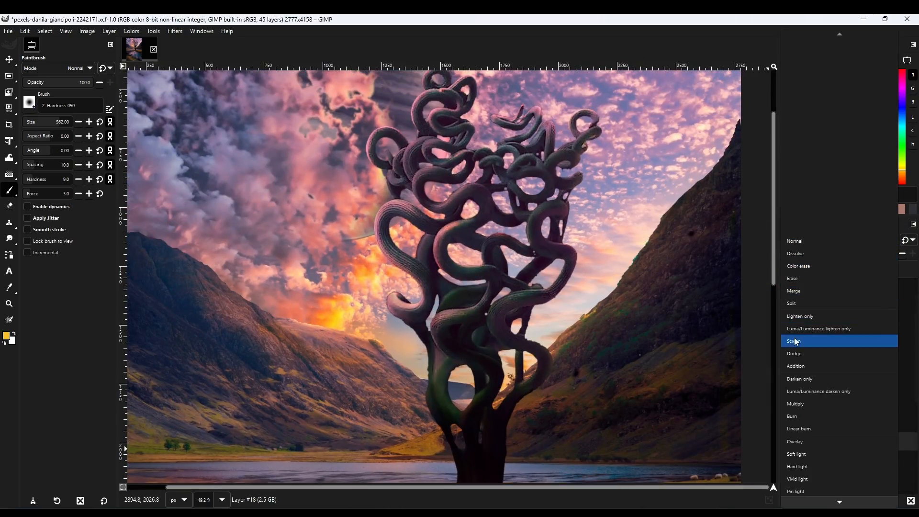
pyautogui.click(795, 341)
# - Sample the sunset yellow ffdb34 and paint a rim light on the left edge of the curled branch tip with a size 44 brush
pyautogui.scroll(-2, 484, 351)
pyautogui.scroll(6, 383, 215)
pyautogui.keyDown('ctrl'); pyautogui.click(435, 321); pyautogui.keyUp('ctrl')
pyautogui.scroll(-5, 435, 322)
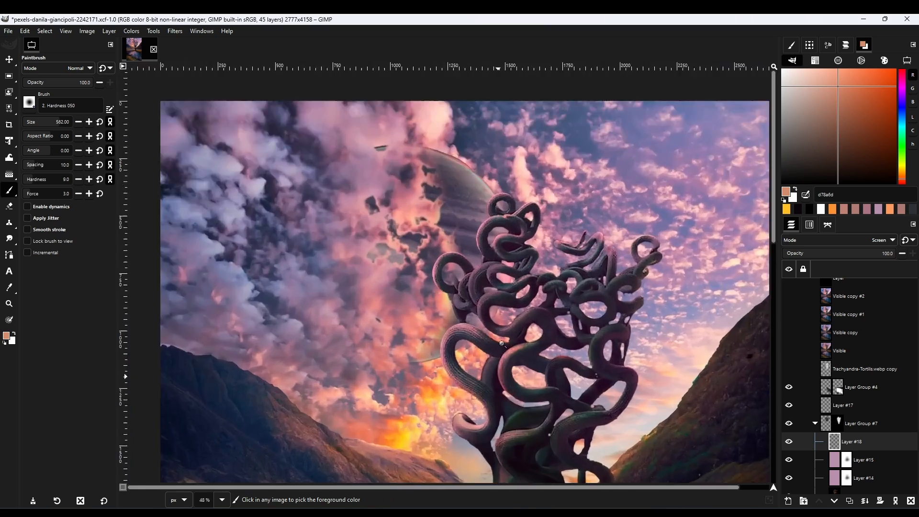
pyautogui.scroll(2, 454, 335)
pyautogui.keyDown('ctrl'); pyautogui.click(435, 352); pyautogui.keyUp('ctrl')
pyautogui.scroll(3, 473, 333)
pyautogui.moveTo(435, 267); pyautogui.dragTo(443, 305)
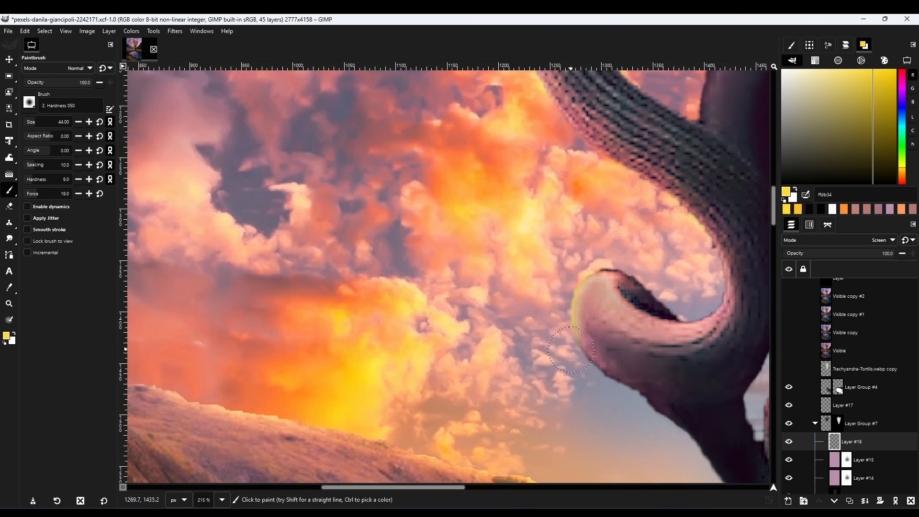
# - Extend the yellow rim light on Layer #18 along the curled tip's underside and the outer edge of the branch above it
pyautogui.moveTo(583, 370); pyautogui.dragTo(503, 262)
pyautogui.moveTo(503, 263); pyautogui.dragTo(546, 297)
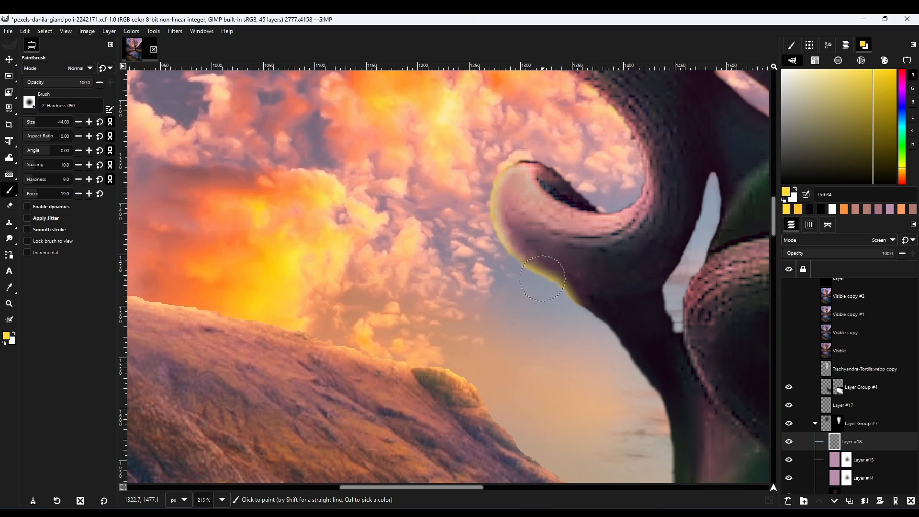
pyautogui.scroll(-5, 542, 279)
pyautogui.scroll(4, 455, 213)
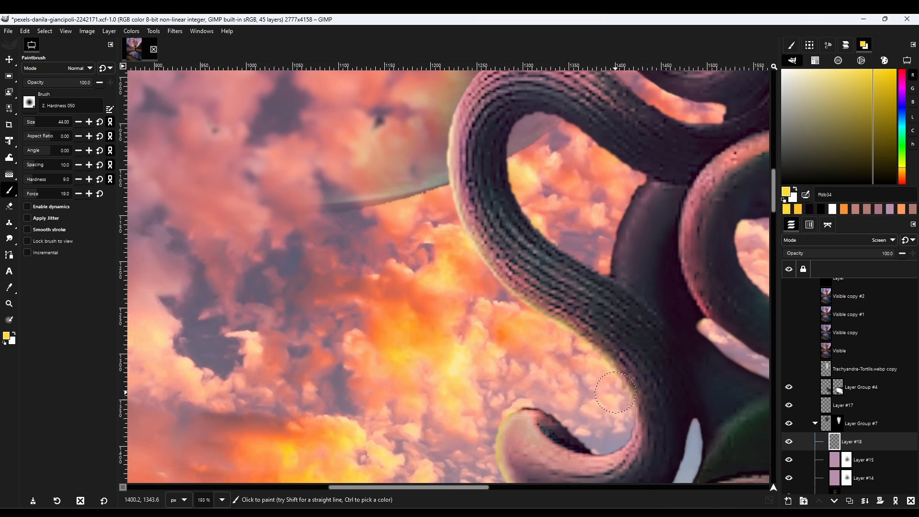
pyautogui.scroll(-5, 598, 442)
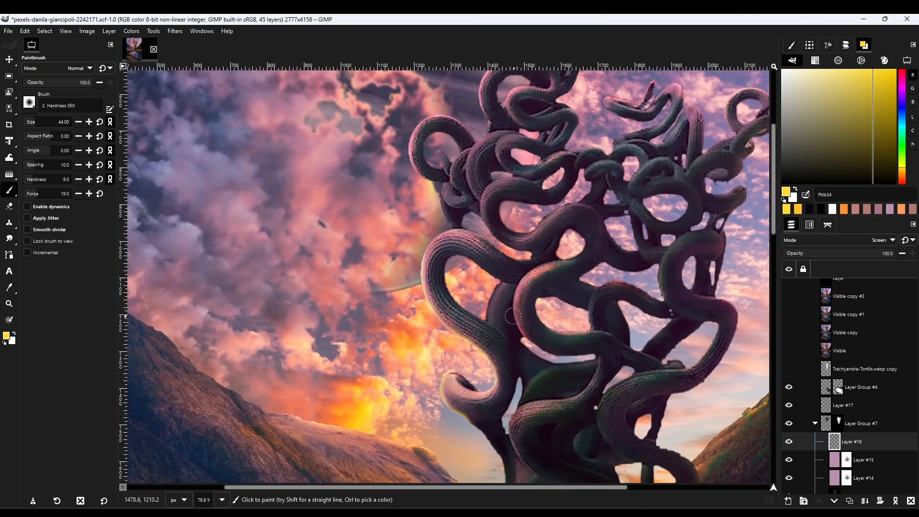
# - Paint the yellow rim light along the left edges of the large arched branch and the round loop above it
pyautogui.scroll(5, 440, 273)
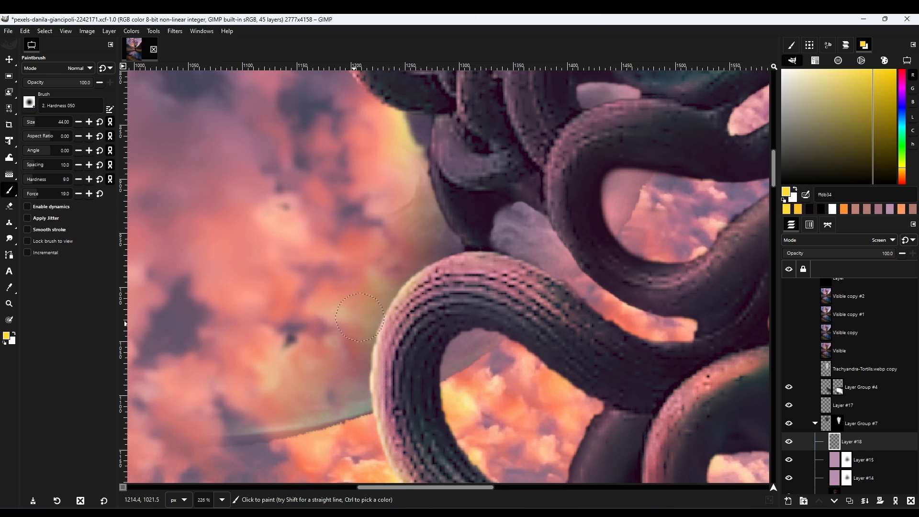
pyautogui.scroll(-5, 359, 316)
pyautogui.scroll(6, 426, 214)
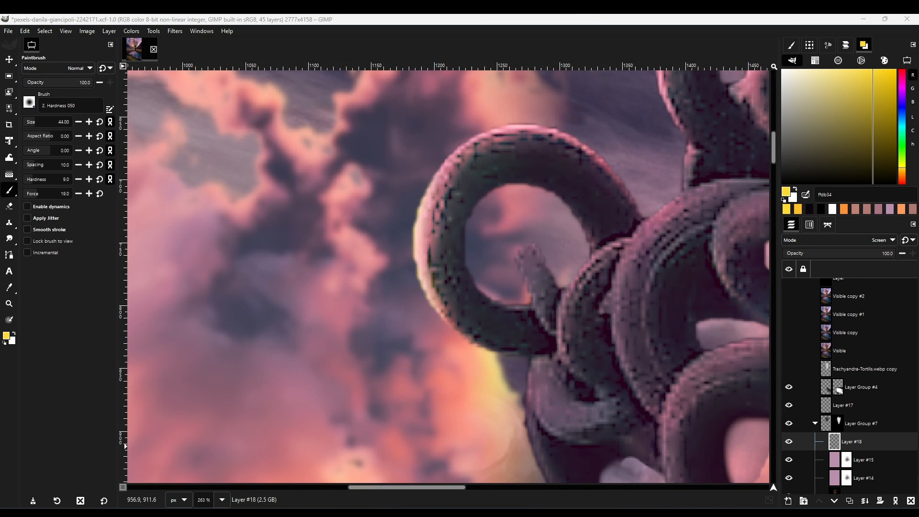
pyautogui.scroll(3, 475, 242)
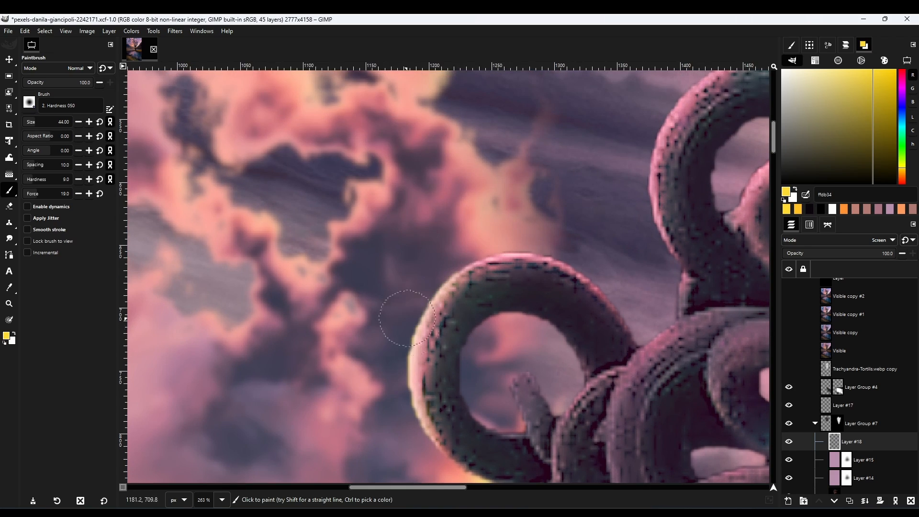
pyautogui.scroll(-6, 407, 317)
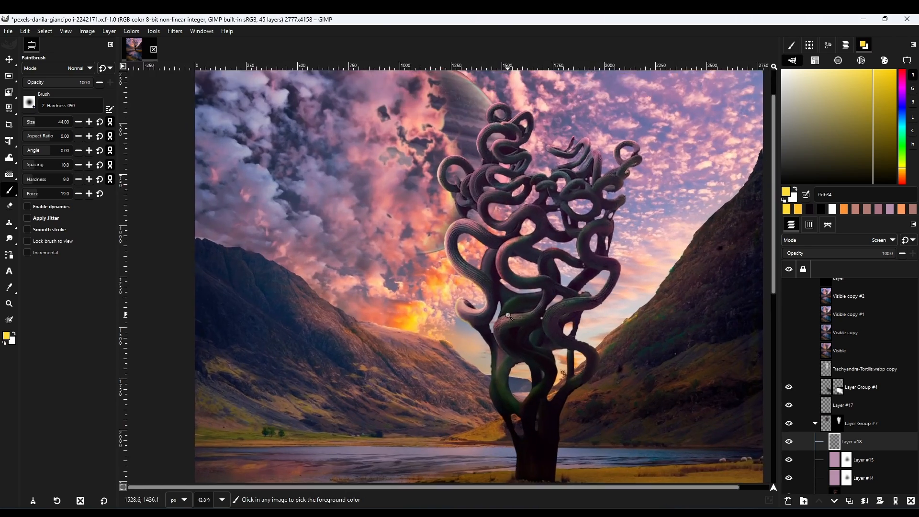
# - Select the tree's outline from Layer Group #7 and add a new layer above Layer #18 in that group
pyautogui.click(827, 428)
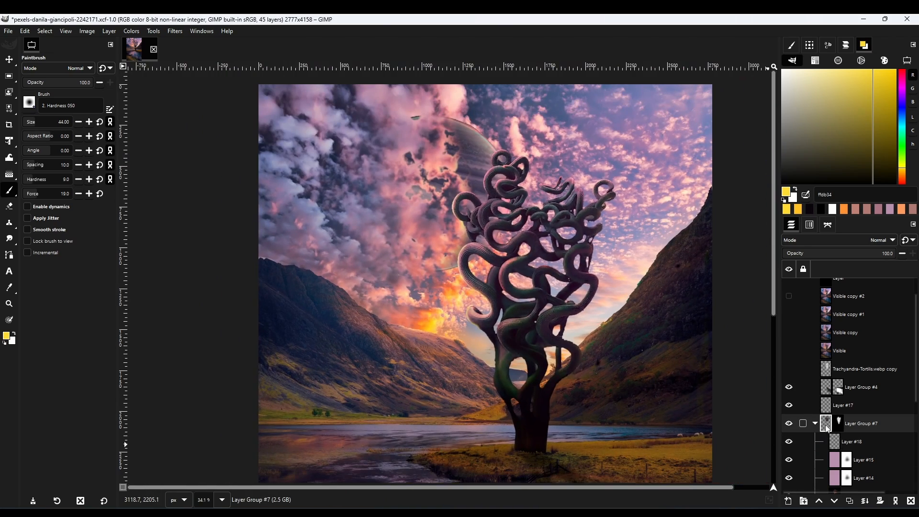
pyautogui.click(788, 501)
pyautogui.click(834, 500)
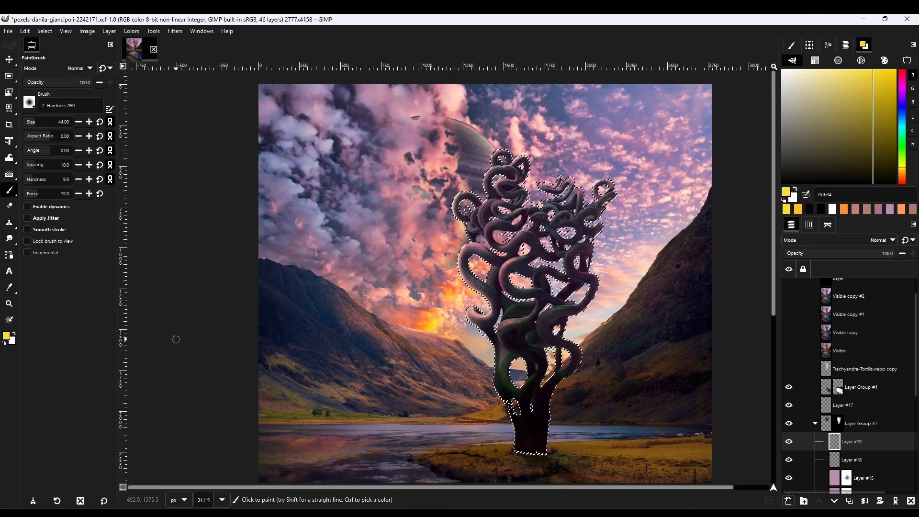
# - Shrink the tree selection and feather its edges
pyautogui.scroll(4, 498, 247)
pyautogui.click(45, 30)
pyautogui.click(54, 150)
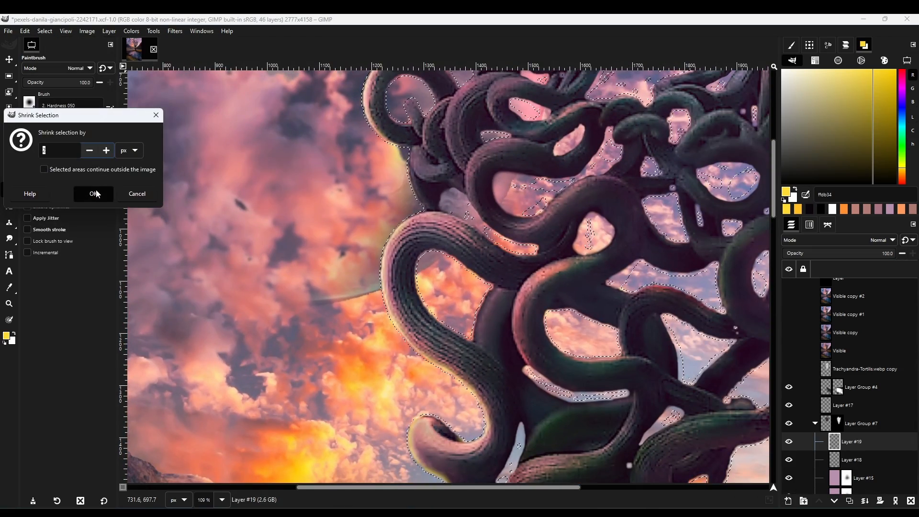
pyautogui.click(95, 194)
pyautogui.click(44, 31)
pyautogui.click(58, 151)
pyautogui.press('Return')
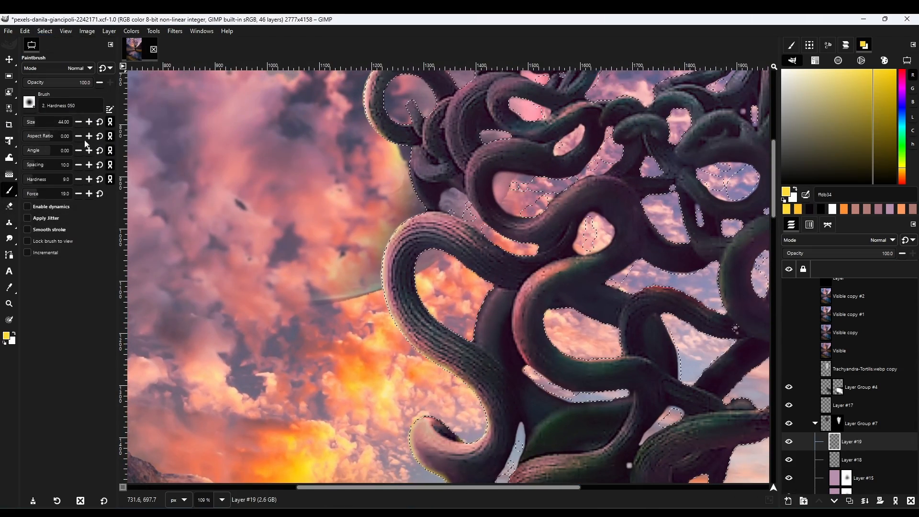
pyautogui.click(45, 31)
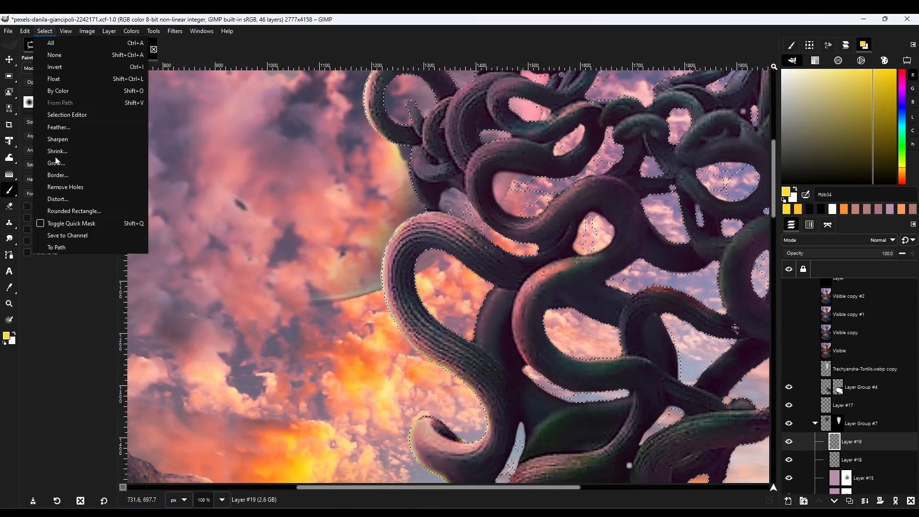
pyautogui.click(58, 127)
pyautogui.press('Return')
# - Invert the selection, fill Layer #19 with the yellow ffdb34, and clear the selection
pyautogui.click(45, 30)
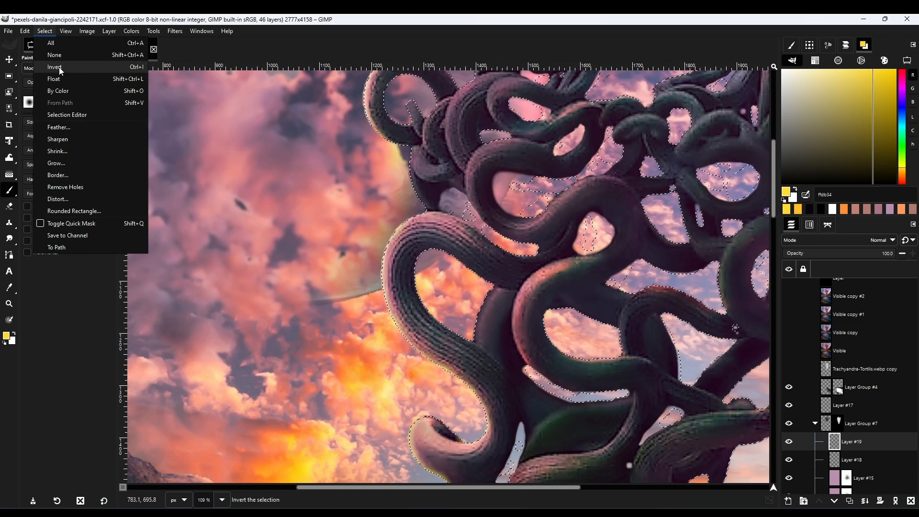
pyautogui.click(60, 70)
pyautogui.click(55, 55)
pyautogui.hotkey('shift', 'ctrl', 'j')
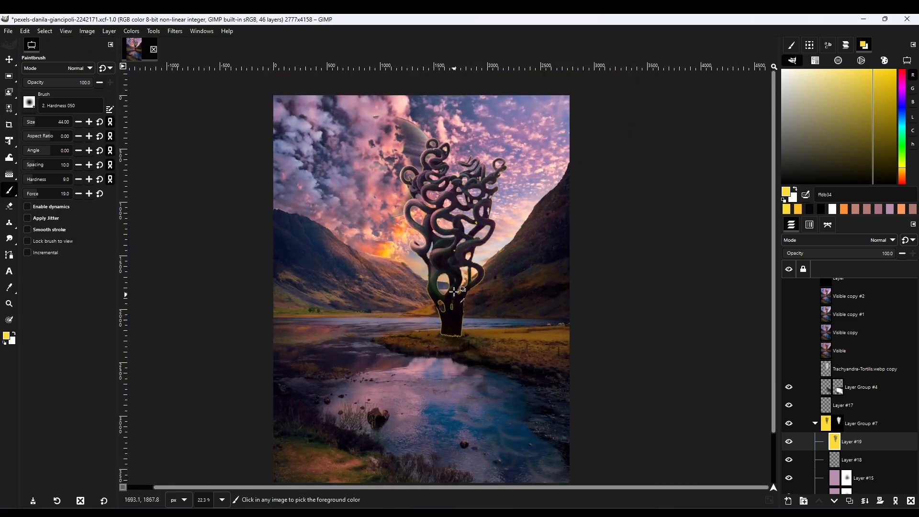
# - Try the Color erase, Dodge and Addition blend modes on Layer #19 to compare the outline glow
pyautogui.scroll(-2, 878, 240)
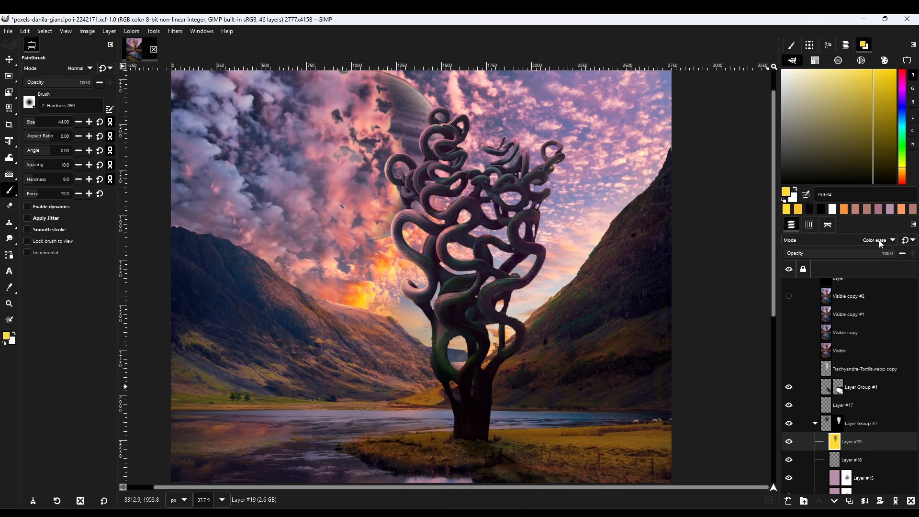
pyautogui.moveTo(831, 446)
pyautogui.mouseDown()
pyautogui.moveTo(832, 421)
pyautogui.moveTo(839, 449)
pyautogui.mouseUp()
pyautogui.scroll(-3, 876, 240)
pyautogui.scroll(-2, 876, 243)
pyautogui.moveTo(570, 335)
pyautogui.mouseDown()
pyautogui.moveTo(571, 392)
pyautogui.moveTo(569, 381)
pyautogui.mouseUp()
pyautogui.moveTo(504, 273); pyautogui.dragTo(507, 234)
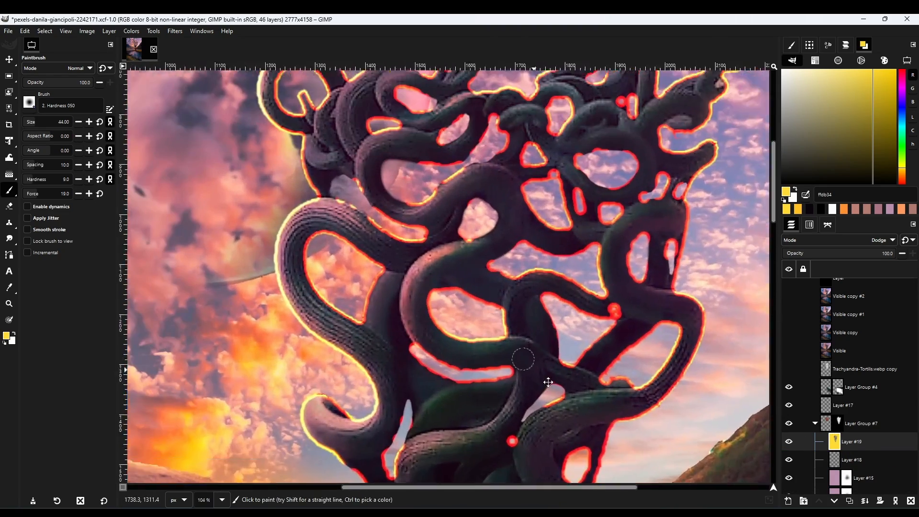
pyautogui.moveTo(547, 383); pyautogui.dragTo(573, 408)
pyautogui.moveTo(808, 256)
pyautogui.mouseDown()
pyautogui.moveTo(776, 258)
pyautogui.moveTo(895, 253)
pyautogui.mouseUp()
pyautogui.scroll(-2, 871, 241)
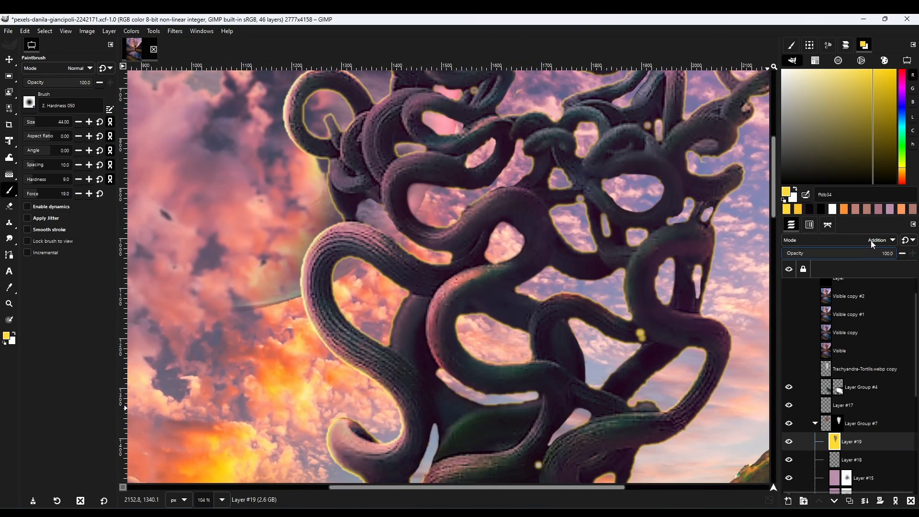
# - Set Layer #19's blend mode to Screen
pyautogui.click(870, 241)
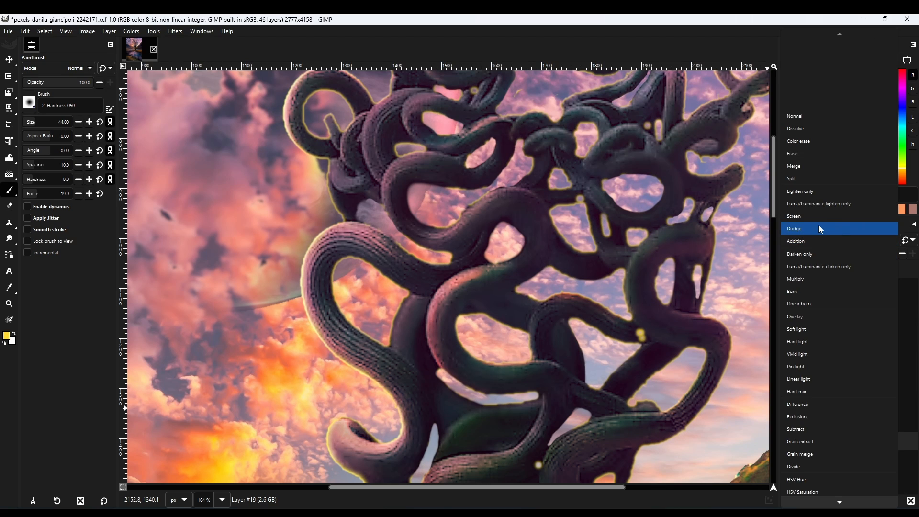
pyautogui.click(818, 224)
pyautogui.scroll(1, 869, 241)
pyautogui.scroll(-1, 870, 241)
pyautogui.scroll(1, 869, 241)
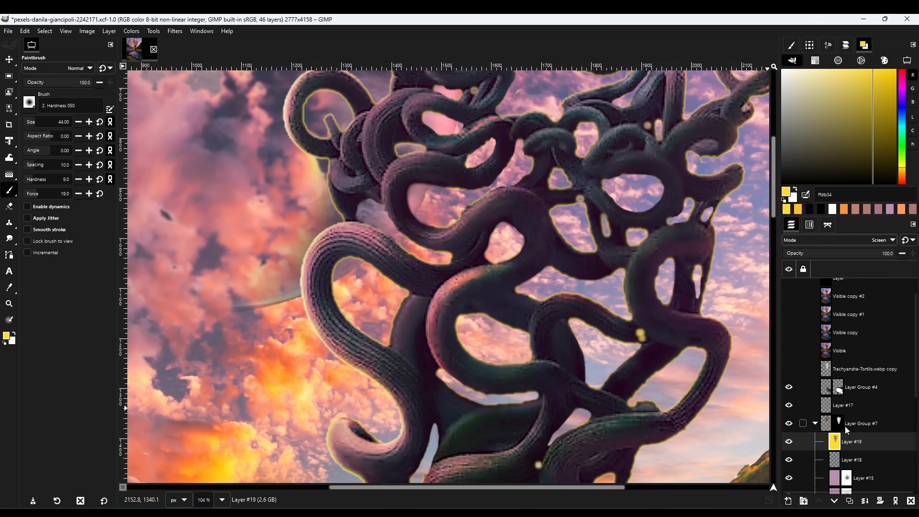
# - Add a fully transparent black layer mask to Layer #19 to hide the outline glow
pyautogui.click(880, 501)
pyautogui.click(814, 382)
pyautogui.click(847, 492)
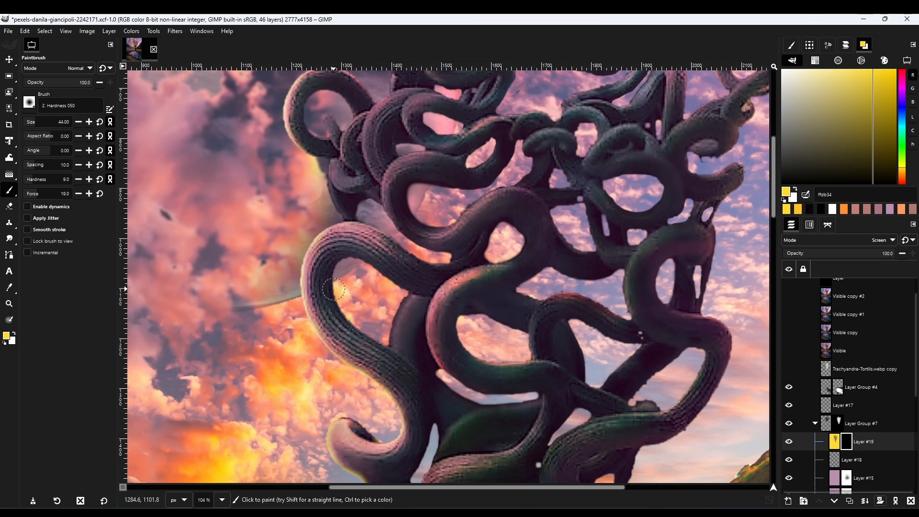
# - Paint white on Layer #19's mask with a size 49 brush to reveal glow around the tree's left and central openings
pyautogui.press('x')
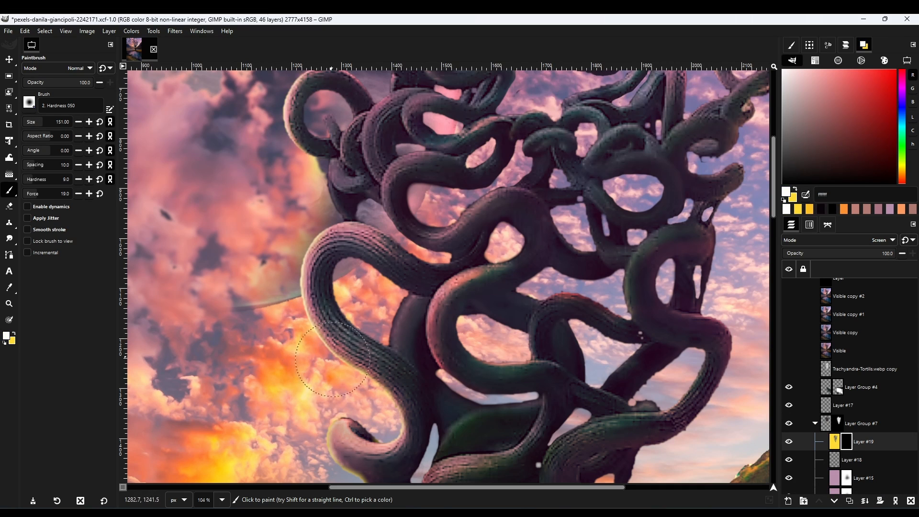
pyautogui.moveTo(492, 335)
pyautogui.mouseDown()
pyautogui.moveTo(457, 243)
pyautogui.moveTo(437, 240)
pyautogui.mouseUp()
pyautogui.scroll(6, 456, 254)
pyautogui.moveTo(511, 289); pyautogui.dragTo(518, 318)
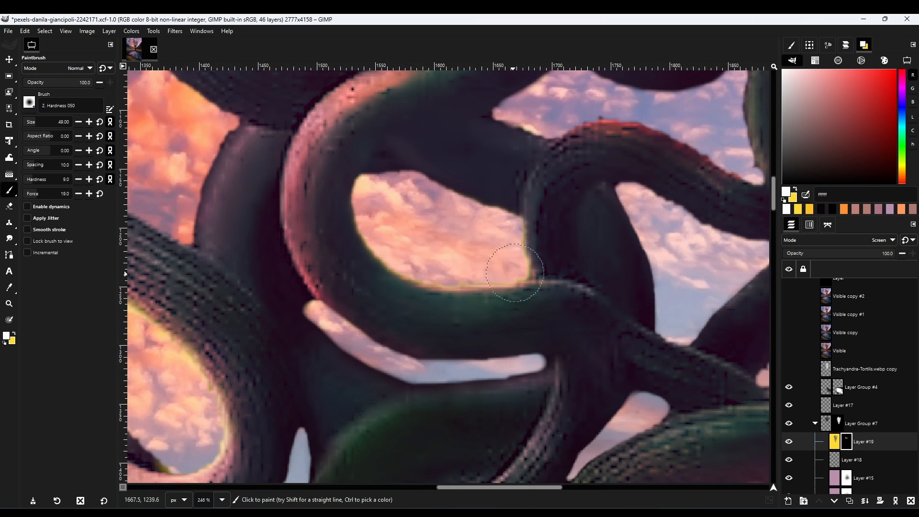
# - Reveal the yellow glow on Layer #19's mask along the upper and outer edges of the right-hand branches
pyautogui.moveTo(587, 129); pyautogui.dragTo(486, 262)
pyautogui.moveTo(739, 212); pyautogui.dragTo(398, 230)
pyautogui.moveTo(538, 343); pyautogui.dragTo(525, 267)
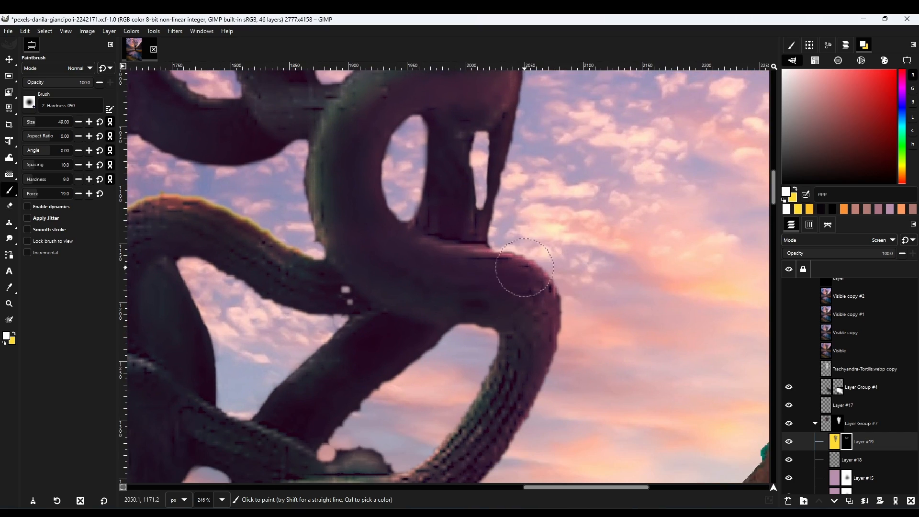
pyautogui.scroll(-5, 497, 447)
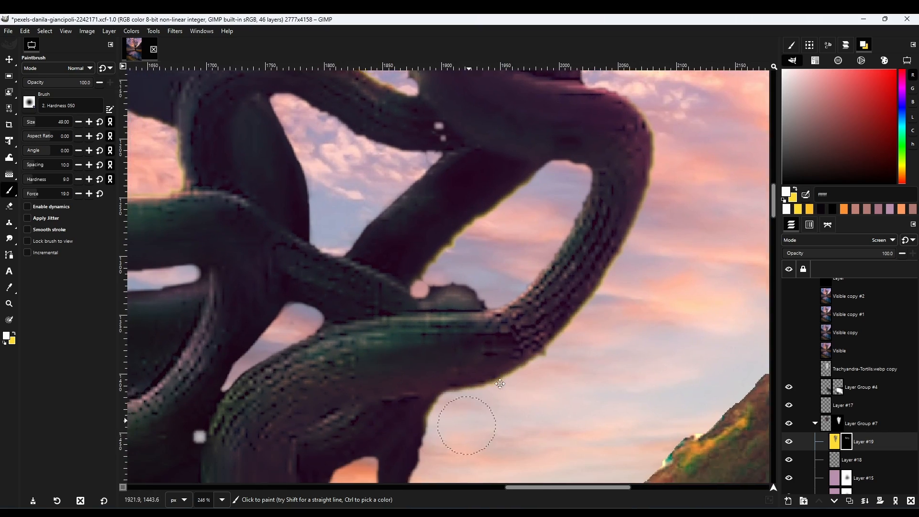
pyautogui.scroll(4, 546, 404)
# - Reveal the yellow glow along the trunk's left edge and around the lower openings on Layer #19's mask
pyautogui.scroll(-4, 472, 378)
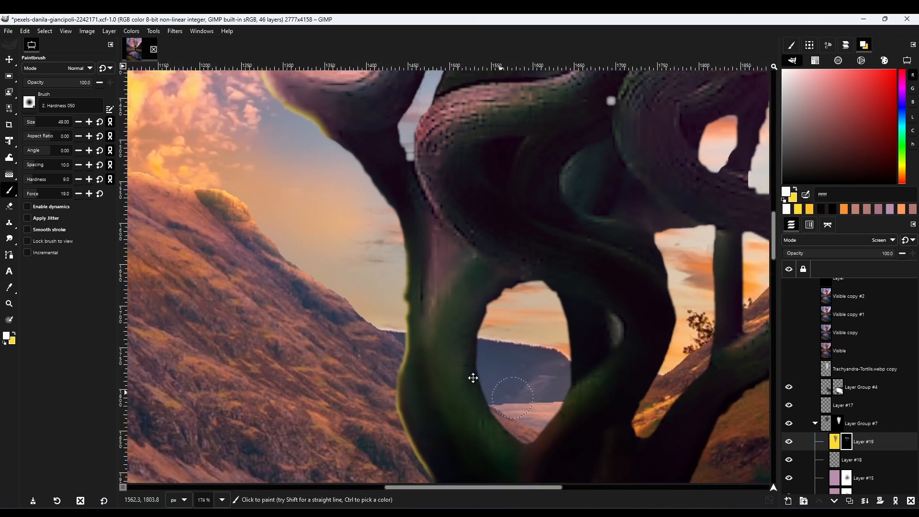
pyautogui.scroll(4, 377, 376)
pyautogui.scroll(6, 377, 376)
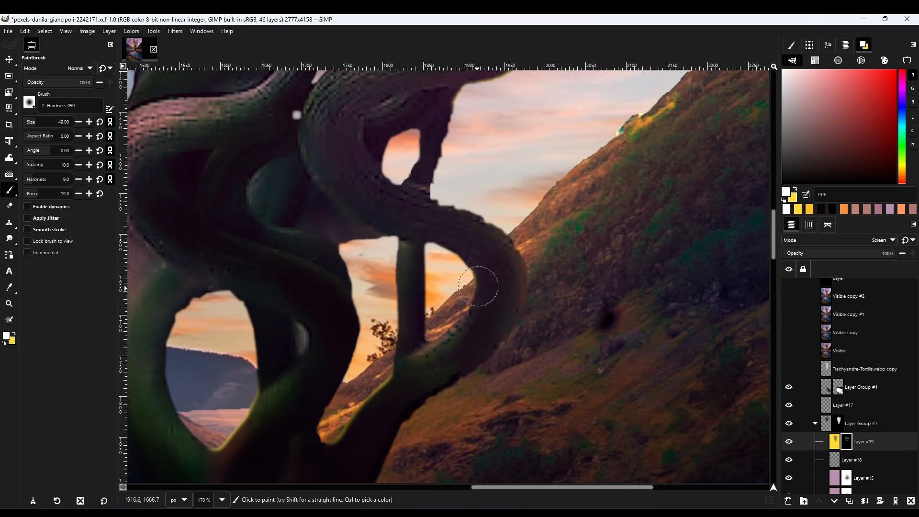
pyautogui.scroll(2, 470, 332)
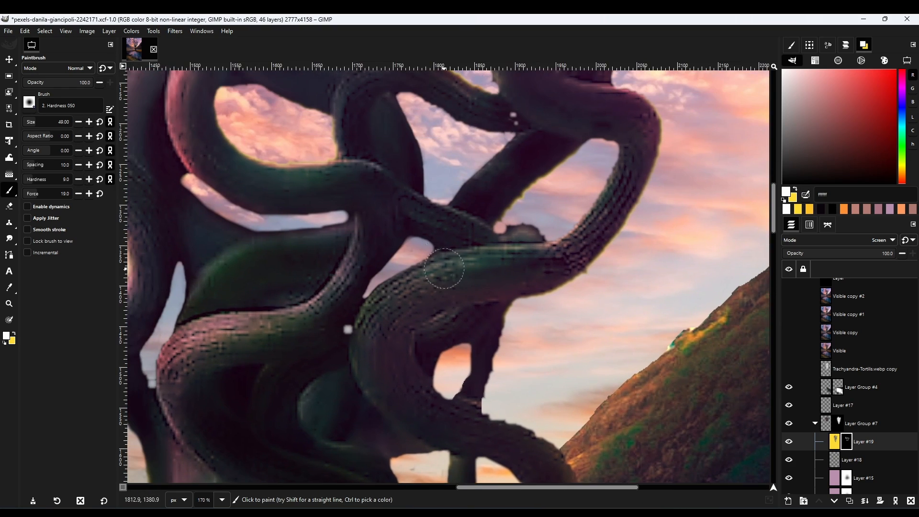
# - Paint white on Layer #19's mask to bring out the glow along the middle branches and inner loop edges
pyautogui.scroll(4, 418, 258)
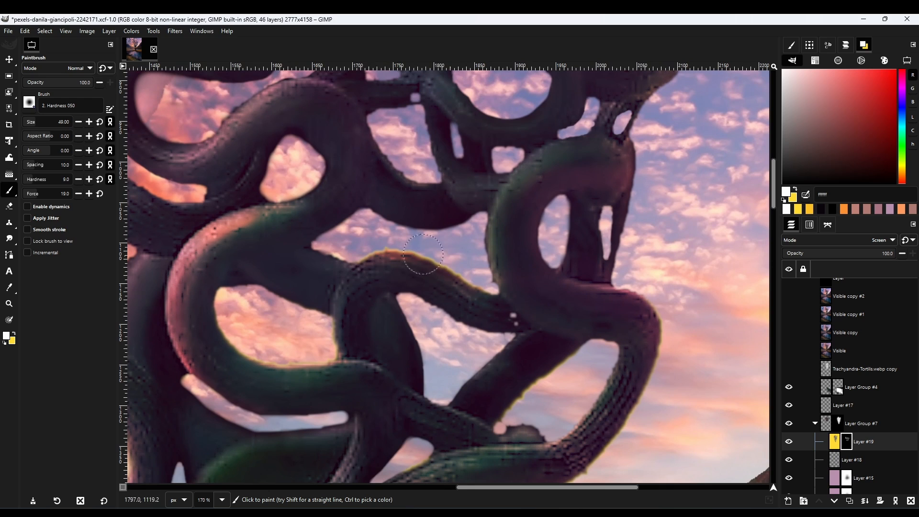
pyautogui.scroll(5, 423, 254)
pyautogui.hscroll(-2, 423, 254)
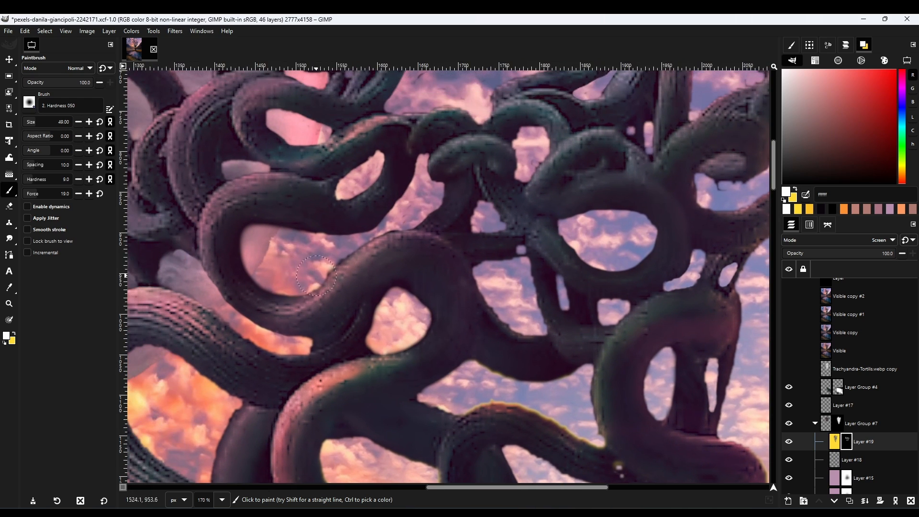
pyautogui.scroll(2, 409, 224)
pyautogui.hscroll(-1, 335, 361)
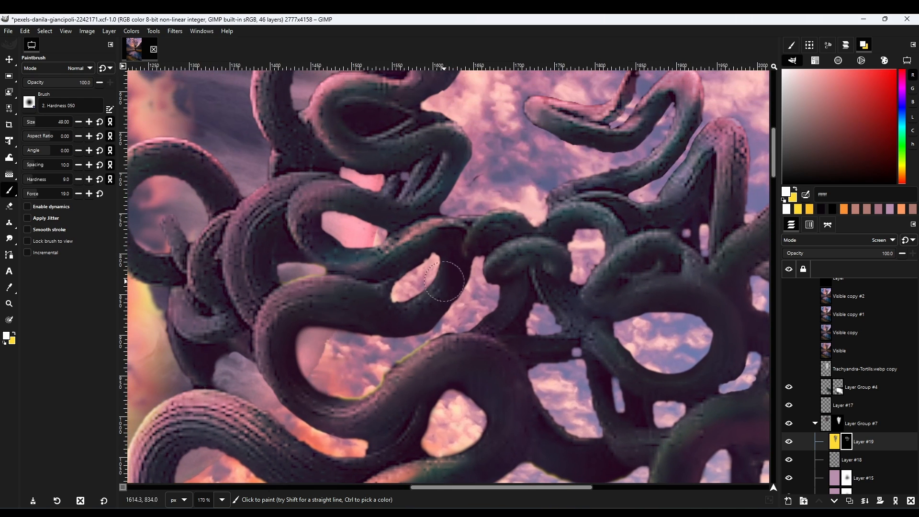
# - Reveal the yellow glow on the edges of the upper-left loops and topmost coils through Layer #19's mask
pyautogui.scroll(1, 444, 281)
pyautogui.scroll(3, 295, 294)
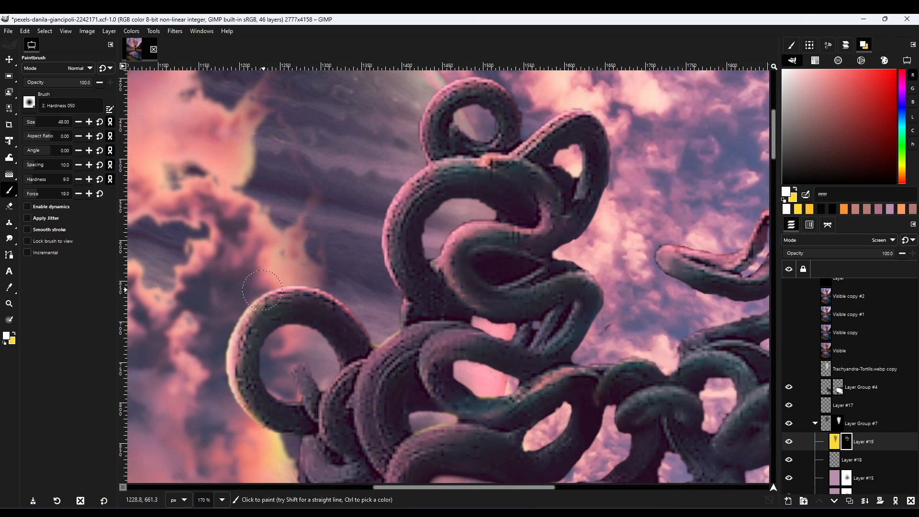
pyautogui.hscroll(-2, 399, 238)
pyautogui.scroll(2, 407, 234)
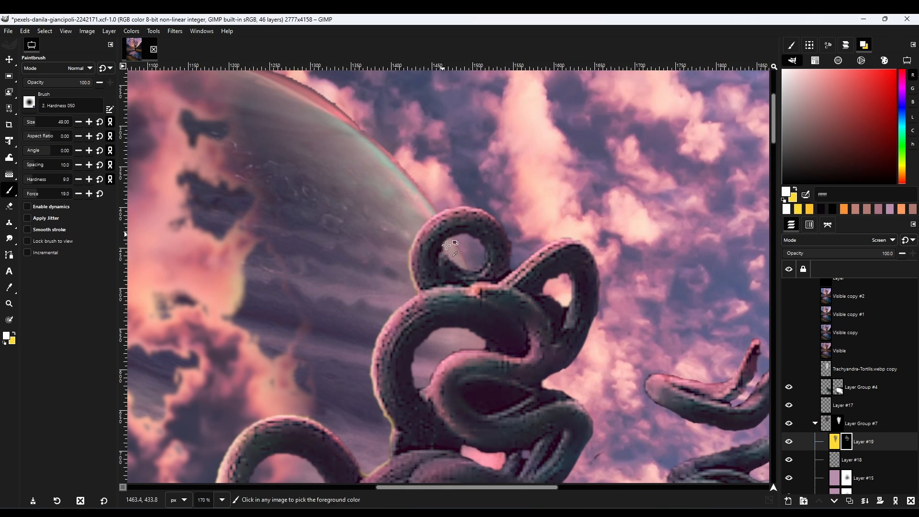
# - Examine the tree's rim light against the whole composite and collapse Layer Group #7
pyautogui.hotkey('shift', 'ctrl', 'j')
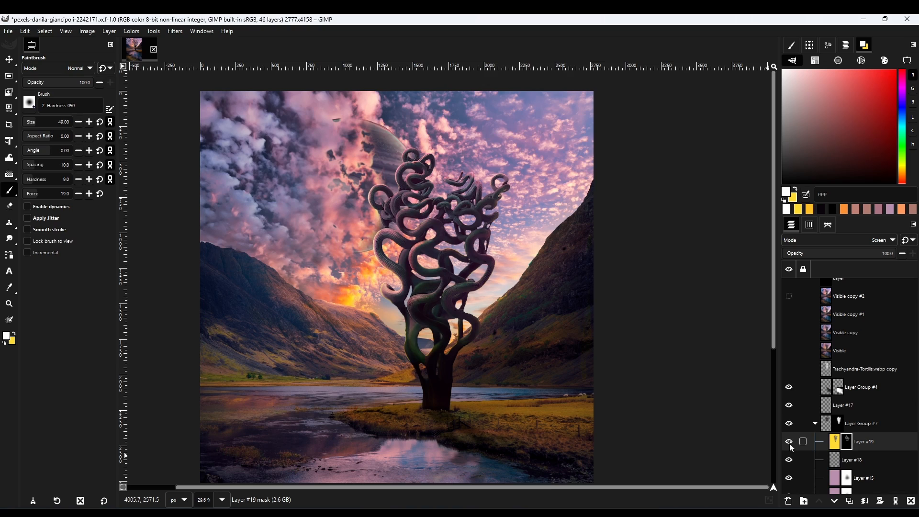
pyautogui.scroll(-1, 516, 363)
pyautogui.scroll(4, 516, 362)
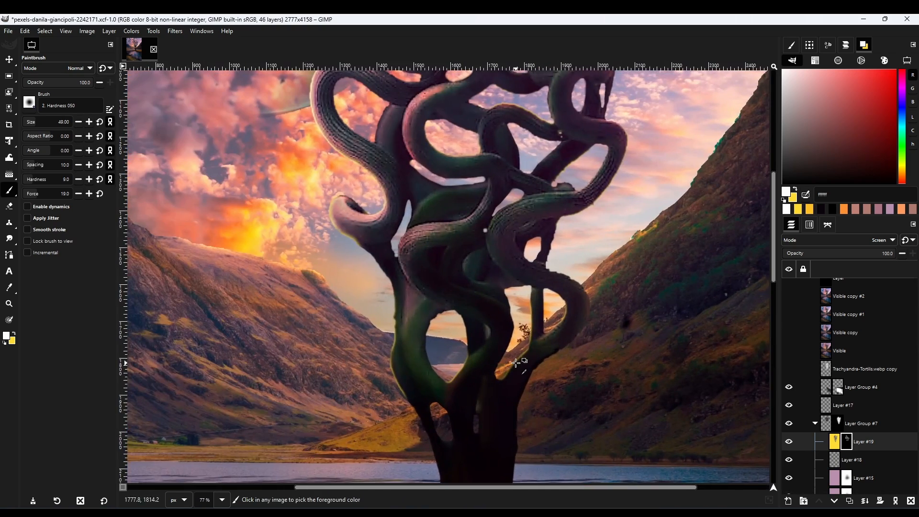
pyautogui.scroll(-5, 521, 363)
pyautogui.scroll(-2, 528, 364)
pyautogui.click(815, 423)
pyautogui.scroll(-3, 844, 430)
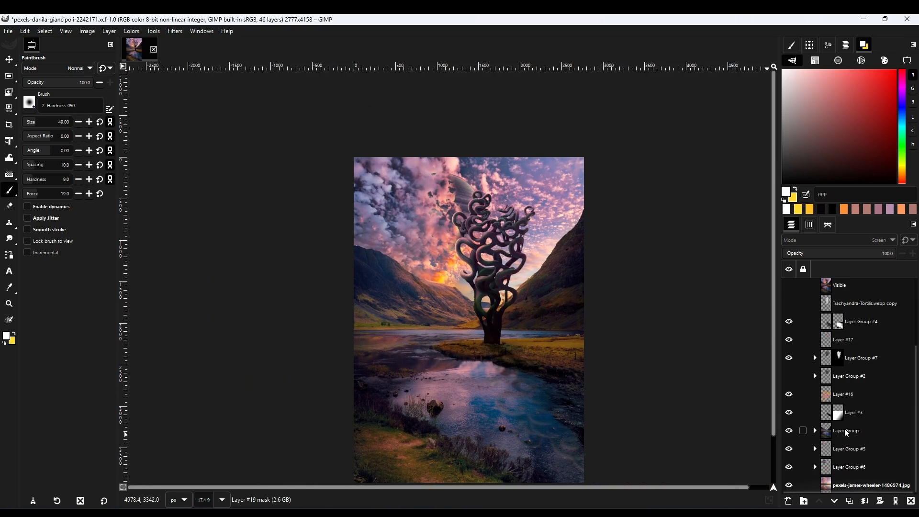
# - Expand Layer Group and add a new 2777 x 4158 px transparent layer above Layer #1 inside it
pyautogui.click(788, 431)
pyautogui.click(789, 430)
pyautogui.click(815, 430)
pyautogui.click(837, 450)
pyautogui.click(787, 500)
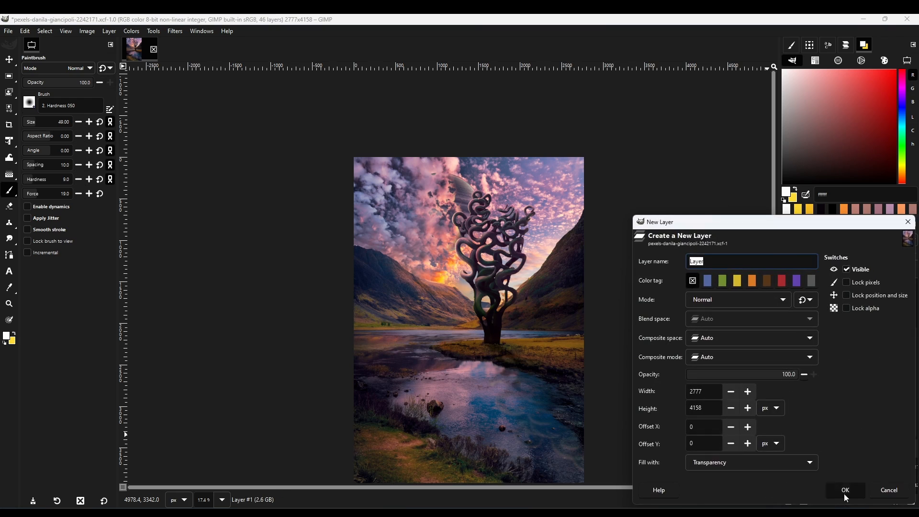
pyautogui.click(844, 491)
# - Sample the sunset orange ffa420 and paint a broad soft glow across both mountain slopes on Layer #20
pyautogui.moveTo(836, 451); pyautogui.dragTo(837, 447)
pyautogui.press('x')
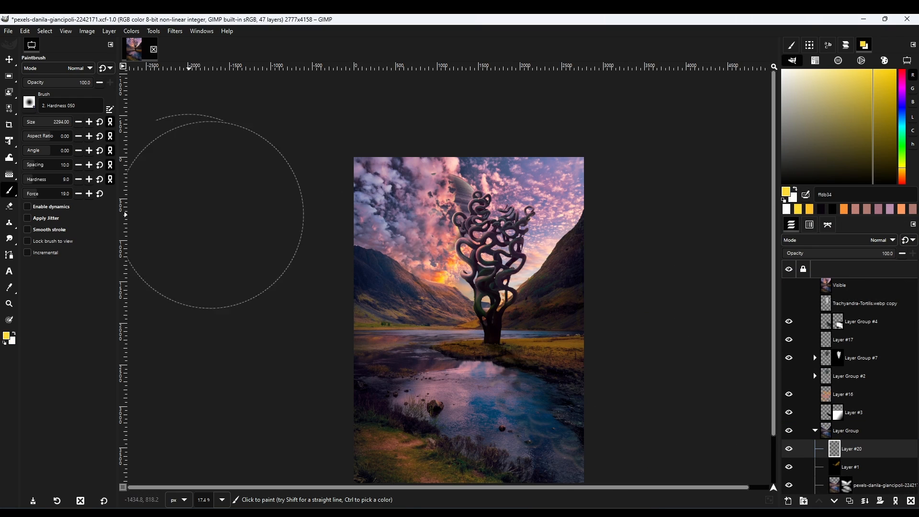
pyautogui.scroll(5, 460, 257)
pyautogui.keyDown('ctrl'); pyautogui.click(460, 243); pyautogui.keyUp('ctrl')
pyautogui.click(378, 229)
pyautogui.moveTo(523, 253); pyautogui.dragTo(340, 276)
pyautogui.click(653, 260)
pyautogui.scroll(-5, 510, 251)
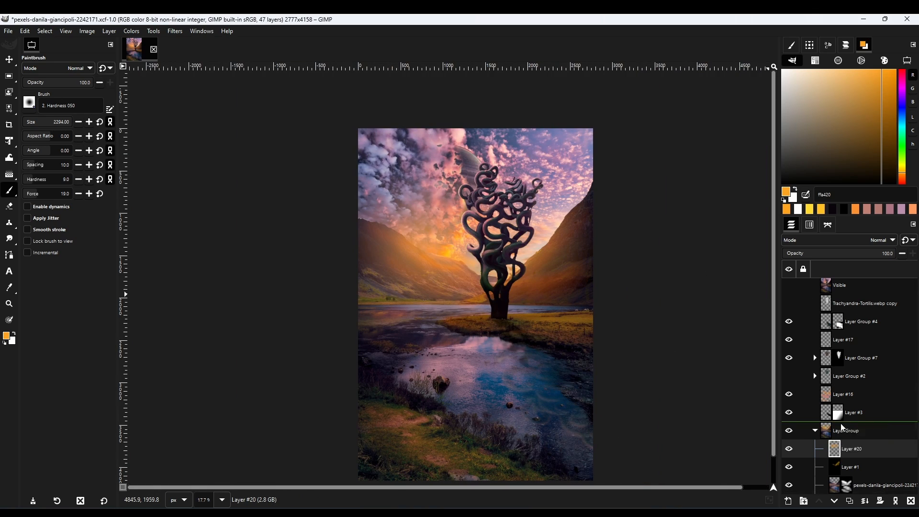
# - Move Layer #20 out above Layer Group, set it to Screen at 16 opacity, and compare the result with it hidden
pyautogui.click(809, 239)
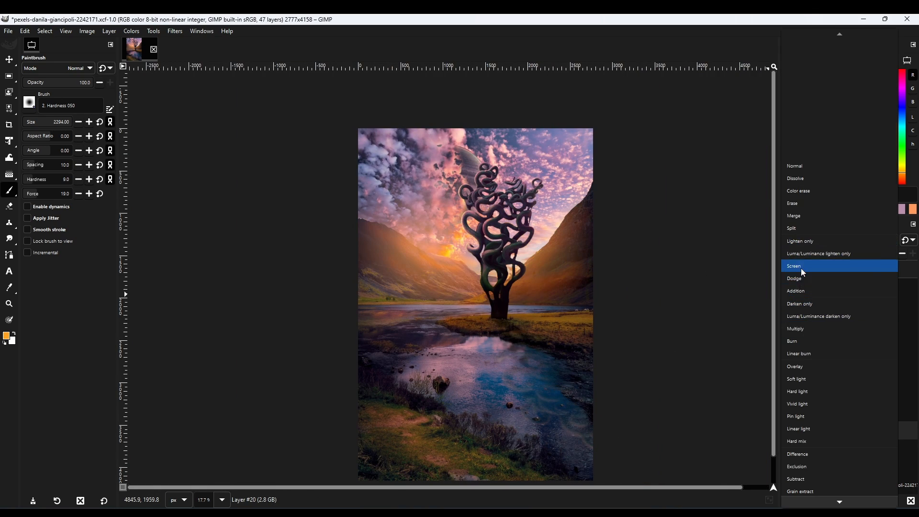
pyautogui.click(801, 269)
pyautogui.scroll(4, 462, 212)
pyautogui.moveTo(819, 253); pyautogui.dragTo(804, 254)
pyautogui.scroll(-4, 480, 293)
pyautogui.scroll(2, 461, 278)
pyautogui.click(788, 431)
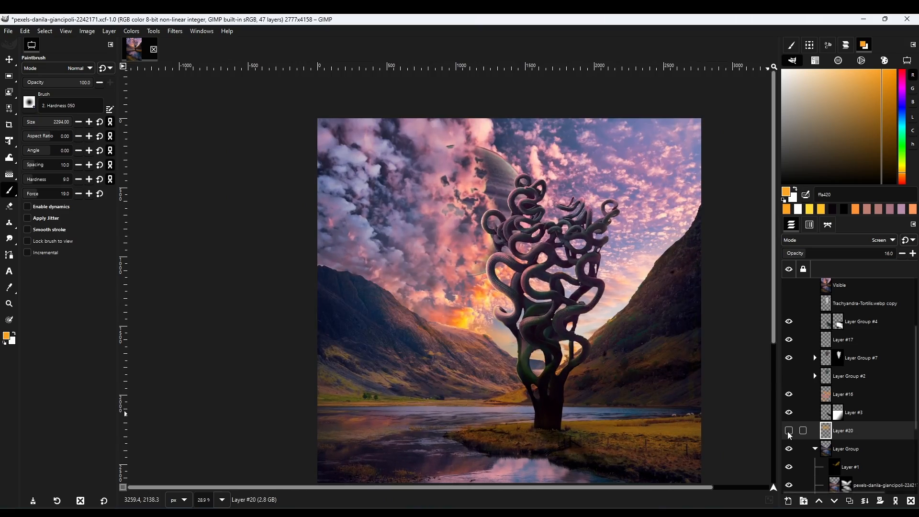
pyautogui.click(789, 432)
# - Change Layer #20's blend mode to Addition and lower its opacity to 7
pyautogui.scroll(-5, 588, 342)
pyautogui.scroll(7, 588, 343)
pyautogui.scroll(-2, 857, 242)
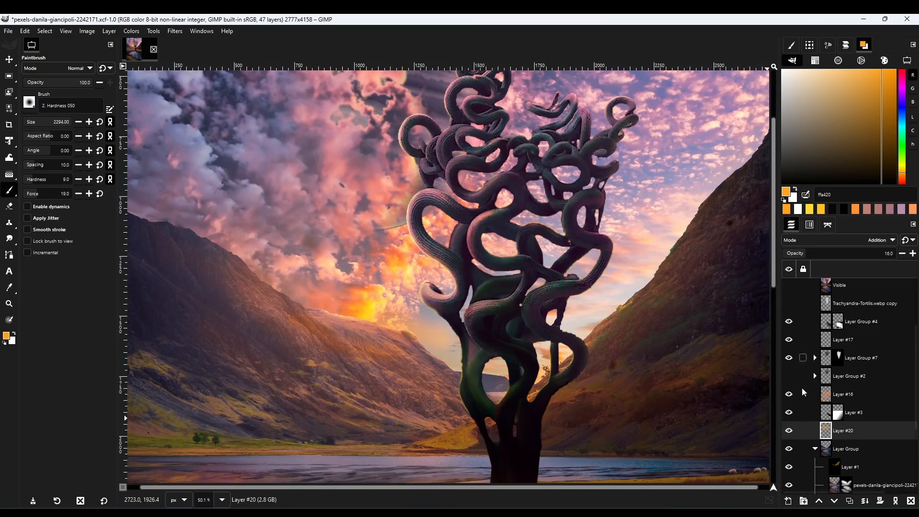
pyautogui.click(789, 430)
pyautogui.click(788, 430)
pyautogui.moveTo(791, 254)
pyautogui.mouseDown()
pyautogui.moveTo(828, 255)
pyautogui.moveTo(790, 254)
pyautogui.mouseUp()
pyautogui.scroll(-5, 450, 294)
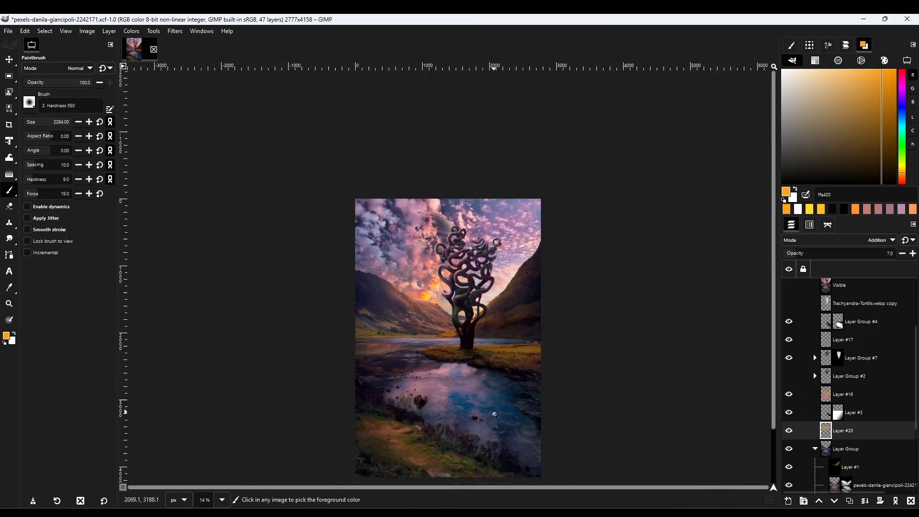
pyautogui.scroll(4, 495, 414)
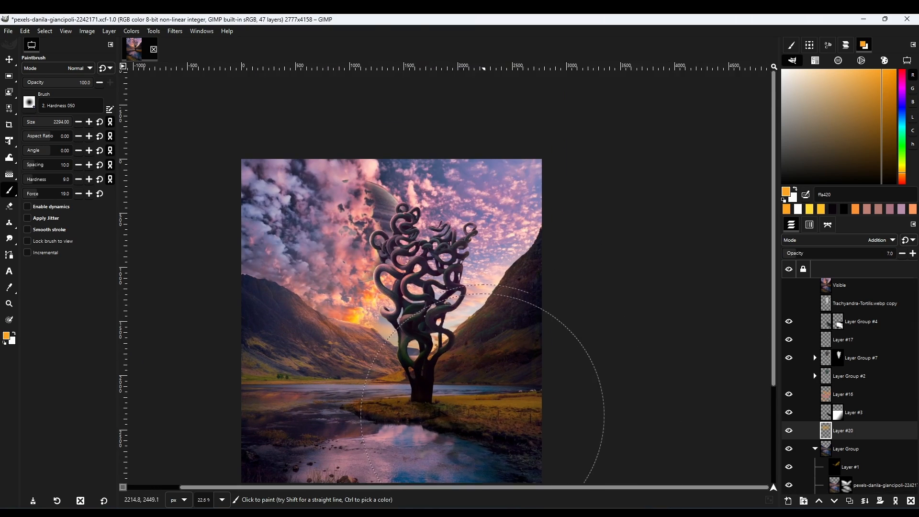
# - Sample the pale pink f3c4c5 from the sky and add a new layer above Layer #20
pyautogui.scroll(7, 480, 421)
pyautogui.keyDown('ctrl'); pyautogui.click(505, 244); pyautogui.keyUp('ctrl')
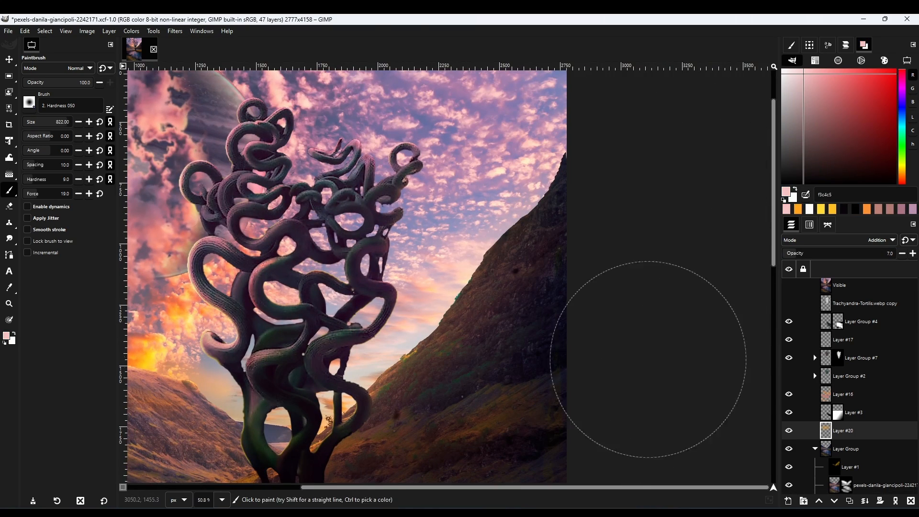
pyautogui.hotkey('shift', 'ctrl', 'n')
pyautogui.press('Return')
# - Set Layer #21 to Screen, paint pale pink haze along the right mountain slope, and reduce its opacity to 6
pyautogui.click(881, 240)
pyautogui.click(804, 345)
pyautogui.moveTo(510, 259); pyautogui.dragTo(411, 390)
pyautogui.moveTo(822, 254); pyautogui.dragTo(790, 253)
pyautogui.click(788, 430)
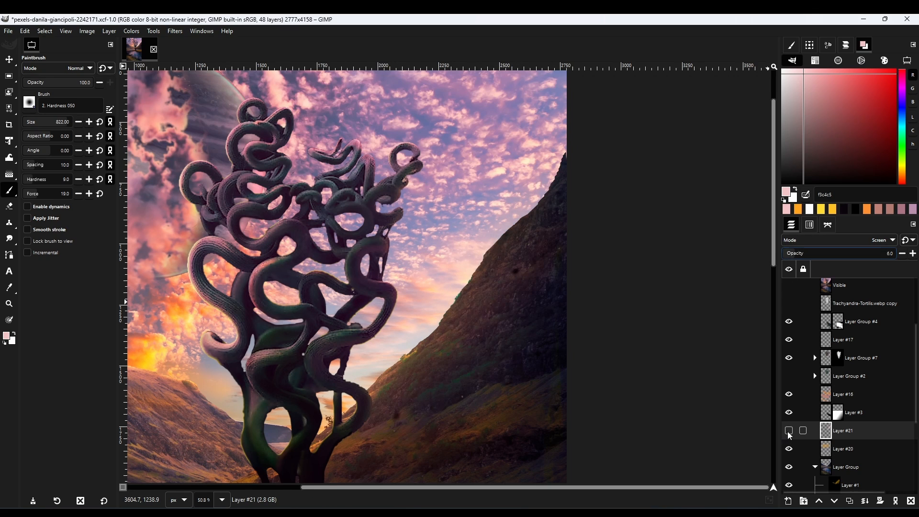
pyautogui.click(789, 431)
# - Examine the pink haze and the tree's blending against the whole composite, both close up and from afar
pyautogui.scroll(-8, 627, 402)
pyautogui.scroll(8, 610, 287)
pyautogui.scroll(4, 835, 414)
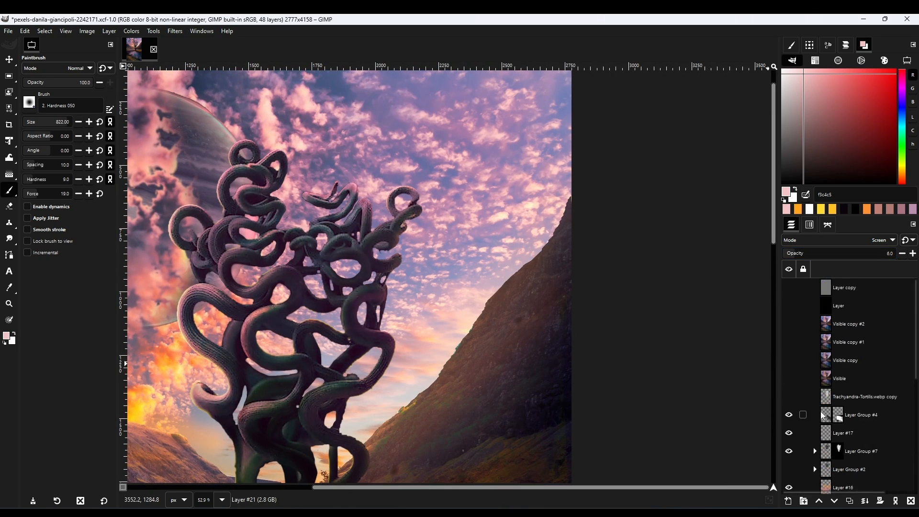
pyautogui.scroll(-3, 813, 416)
pyautogui.click(788, 440)
pyautogui.click(788, 440)
pyautogui.scroll(-2, 809, 427)
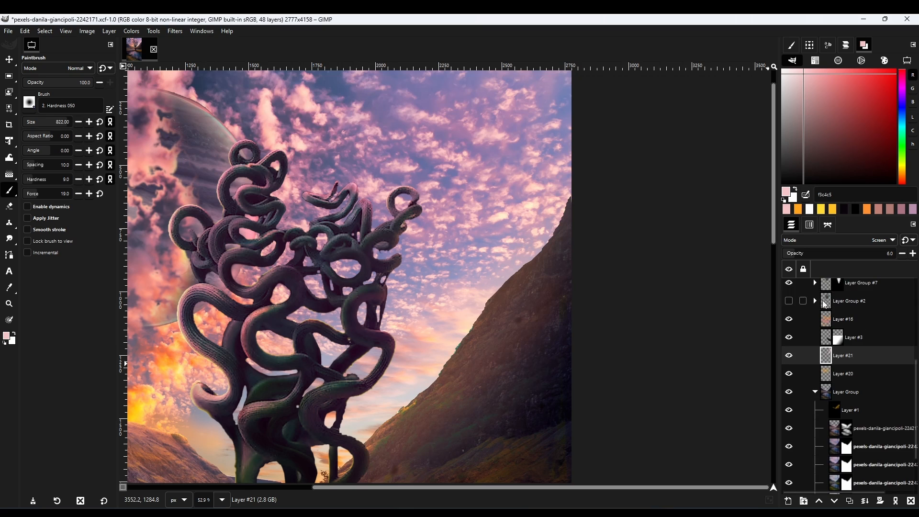
pyautogui.moveTo(814, 254); pyautogui.dragTo(790, 256)
pyautogui.scroll(-6, 536, 373)
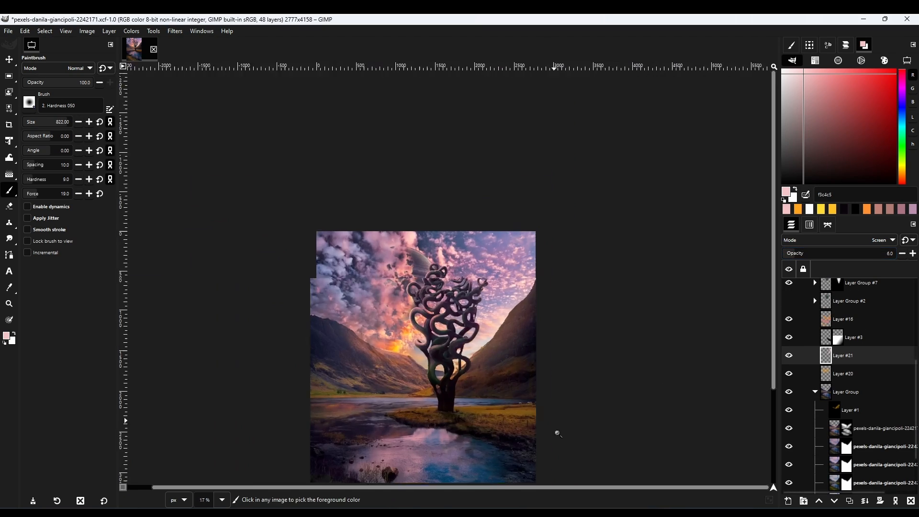
pyautogui.scroll(2, 520, 372)
pyautogui.scroll(2, 519, 372)
pyautogui.scroll(-3, 529, 377)
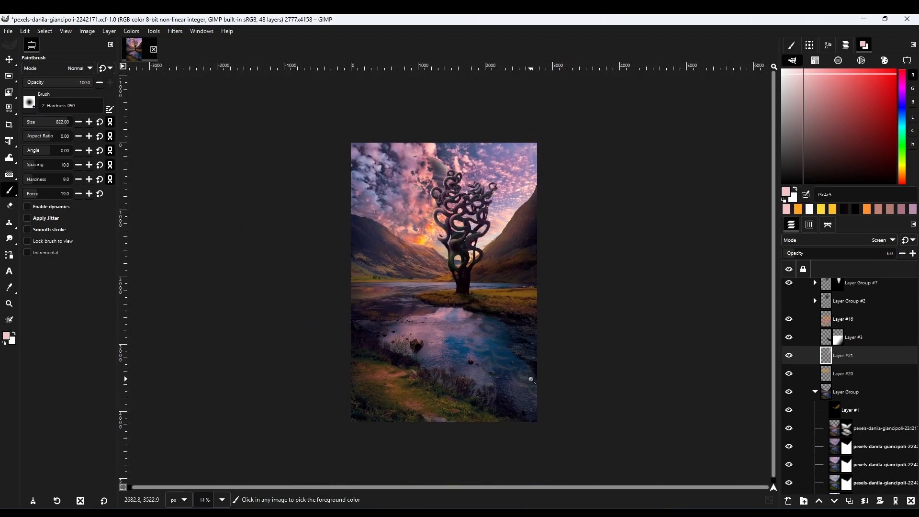
pyautogui.scroll(2, 531, 377)
pyautogui.scroll(-1, 548, 370)
pyautogui.scroll(2, 563, 377)
pyautogui.scroll(-2, 795, 393)
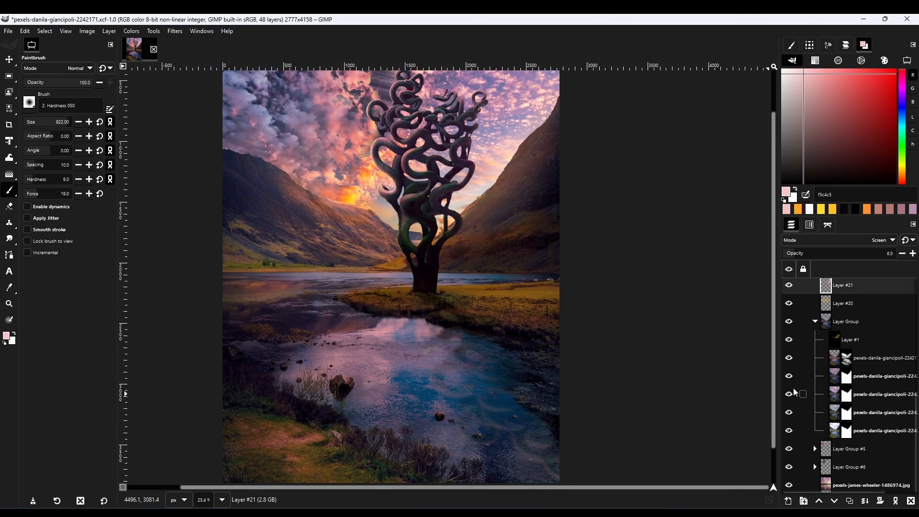
# - Compare the masked valley layers inside Layer Group by hiding and showing them, and collapse the group
pyautogui.click(791, 358)
pyautogui.click(791, 358)
pyautogui.click(789, 377)
pyautogui.click(789, 377)
pyautogui.click(788, 395)
pyautogui.click(815, 321)
# - Check what the sky, planet, glow, shading and reflection layers contribute by hiding and showing each one
pyautogui.click(789, 485)
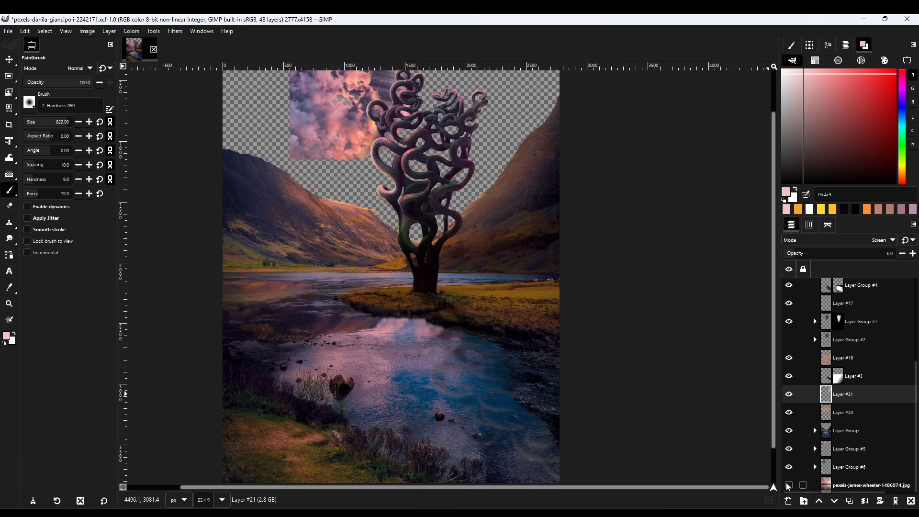
pyautogui.click(790, 485)
pyautogui.click(789, 467)
pyautogui.click(790, 467)
pyautogui.click(788, 449)
pyautogui.click(789, 449)
pyautogui.click(787, 398)
pyautogui.click(787, 397)
pyautogui.click(788, 377)
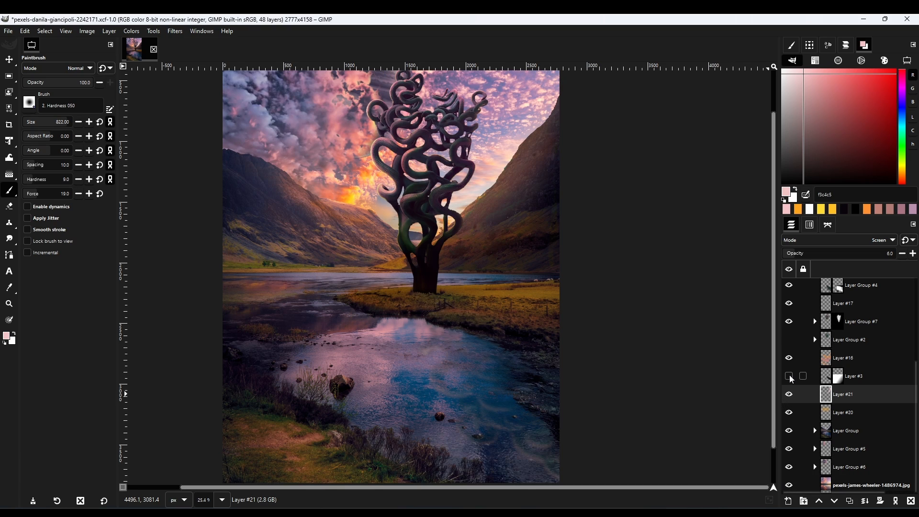
pyautogui.click(789, 377)
pyautogui.click(788, 361)
pyautogui.click(788, 361)
pyautogui.scroll(1, 789, 367)
pyautogui.click(789, 316)
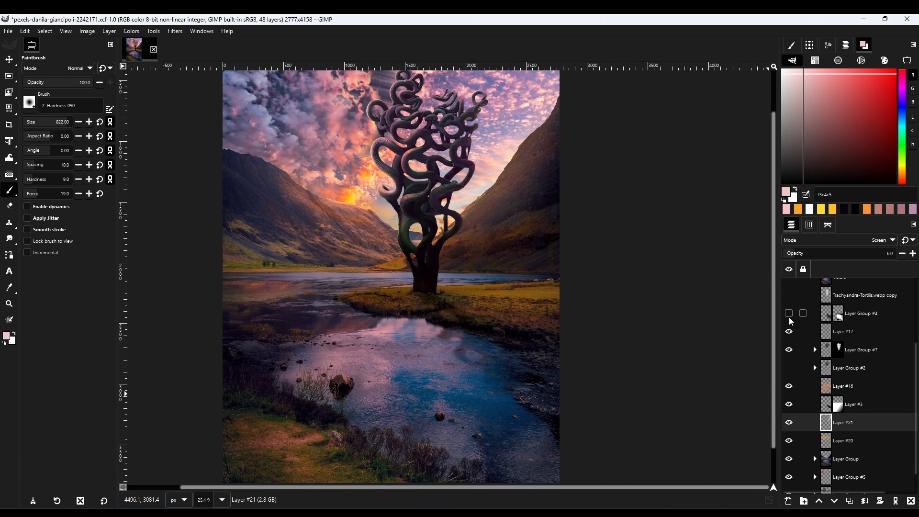
pyautogui.click(789, 317)
# - Raise Layer Group #4's opacity to 100 and darken the tree's water reflection with a negative Exposure adjustment
pyautogui.click(827, 315)
pyautogui.moveTo(835, 256); pyautogui.dragTo(916, 252)
pyautogui.scroll(-3, 621, 375)
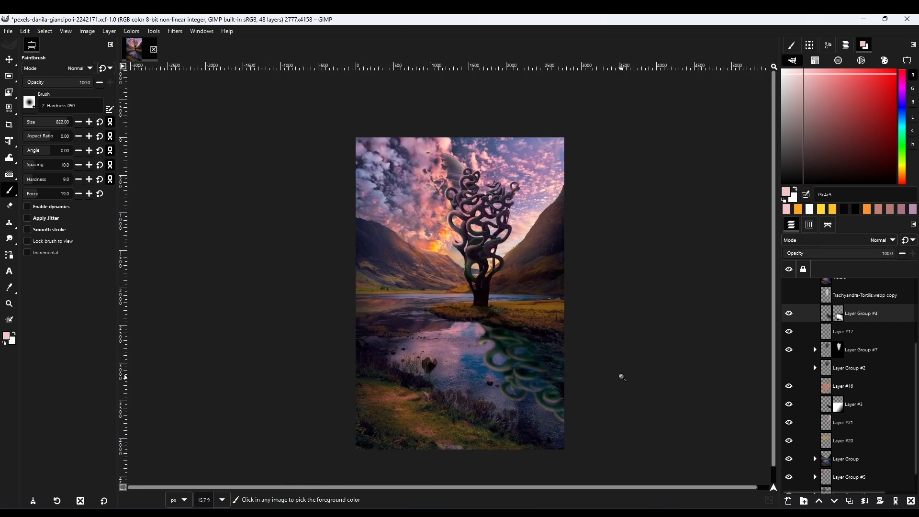
pyautogui.scroll(2, 618, 366)
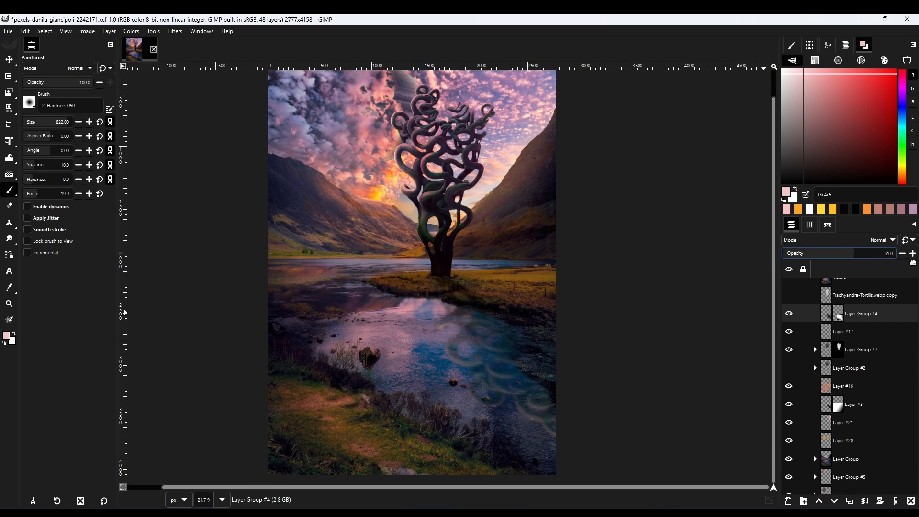
pyautogui.scroll(5, 497, 345)
pyautogui.click(132, 32)
pyautogui.click(148, 103)
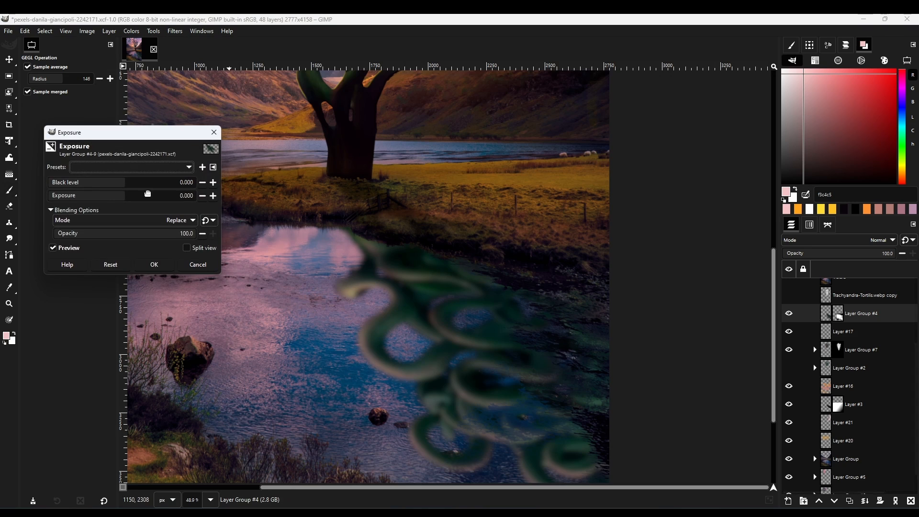
pyautogui.moveTo(127, 196); pyautogui.dragTo(117, 196)
pyautogui.click(155, 265)
# - Lower Layer Group #4's opacity to about 68 so the tree's reflection blends into the water
pyautogui.moveTo(861, 254); pyautogui.dragTo(820, 253)
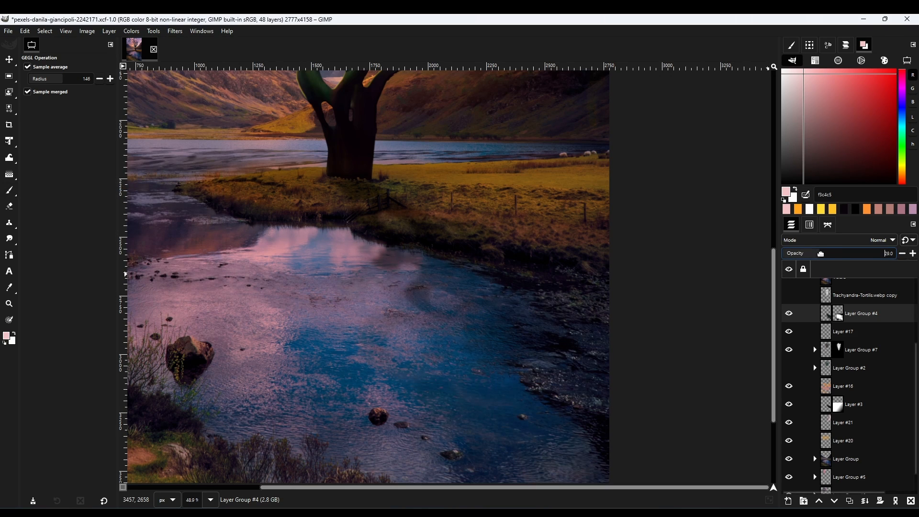
pyautogui.scroll(-6, 539, 369)
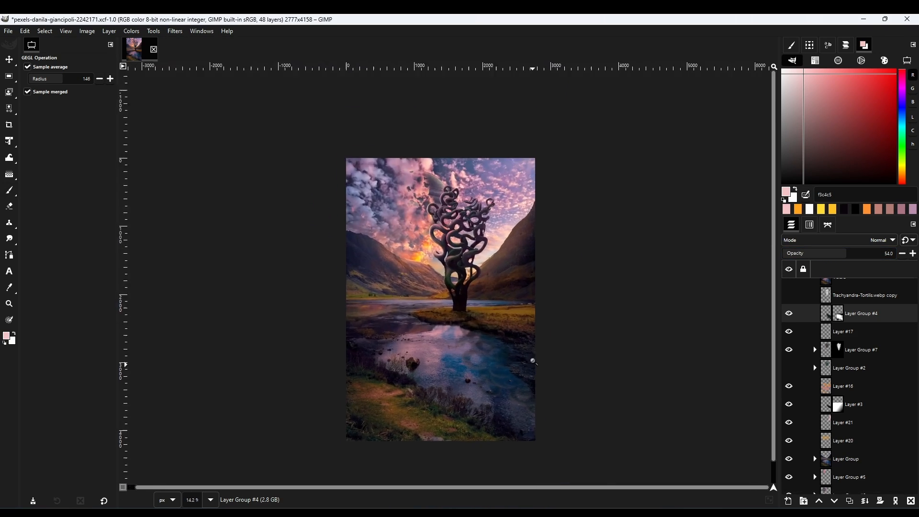
pyautogui.scroll(7, 469, 302)
pyautogui.click(857, 254)
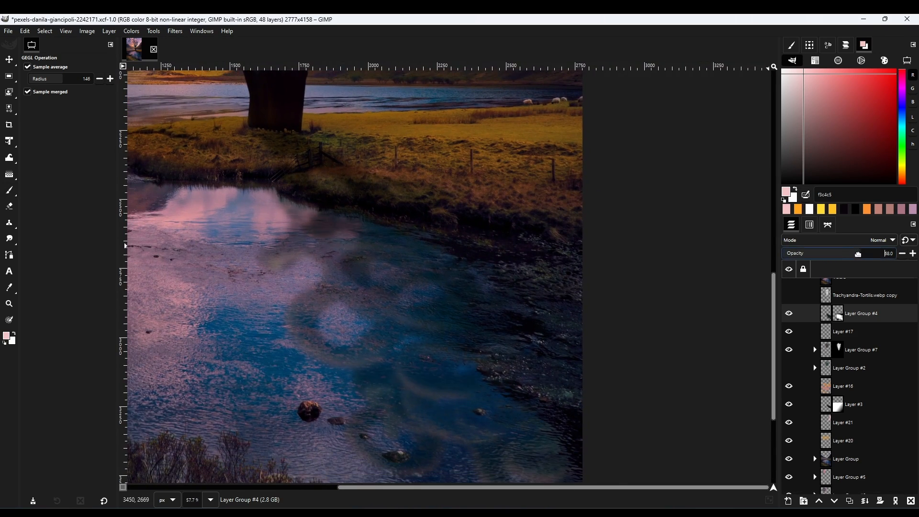
# - Add a new layer above Layer #17 and merge the reflection in Layer Group #4 down into it
pyautogui.click(827, 337)
pyautogui.click(788, 500)
pyautogui.press('Return')
pyautogui.click(829, 317)
pyautogui.click(864, 500)
pyautogui.scroll(-6, 564, 340)
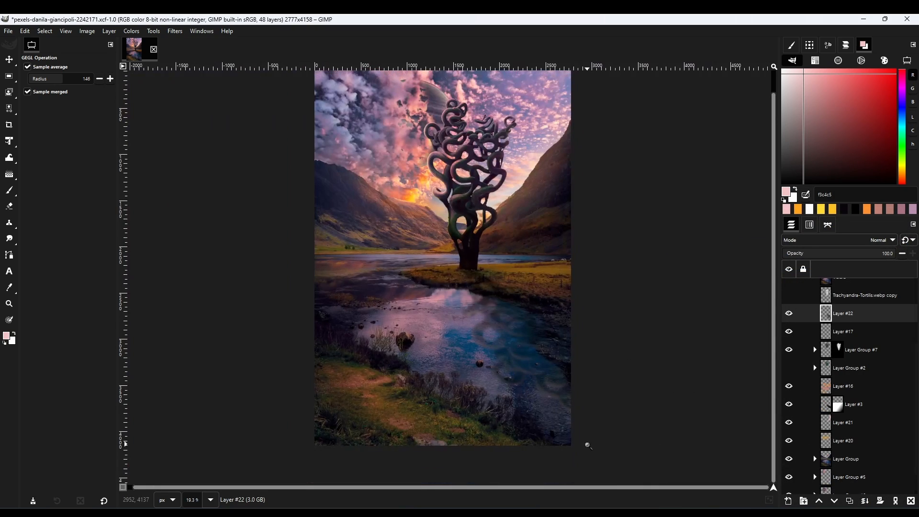
# - Create a new layer from the visible composite above Visible copy #2
pyautogui.scroll(-1, 811, 458)
pyautogui.click(789, 432)
pyautogui.click(789, 431)
pyautogui.click(832, 436)
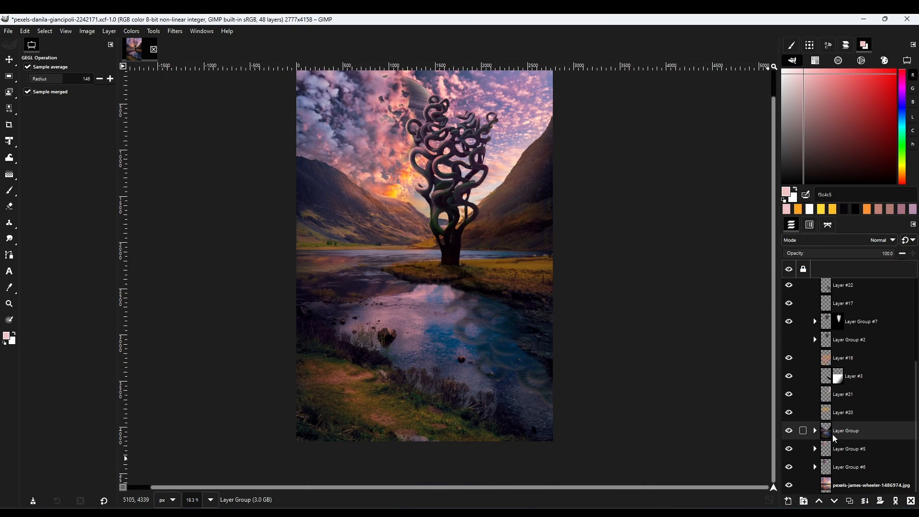
pyautogui.rightClick(840, 434)
pyautogui.click(810, 232)
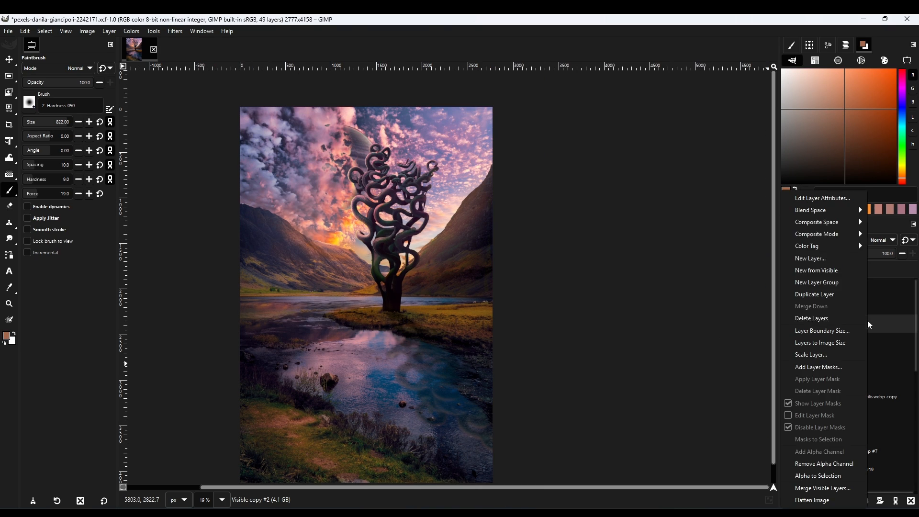
pyautogui.click(842, 314)
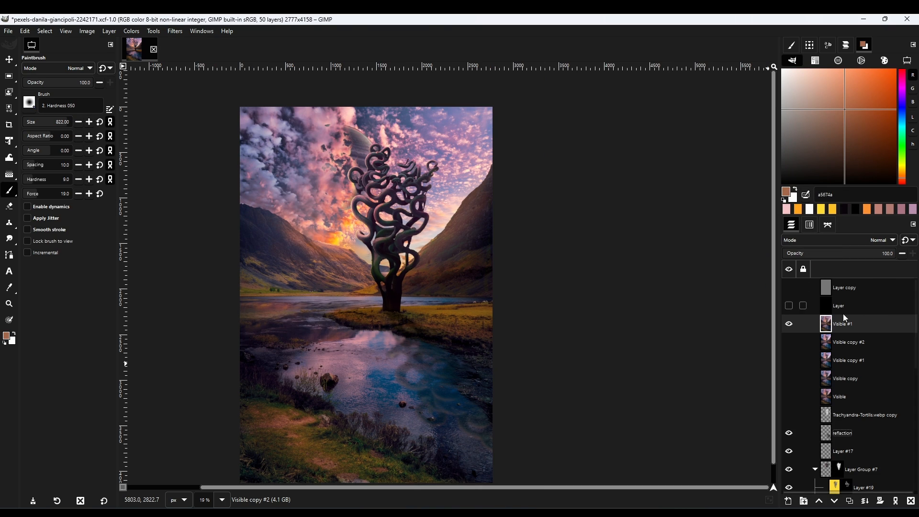
# - Sharpen Visible #1 with Unsharp Mask at radius 0.619 and amount 2.993, and compare it with the unsharpened image
pyautogui.click(181, 33)
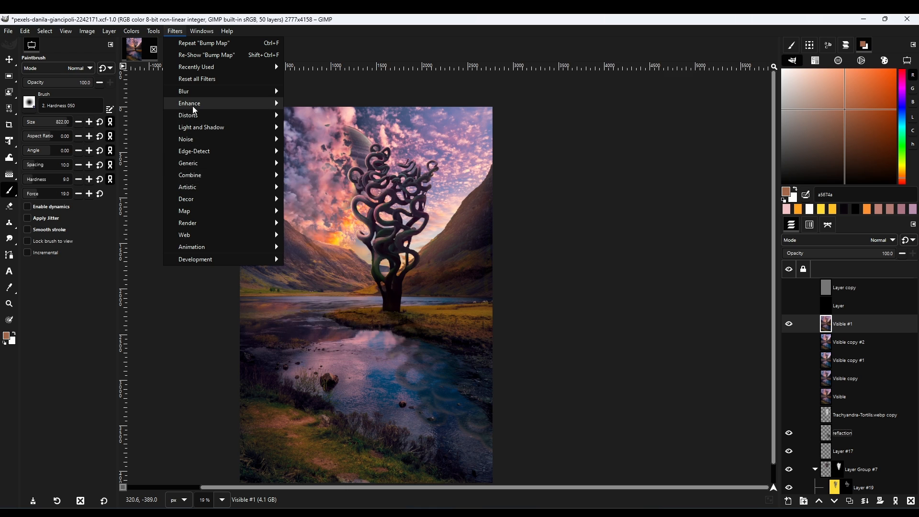
pyautogui.moveTo(194, 110)
pyautogui.click(306, 183)
pyautogui.scroll(5, 490, 129)
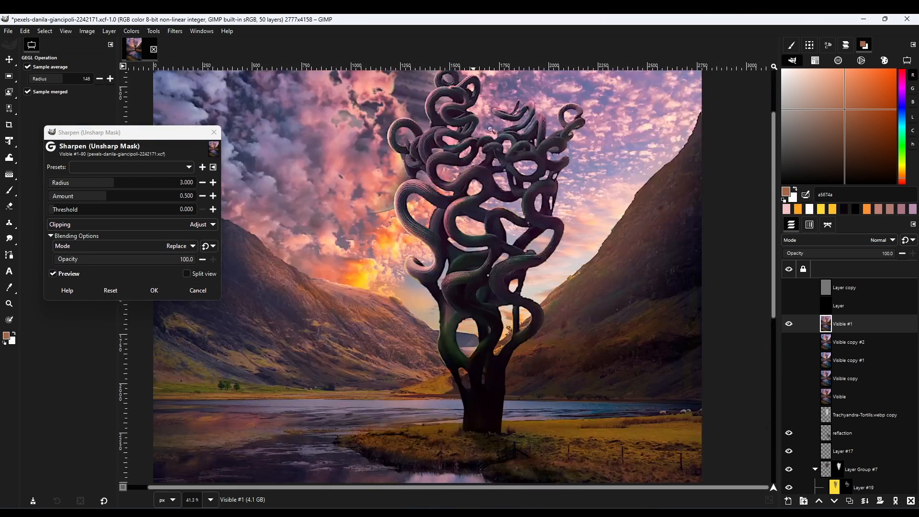
pyautogui.scroll(5, 491, 130)
pyautogui.moveTo(102, 197); pyautogui.dragTo(174, 196)
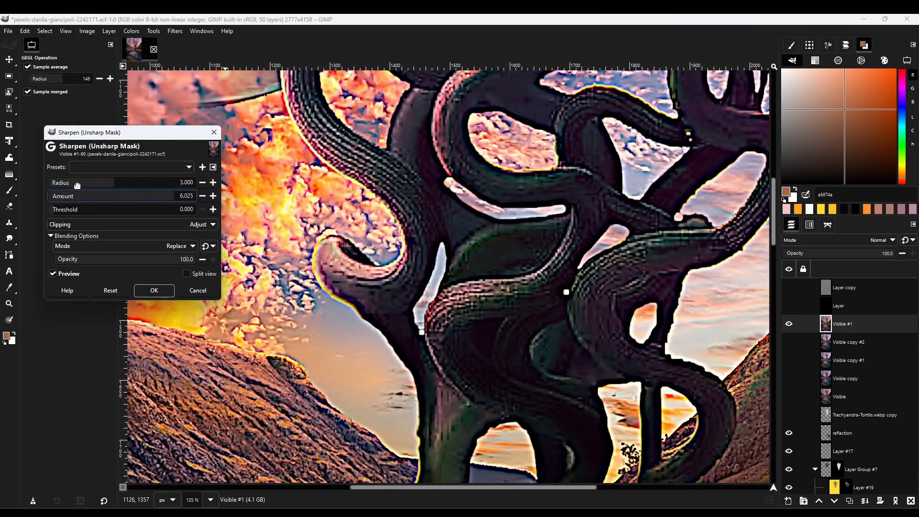
pyautogui.moveTo(78, 186)
pyautogui.mouseDown()
pyautogui.moveTo(71, 183)
pyautogui.moveTo(89, 182)
pyautogui.mouseUp()
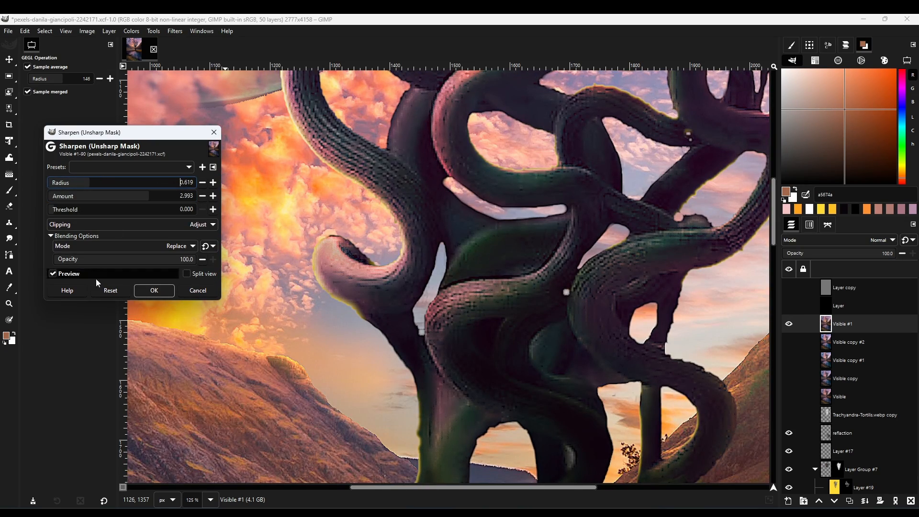
pyautogui.click(154, 290)
pyautogui.scroll(-5, 442, 425)
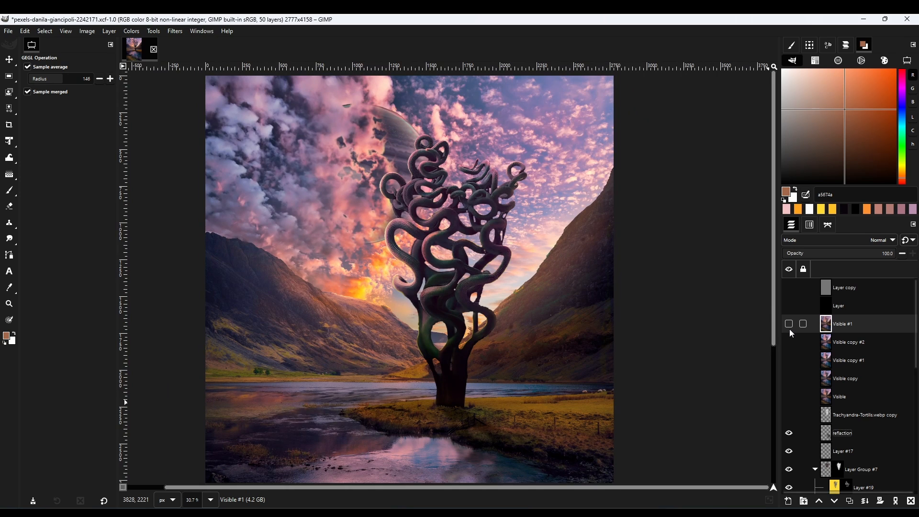
pyautogui.scroll(-3, 428, 340)
# - Apply Bloom to Visible #1 with threshold 50, softness 25, radius 10 and strength 50, comparing it with the original
pyautogui.click(175, 30)
pyautogui.moveTo(268, 103)
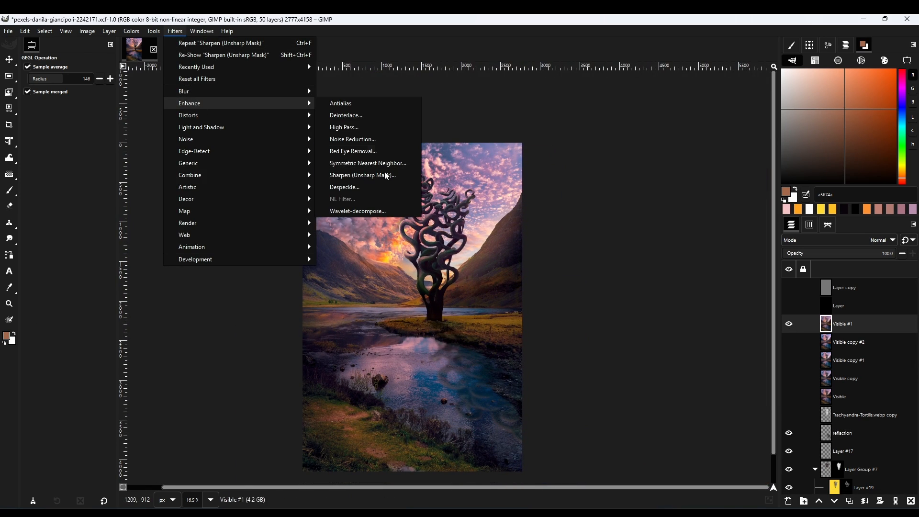
pyautogui.moveTo(268, 126)
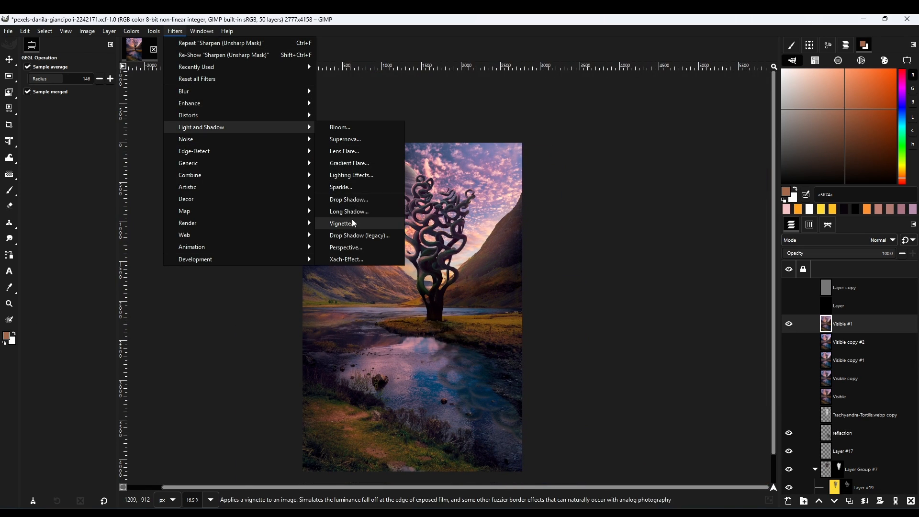
pyautogui.click(340, 127)
pyautogui.scroll(2, 413, 236)
pyautogui.scroll(1, 414, 236)
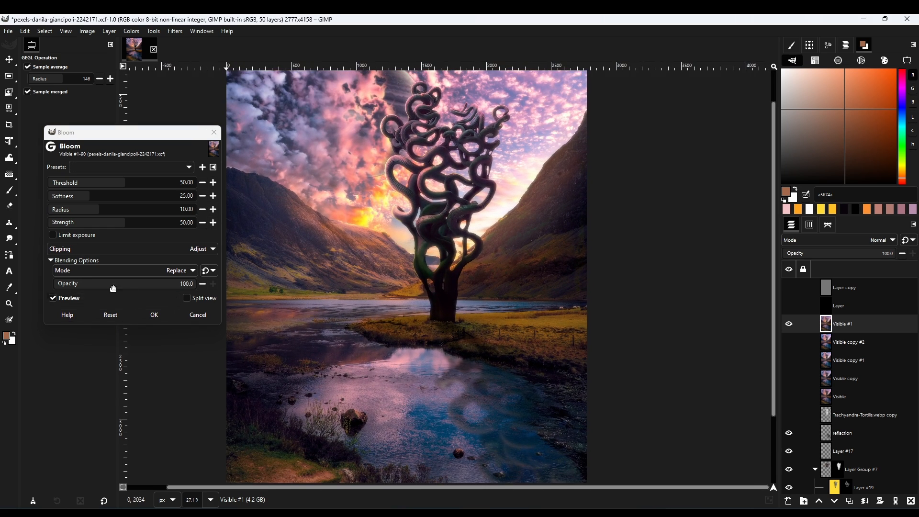
pyautogui.click(67, 299)
pyautogui.click(67, 299)
pyautogui.scroll(-3, 522, 319)
pyautogui.click(154, 317)
pyautogui.scroll(1, 577, 217)
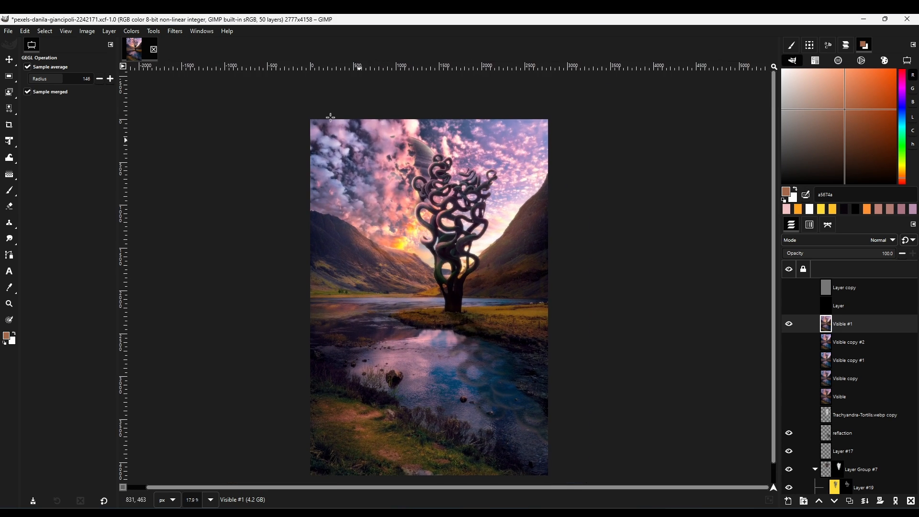
pyautogui.click(174, 31)
pyautogui.moveTo(212, 199)
pyautogui.click(308, 233)
pyautogui.click(507, 320)
# - Apply the Channel Mixer to Visible #1 with the last-used settings at 70 opacity, comparing it with the original
pyautogui.click(131, 31)
pyautogui.moveTo(169, 214)
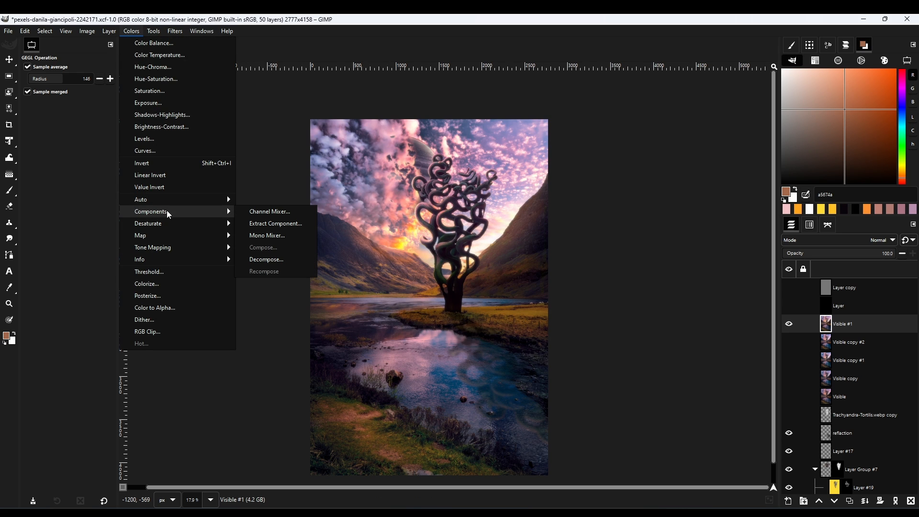
pyautogui.click(286, 215)
pyautogui.click(140, 167)
pyautogui.click(140, 168)
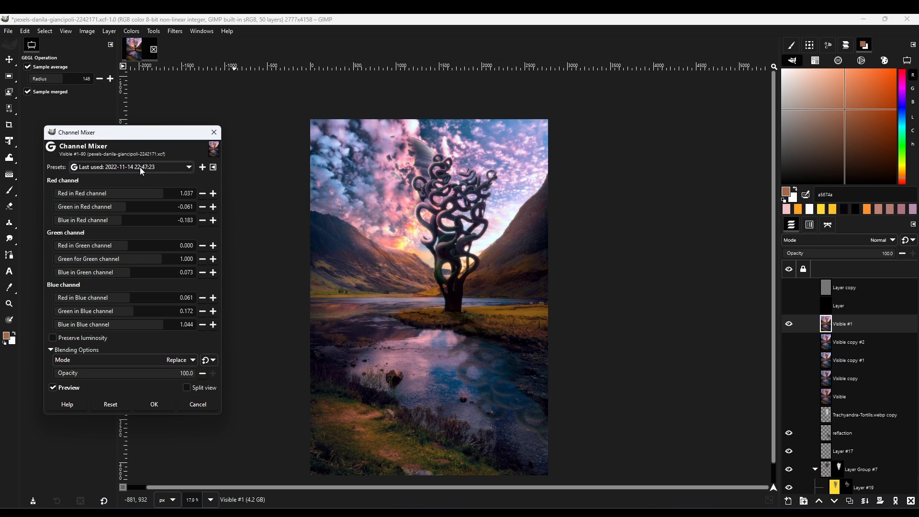
pyautogui.doubleClick(74, 387)
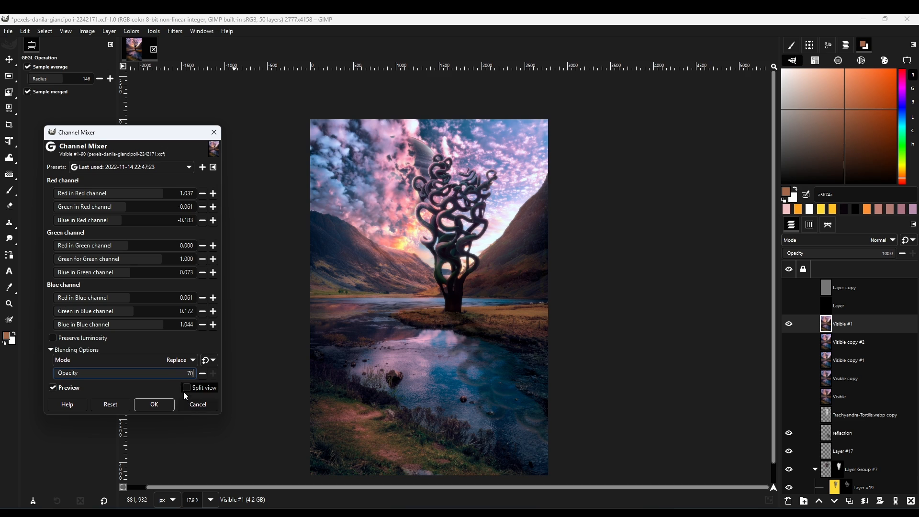
pyautogui.click(167, 403)
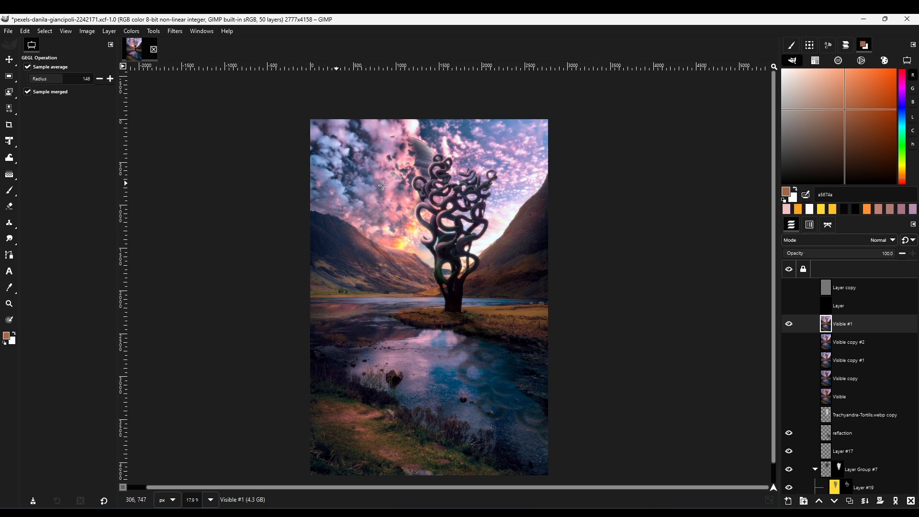
# - In Hue-Saturation for Visible #1, raise the blue saturation and set magenta to hue -16.5 and saturation 8.5
pyautogui.click(131, 31)
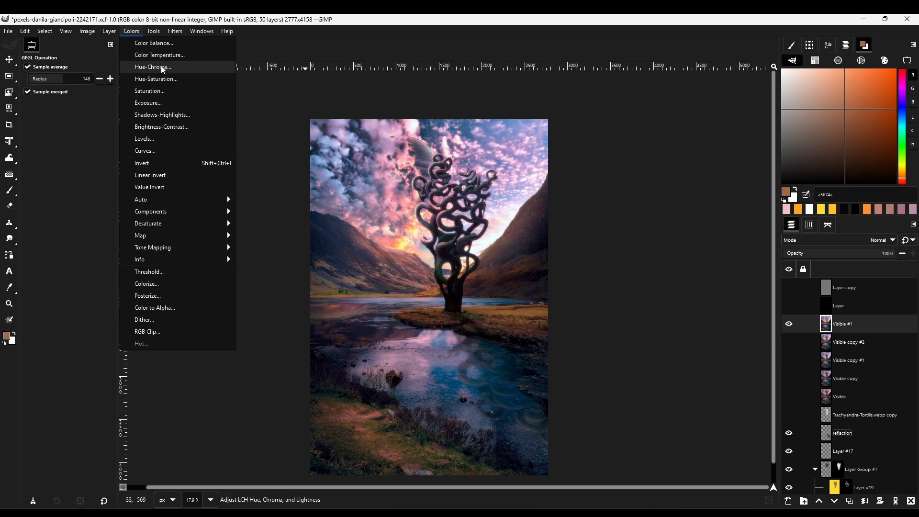
pyautogui.click(170, 83)
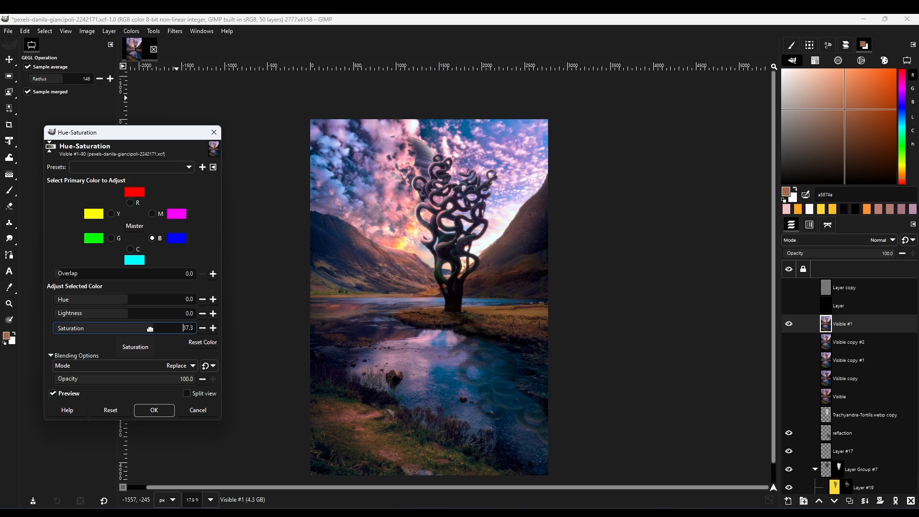
pyautogui.moveTo(150, 329); pyautogui.dragTo(149, 328)
pyautogui.moveTo(147, 332)
pyautogui.mouseDown()
pyautogui.moveTo(160, 338)
pyautogui.moveTo(144, 328)
pyautogui.mouseUp()
pyautogui.moveTo(104, 293); pyautogui.dragTo(118, 297)
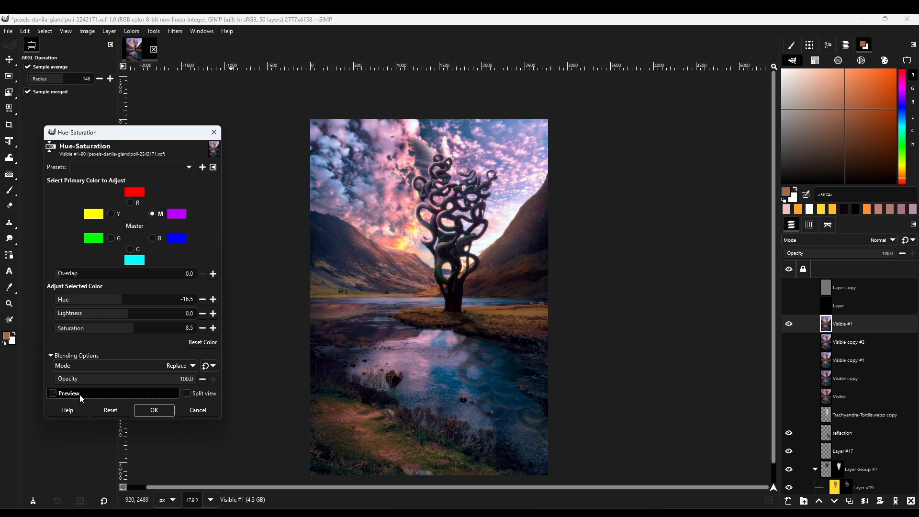
# - Try shifting the greens, set yellow to hue -8.9 and saturation 12, and apply the adjustment at 70 opacity, saving the image
pyautogui.click(111, 238)
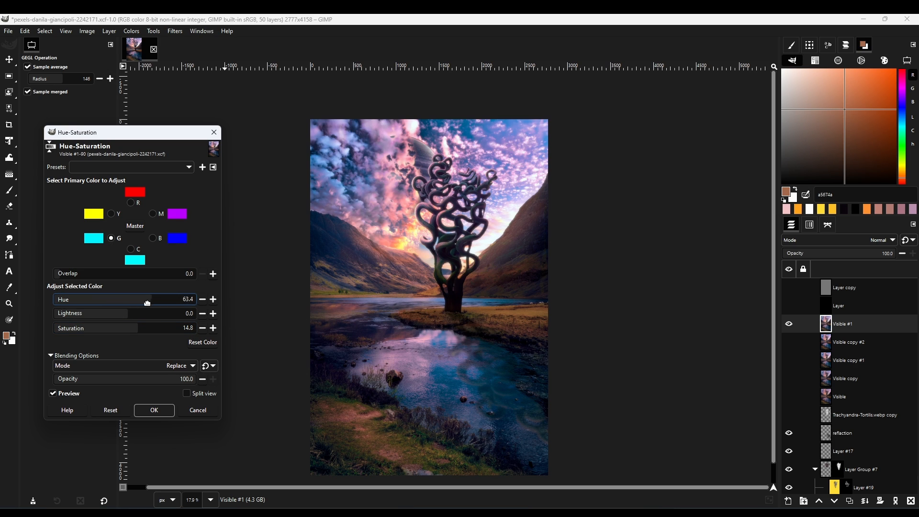
pyautogui.moveTo(96, 298); pyautogui.dragTo(125, 298)
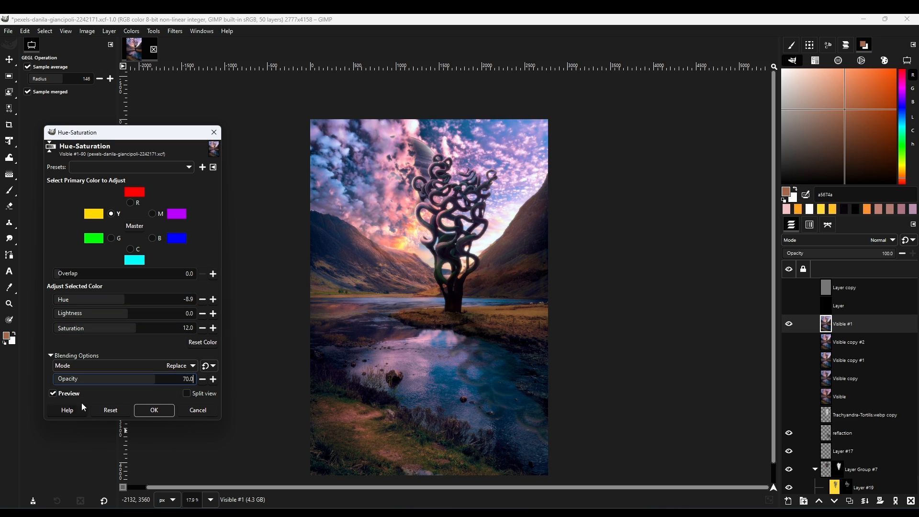
pyautogui.click(154, 410)
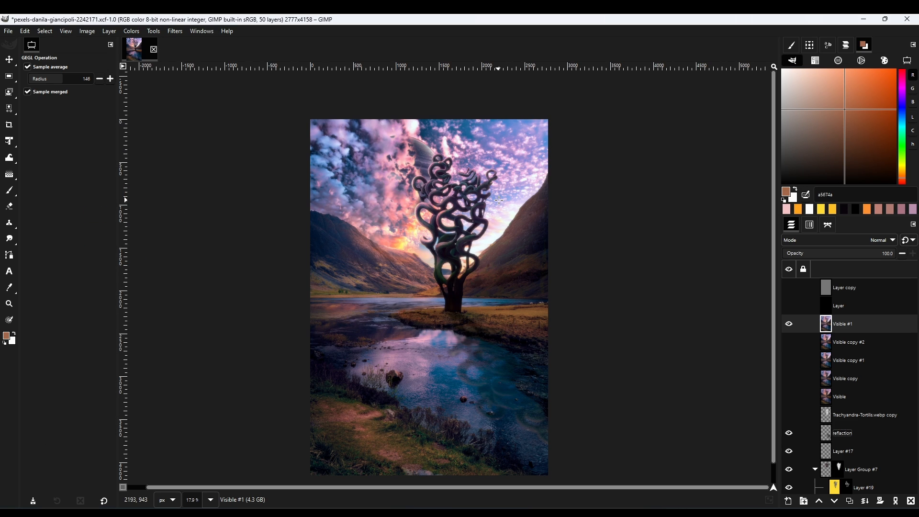
pyautogui.hotkey('ctrl', 's')
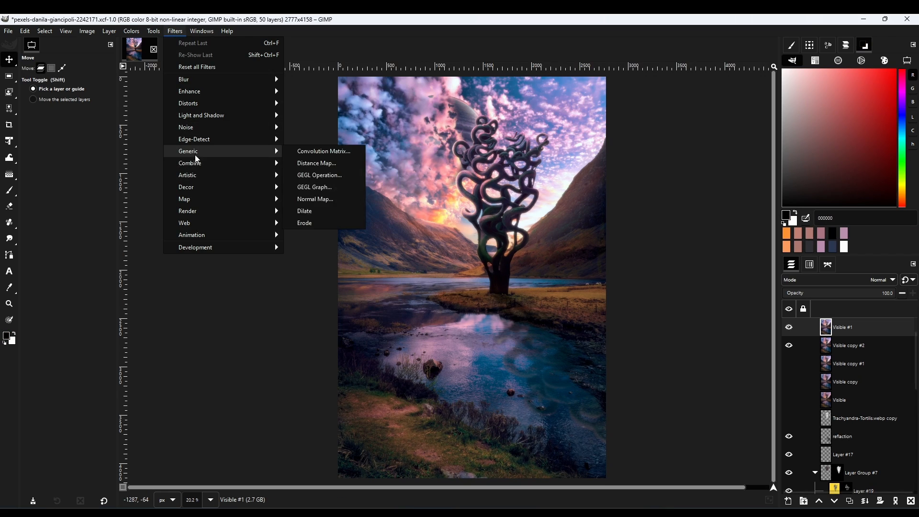
# - Start a Lens Flare on Visible #1 at X 0.774, Y 0.332 beside the tree, and compare it with the layer hidden
pyautogui.press('Escape')
pyautogui.press('/')
pyautogui.write('lens')
pyautogui.press('Return')
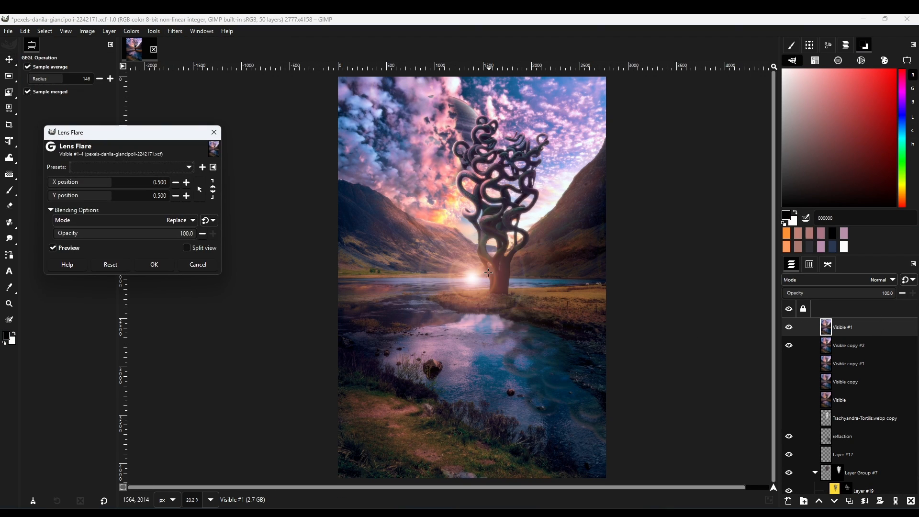
pyautogui.click(545, 209)
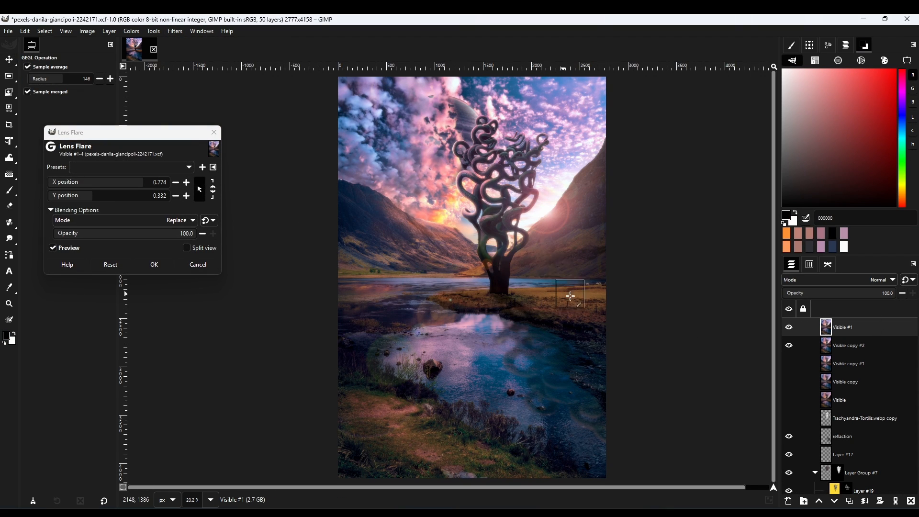
pyautogui.click(788, 328)
pyautogui.click(789, 328)
pyautogui.click(788, 329)
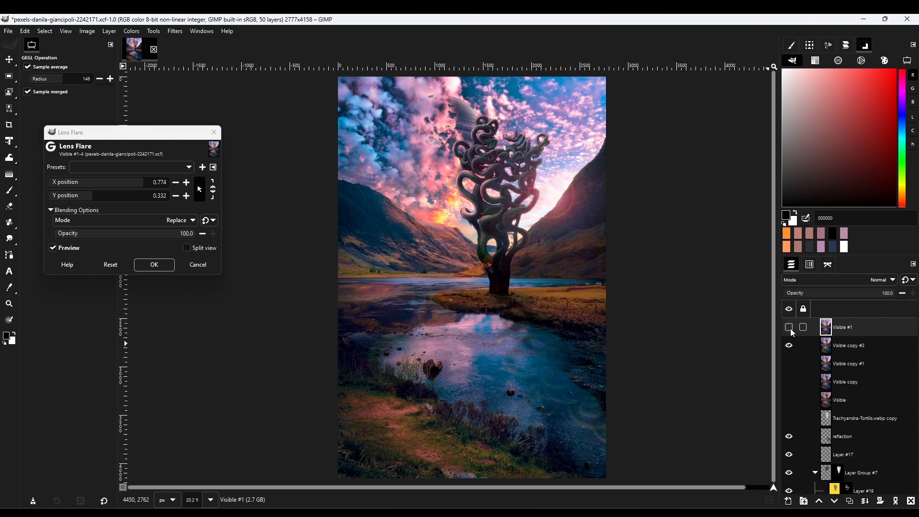
pyautogui.click(789, 328)
# - Move the lens flare to X 0.818, Y 0.280, compare it with the layer hidden, and apply it
pyautogui.click(556, 189)
pyautogui.click(789, 328)
pyautogui.click(789, 328)
pyautogui.click(788, 328)
pyautogui.click(788, 328)
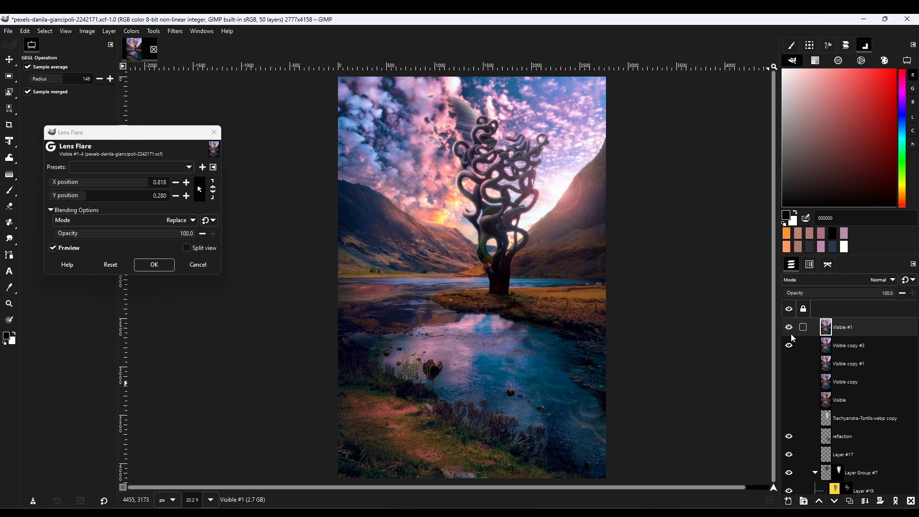
pyautogui.click(788, 328)
pyautogui.scroll(-1, 540, 303)
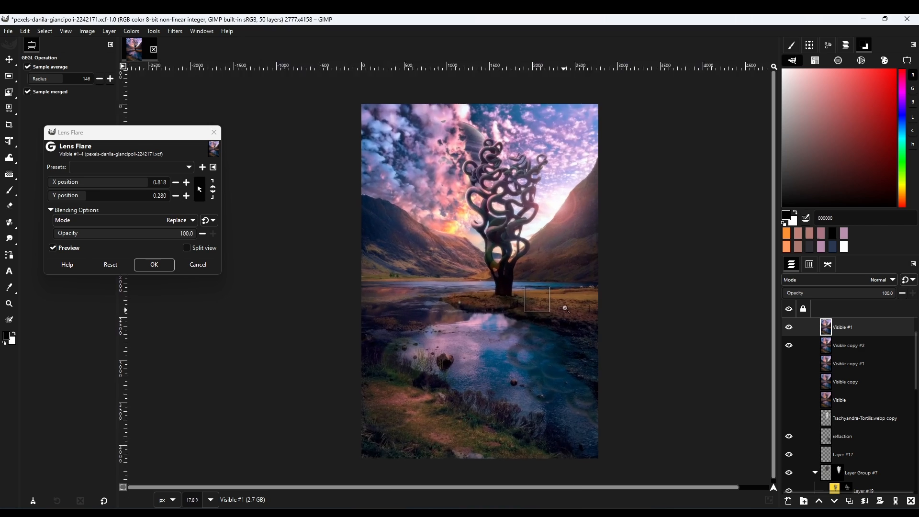
pyautogui.scroll(2, 540, 304)
pyautogui.click(789, 327)
pyautogui.click(154, 265)
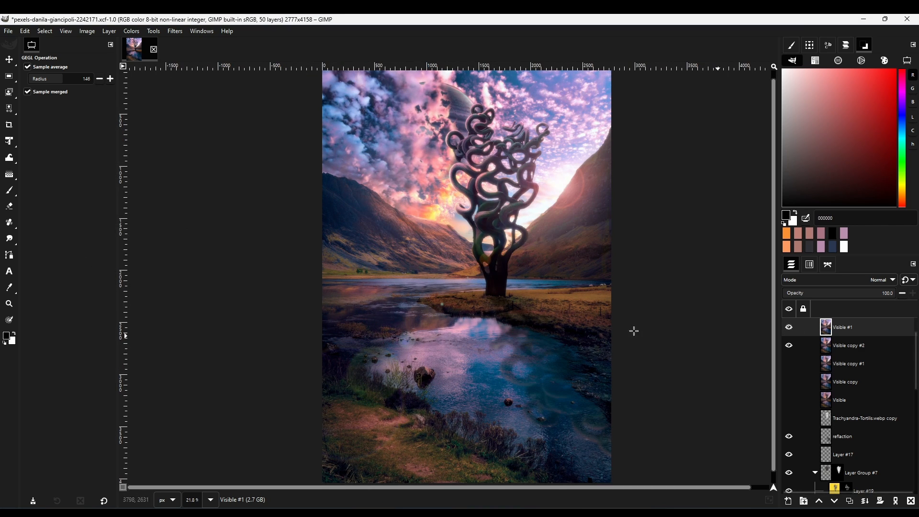
pyautogui.click(131, 31)
pyautogui.click(158, 113)
pyautogui.click(198, 378)
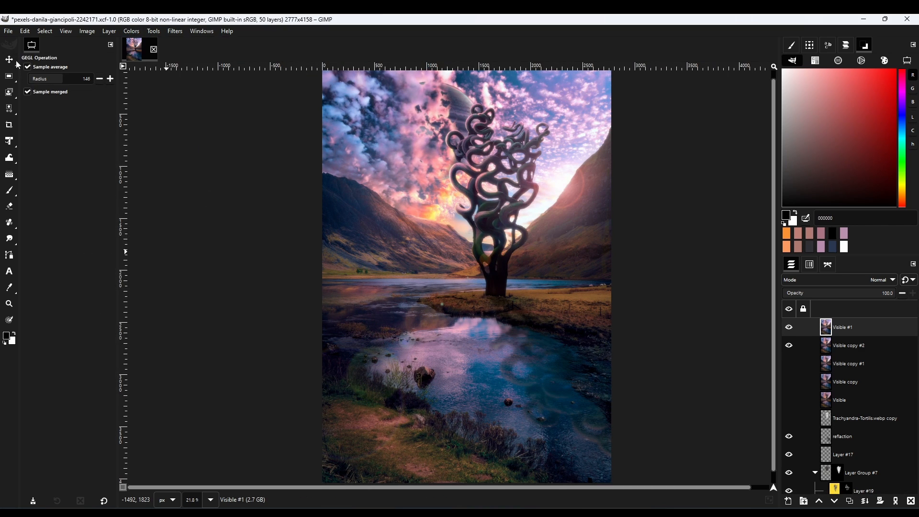
# - Save the image
pyautogui.click(8, 31)
pyautogui.click(30, 116)
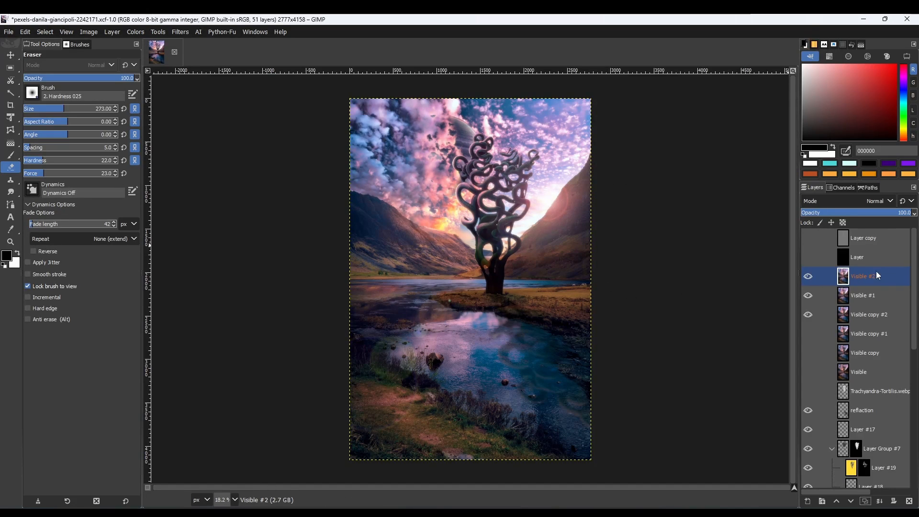
# - Start a GEGL Operation on Visible #2 and choose Color Lighting Fusion
pyautogui.press('/')
pyautogui.write('gegl')
pyautogui.press('Return')
pyautogui.click(208, 123)
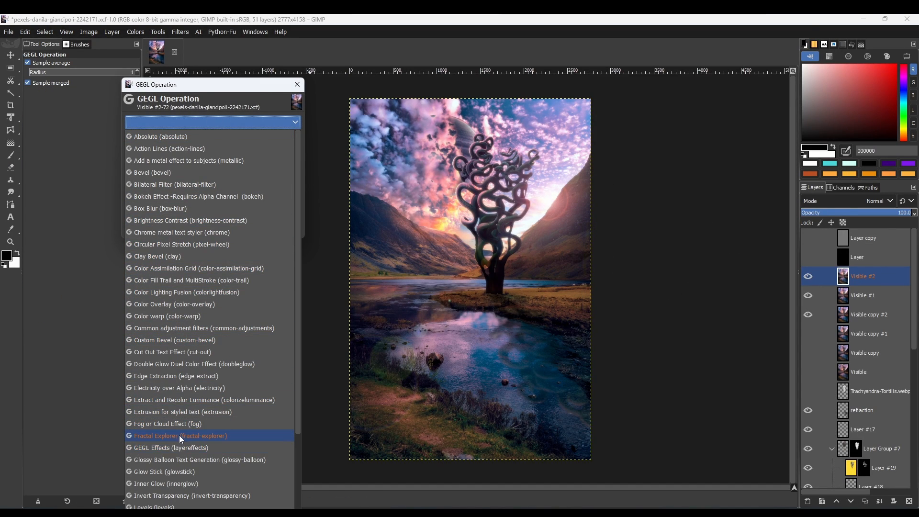
pyautogui.click(182, 292)
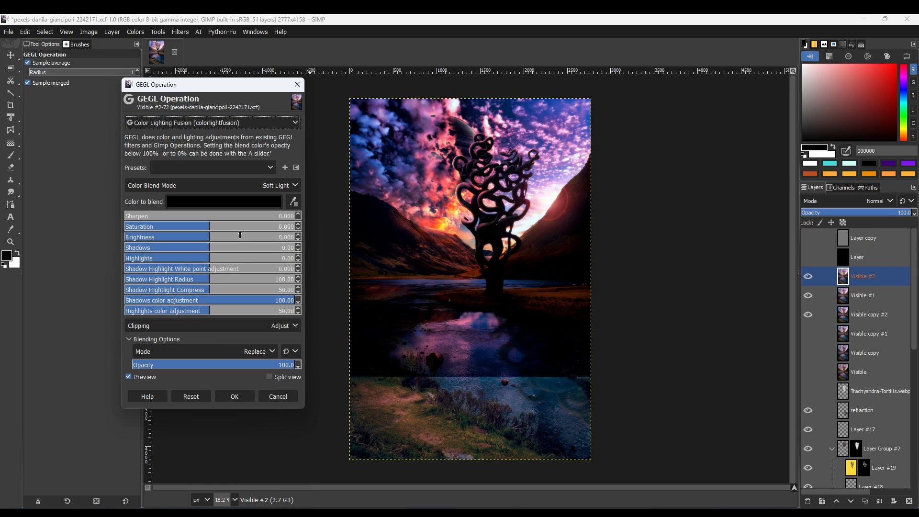
# - Set the Color Lighting Fusion blend color to bright cyan 00ffeb
pyautogui.click(224, 202)
pyautogui.moveTo(232, 198); pyautogui.dragTo(232, 211)
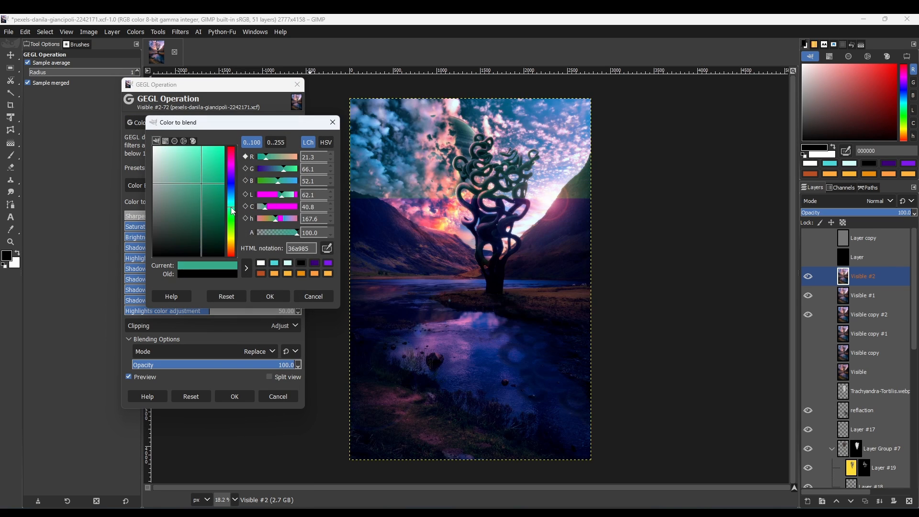
pyautogui.click(209, 159)
pyautogui.click(270, 296)
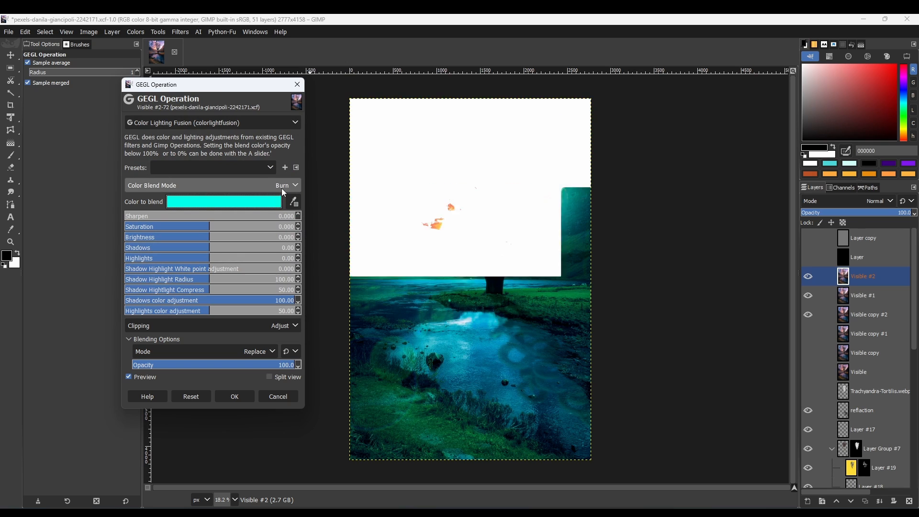
# - Try the Burn and Screen color blend modes and return to Soft Light
pyautogui.click(282, 187)
pyautogui.click(196, 200)
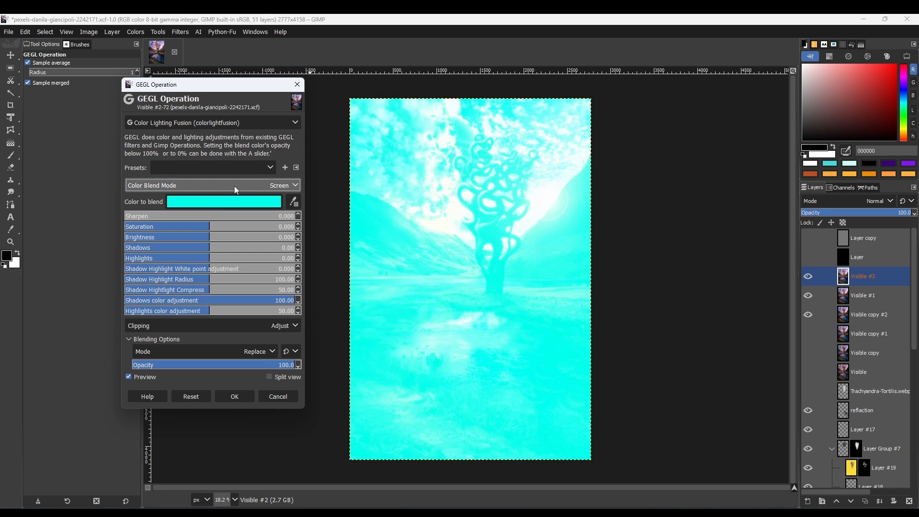
pyautogui.click(234, 185)
pyautogui.click(222, 198)
pyautogui.click(215, 187)
pyautogui.click(150, 225)
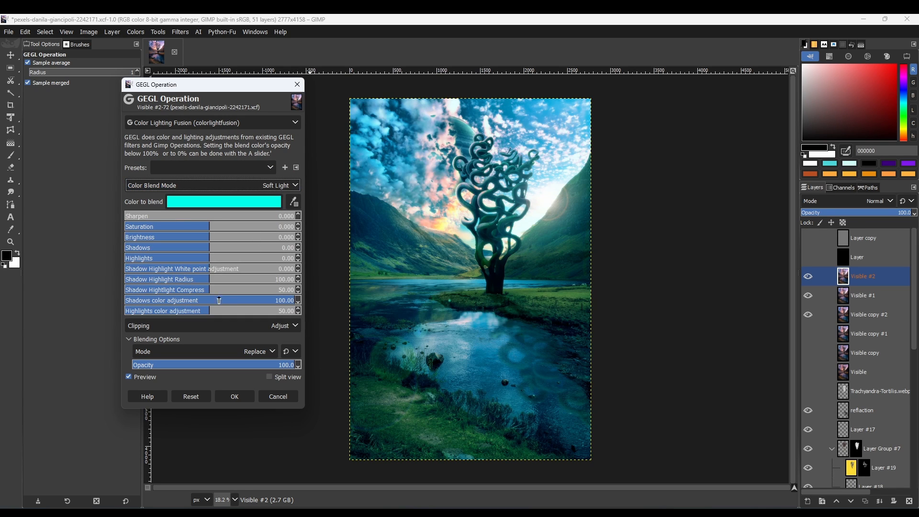
# - Change the blend color to a mostly transparent blue, about 1200ff
pyautogui.click(224, 202)
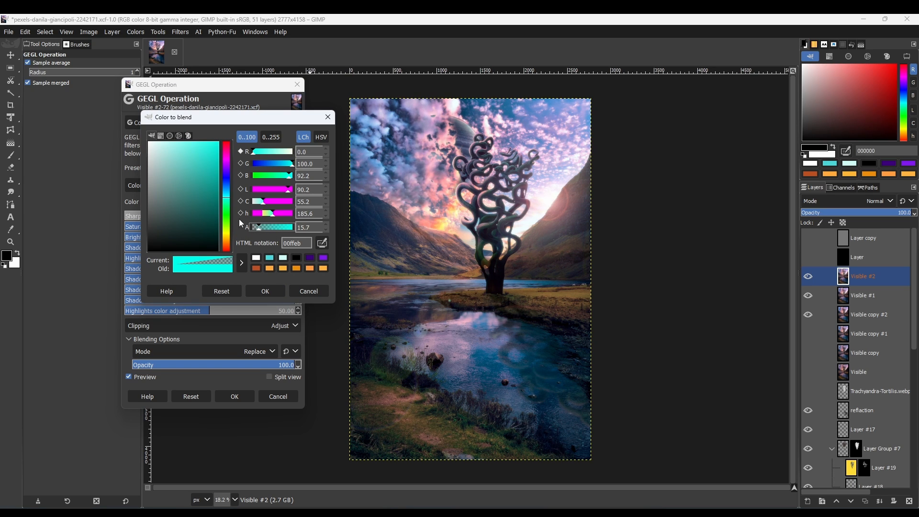
pyautogui.moveTo(228, 194)
pyautogui.mouseDown()
pyautogui.moveTo(229, 165)
pyautogui.moveTo(229, 176)
pyautogui.mouseUp()
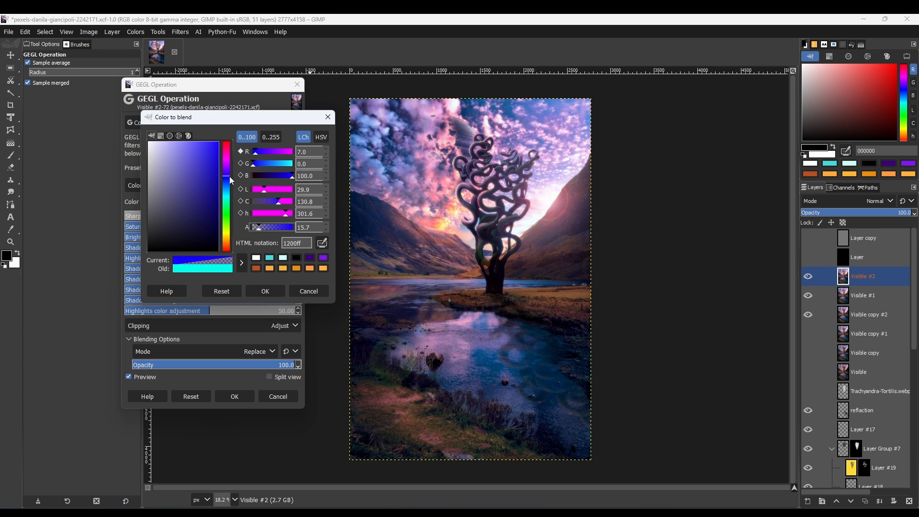
pyautogui.moveTo(258, 231)
pyautogui.mouseDown()
pyautogui.moveTo(288, 230)
pyautogui.moveTo(249, 230)
pyautogui.moveTo(257, 229)
pyautogui.mouseUp()
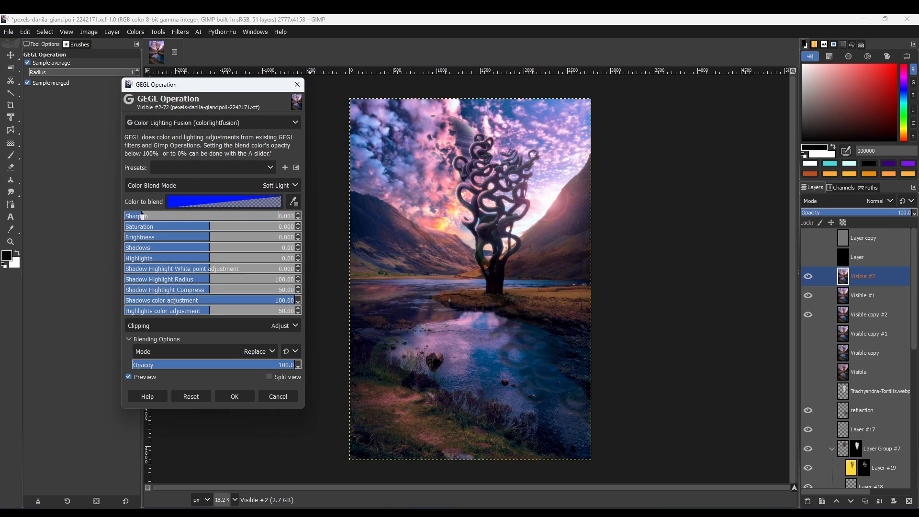
# - Try stronger sharpening on the tree's details and reduce Sharpen to 0.004
pyautogui.keyDown('ctrl'); pyautogui.scroll(5, 490, 255); pyautogui.keyUp('ctrl')
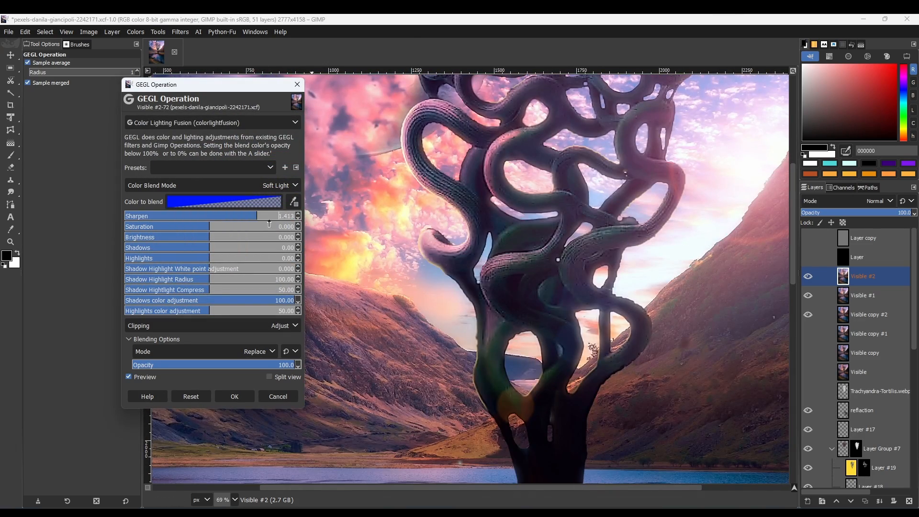
pyautogui.keyDown('ctrl'); pyautogui.scroll(-3, 504, 259); pyautogui.keyUp('ctrl')
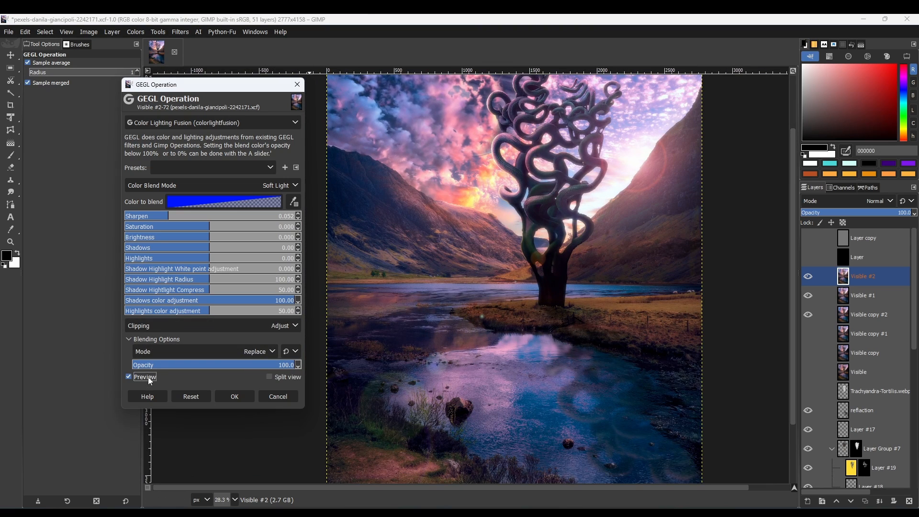
pyautogui.click(230, 203)
pyautogui.press('Return')
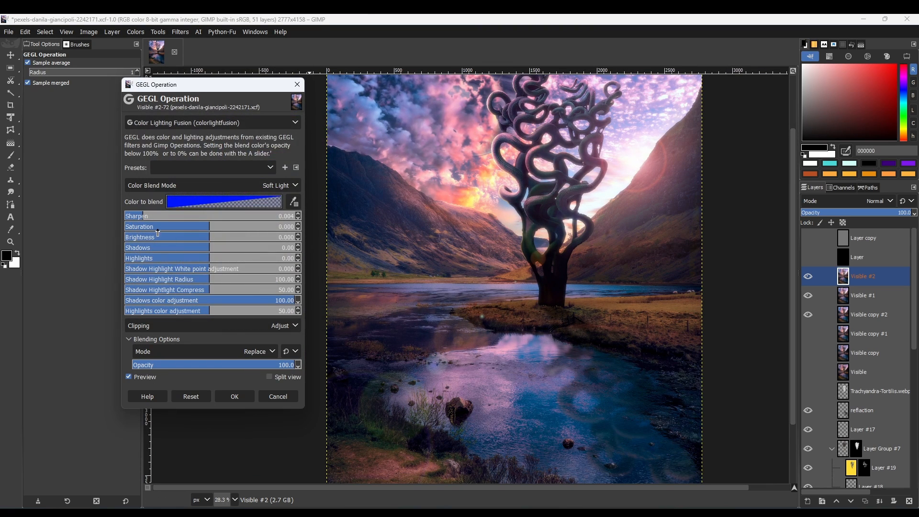
# - Set Saturation to 3.539, Shadows to 18.54 and Highlights to 5.62, and apply Color Lighting Fusion to Visible #2
pyautogui.keyDown('ctrl'); pyautogui.scroll(-2, 515, 313); pyautogui.keyUp('ctrl')
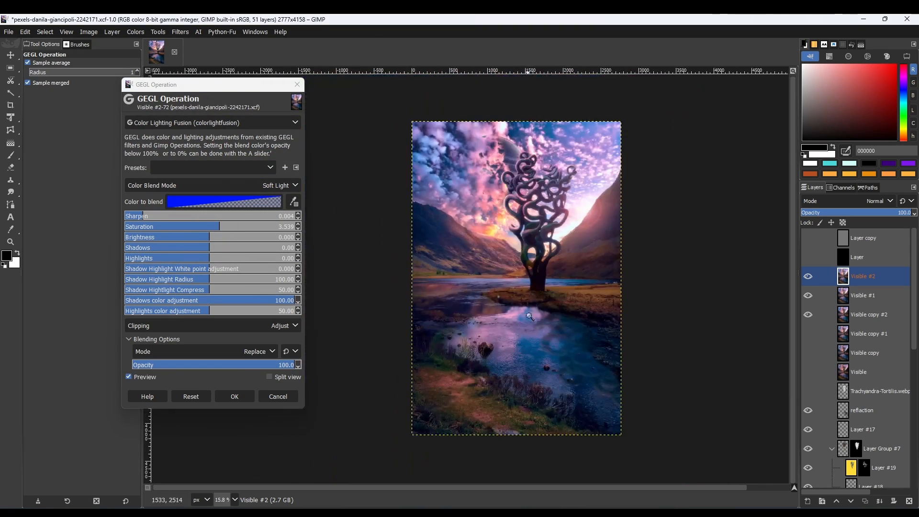
pyautogui.moveTo(195, 248); pyautogui.dragTo(237, 248)
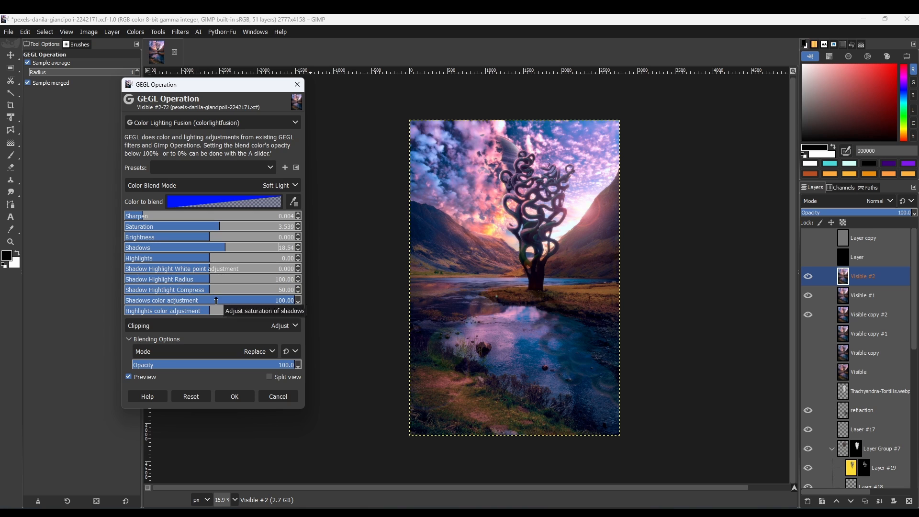
pyautogui.moveTo(178, 261); pyautogui.dragTo(233, 258)
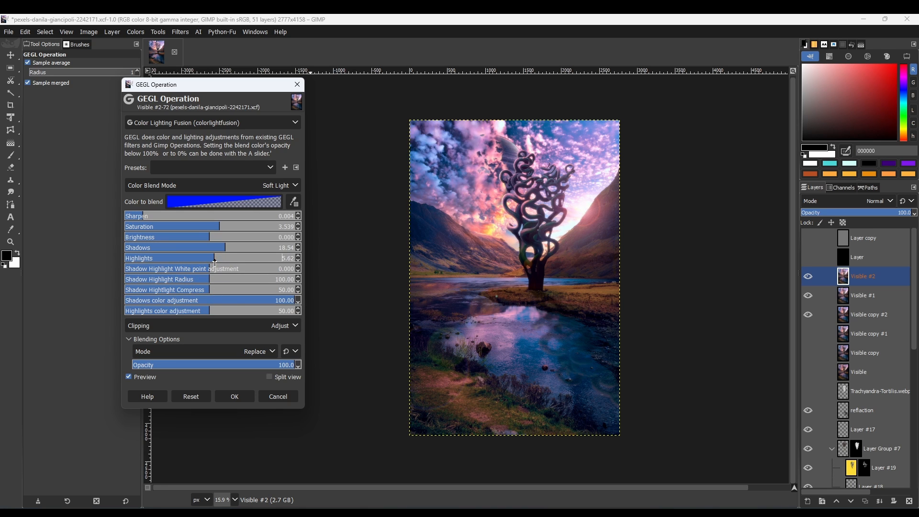
pyautogui.click(234, 396)
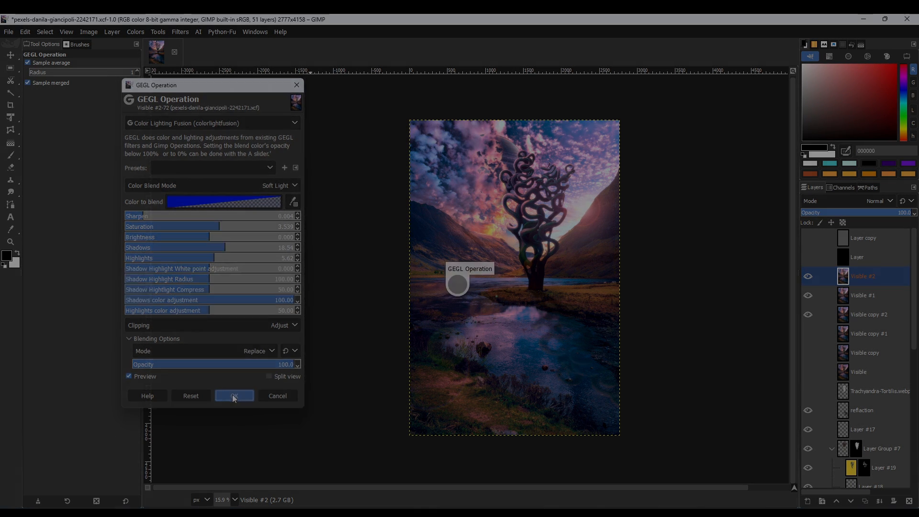